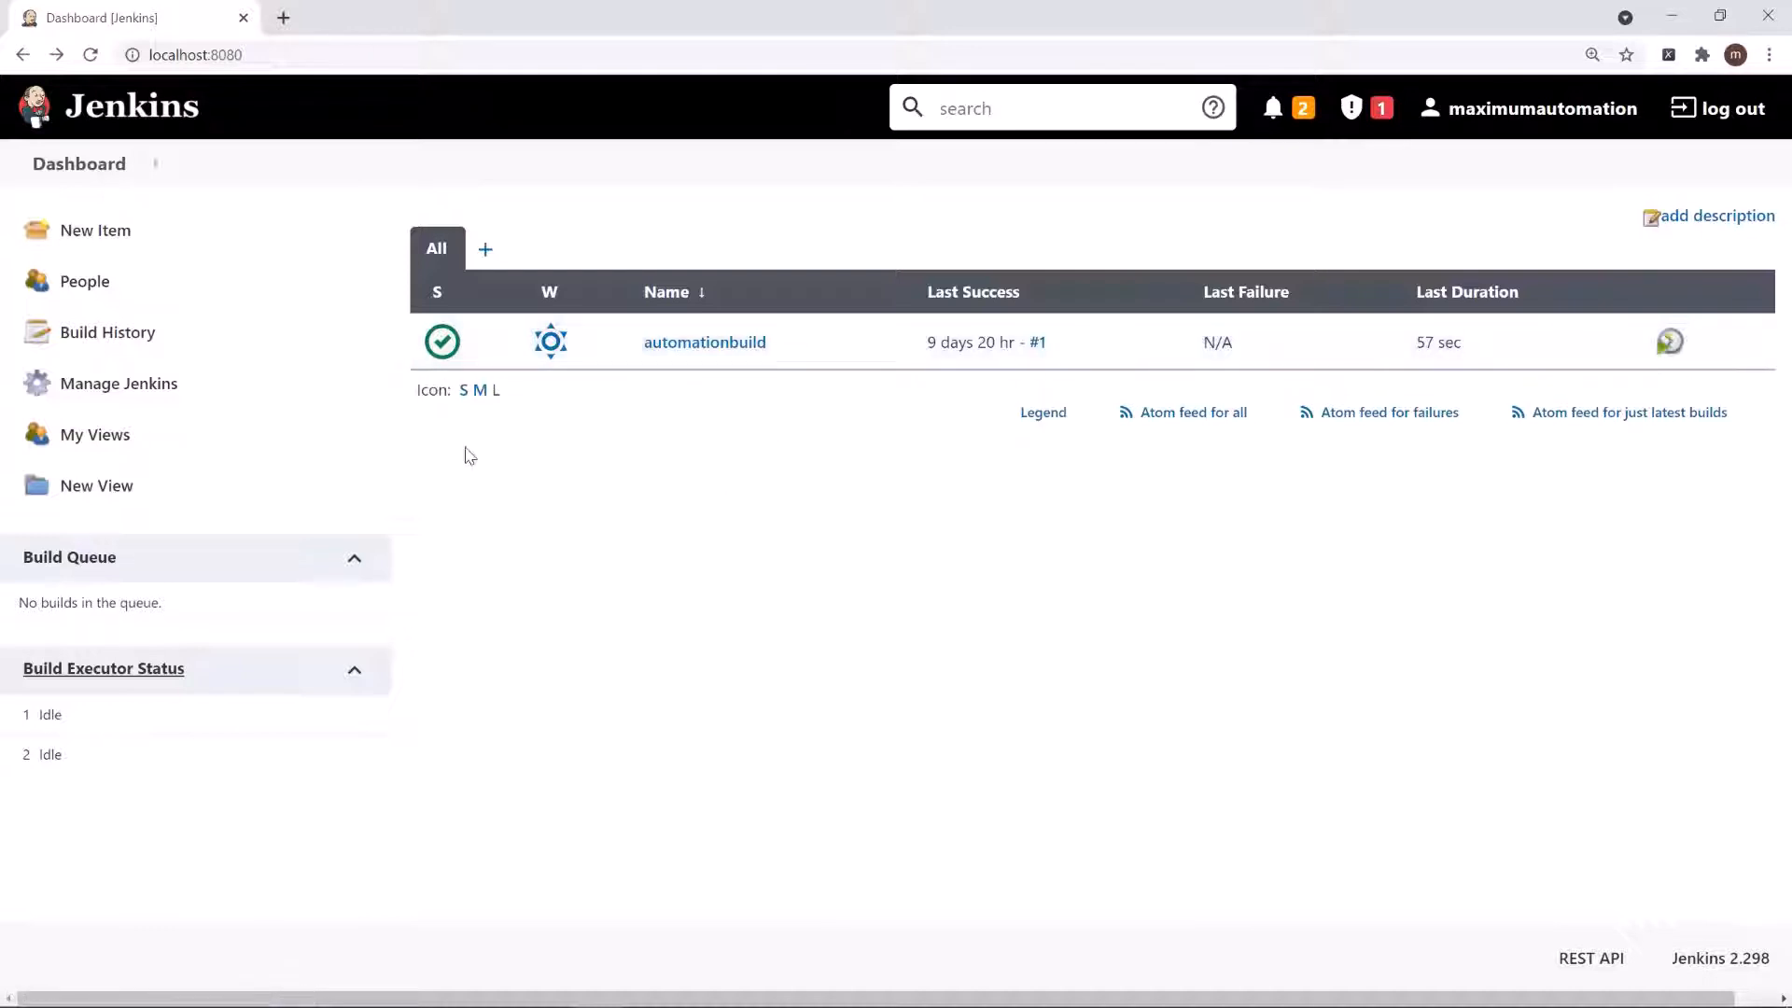
# Open the automationbuild project's configuration and enable the periodic build trigger.
pyautogui.click(691, 353)
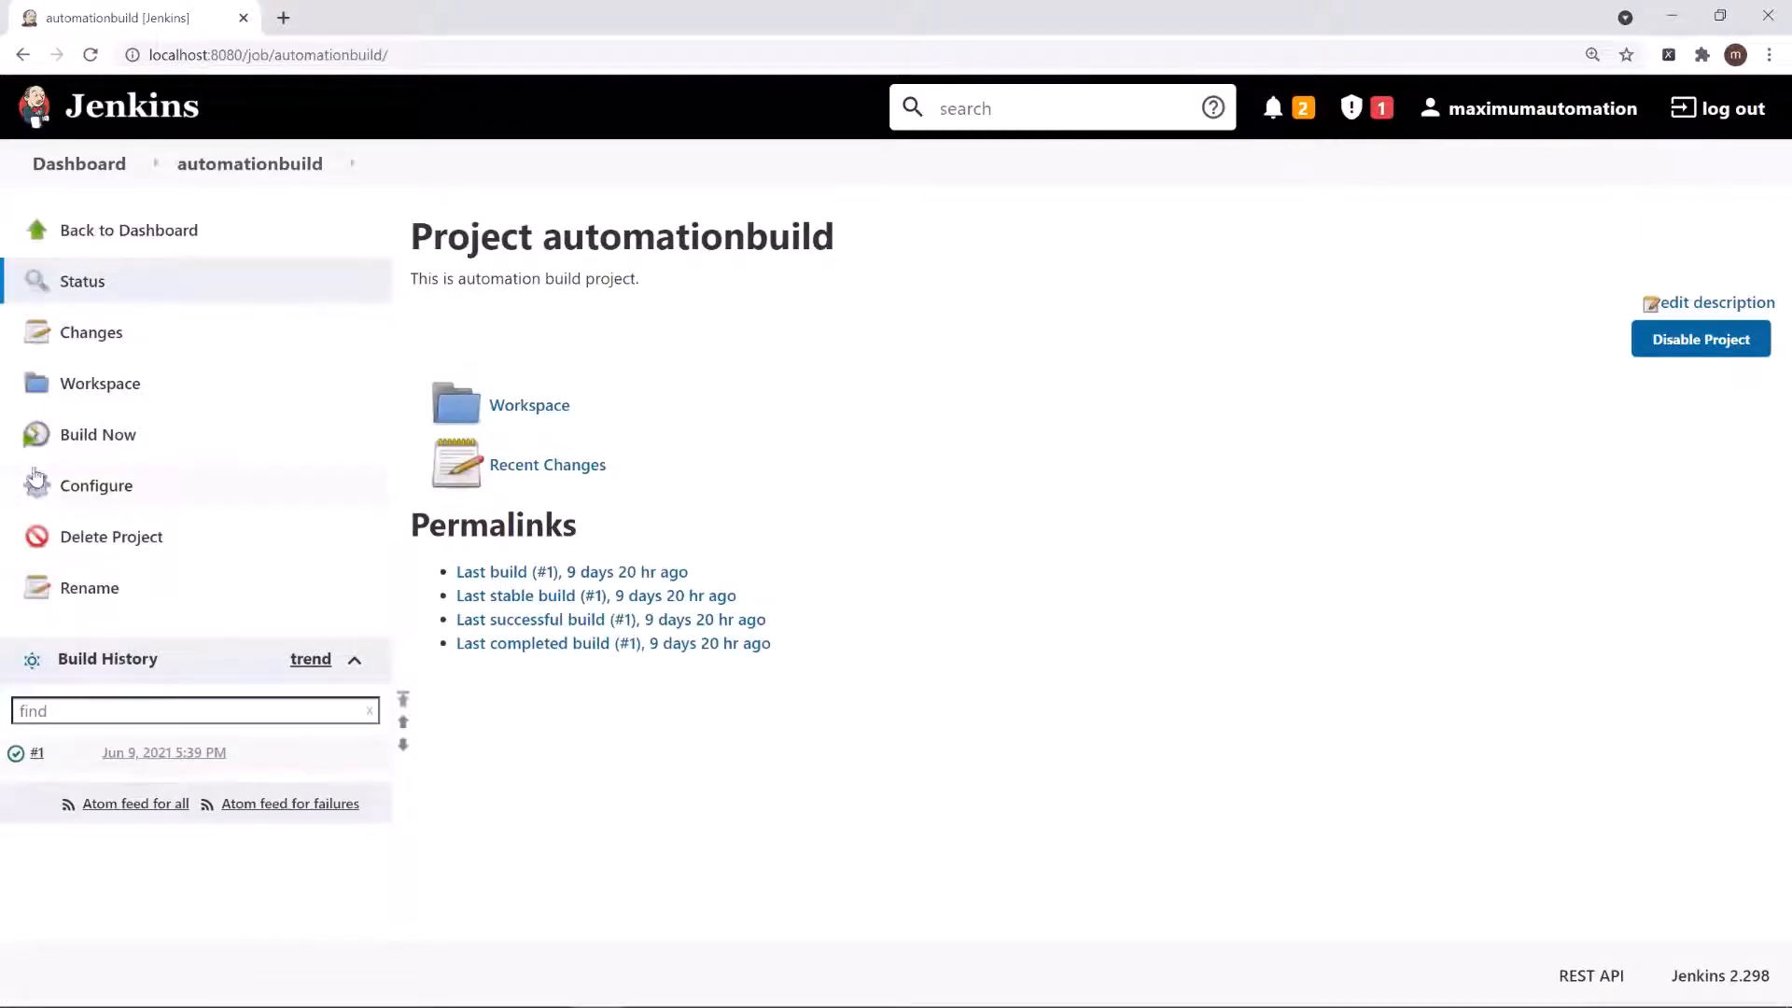
pyautogui.click(100, 493)
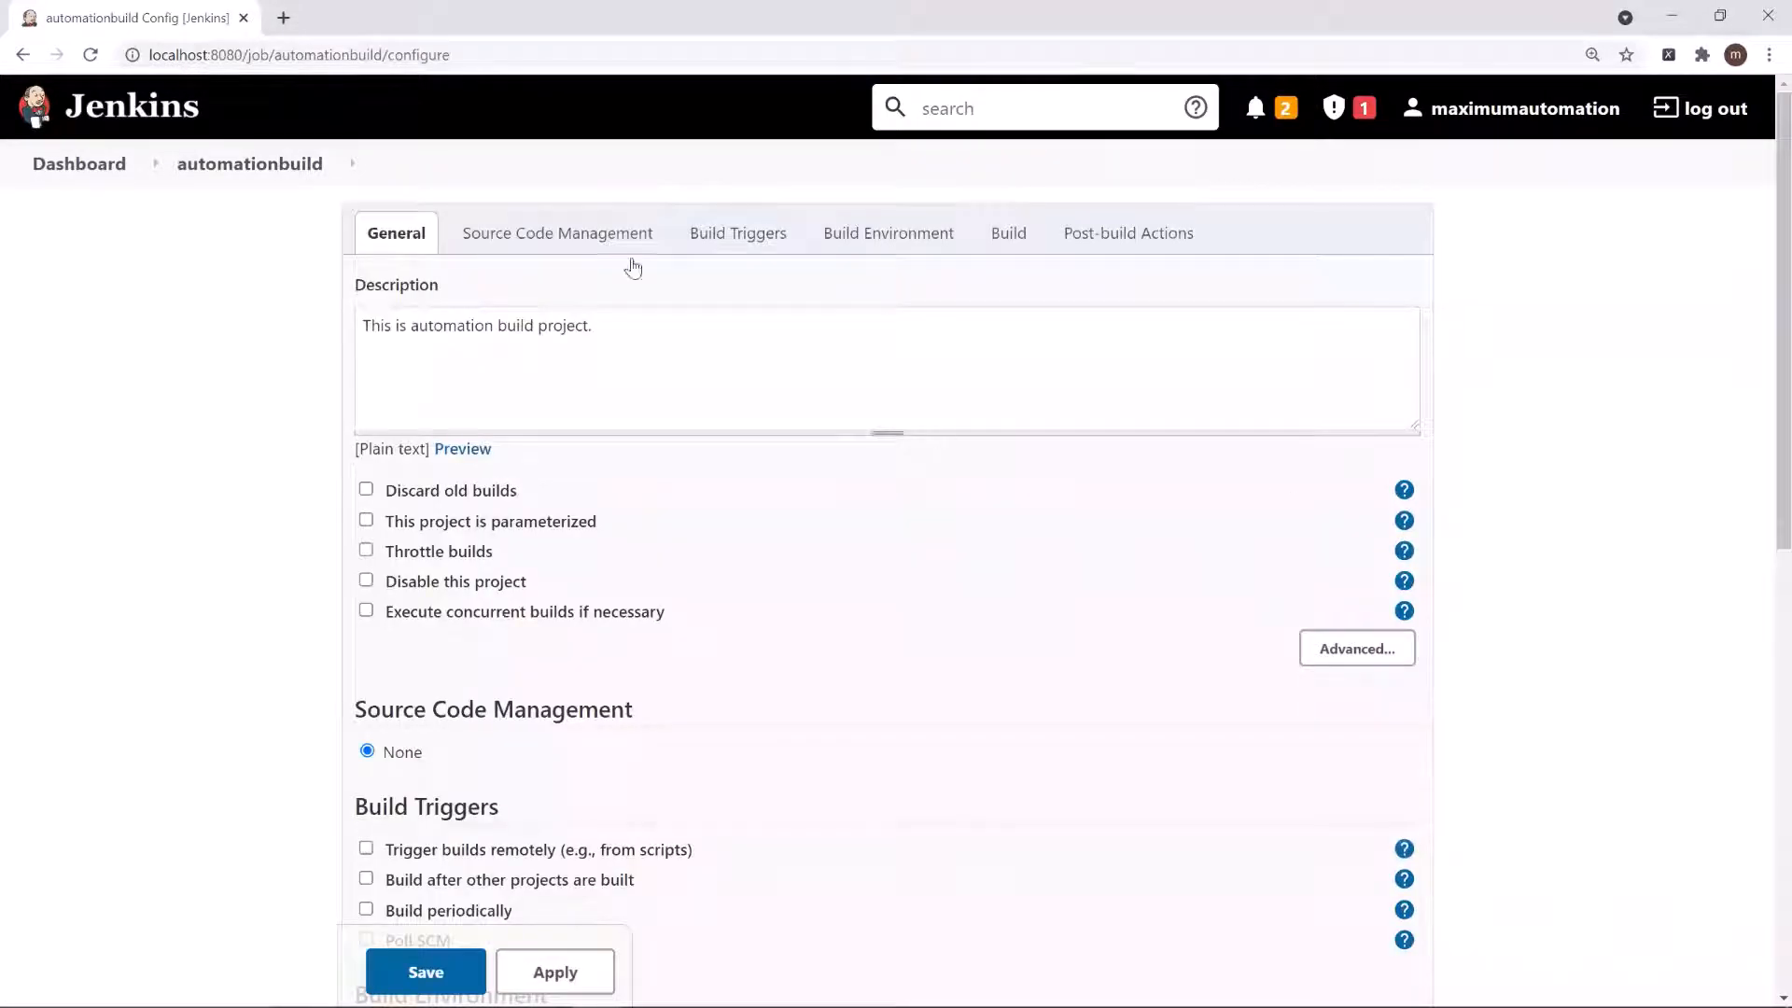
pyautogui.click(726, 233)
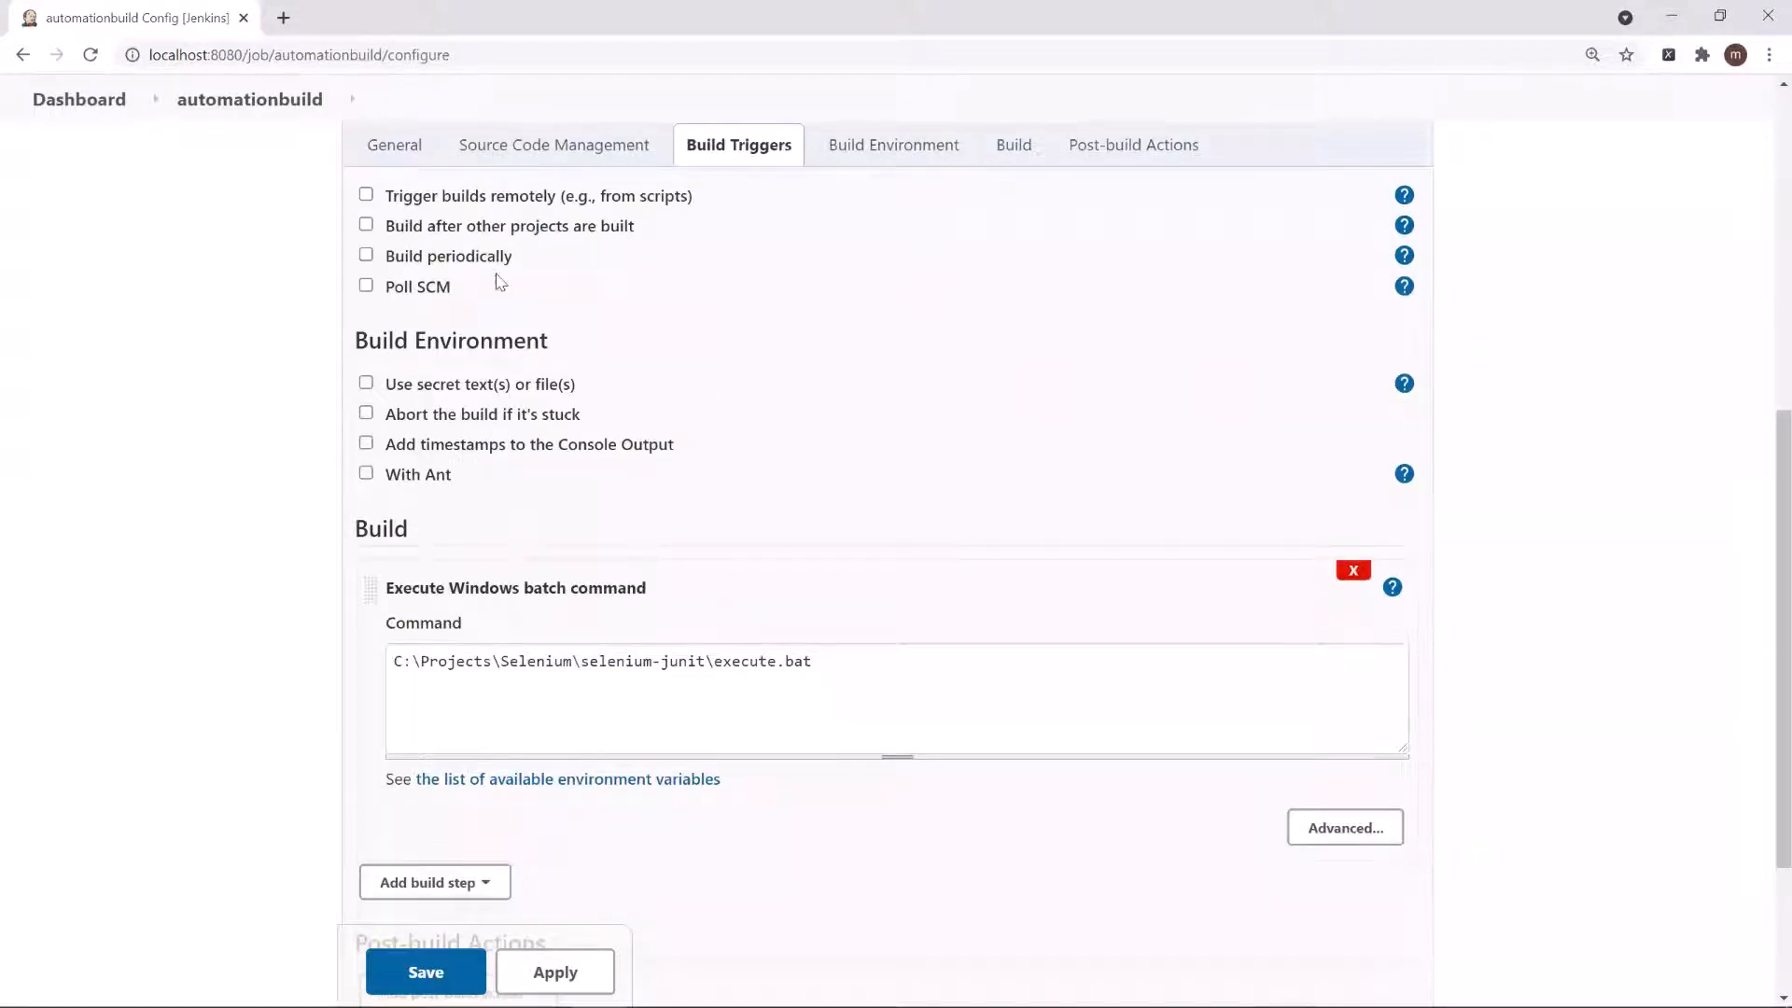
pyautogui.click(368, 257)
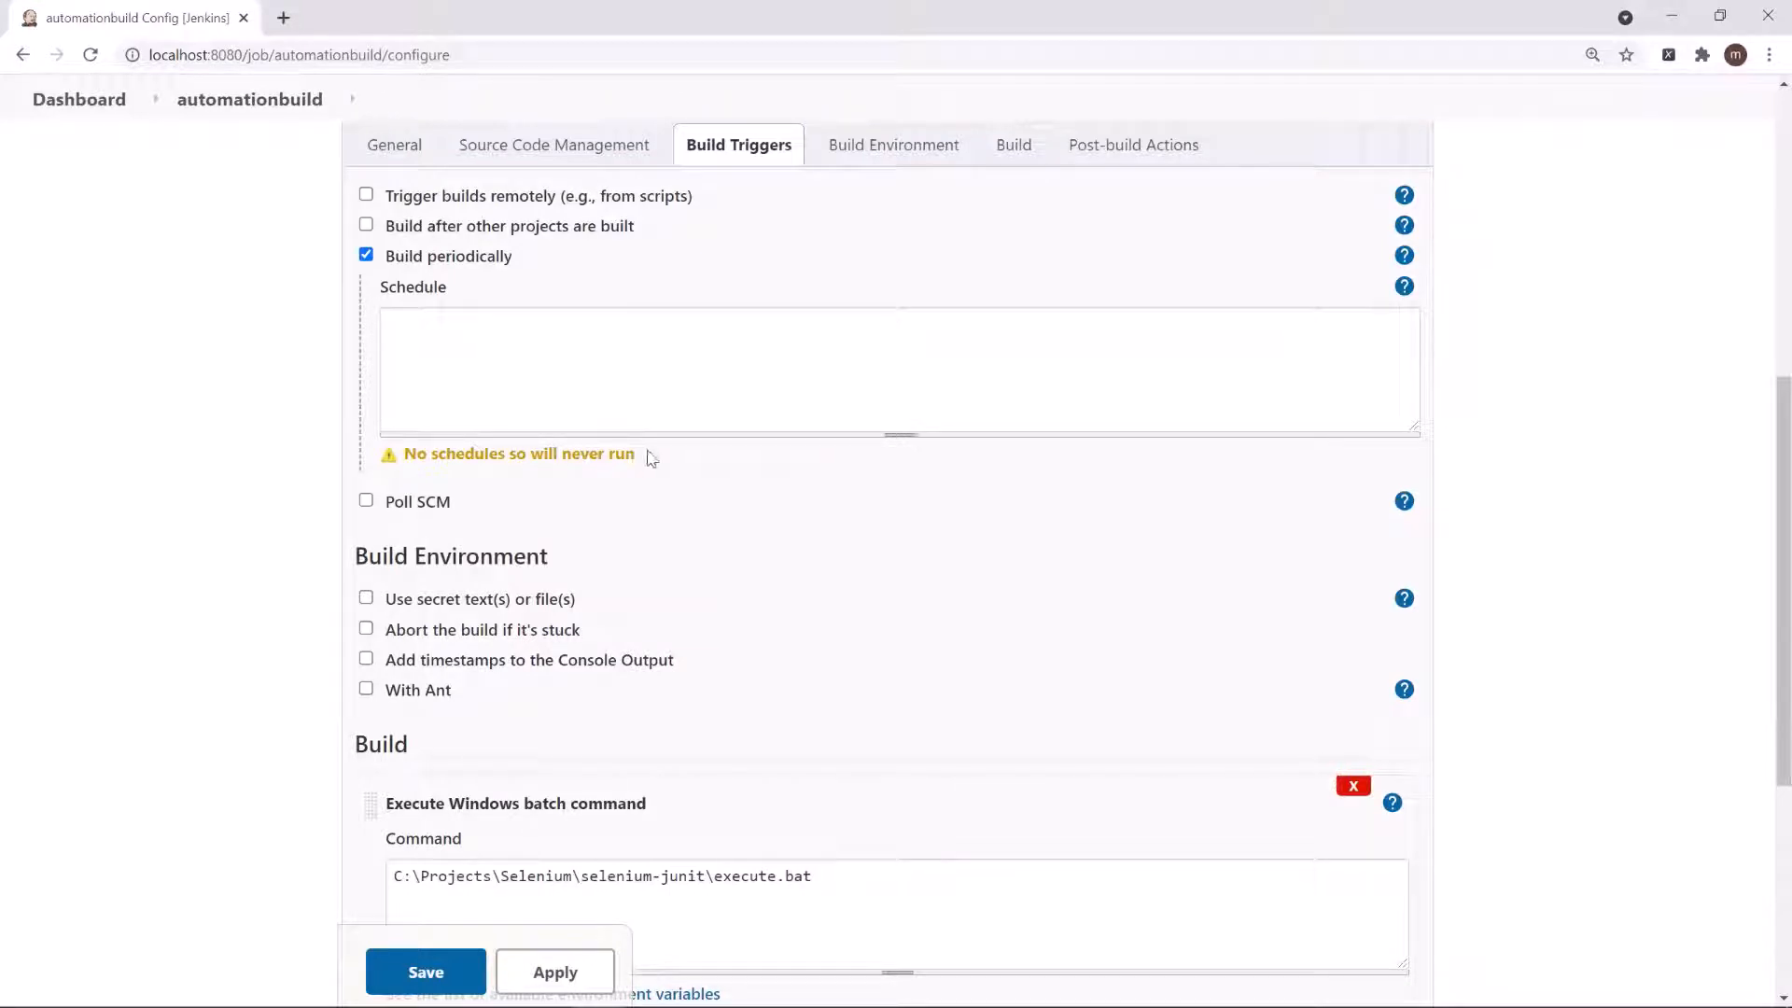
pyautogui.click(451, 353)
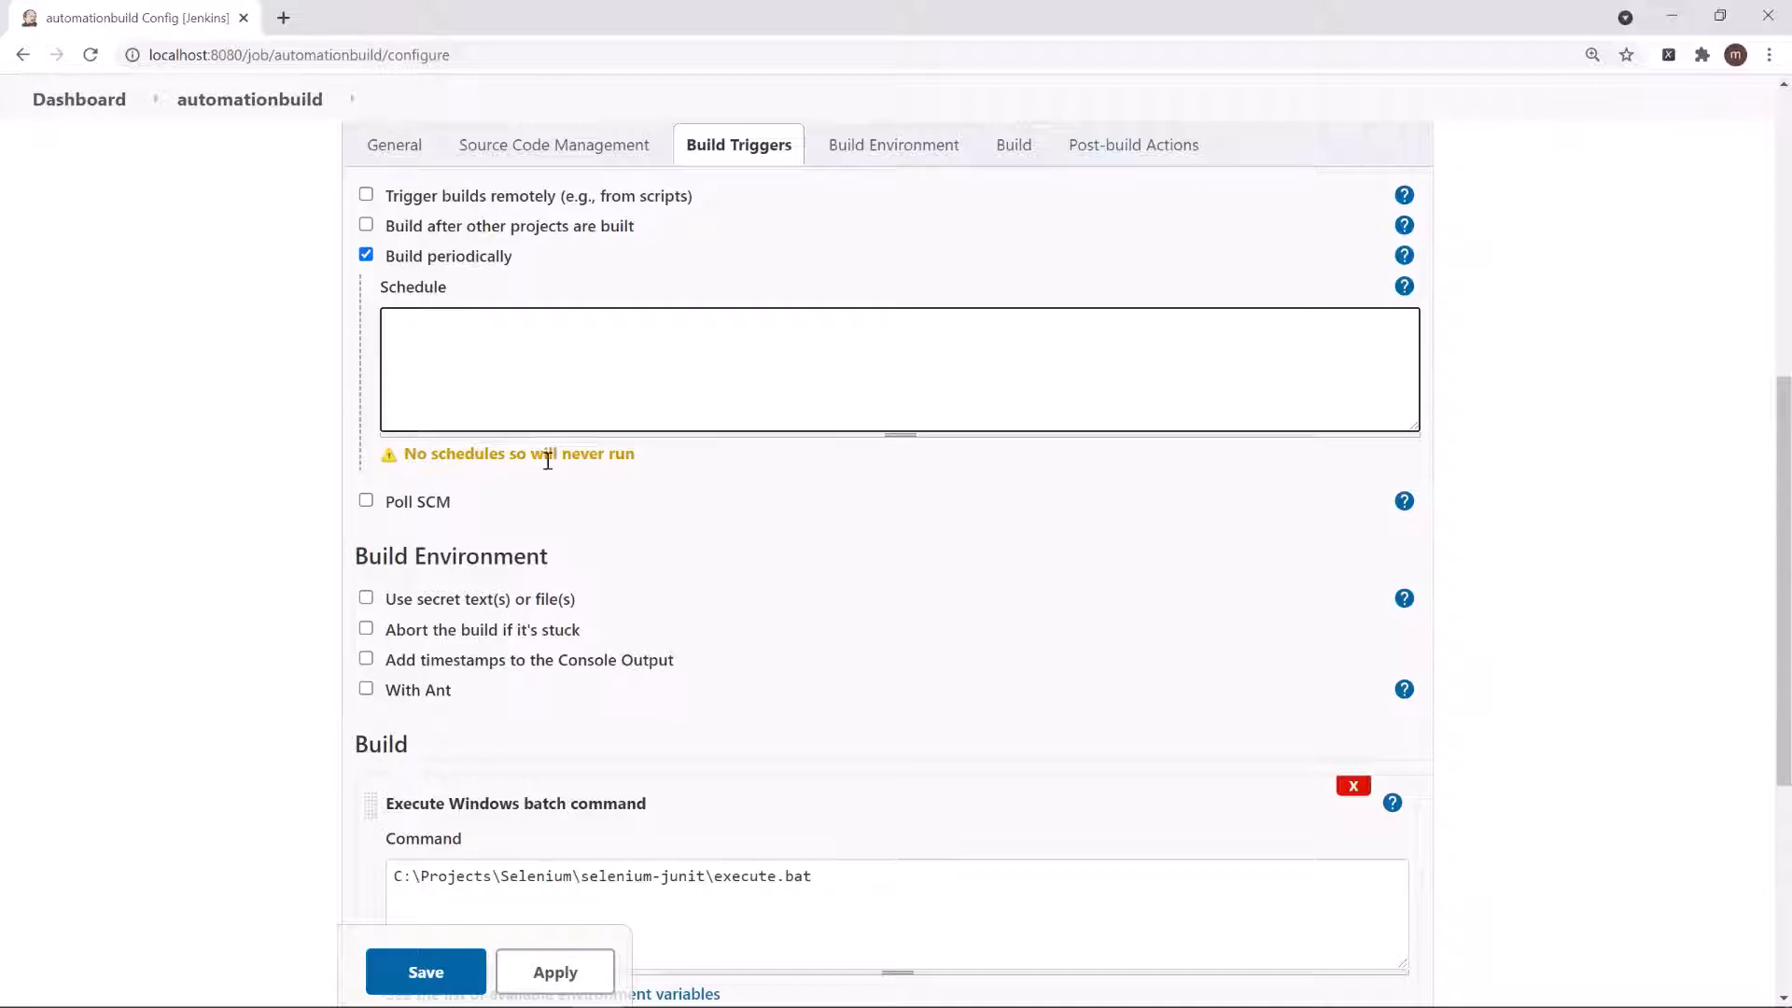
pyautogui.moveTo(405, 452); pyautogui.dragTo(661, 460)
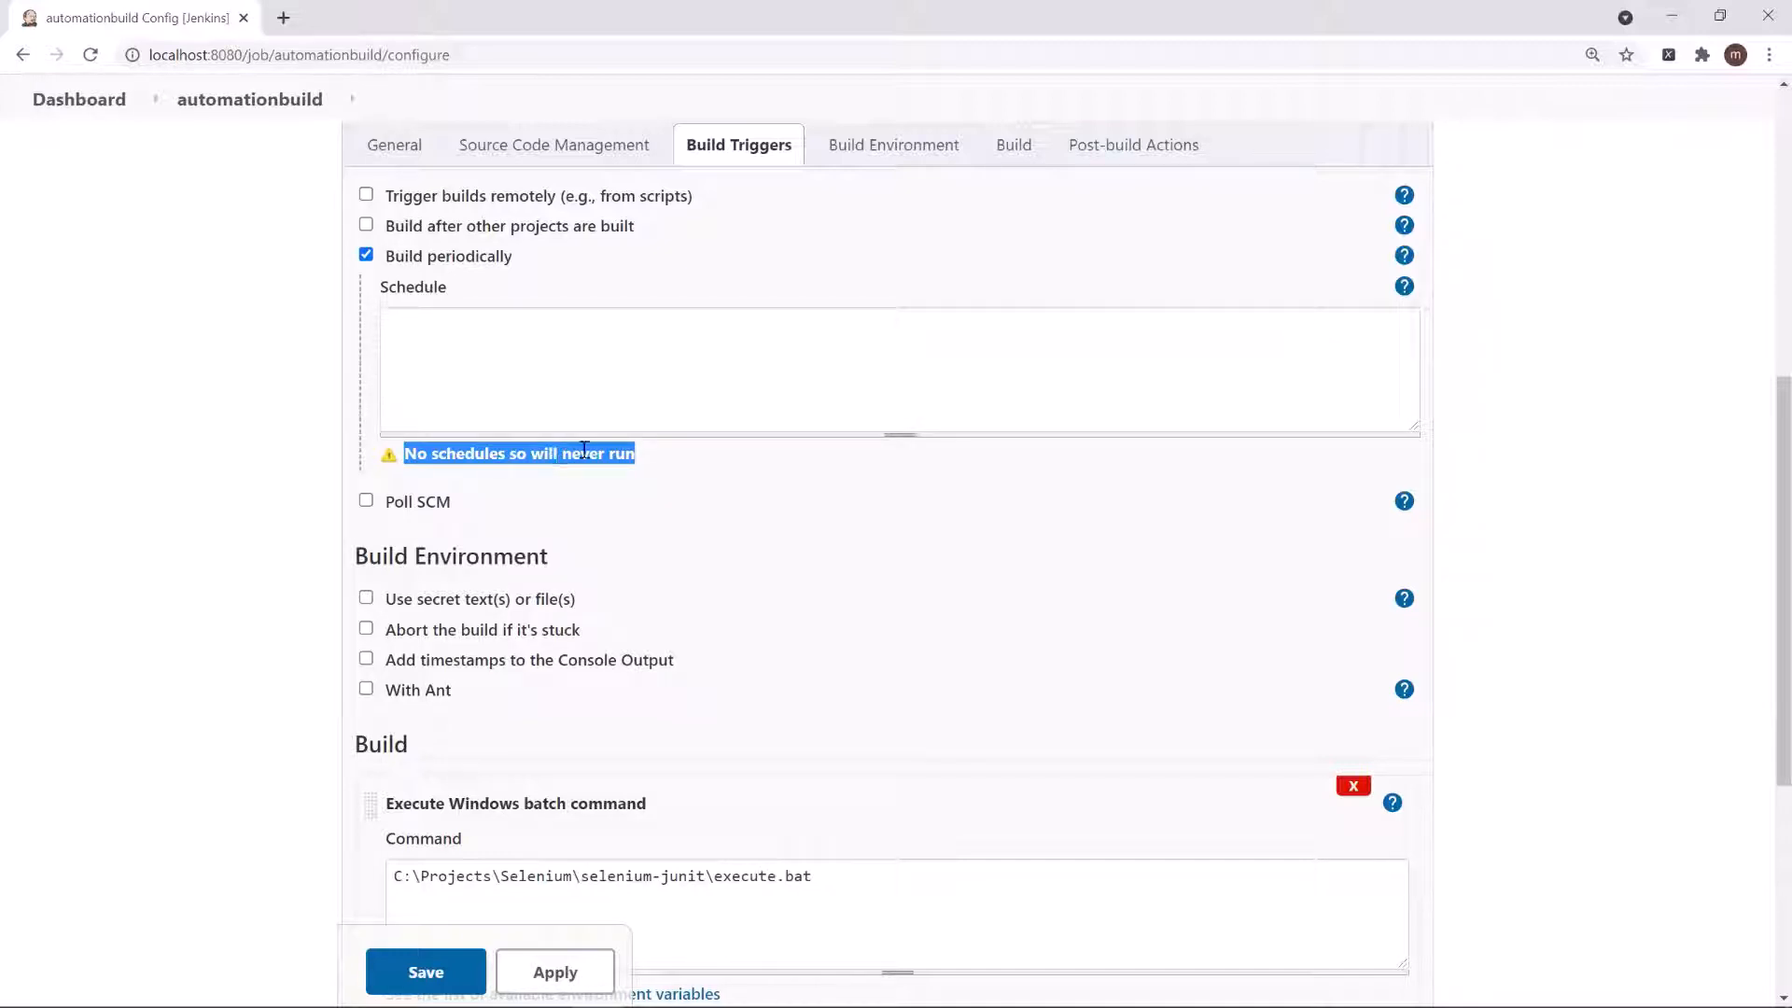
pyautogui.click(577, 285)
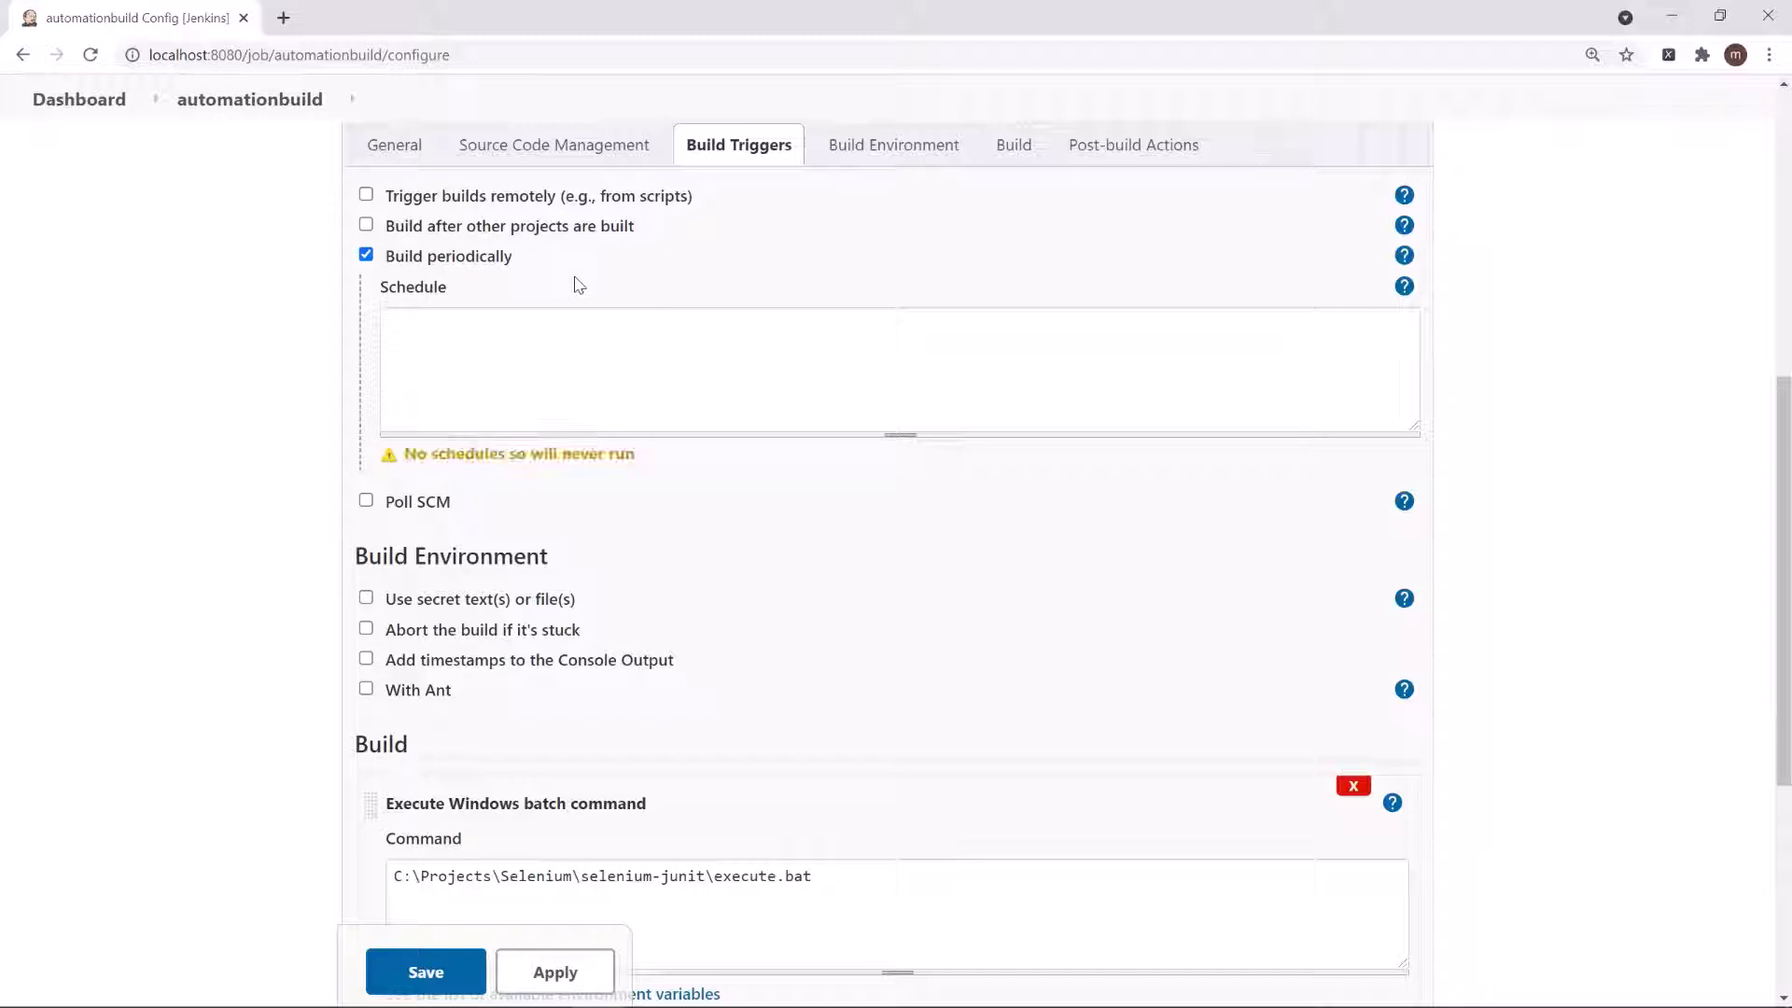
pyautogui.click(421, 327)
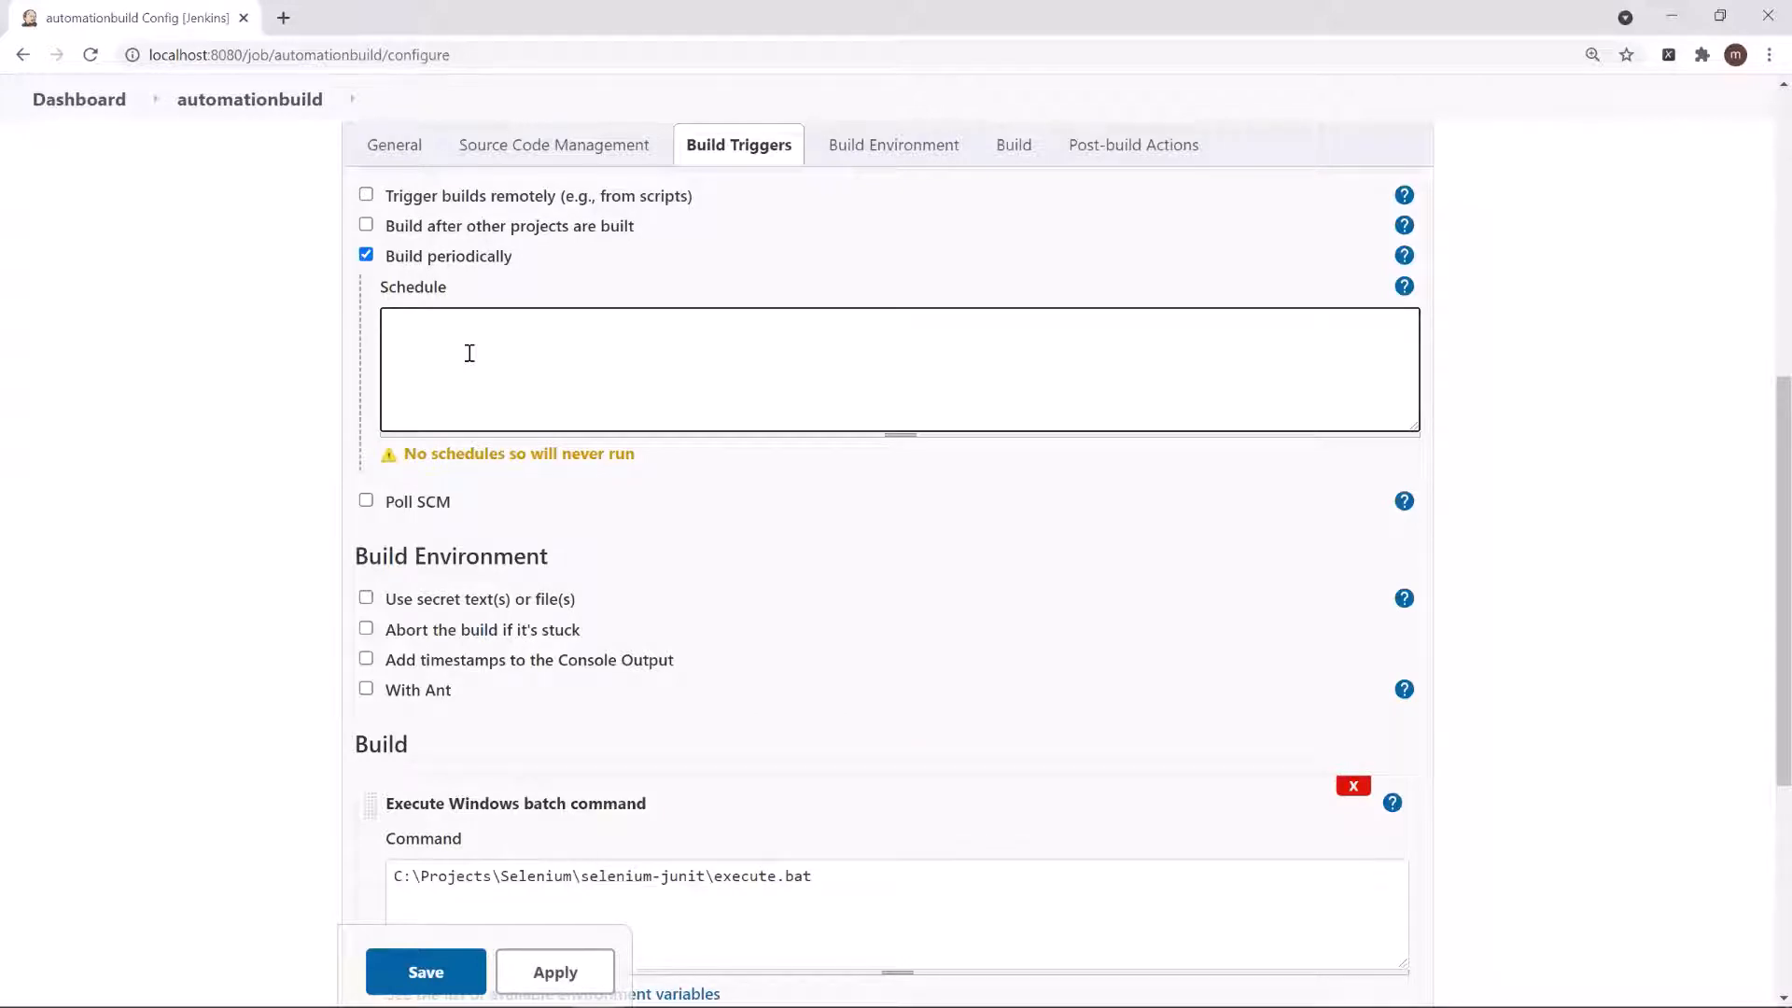
pyautogui.write('Cron Job')
pyautogui.hotkey('ctrl', 'shift', 'Left')
pyautogui.hotkey('ctrl', 'shift', 'Left')
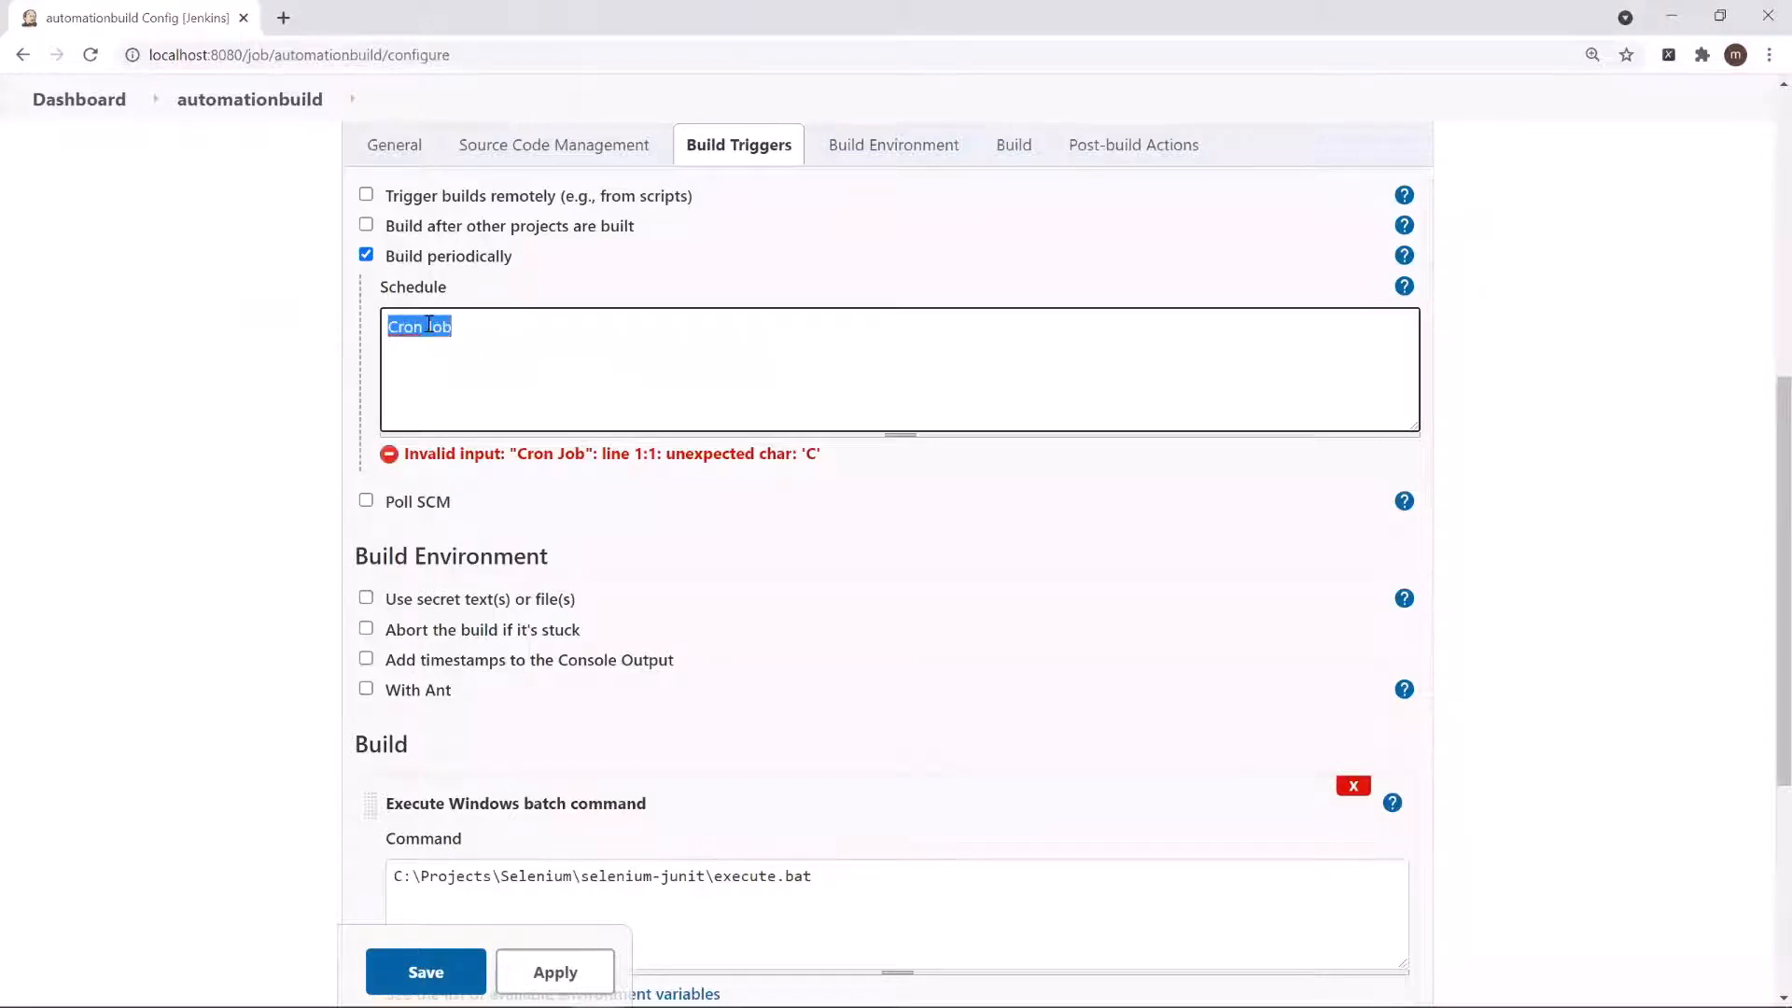
pyautogui.click(476, 335)
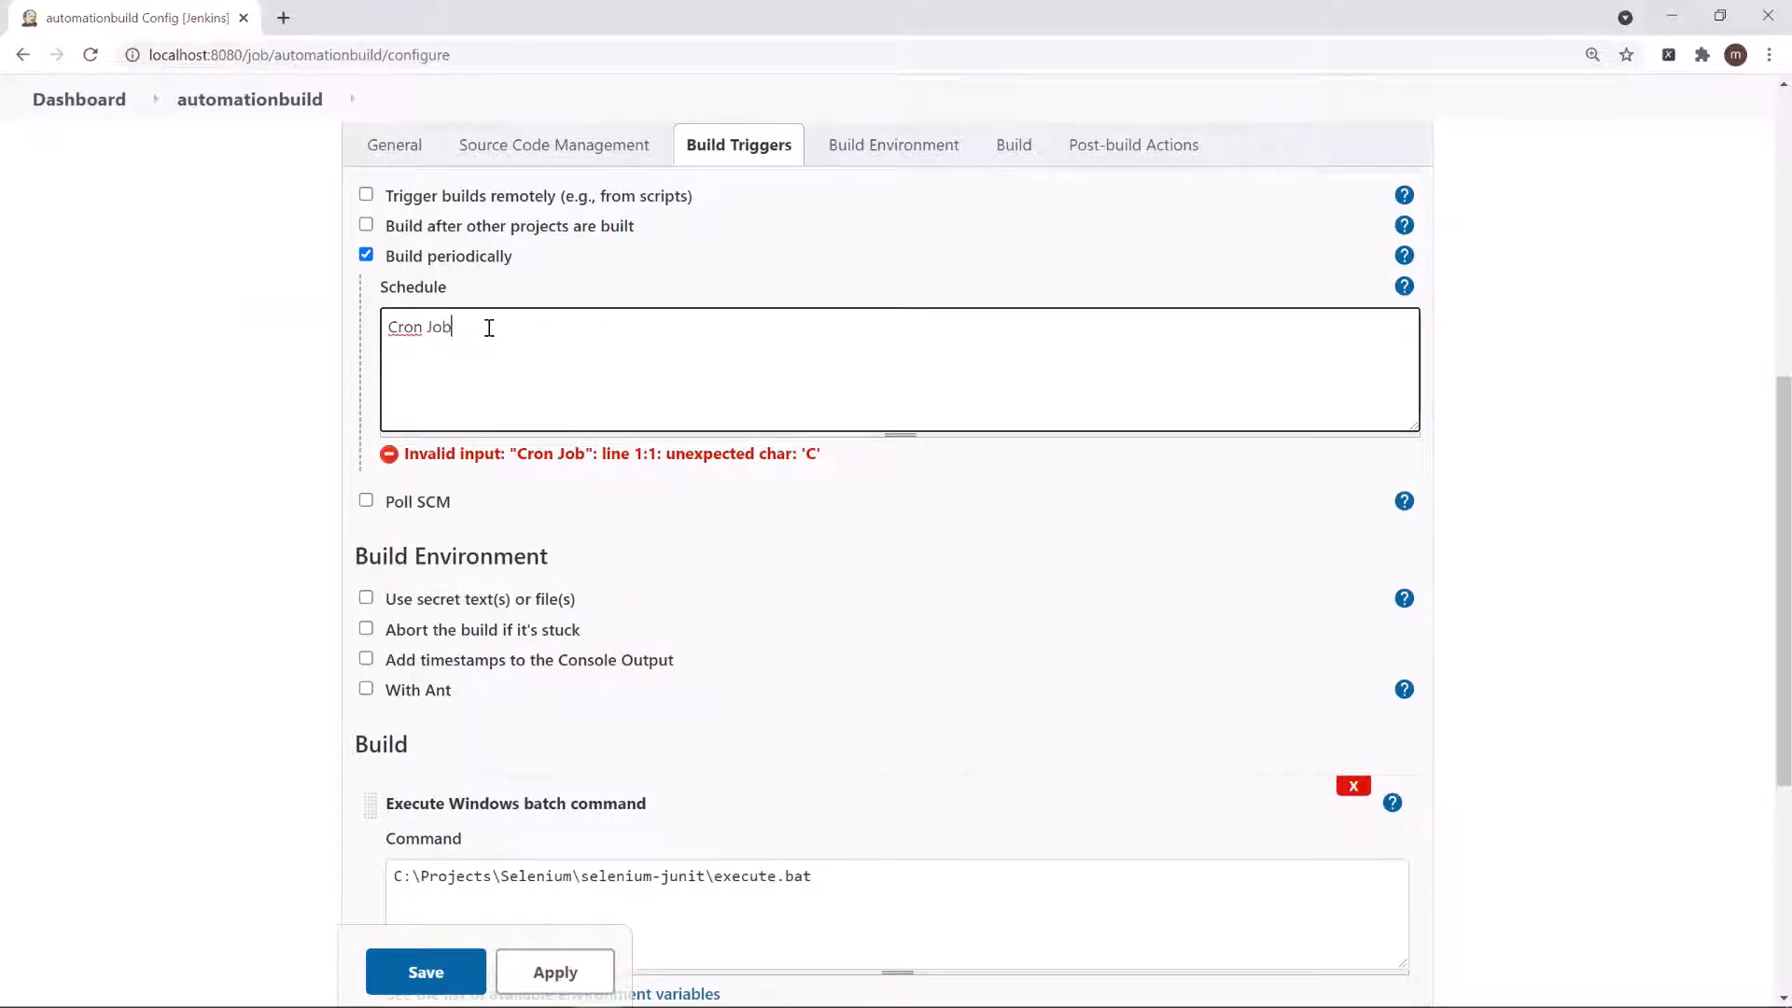
pyautogui.moveTo(489, 327); pyautogui.dragTo(364, 347)
pyautogui.press('BackSpace')
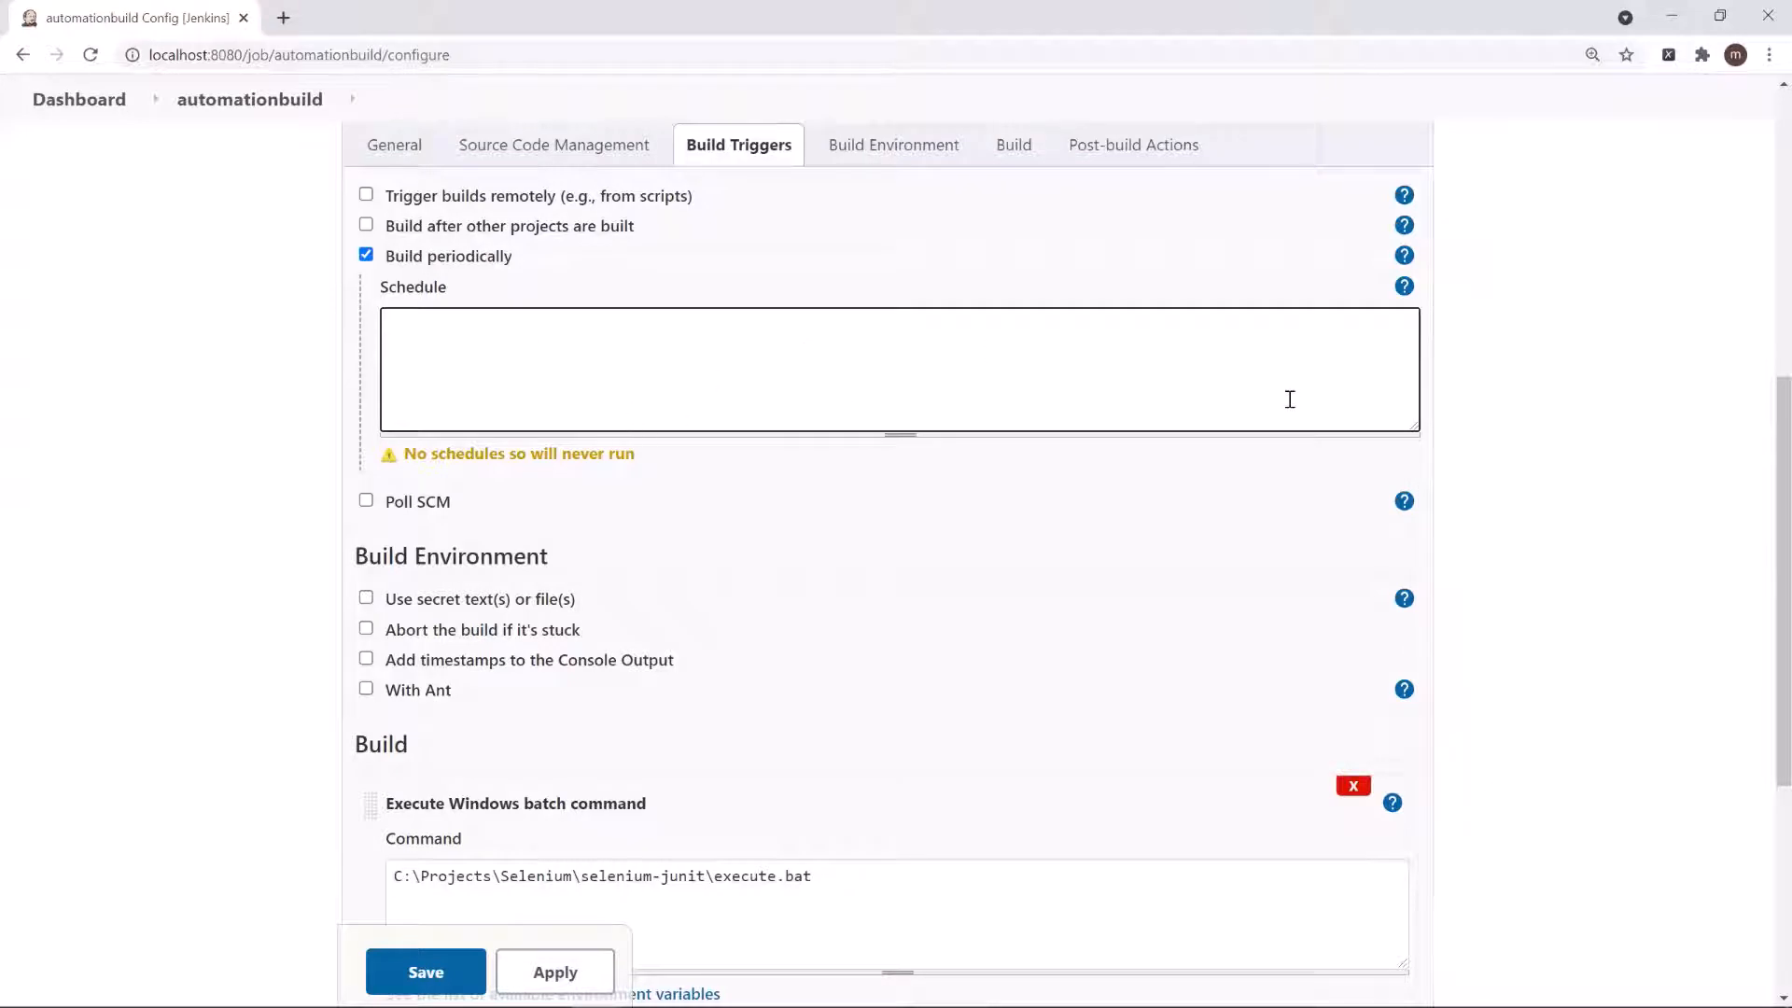
# Open the help for the schedule field and examine the cron syntax and its five-field order.
pyautogui.click(1402, 291)
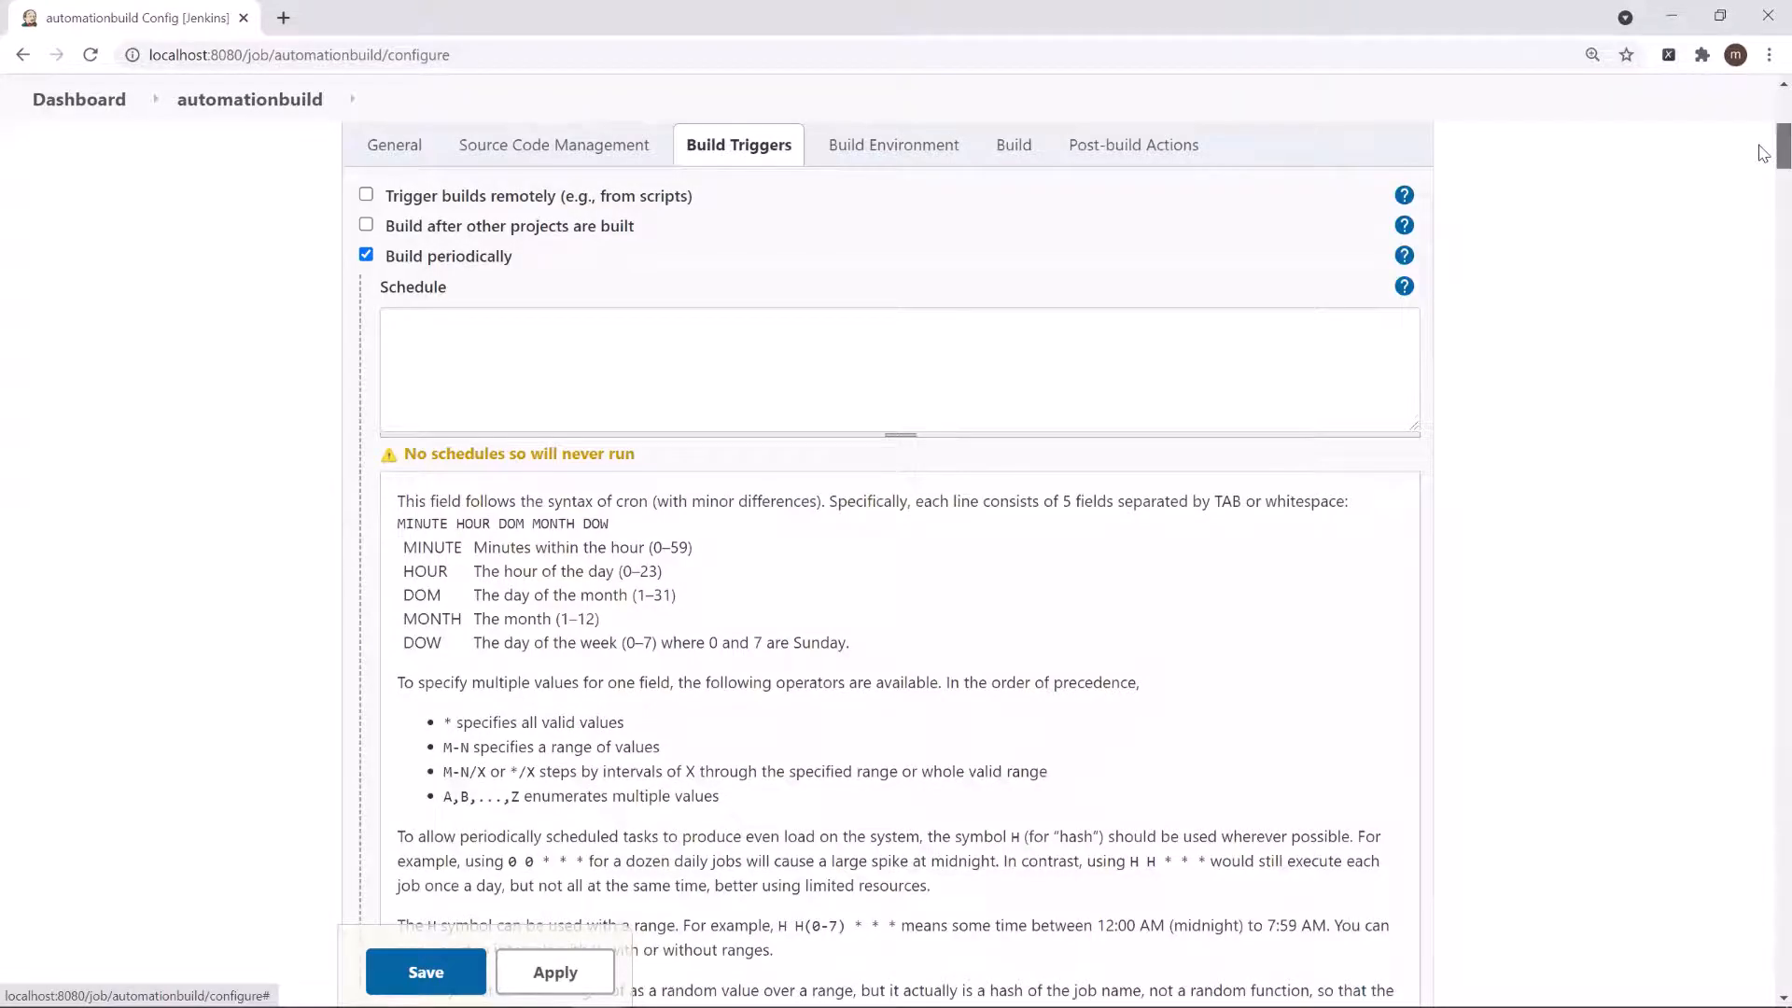
pyautogui.scroll(-3, 1762, 154)
pyautogui.scroll(2, 1762, 157)
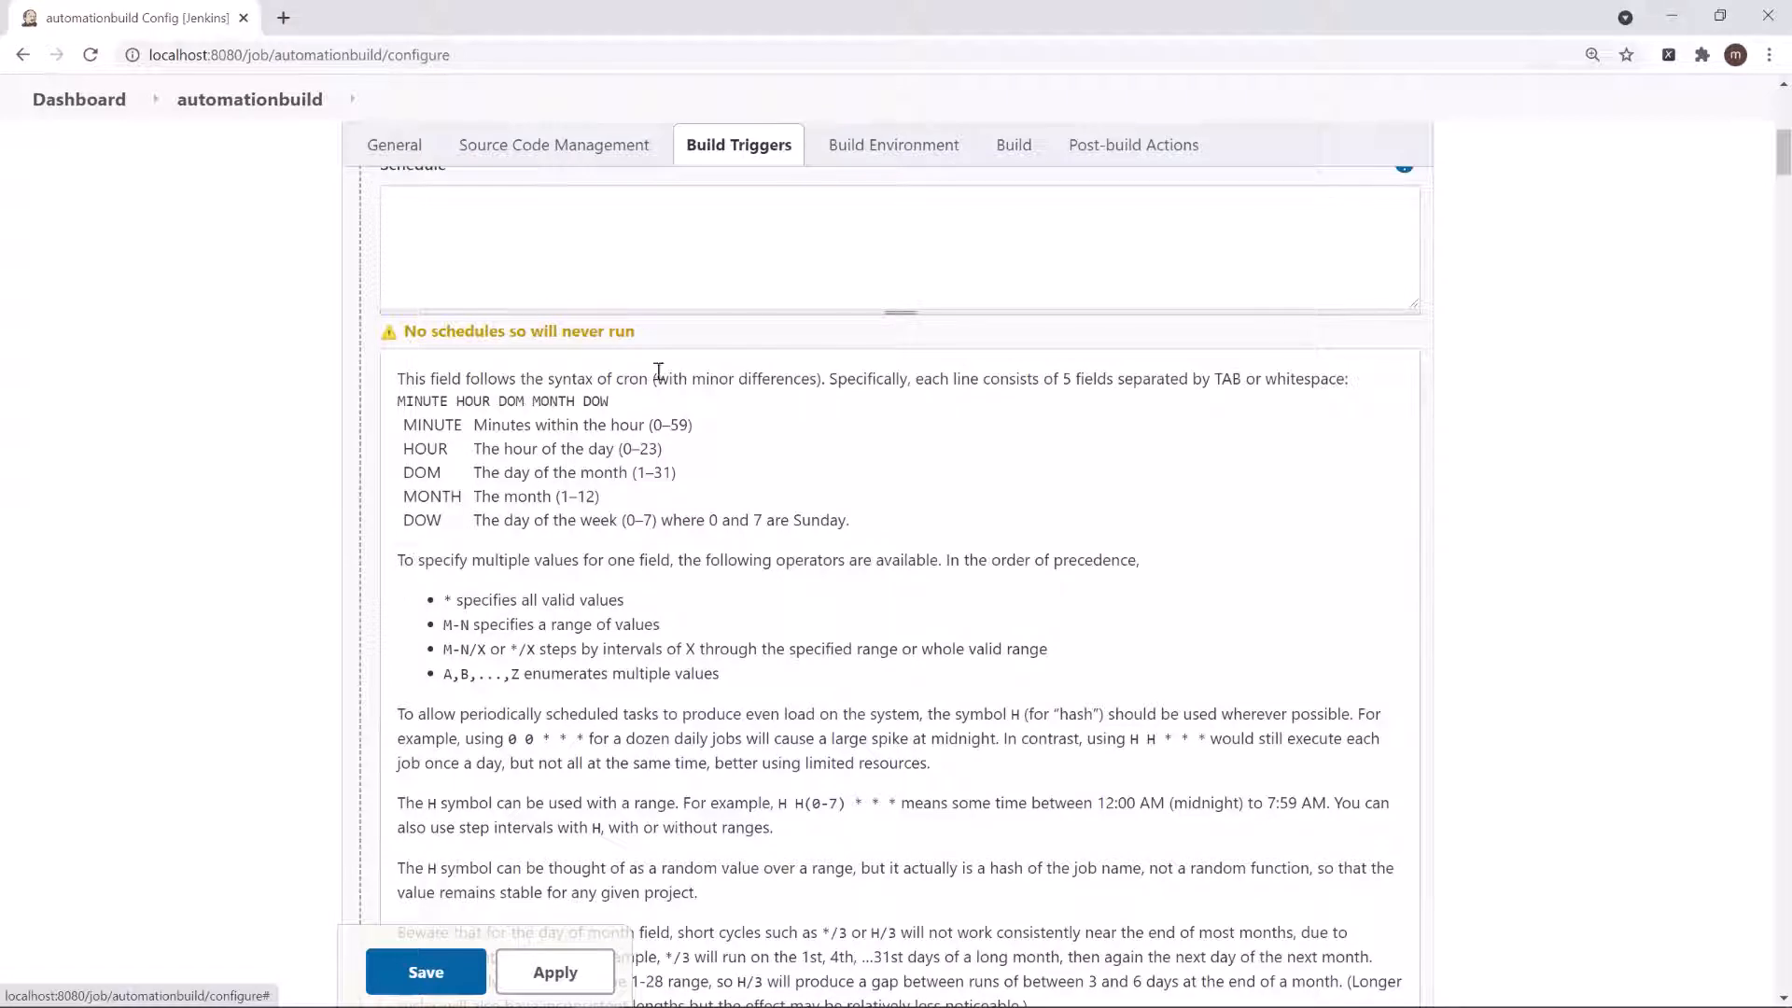
pyautogui.moveTo(544, 383); pyautogui.dragTo(641, 385)
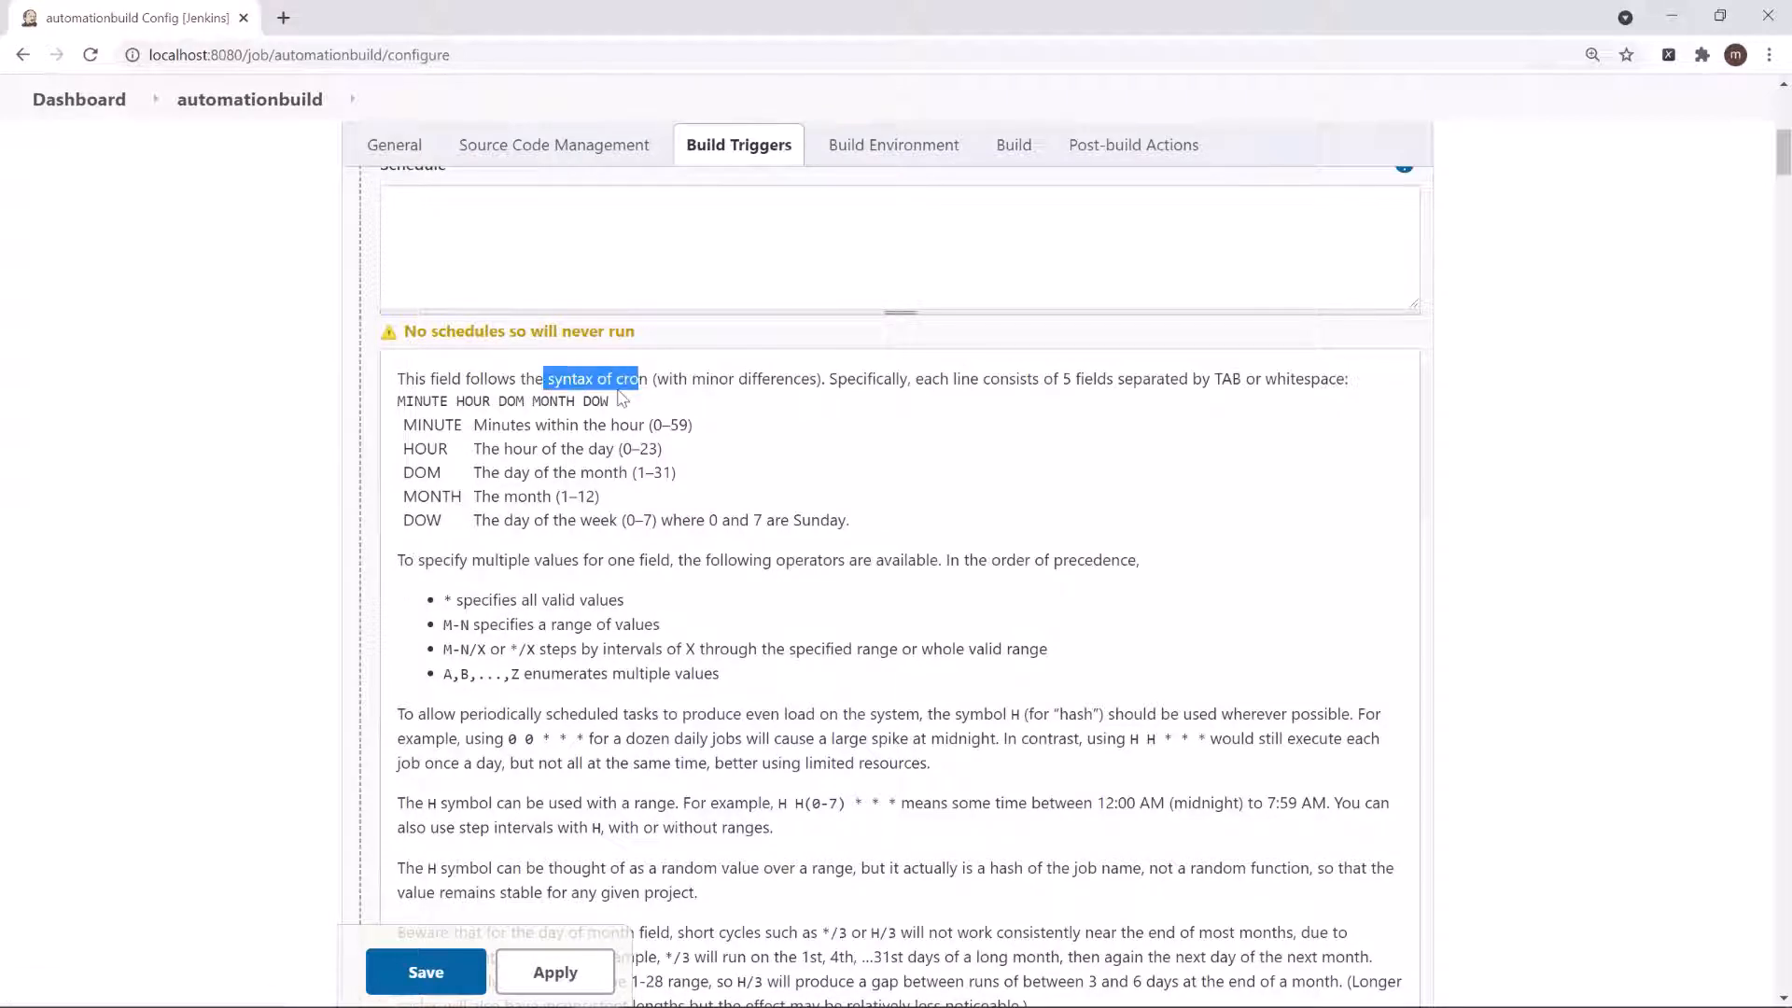
pyautogui.moveTo(398, 401); pyautogui.dragTo(616, 408)
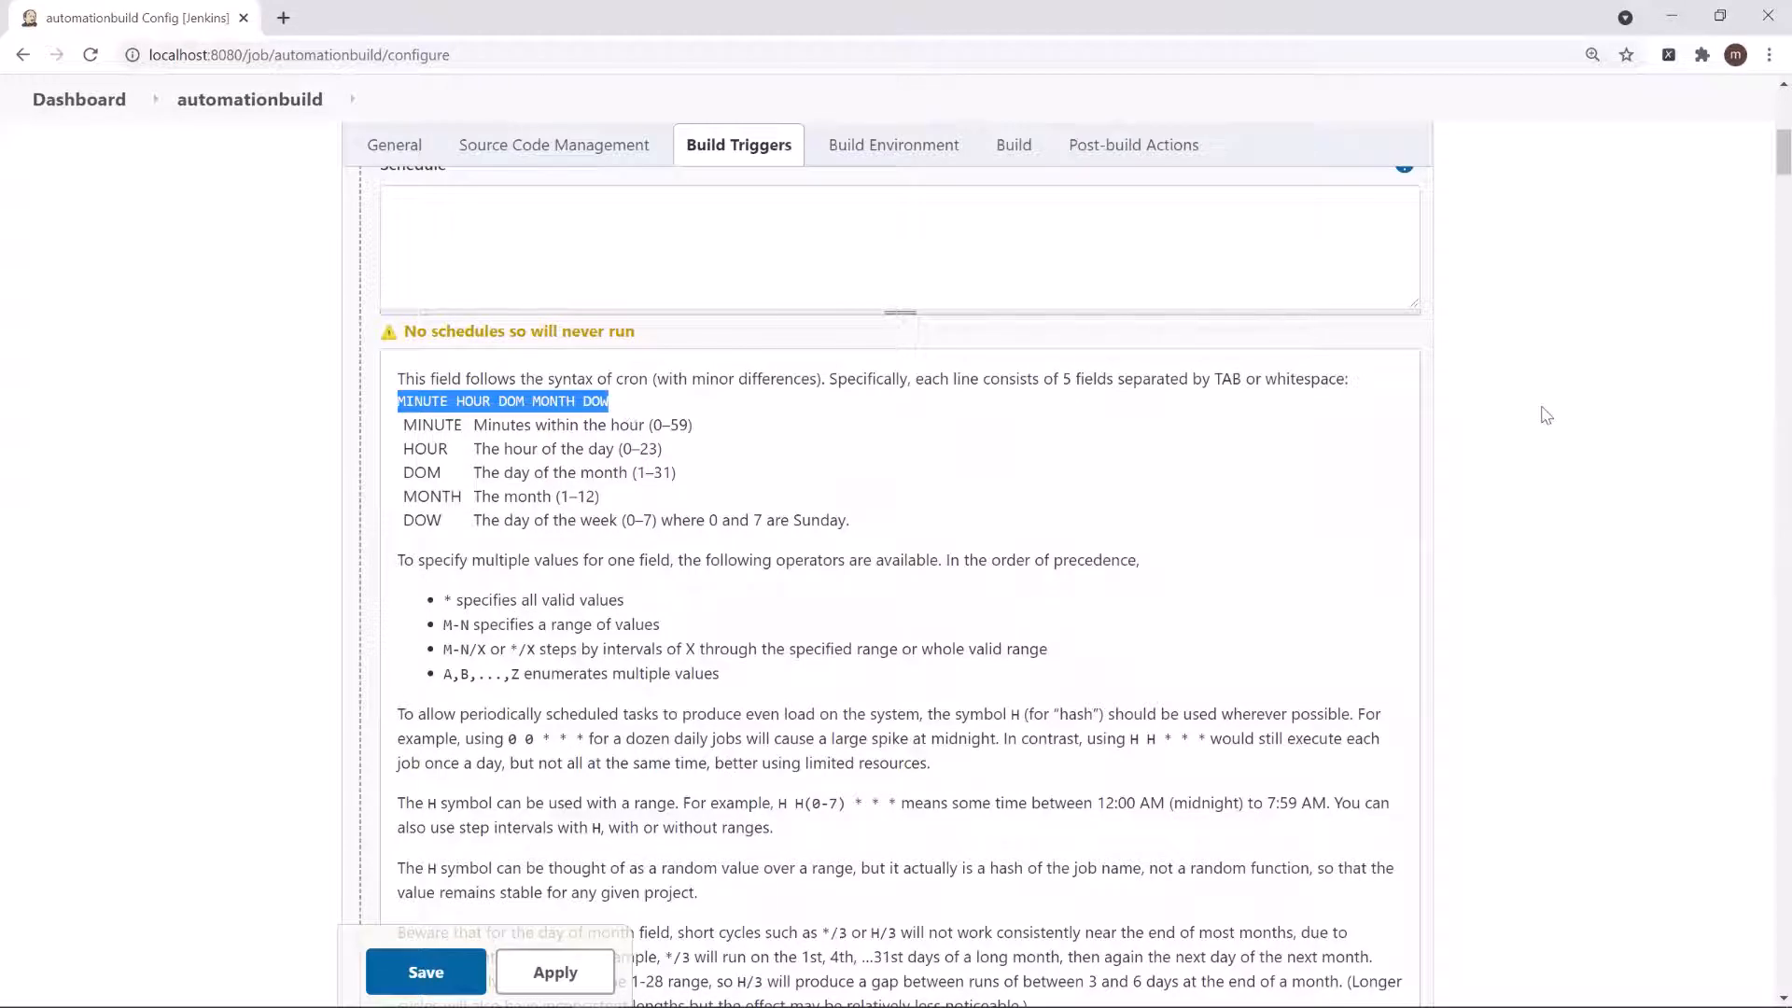
pyautogui.scroll(1, 1546, 415)
pyautogui.click(367, 504)
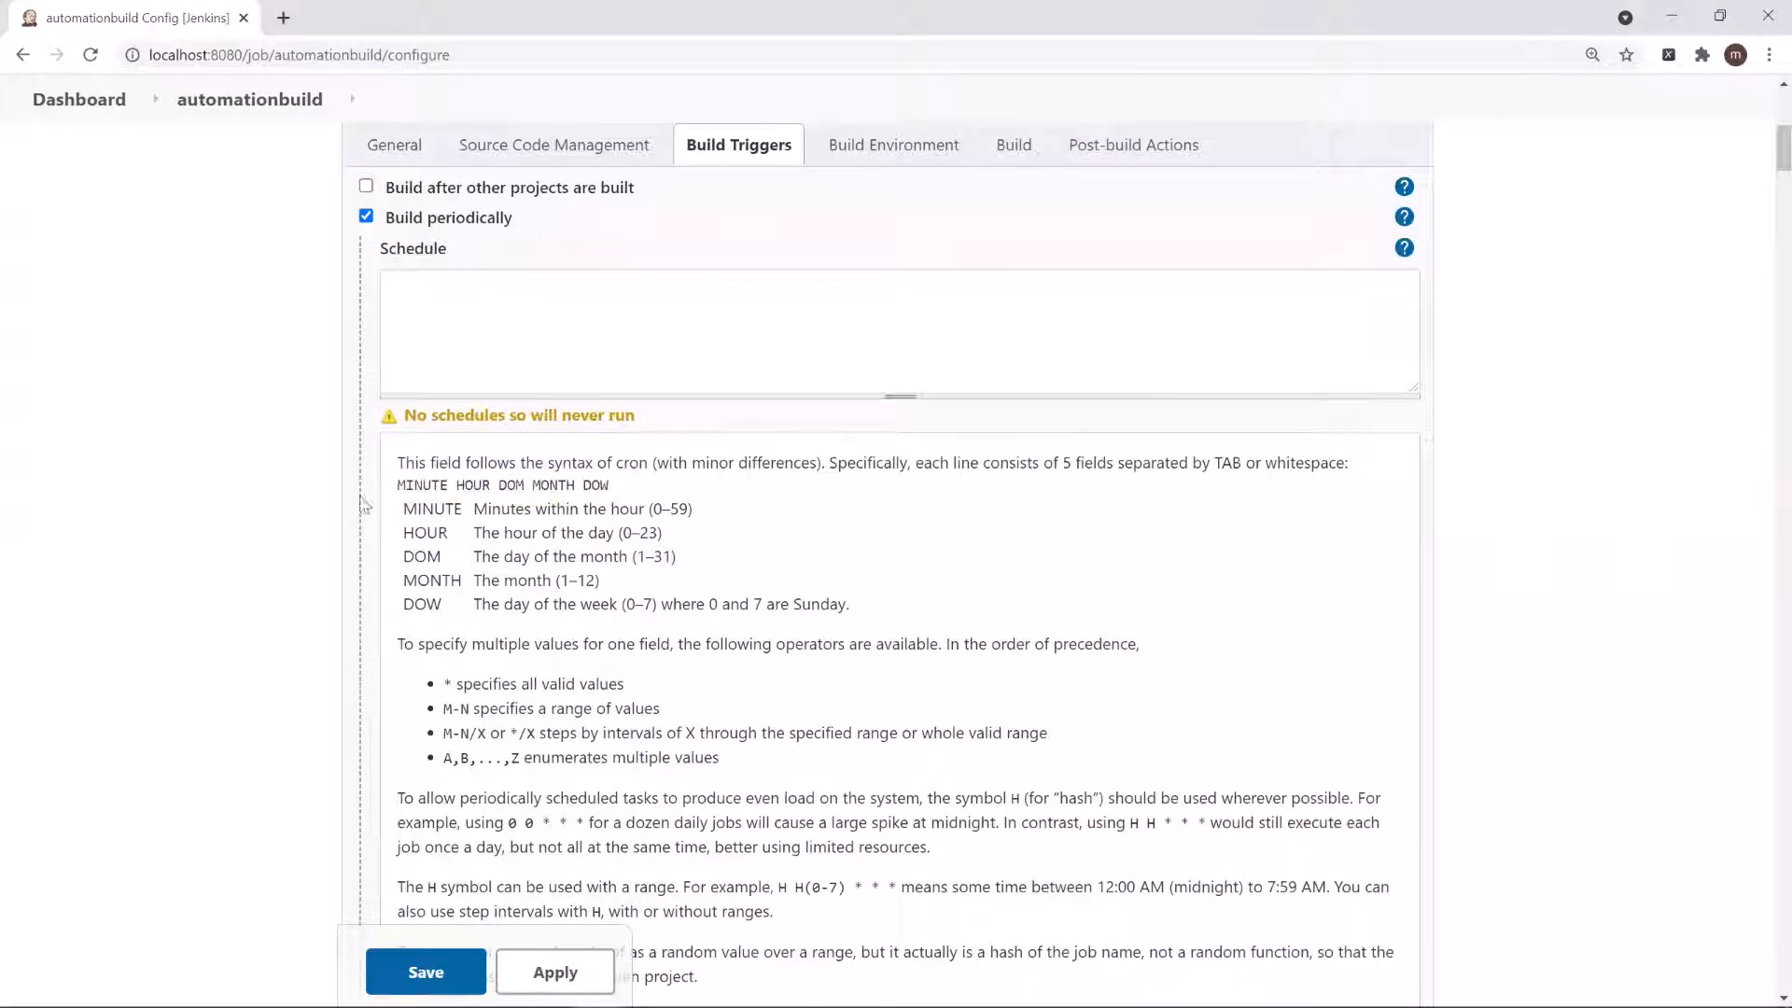
# Enter a heading line in the schedule reading Minute, Hour, DOM, Month and DOW, separated by spaces.
pyautogui.click(439, 314)
pyautogui.write('Minu')
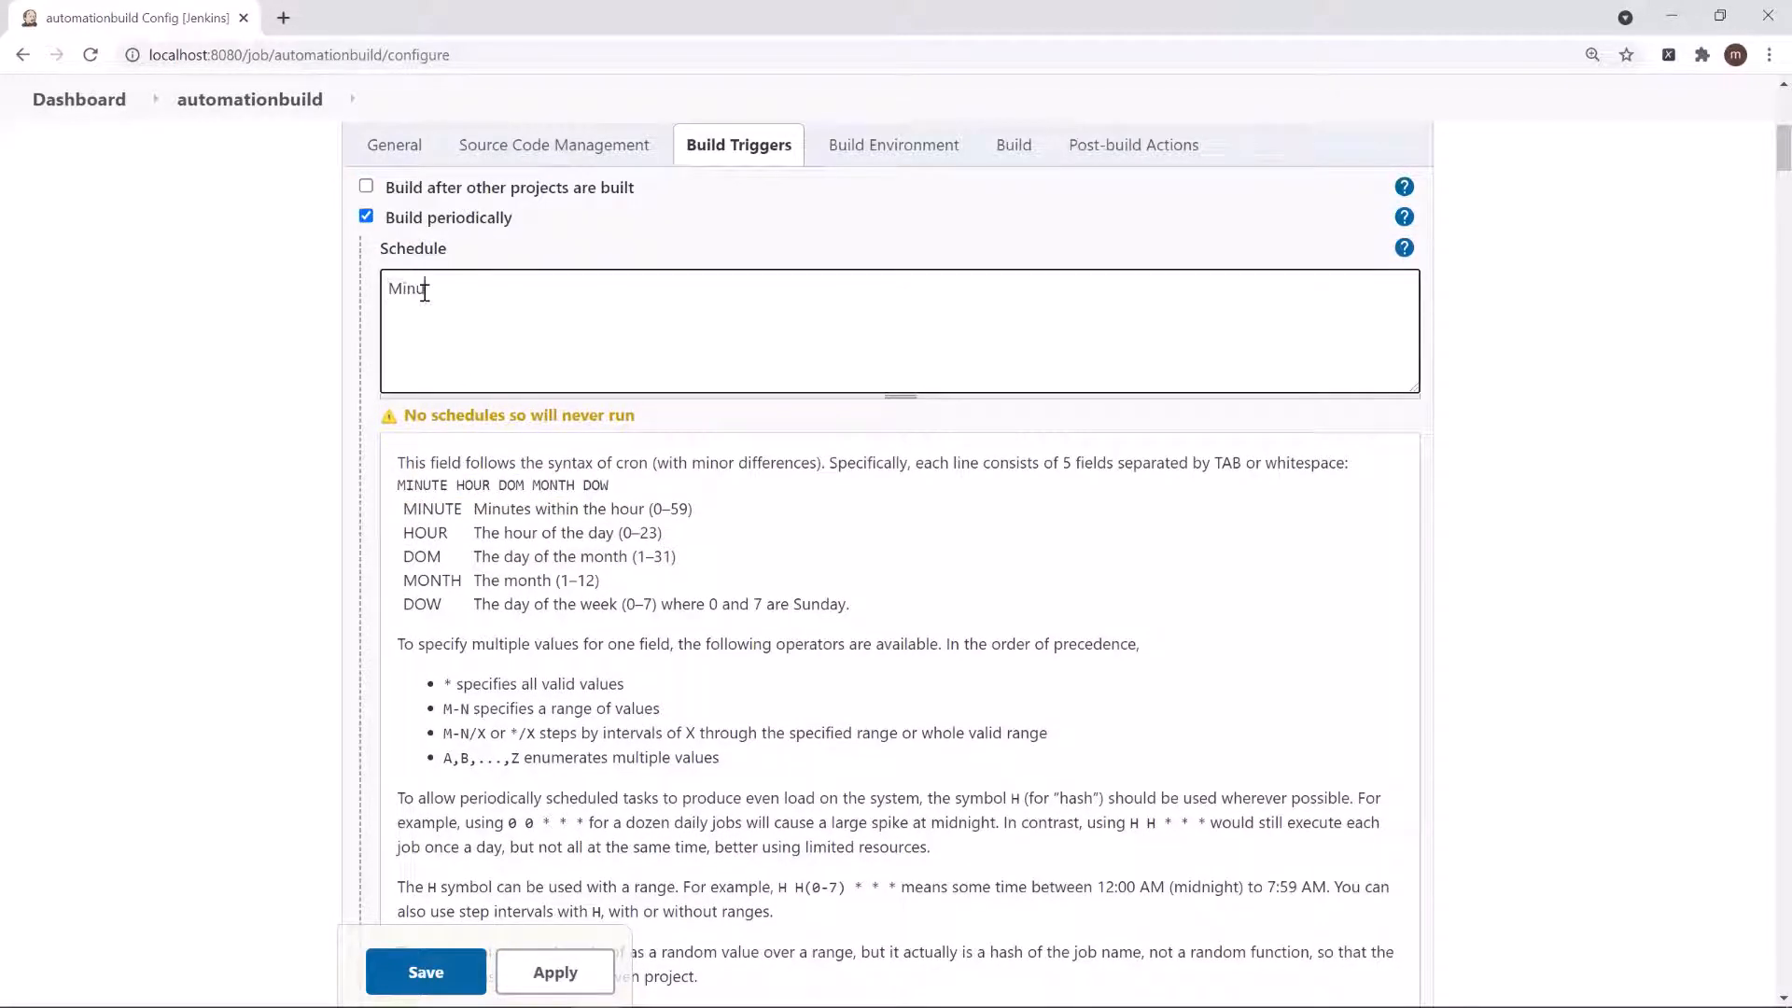
pyautogui.write('te      Hour      DOM      Month')
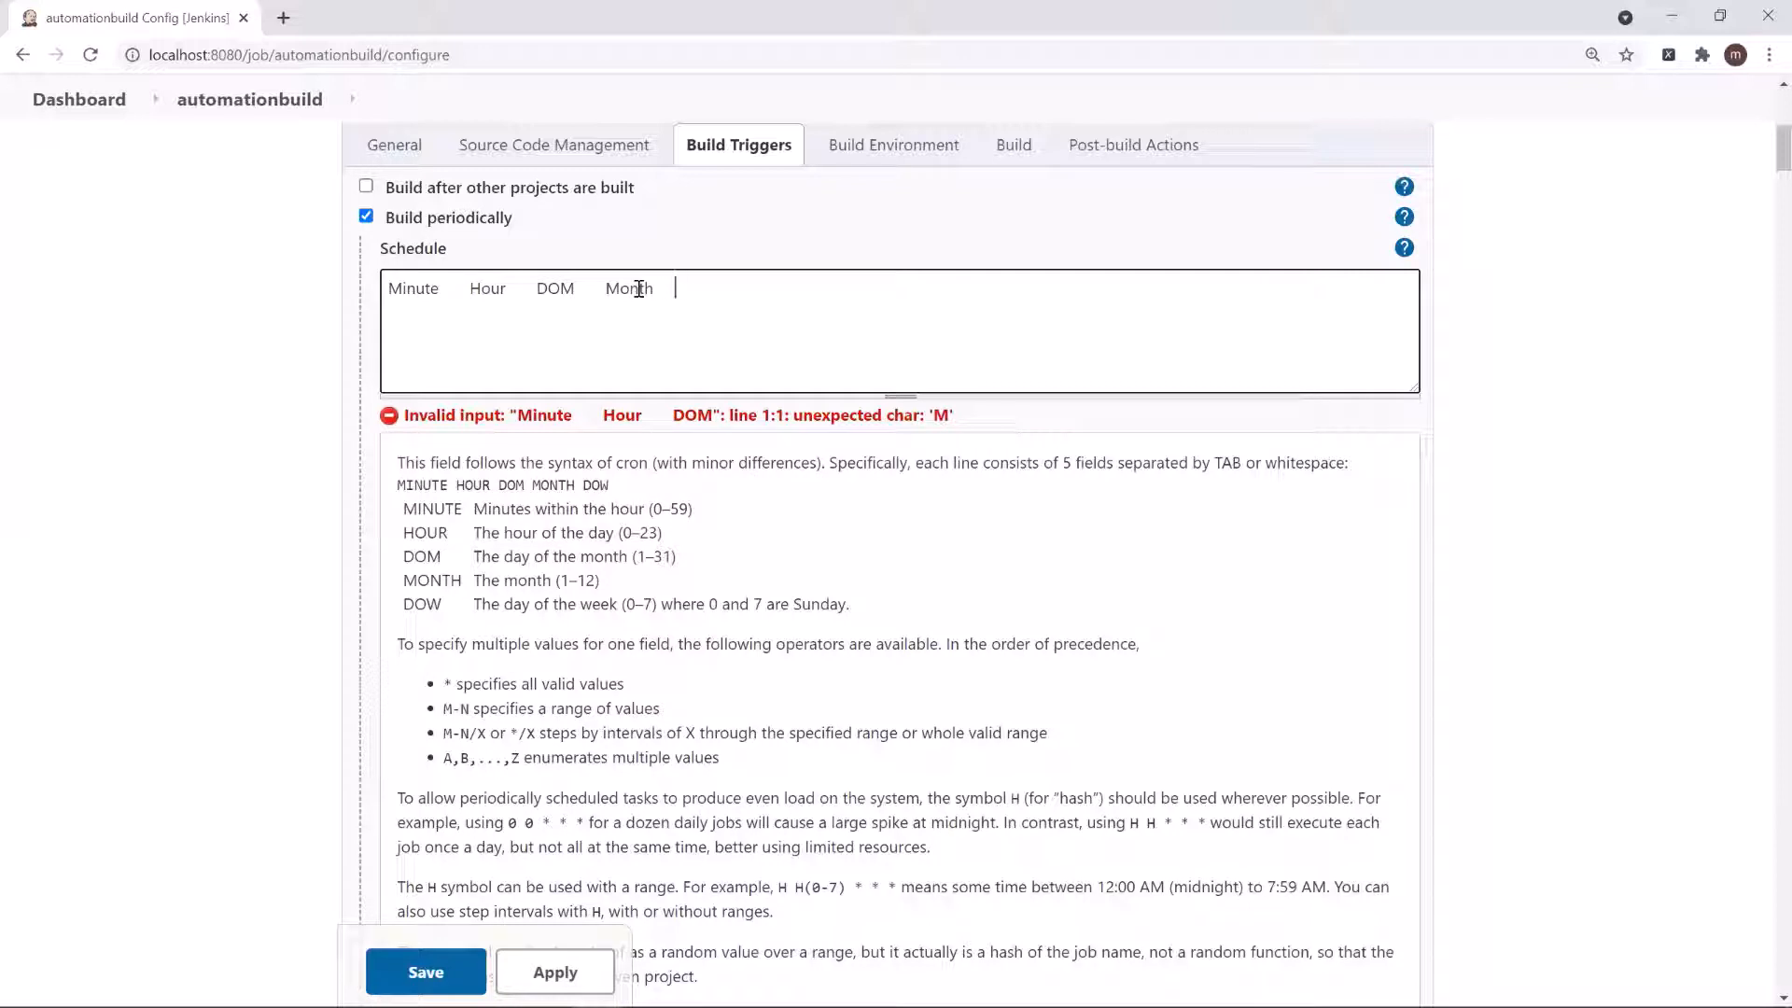
pyautogui.write('    DOW')
pyautogui.doubleClick(584, 611)
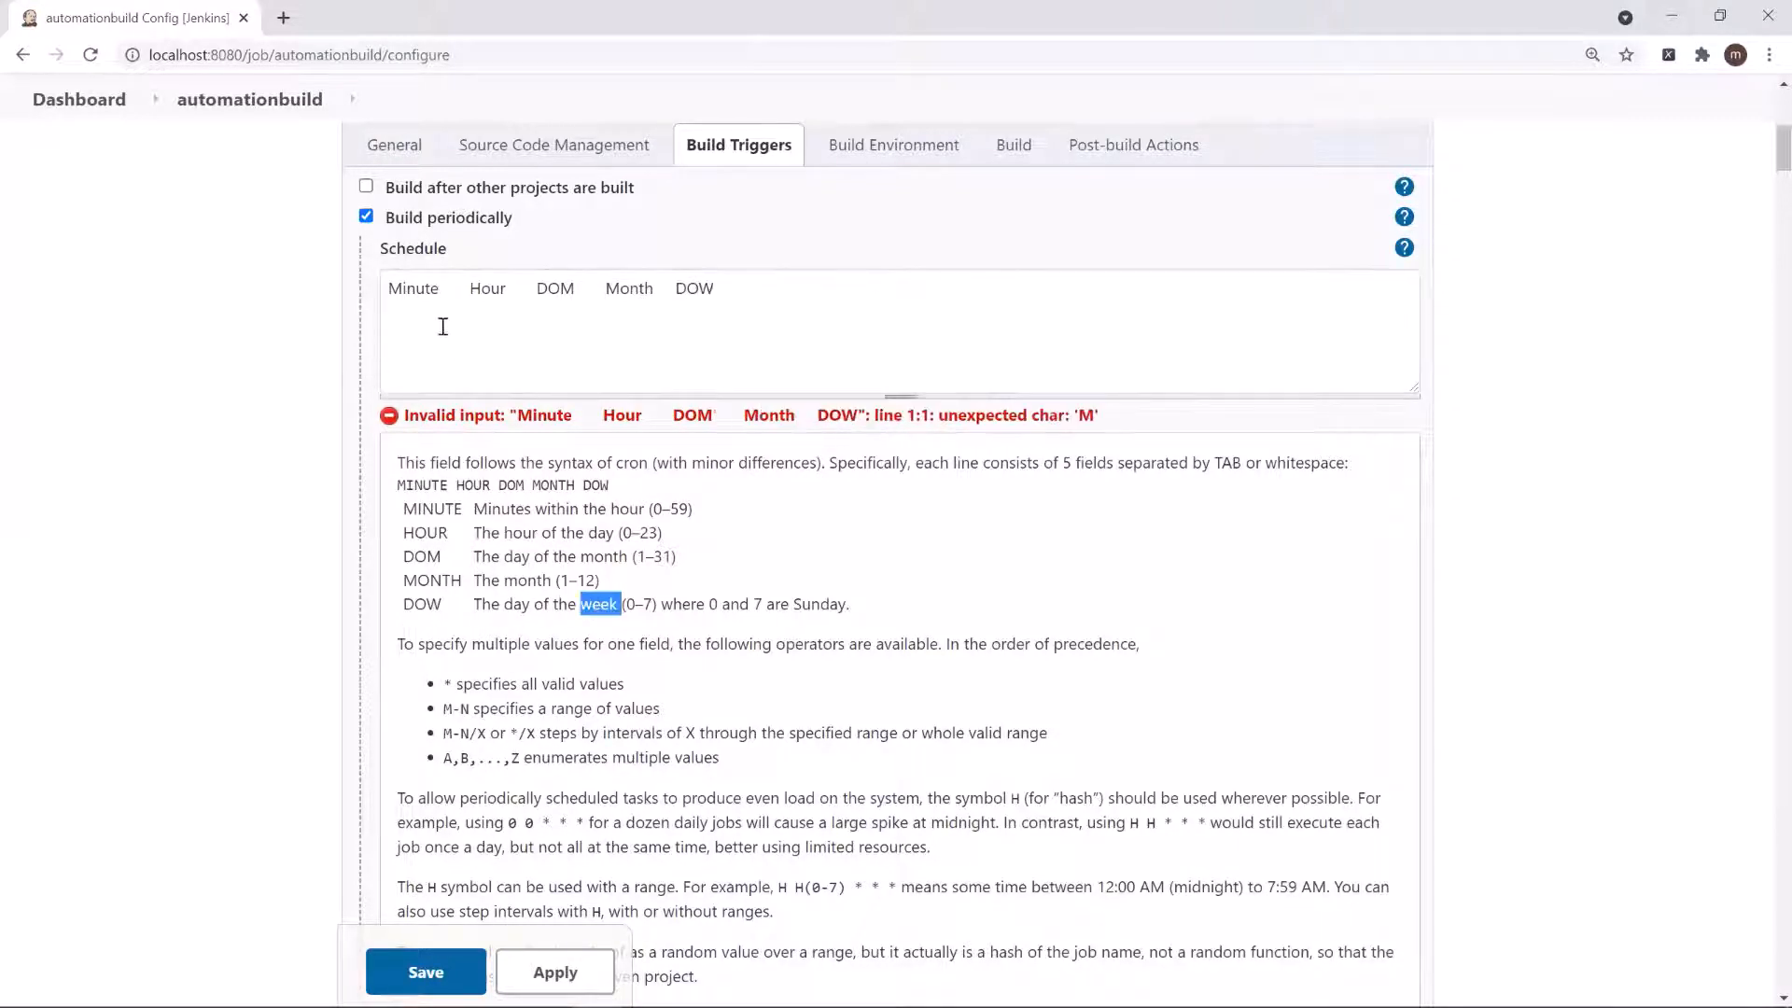
pyautogui.click(416, 288)
pyautogui.doubleClick(417, 288)
pyautogui.click(646, 290)
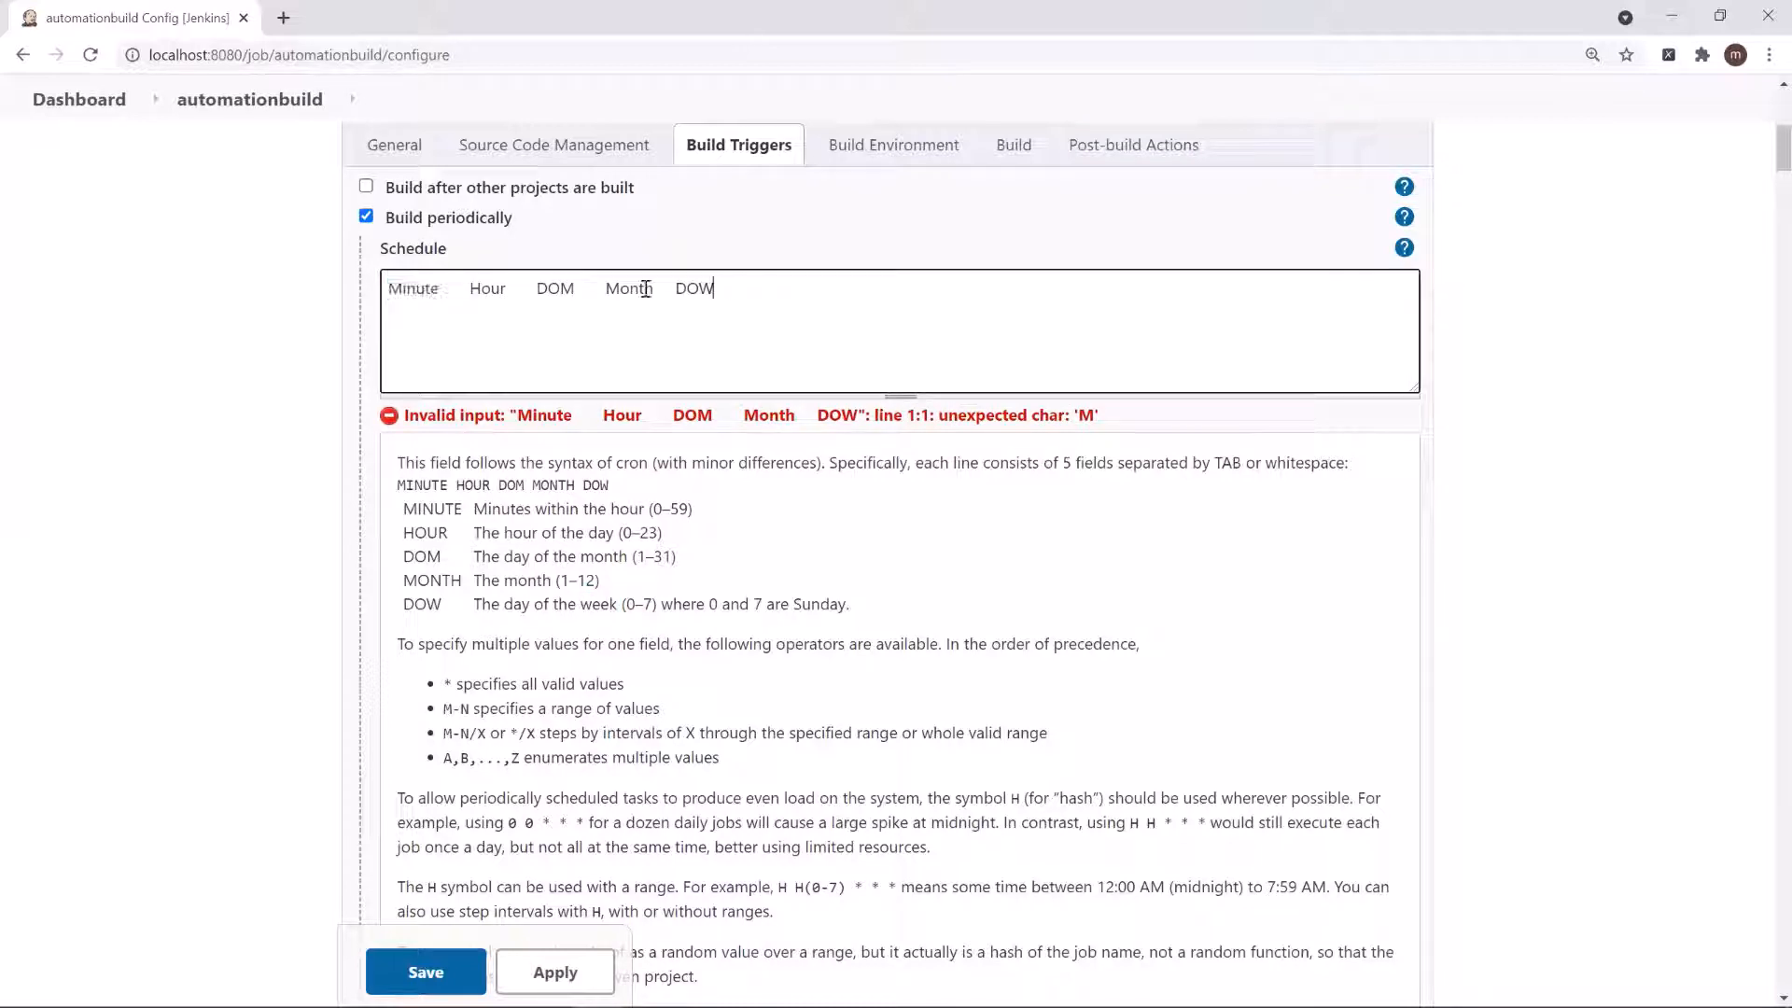
pyautogui.moveTo(438, 290); pyautogui.dragTo(473, 297)
pyautogui.click(522, 289)
pyautogui.click(778, 292)
pyautogui.doubleClick(402, 290)
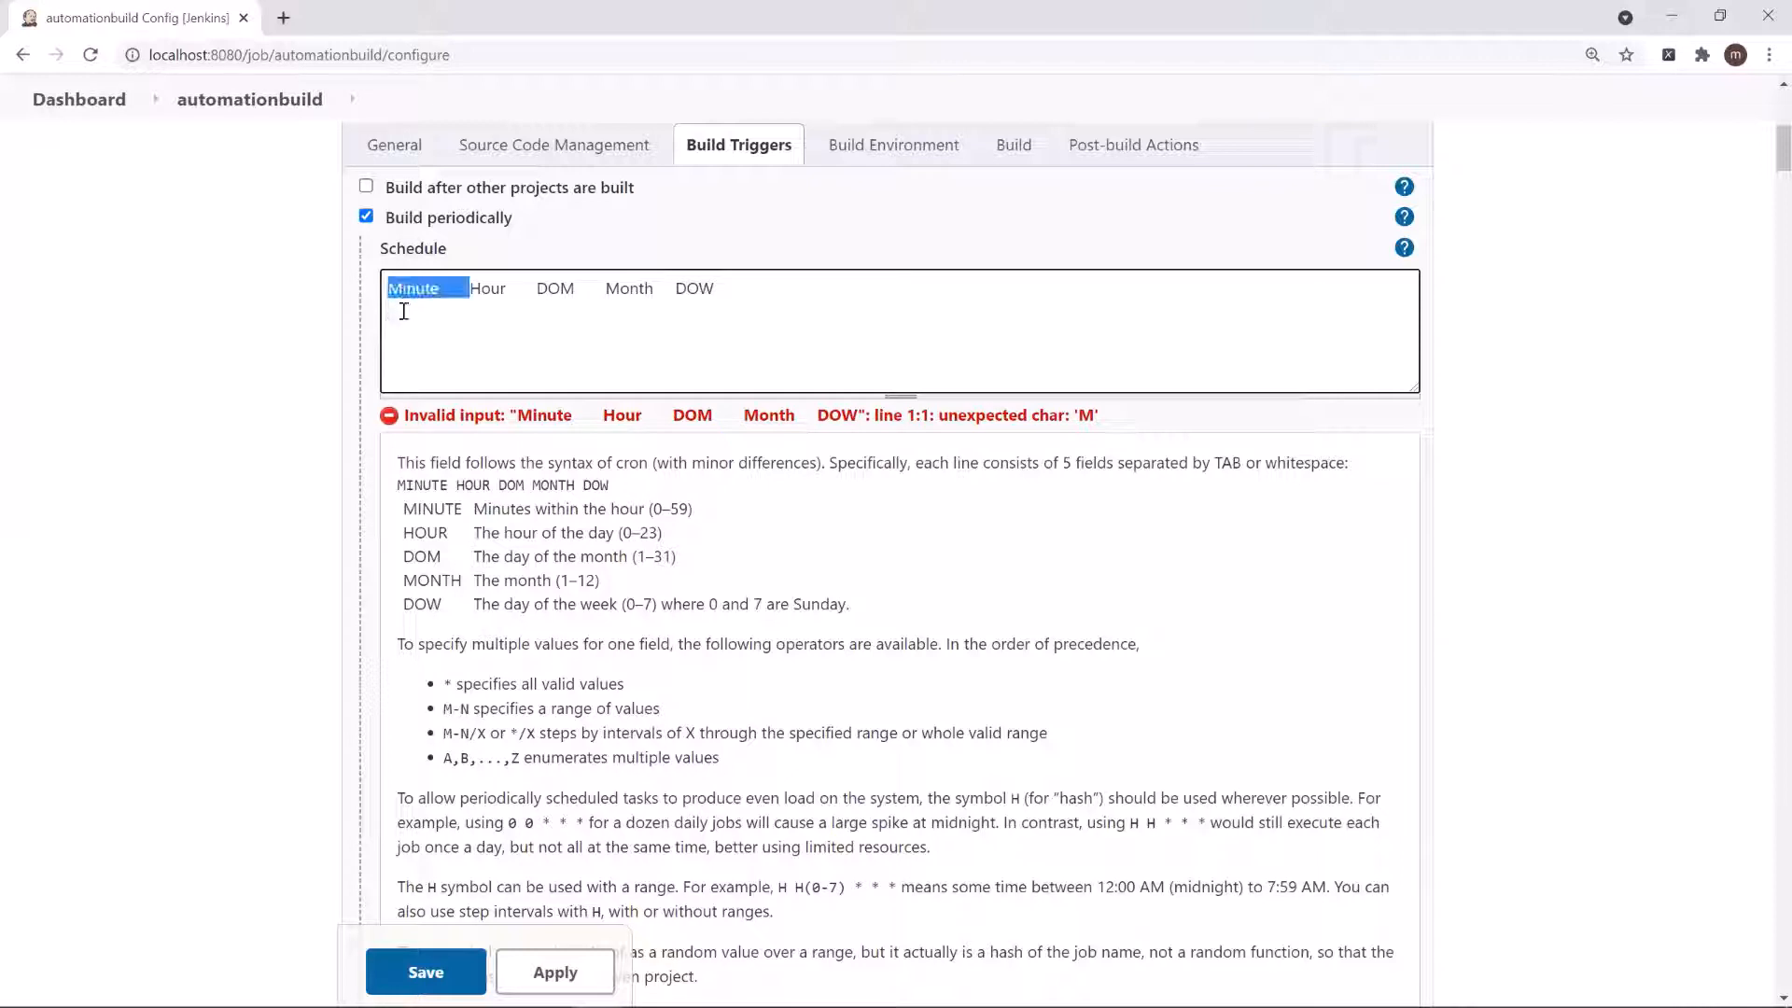
# Add a second schedule line with 59 beneath the Minute heading, after trying other minute values.
pyautogui.click(404, 311)
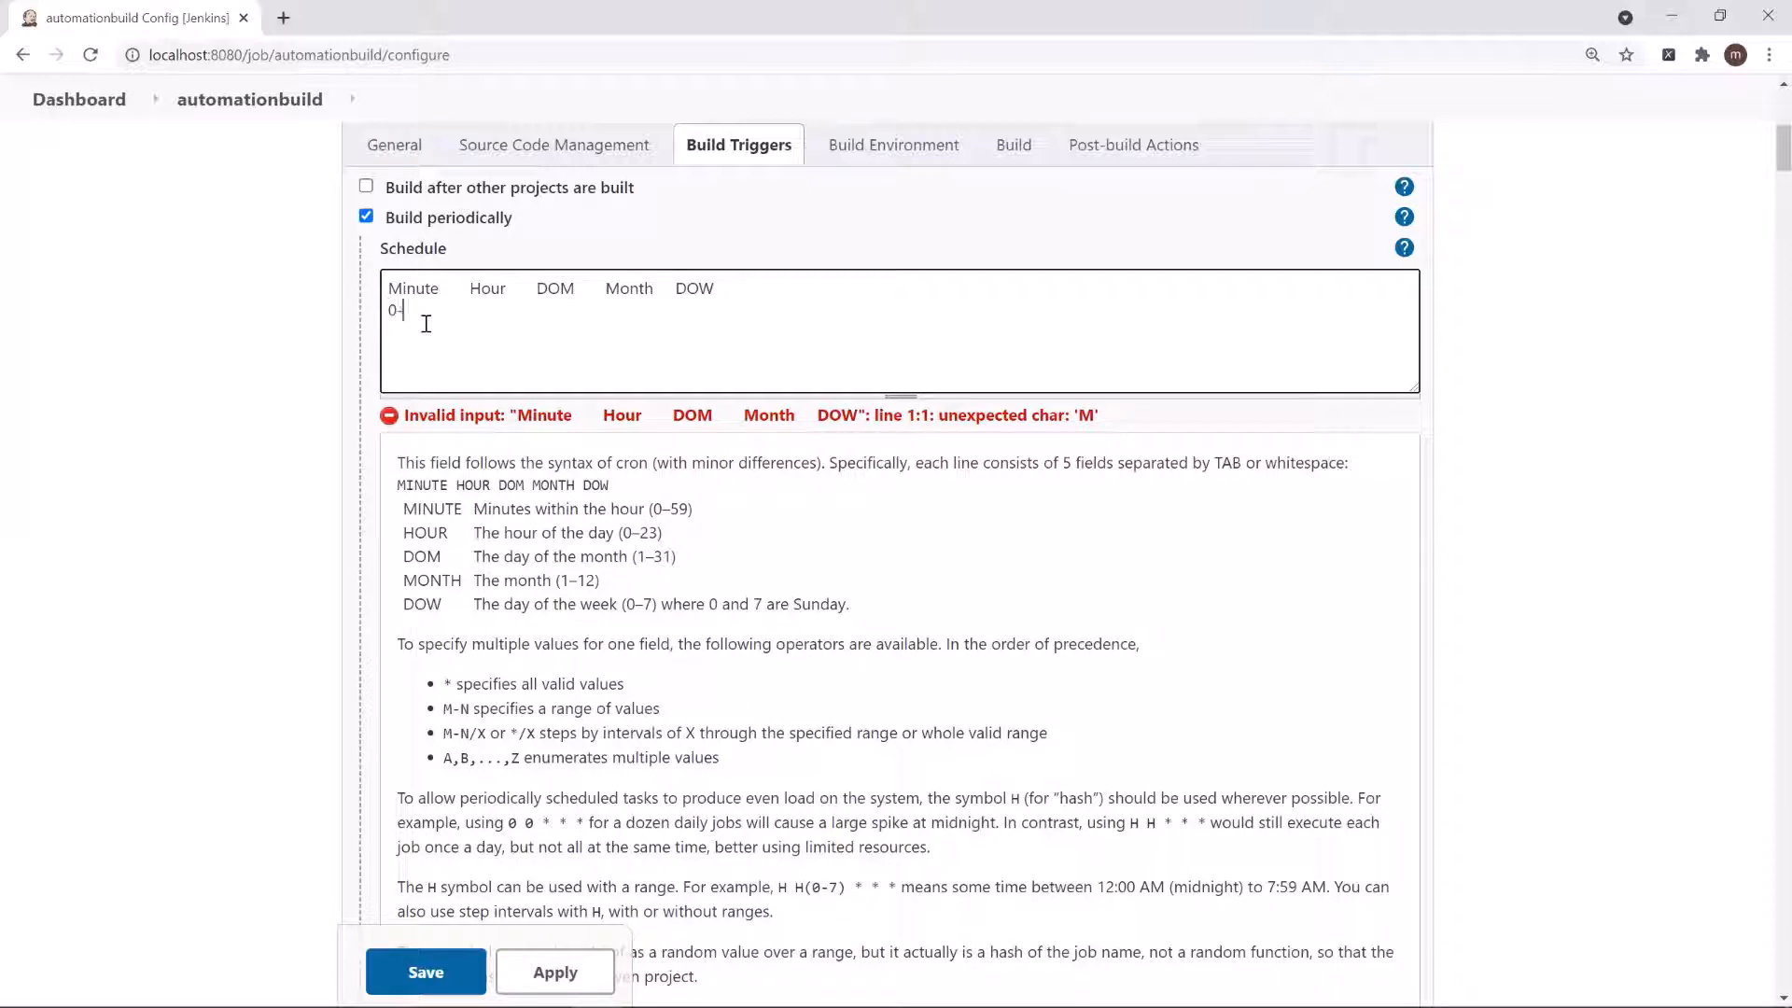
pyautogui.write('0-59')
pyautogui.press('BackSpace')
pyautogui.press('BackSpace')
pyautogui.press('BackSpace')
pyautogui.write('1')
pyautogui.write('2')
pyautogui.write('5')
pyautogui.press('BackSpace')
pyautogui.press('BackSpace')
pyautogui.write('59')
pyautogui.doubleClick(397, 310)
pyautogui.click(1624, 578)
pyautogui.scroll(2, 1624, 579)
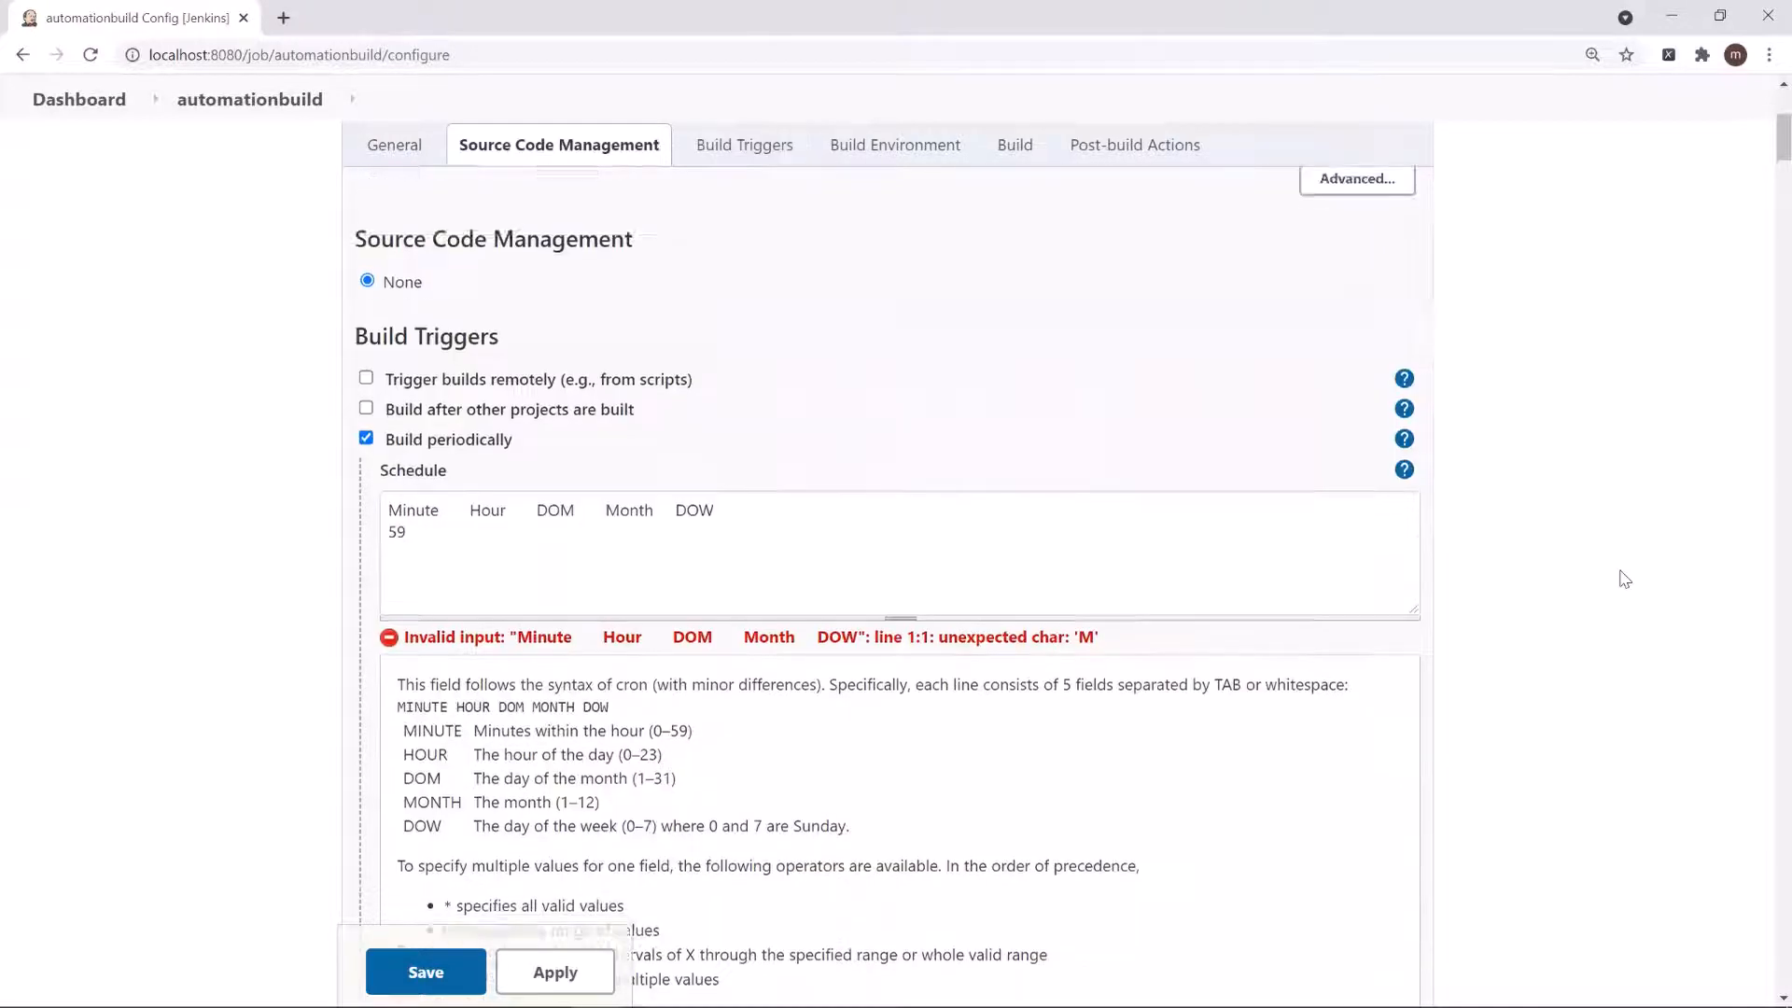
pyautogui.scroll(-2, 1624, 579)
# Fill in the example line with hour 23, day of month 1, month 5 and day of week 0-7.
pyautogui.click(471, 379)
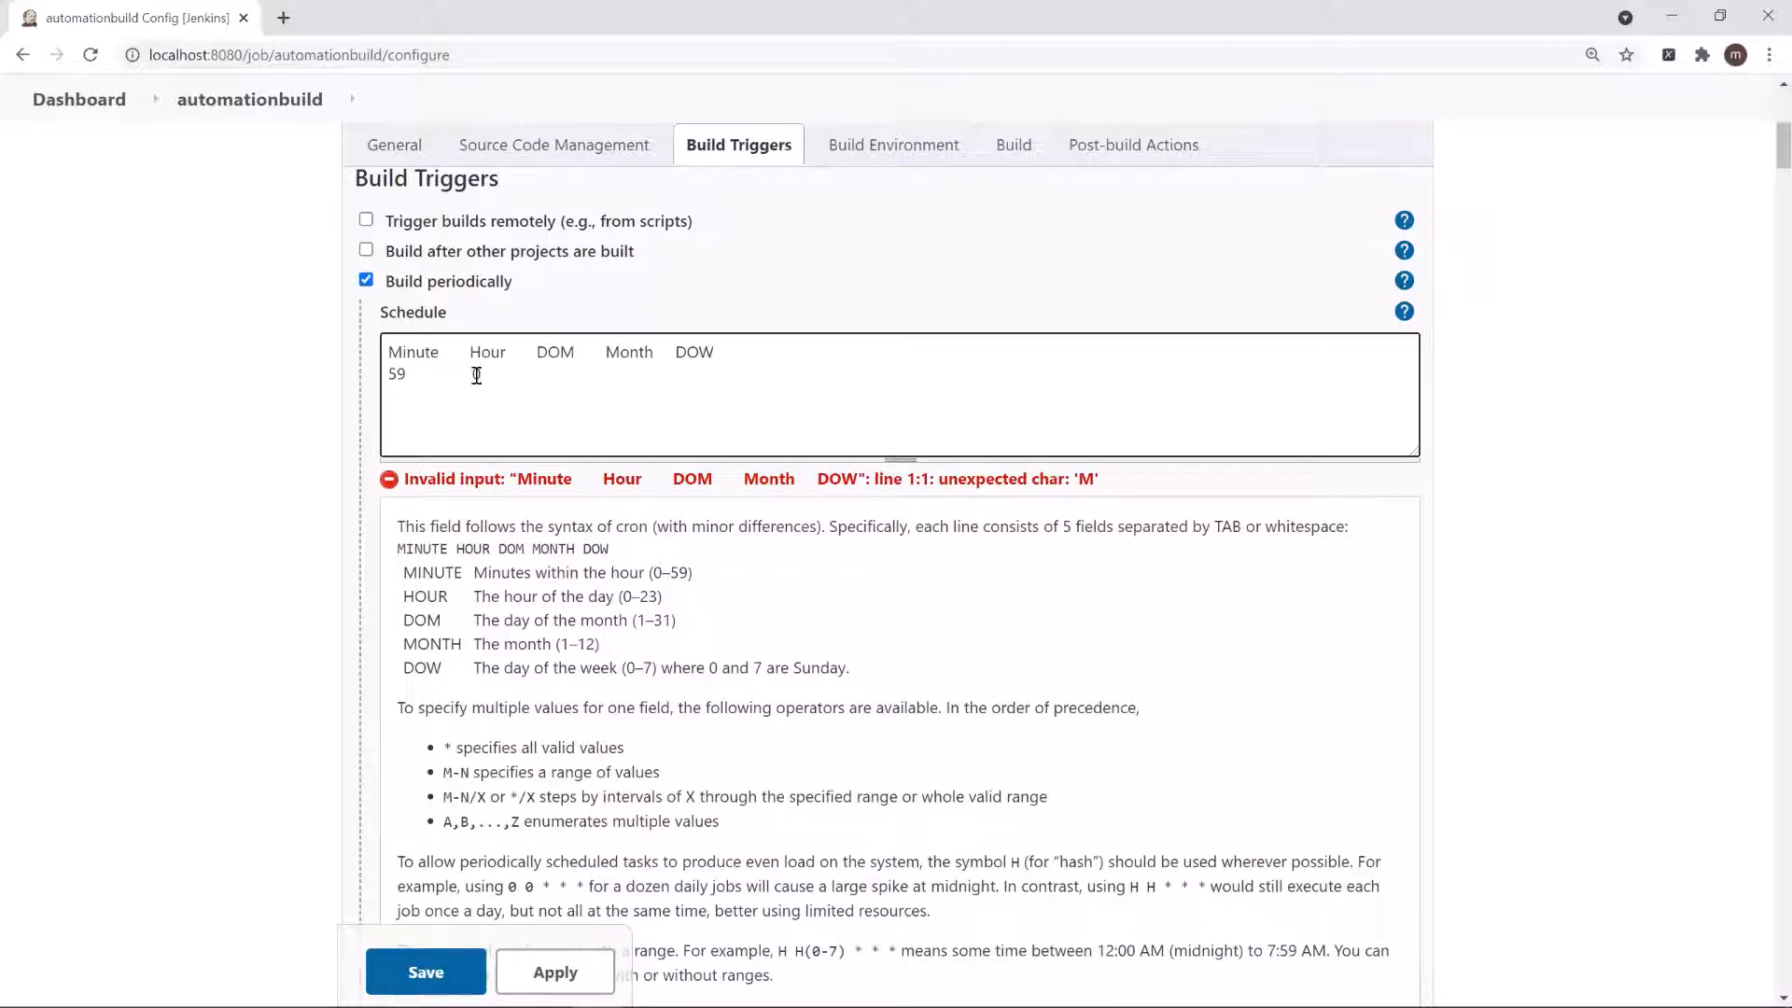
pyautogui.write('0')
pyautogui.write('23')
pyautogui.write('31')
pyautogui.press('BackSpace')
pyautogui.press('BackSpace')
pyautogui.press('BackSpace')
pyautogui.write('1-12')
pyautogui.press('BackSpace')
pyautogui.press('BackSpace')
pyautogui.write('0')
# Set the example's day of week to 6 and add a line with an asterisk under each of the five fields.
pyautogui.moveTo(707, 375); pyautogui.dragTo(677, 375)
pyautogui.moveTo(709, 666); pyautogui.dragTo(851, 669)
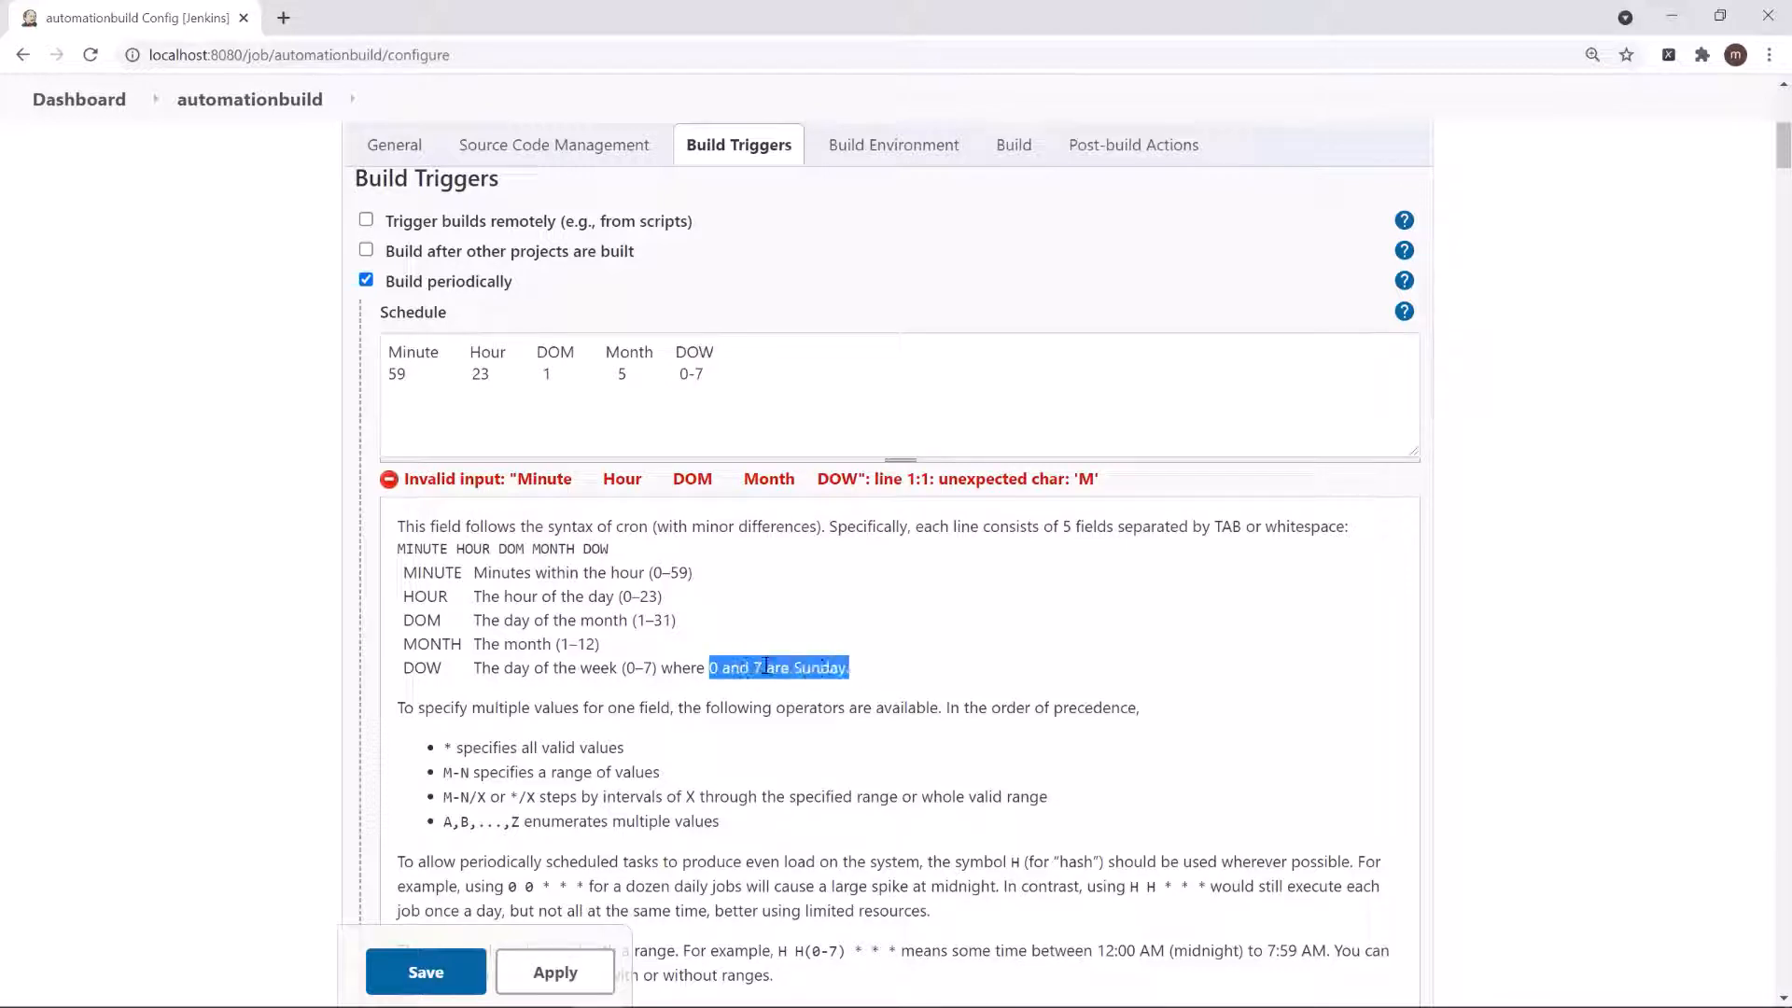
pyautogui.click(709, 374)
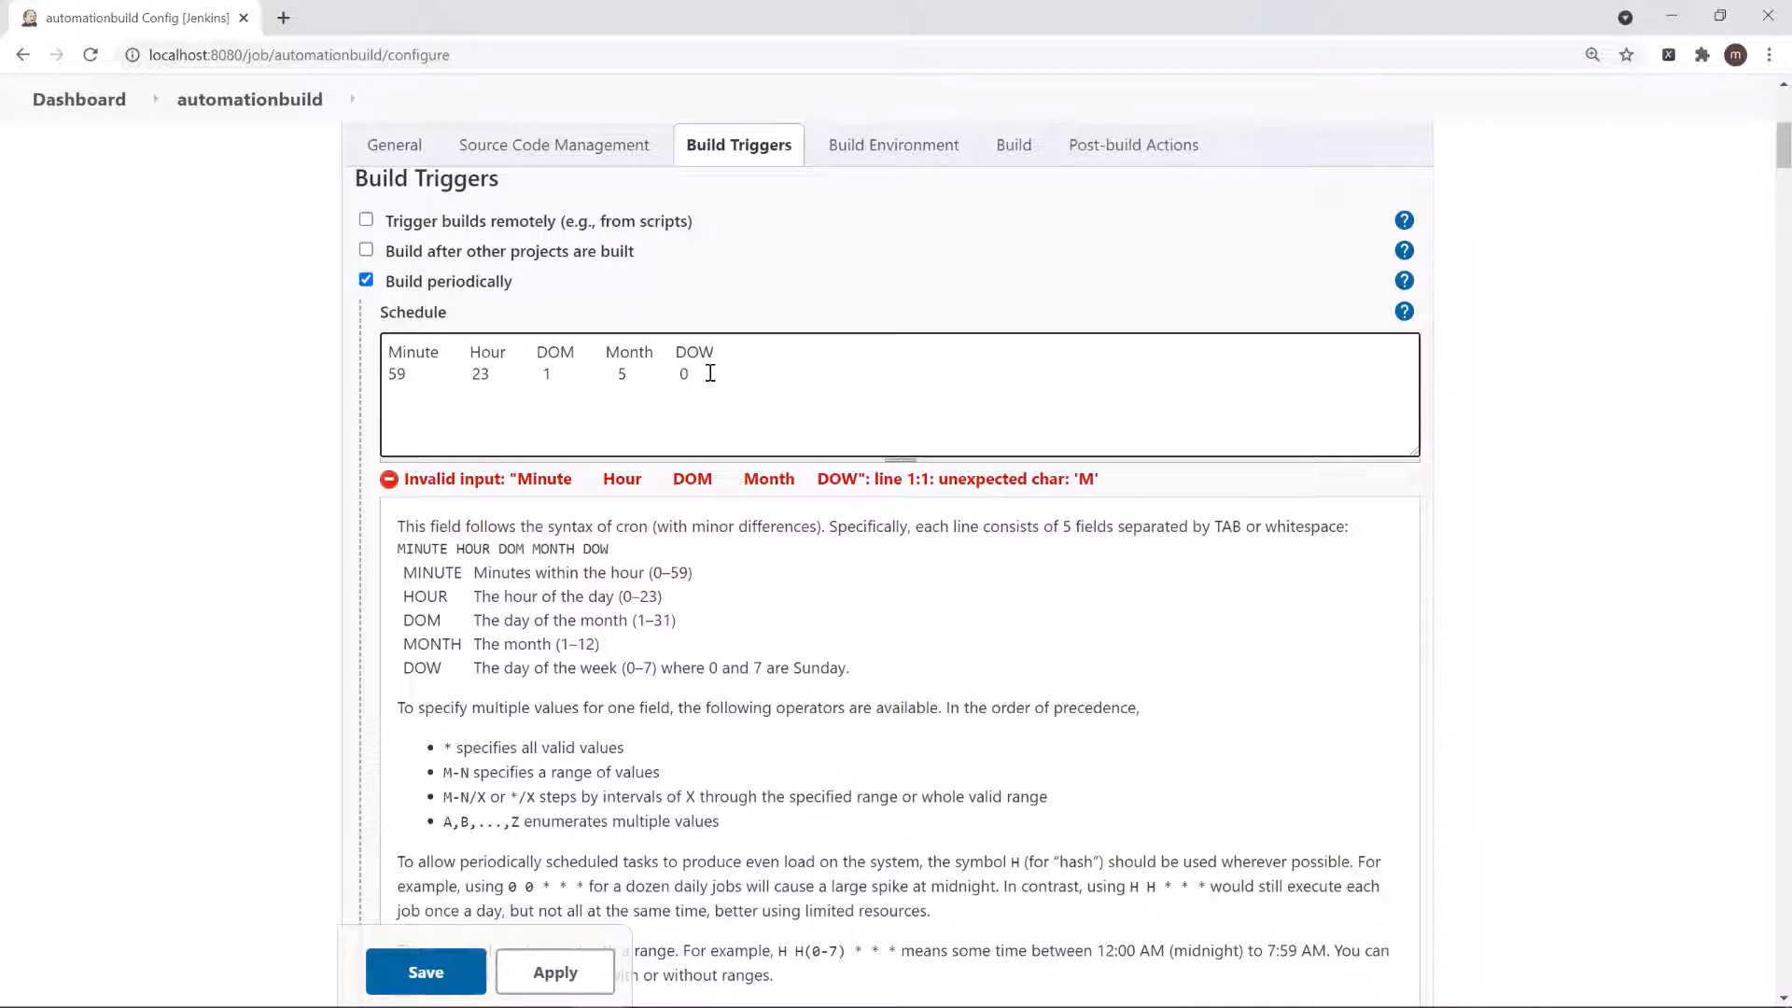
pyautogui.press('BackSpace')
pyautogui.write('*')
# Replace the whole schedule text with the cron expression 0 0 * * *.
pyautogui.moveTo(690, 393); pyautogui.dragTo(328, 345)
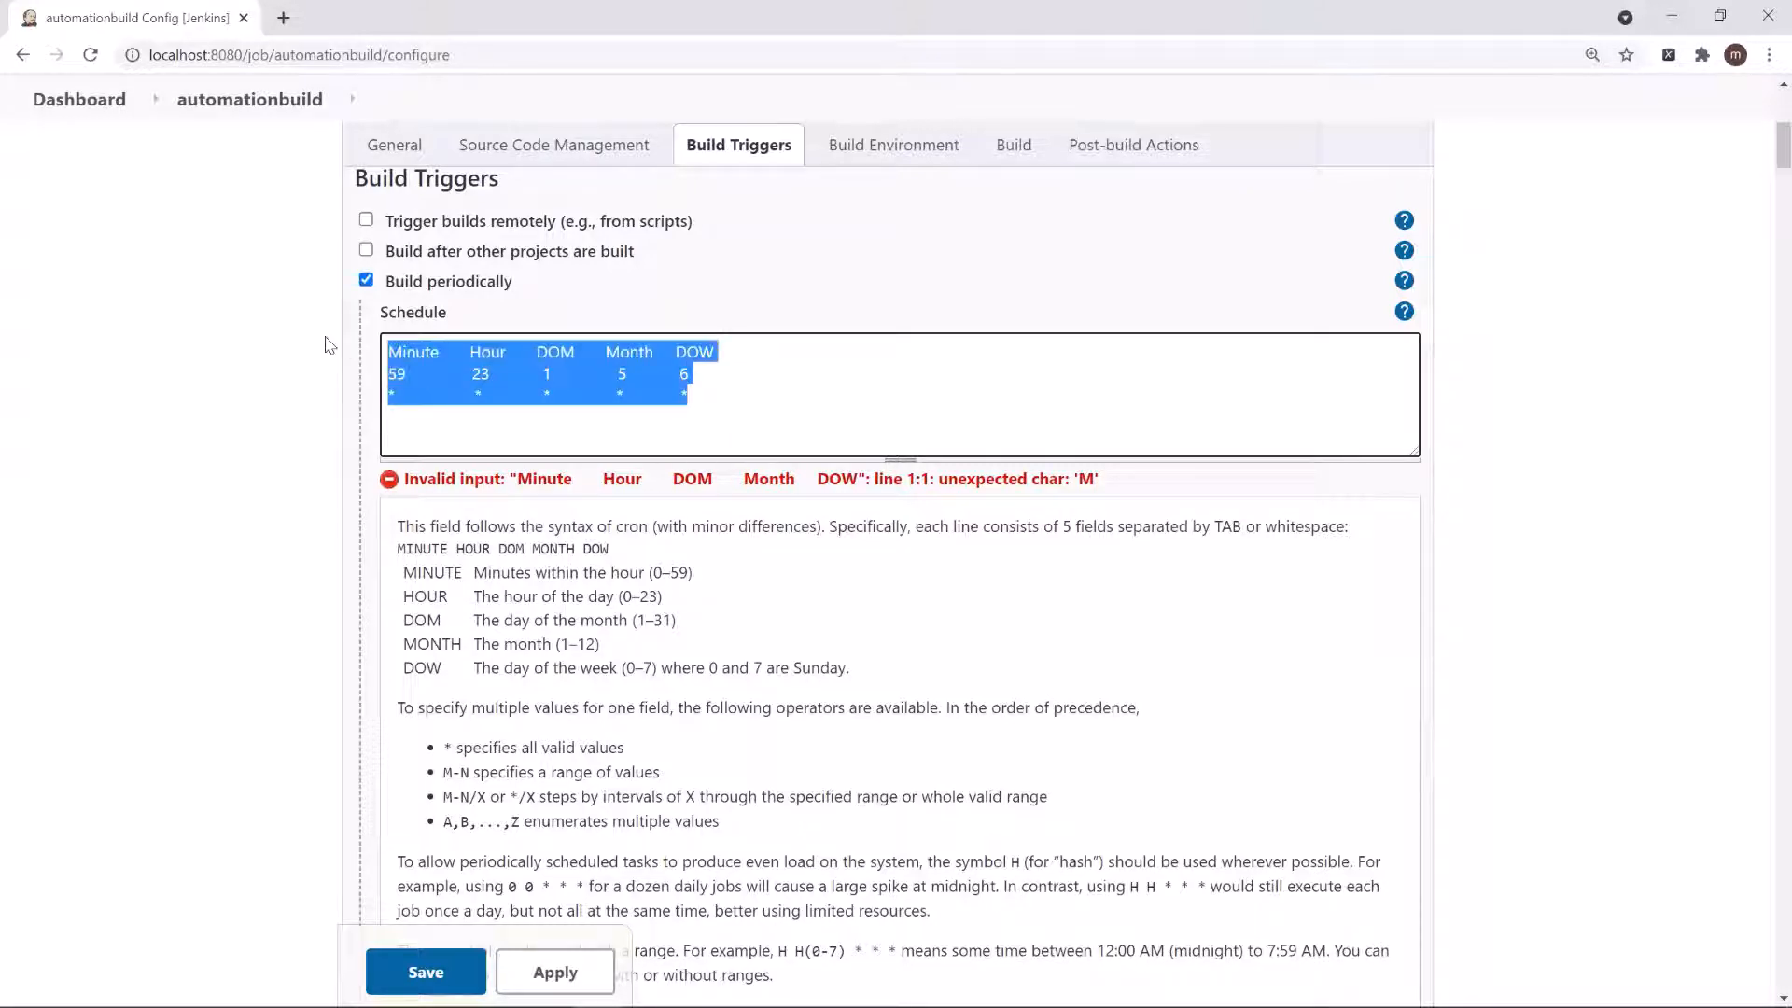
pyautogui.press('BackSpace')
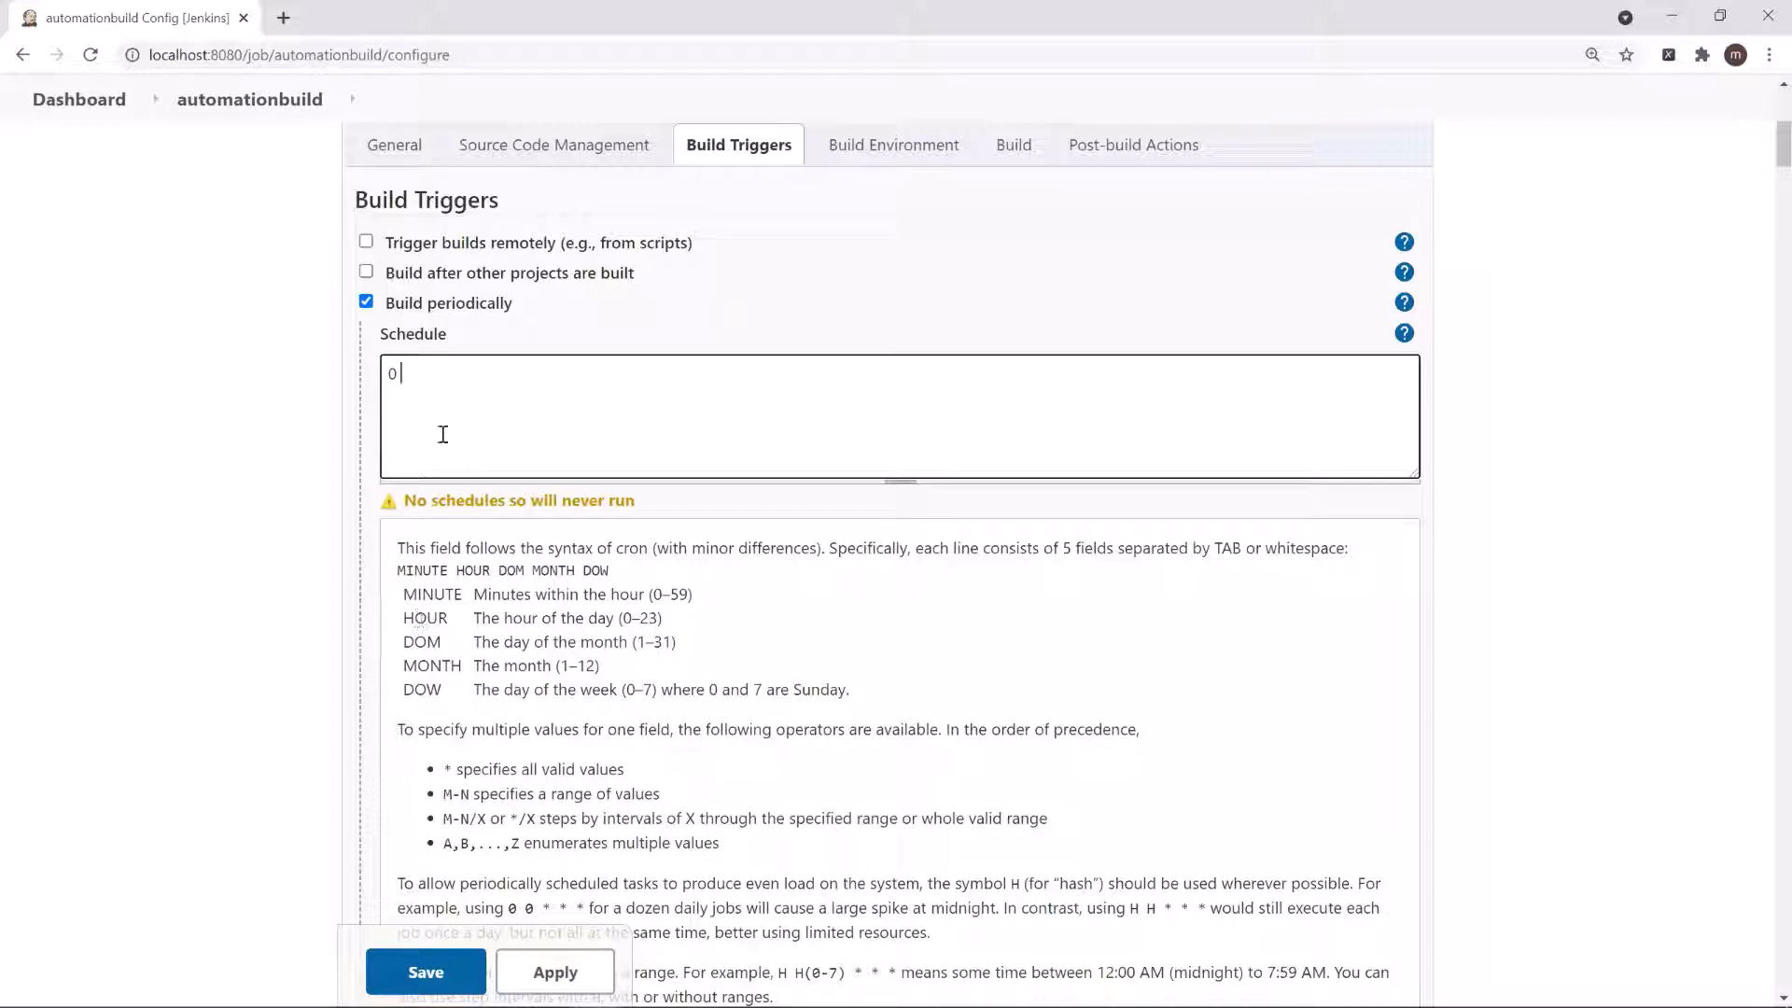
pyautogui.write('0')
pyautogui.write('*')
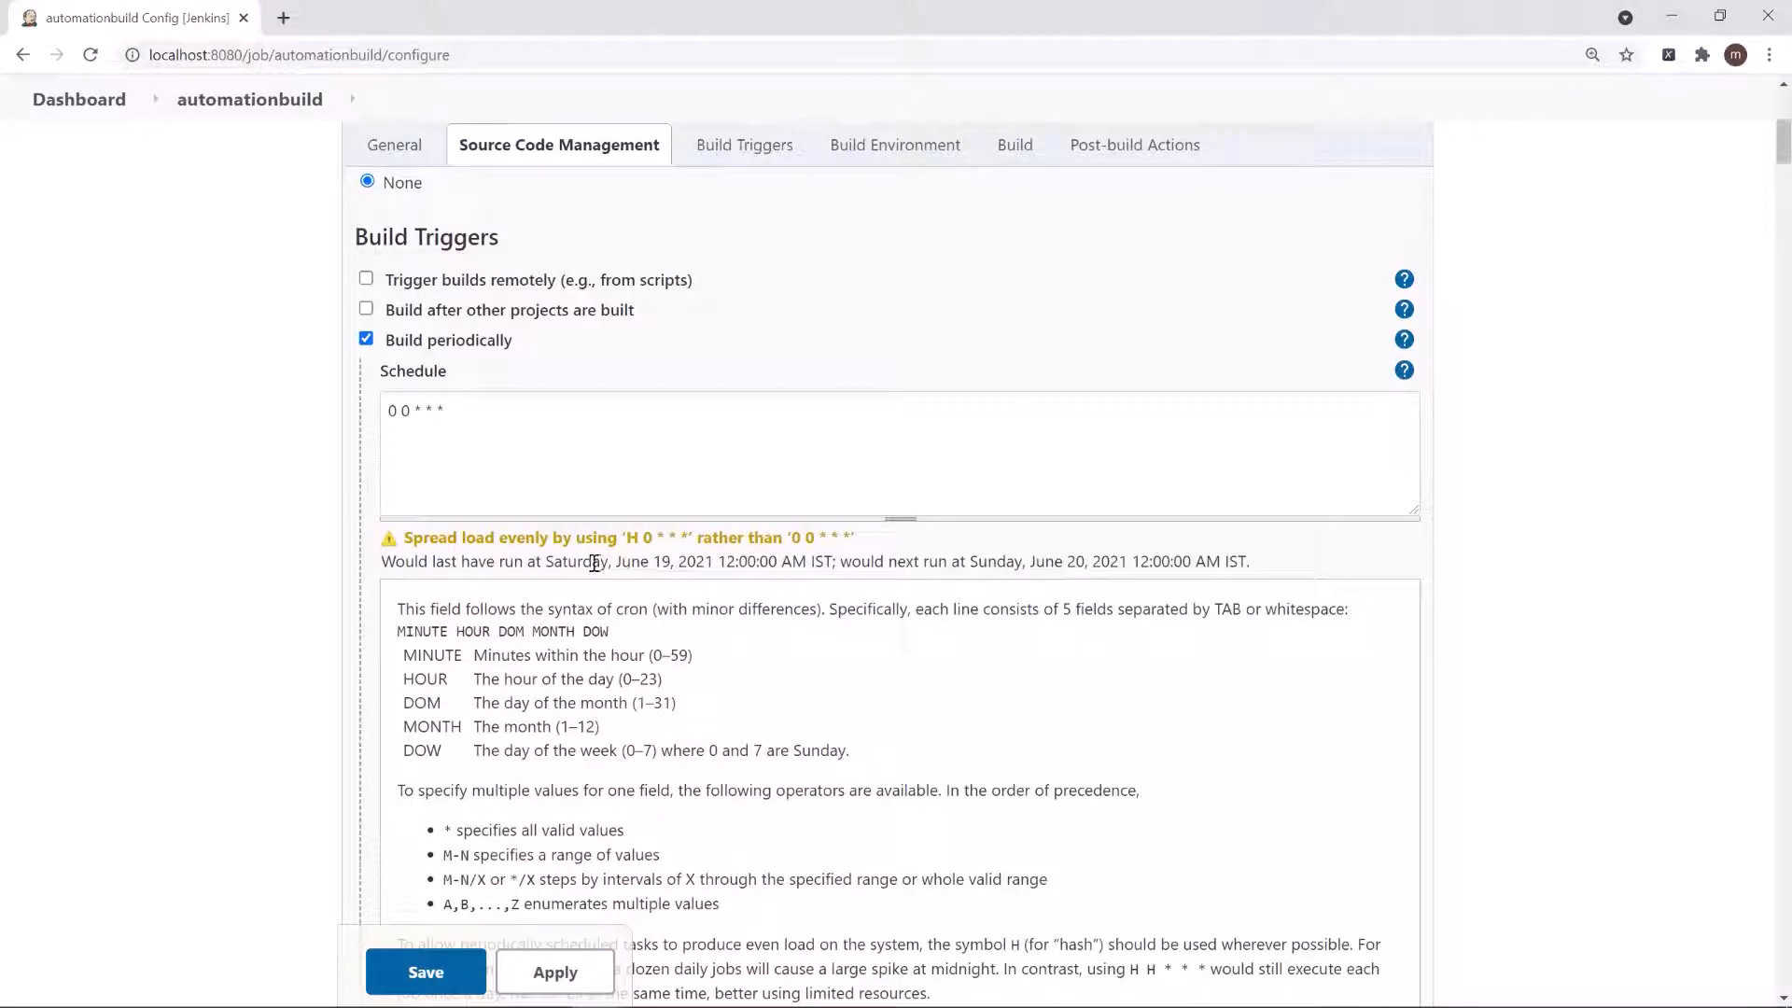
# Examine the last and next run dates and times computed for the schedule.
pyautogui.doubleClick(914, 564)
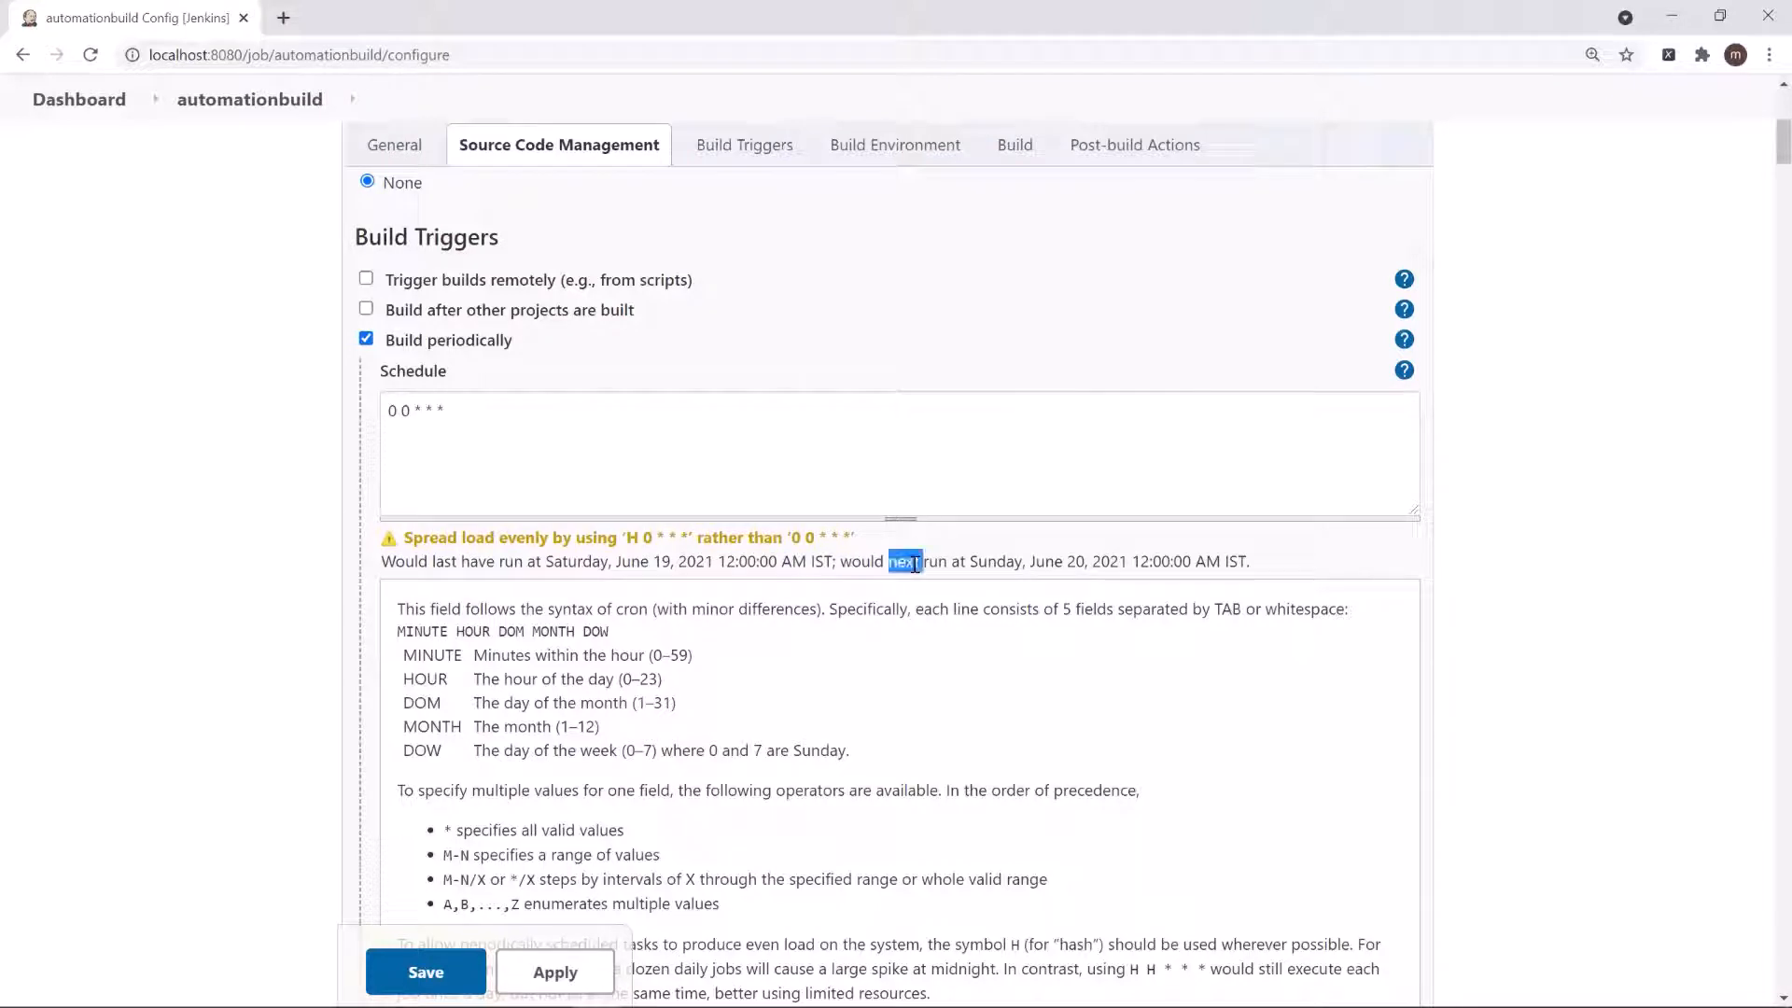
pyautogui.click(988, 560)
pyautogui.doubleClick(988, 561)
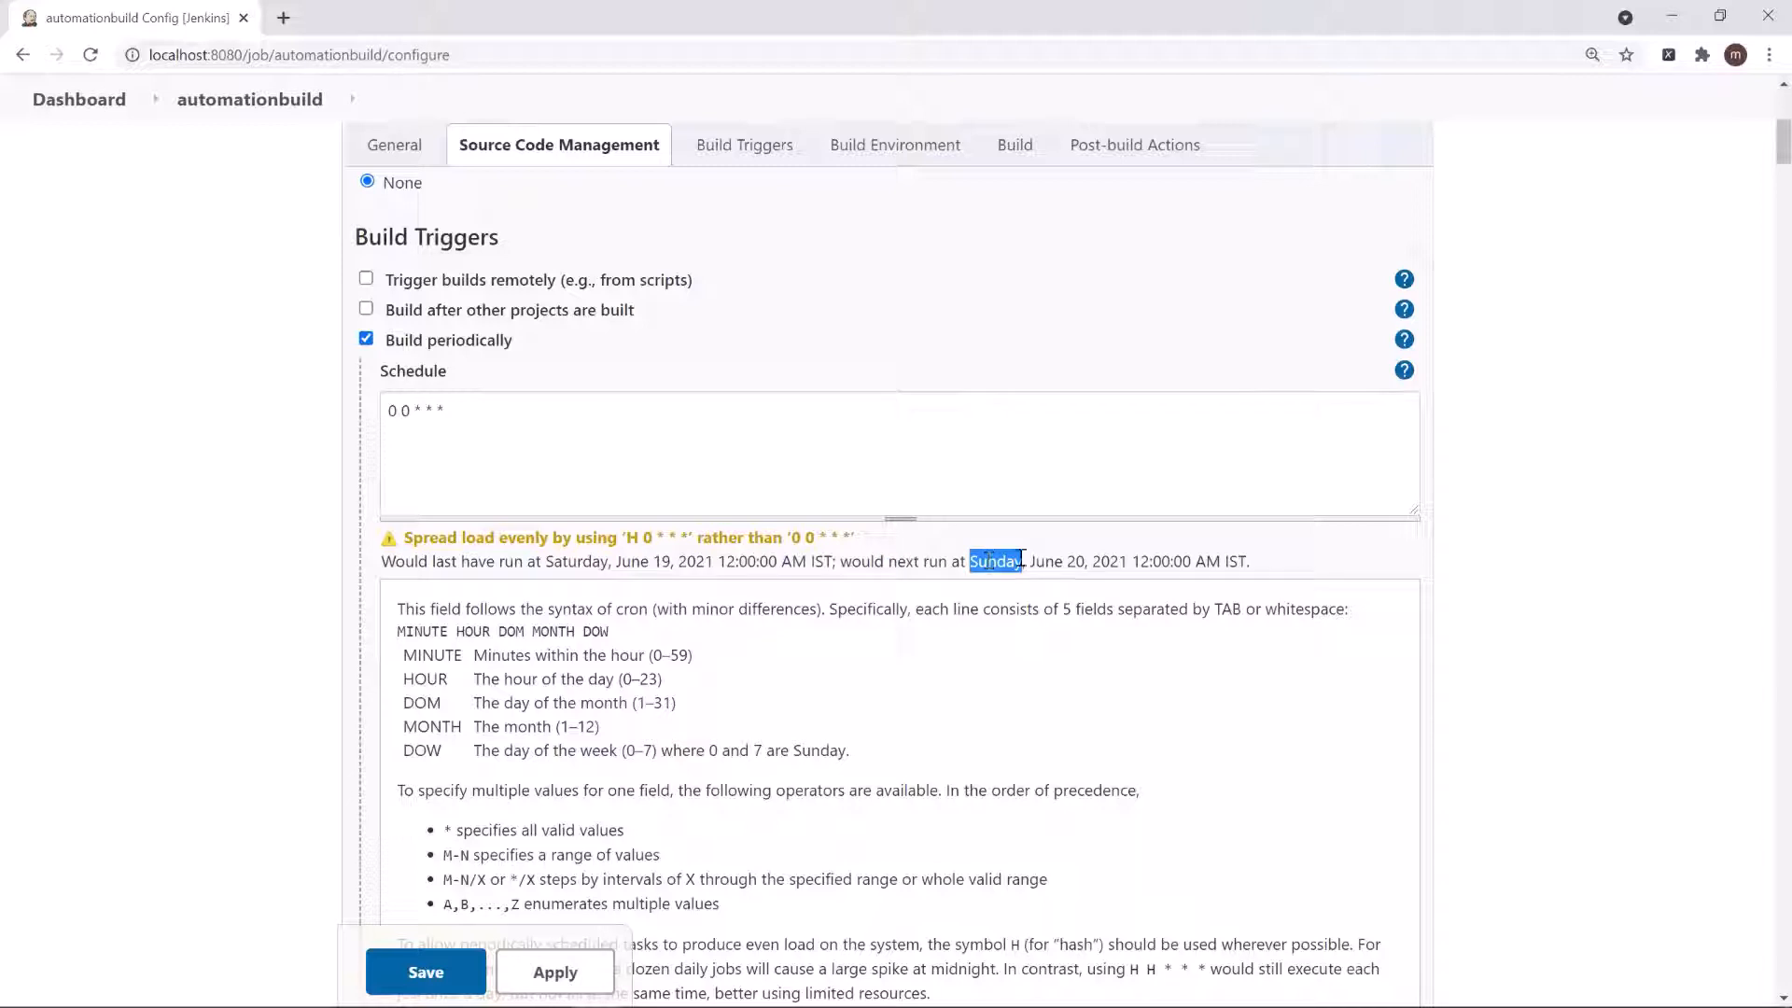
pyautogui.doubleClick(1080, 563)
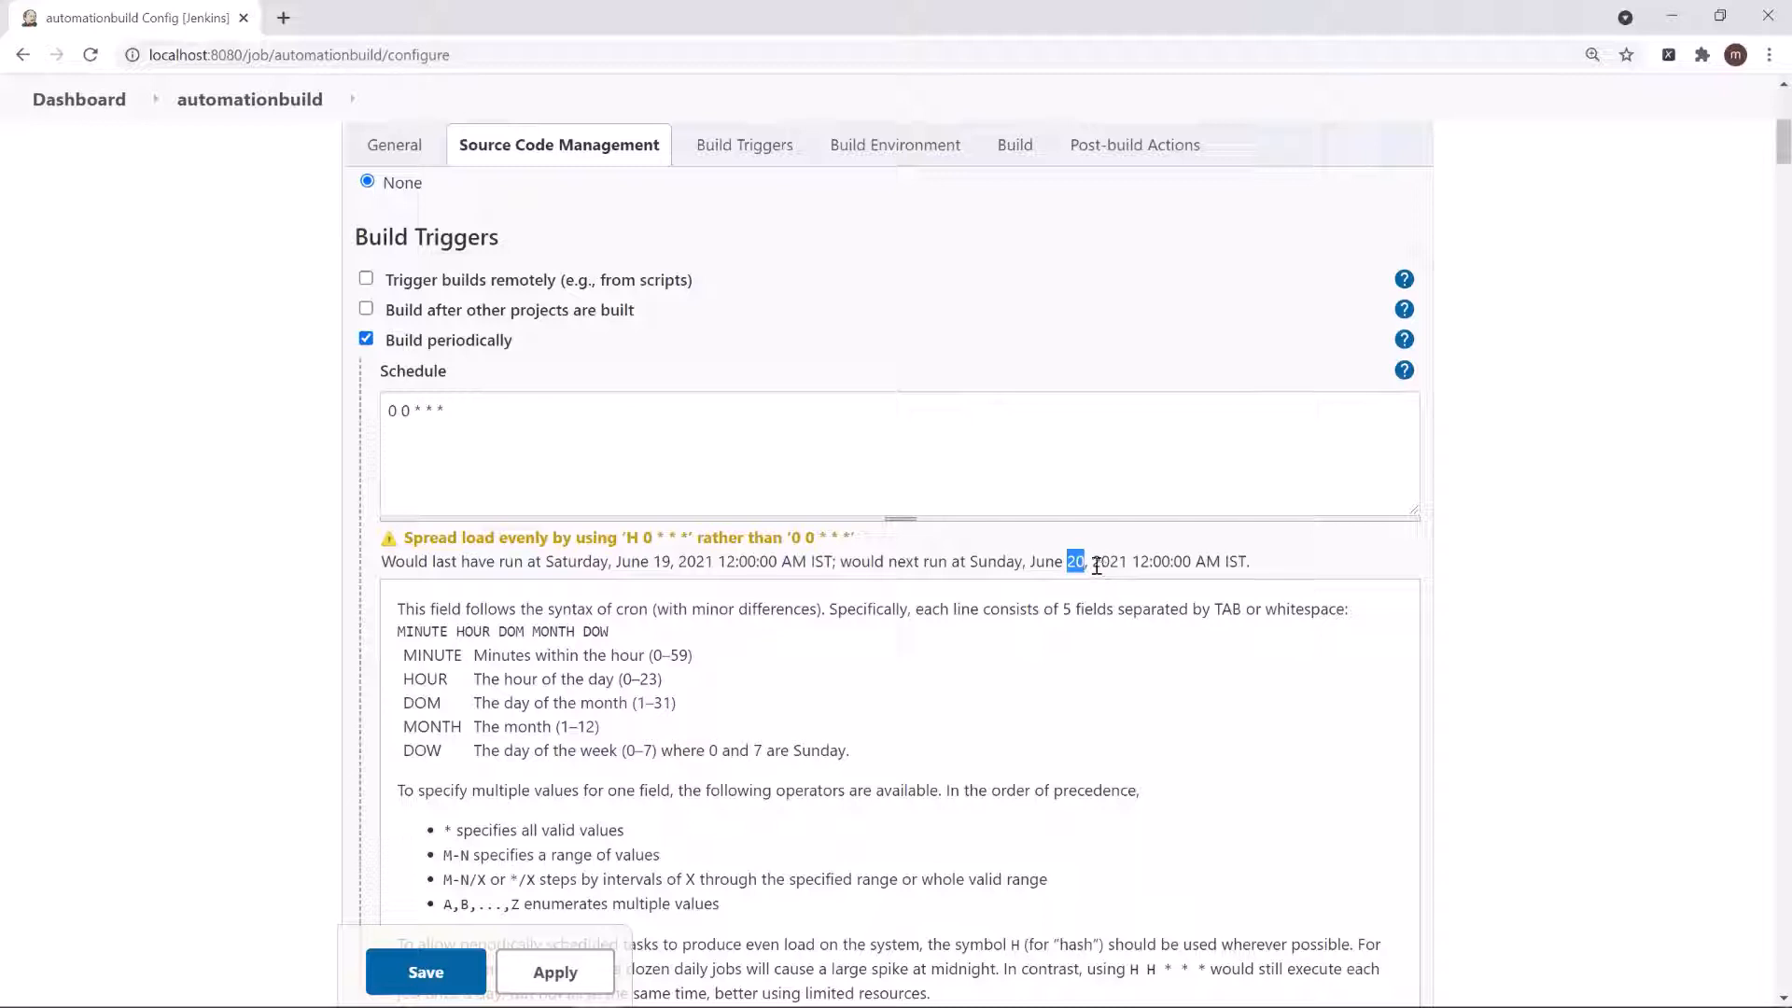
pyautogui.doubleClick(1107, 563)
pyautogui.moveTo(970, 564); pyautogui.dragTo(1127, 568)
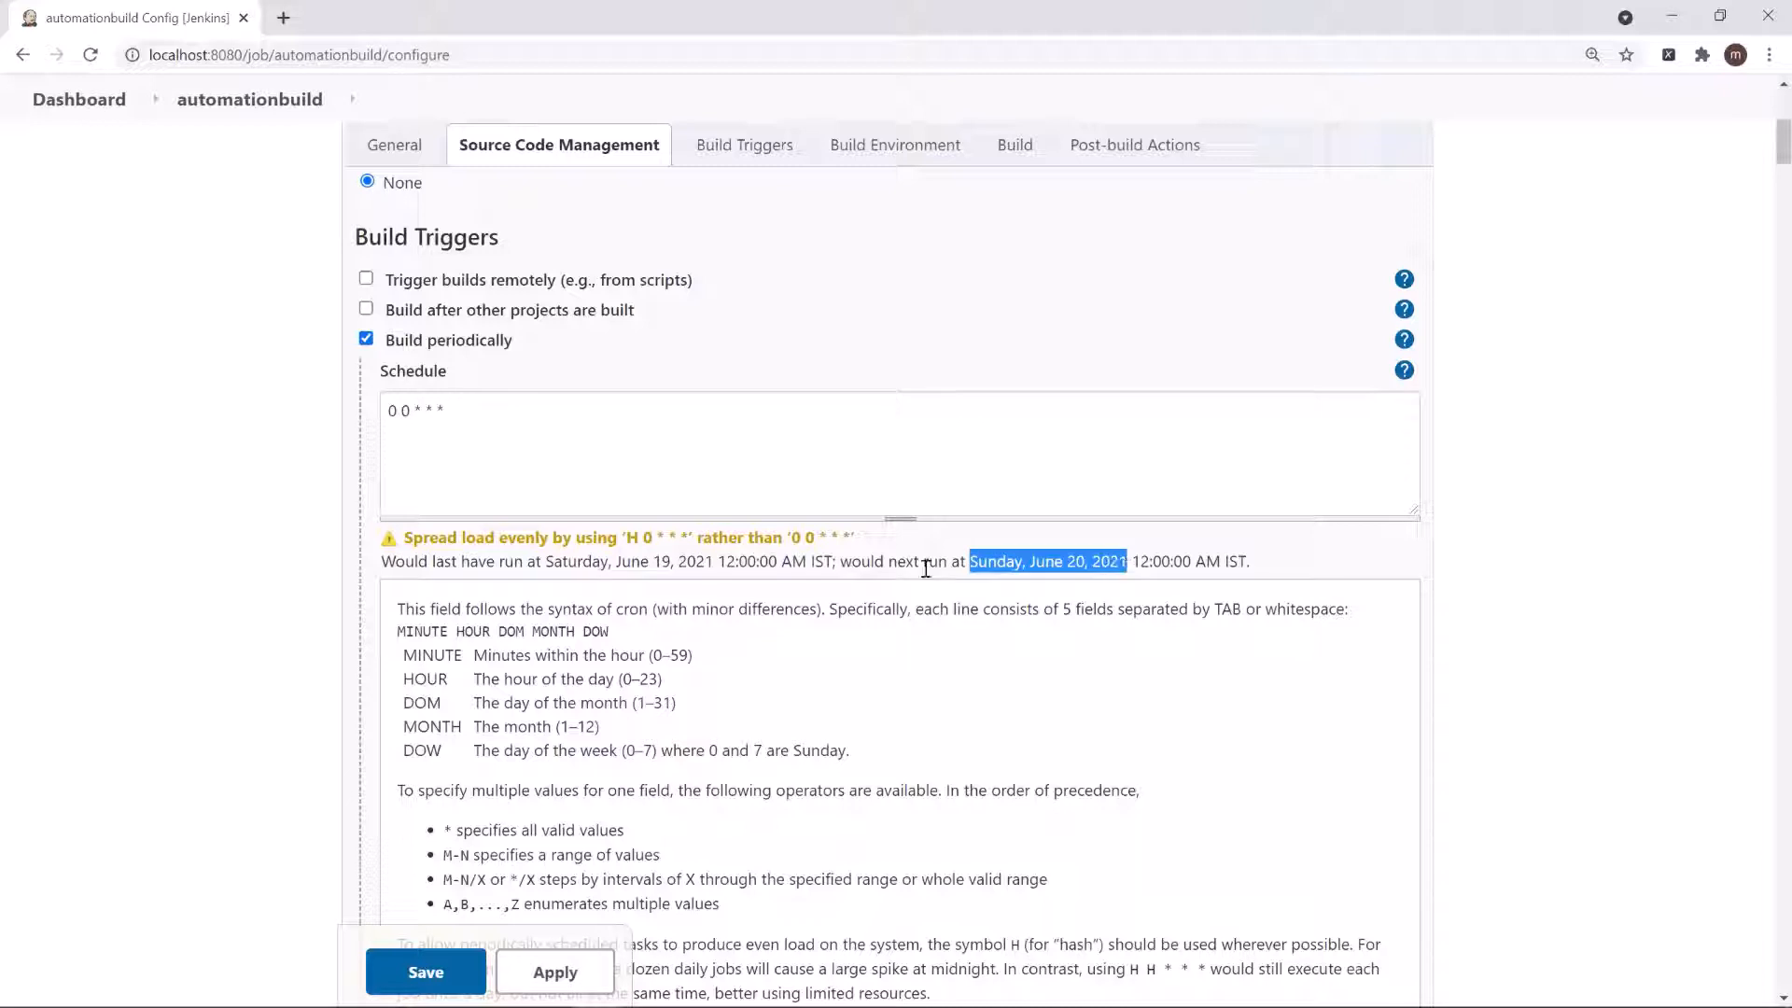
pyautogui.click(622, 559)
pyautogui.moveTo(621, 560); pyautogui.dragTo(830, 568)
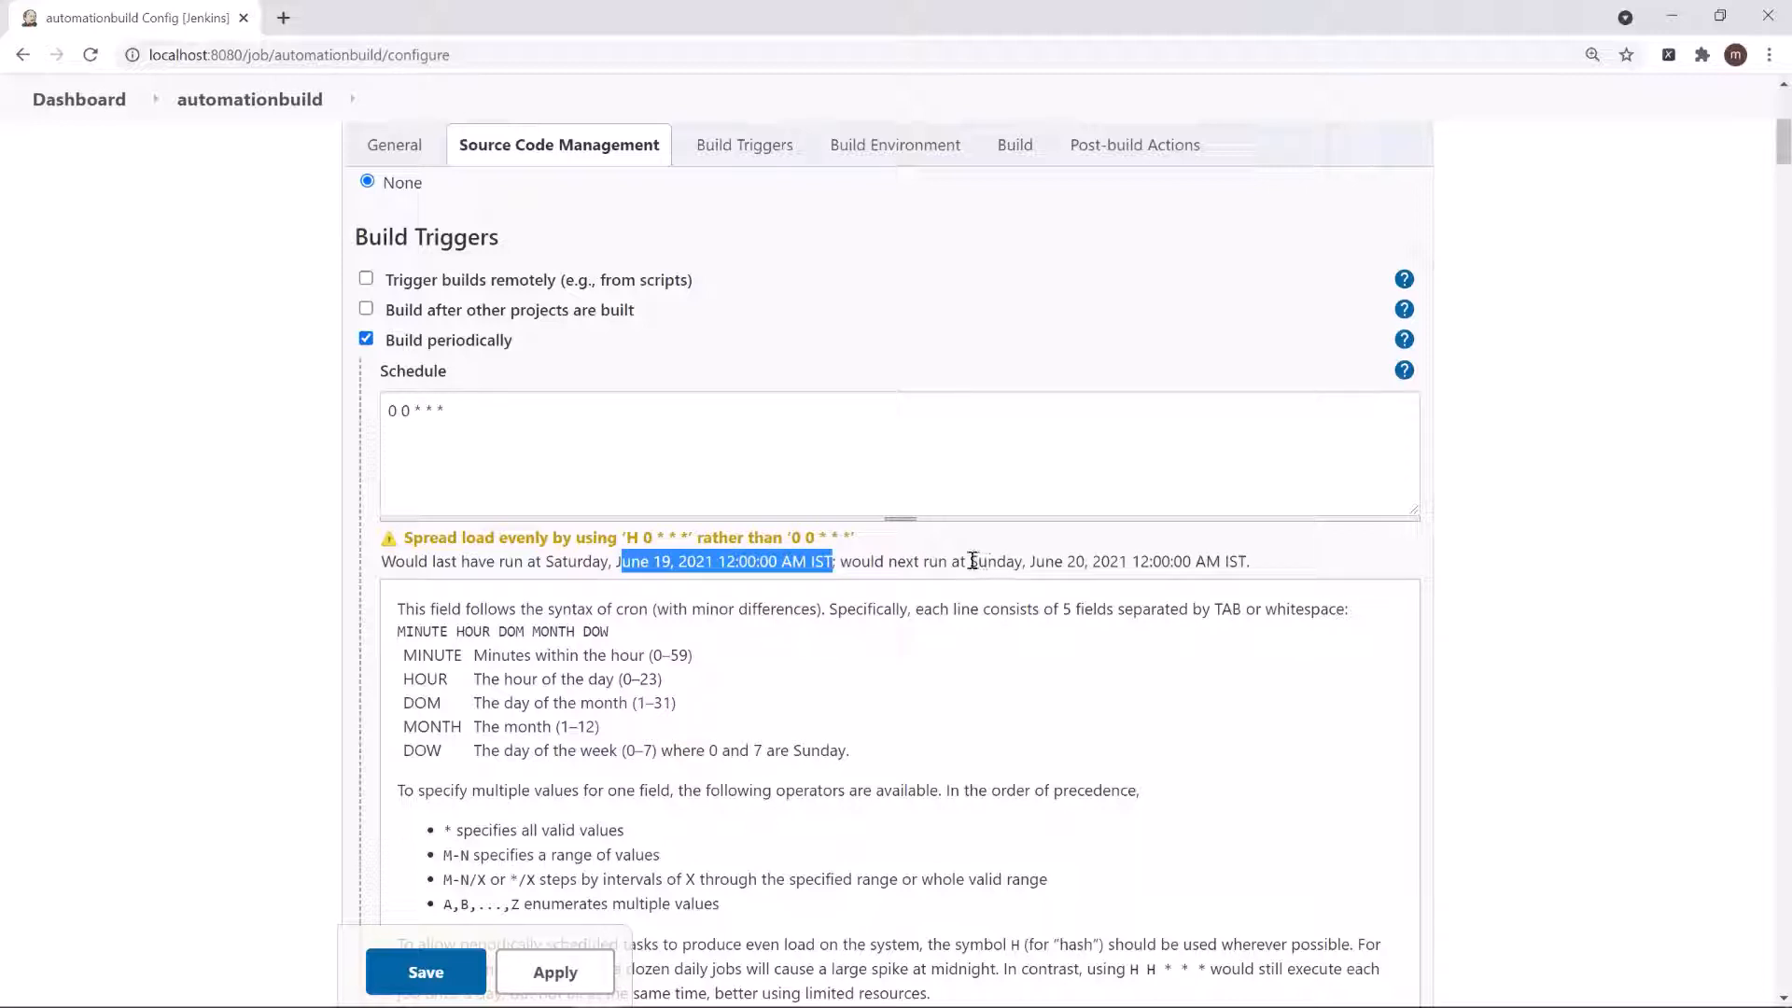
pyautogui.moveTo(973, 561); pyautogui.dragTo(1231, 567)
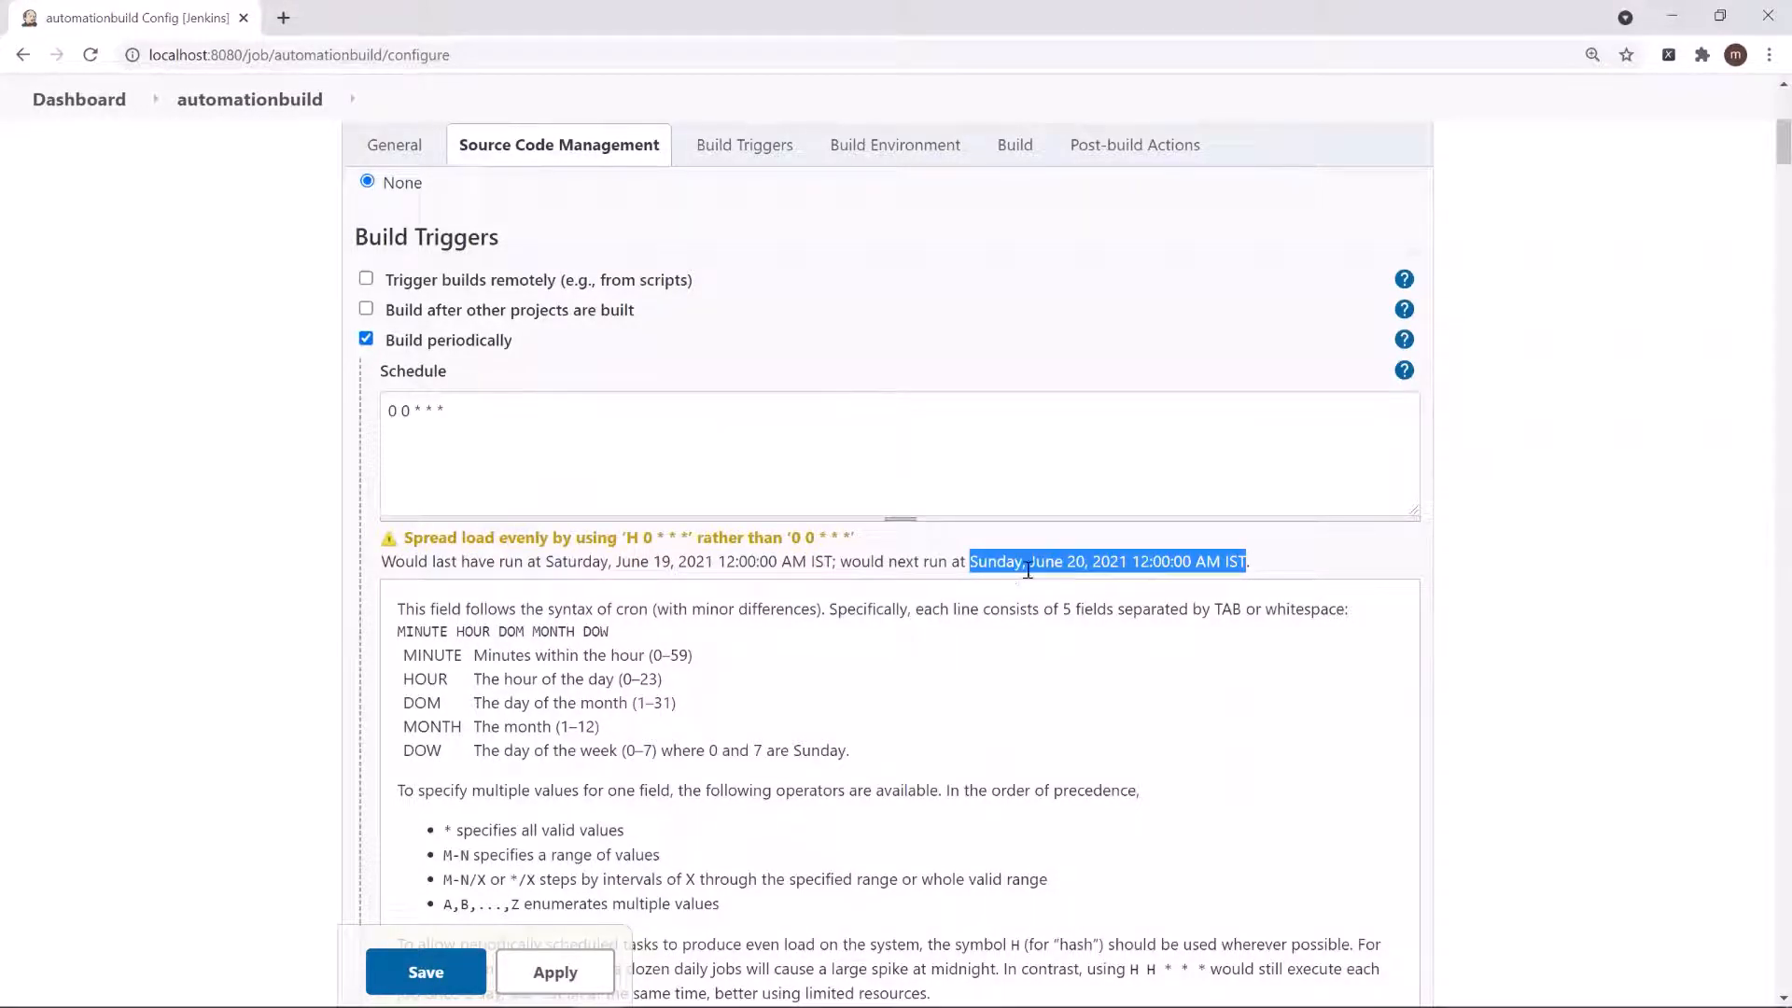
# Set the schedule's minute field to H, following the load-spreading suggestion, and check the computed run times.
pyautogui.click(987, 565)
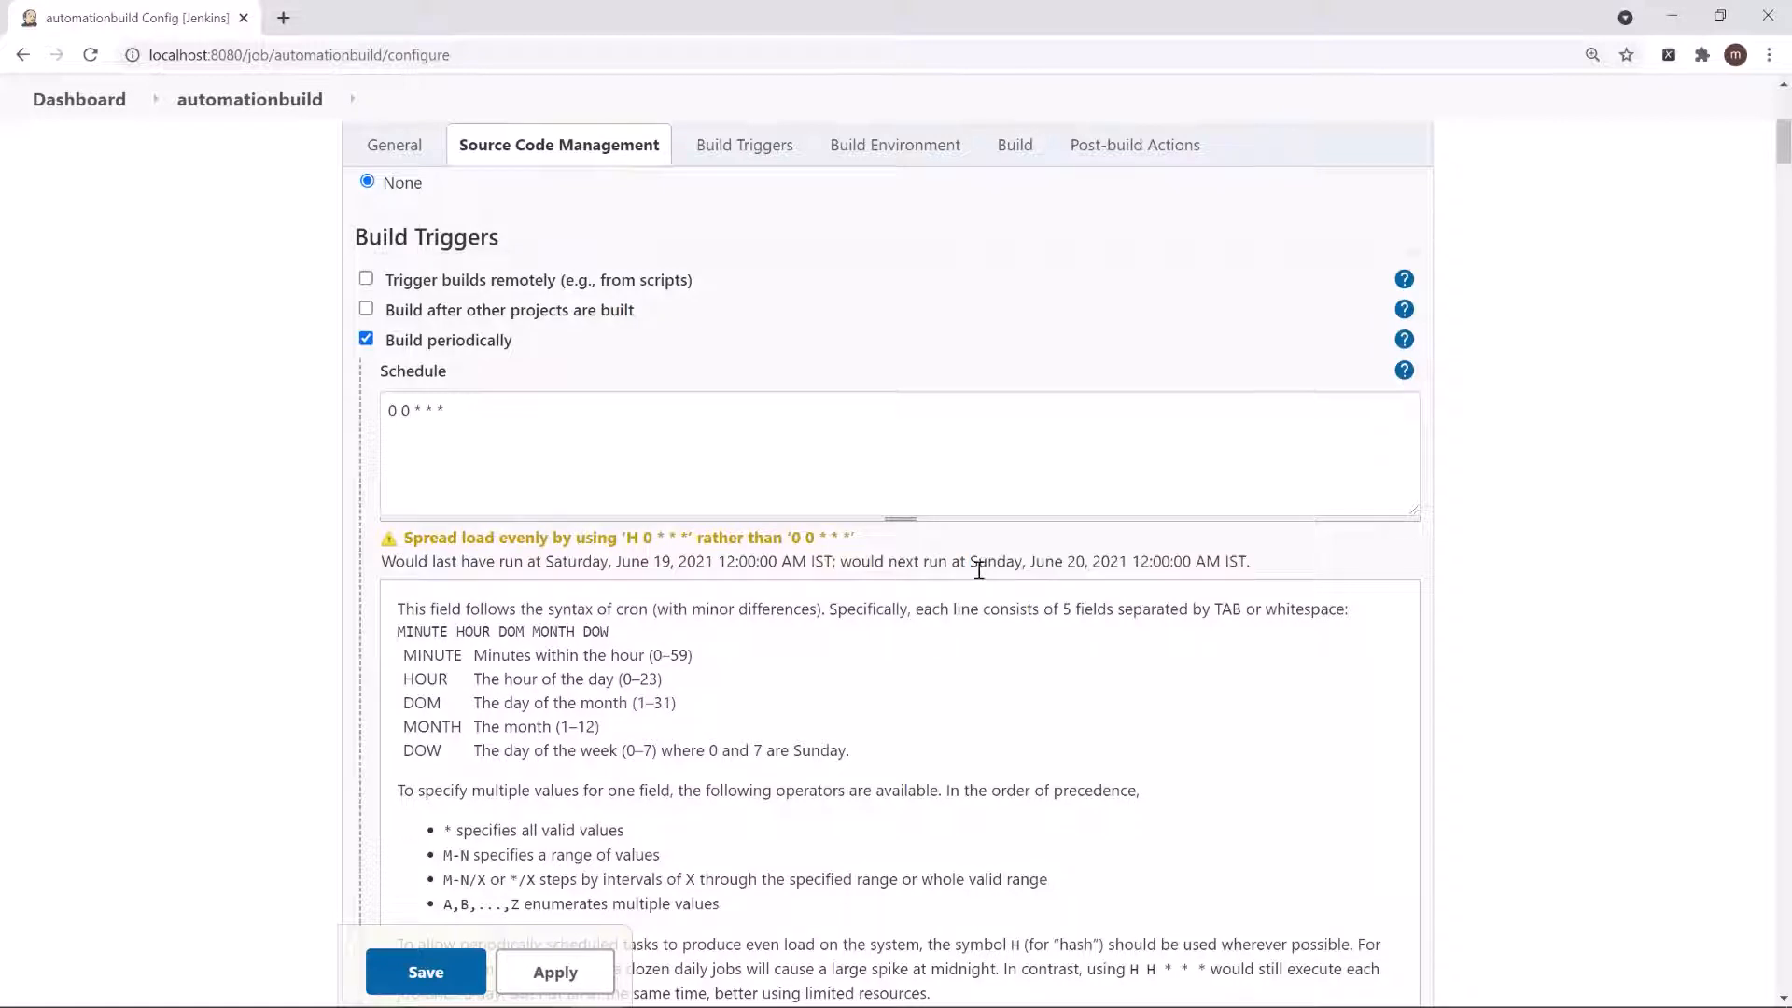
pyautogui.click(489, 405)
pyautogui.moveTo(404, 537); pyautogui.dragTo(873, 539)
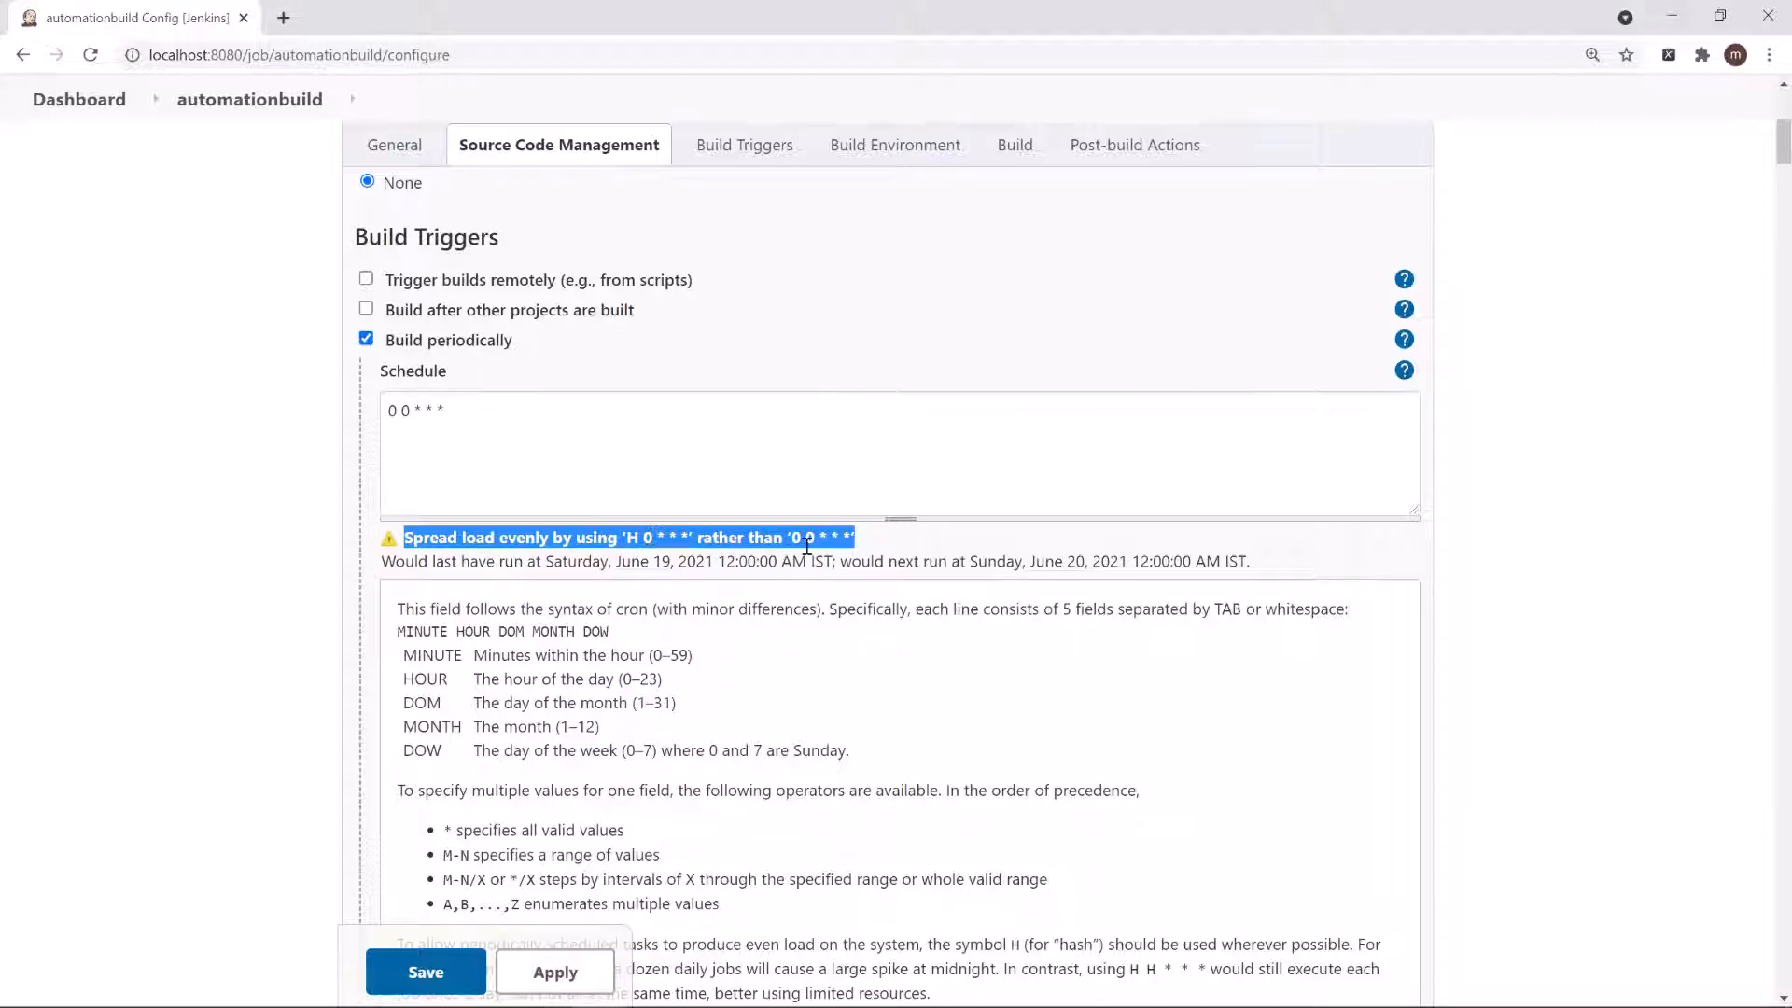
pyautogui.click(617, 537)
pyautogui.click(397, 412)
pyautogui.press('BackSpace')
pyautogui.write('H')
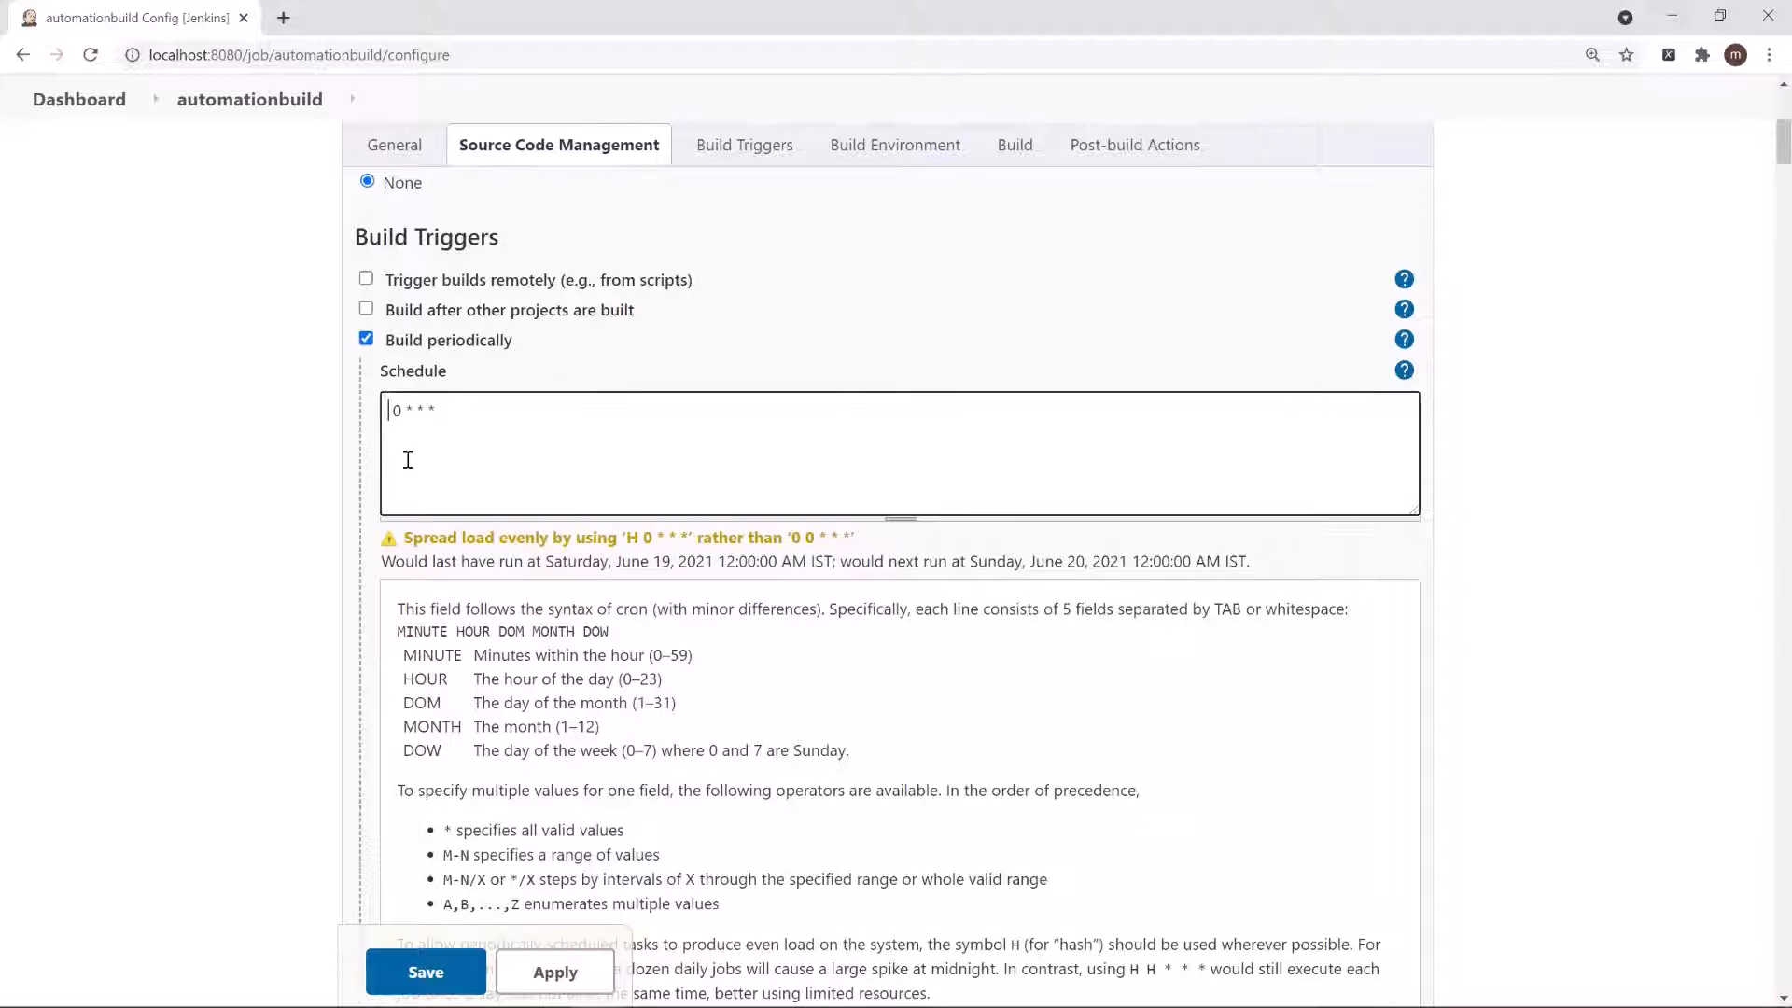
pyautogui.click(444, 537)
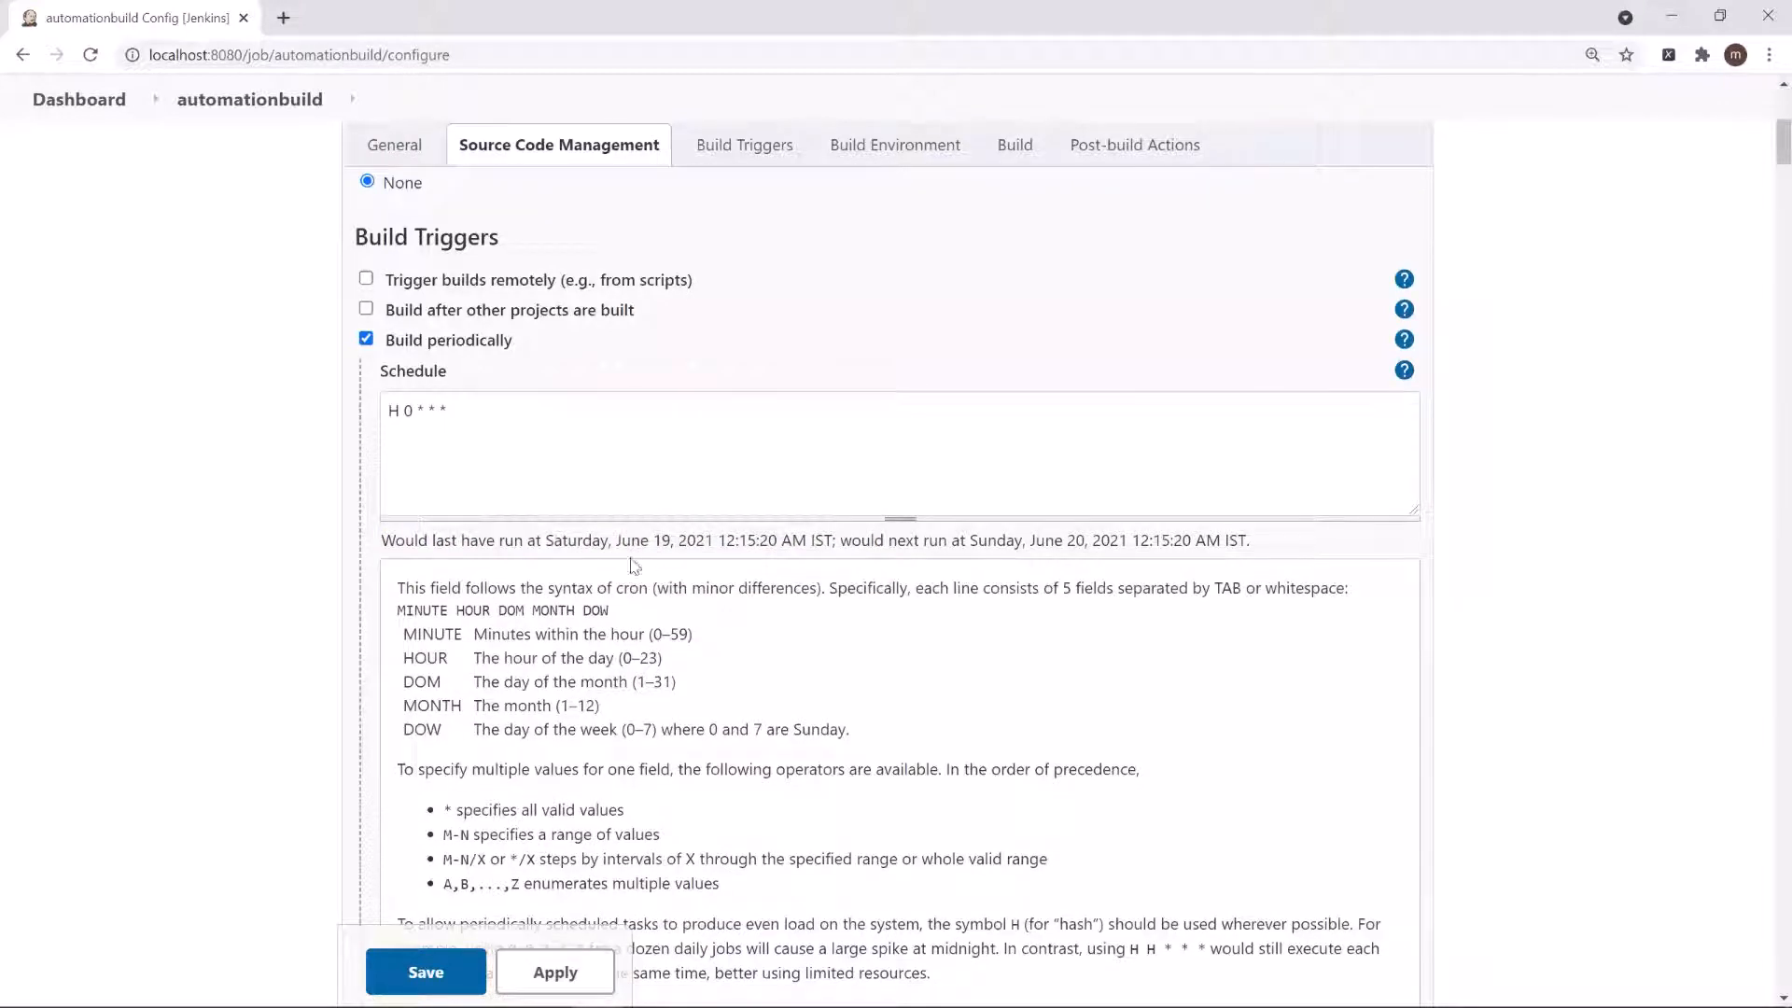
pyautogui.moveTo(724, 541)
pyautogui.mouseDown()
pyautogui.moveTo(779, 541)
pyautogui.moveTo(752, 541)
pyautogui.mouseUp()
# Read the schedule help text on using the H symbol instead of fixed values to spread load.
pyautogui.scroll(-1, 1126, 607)
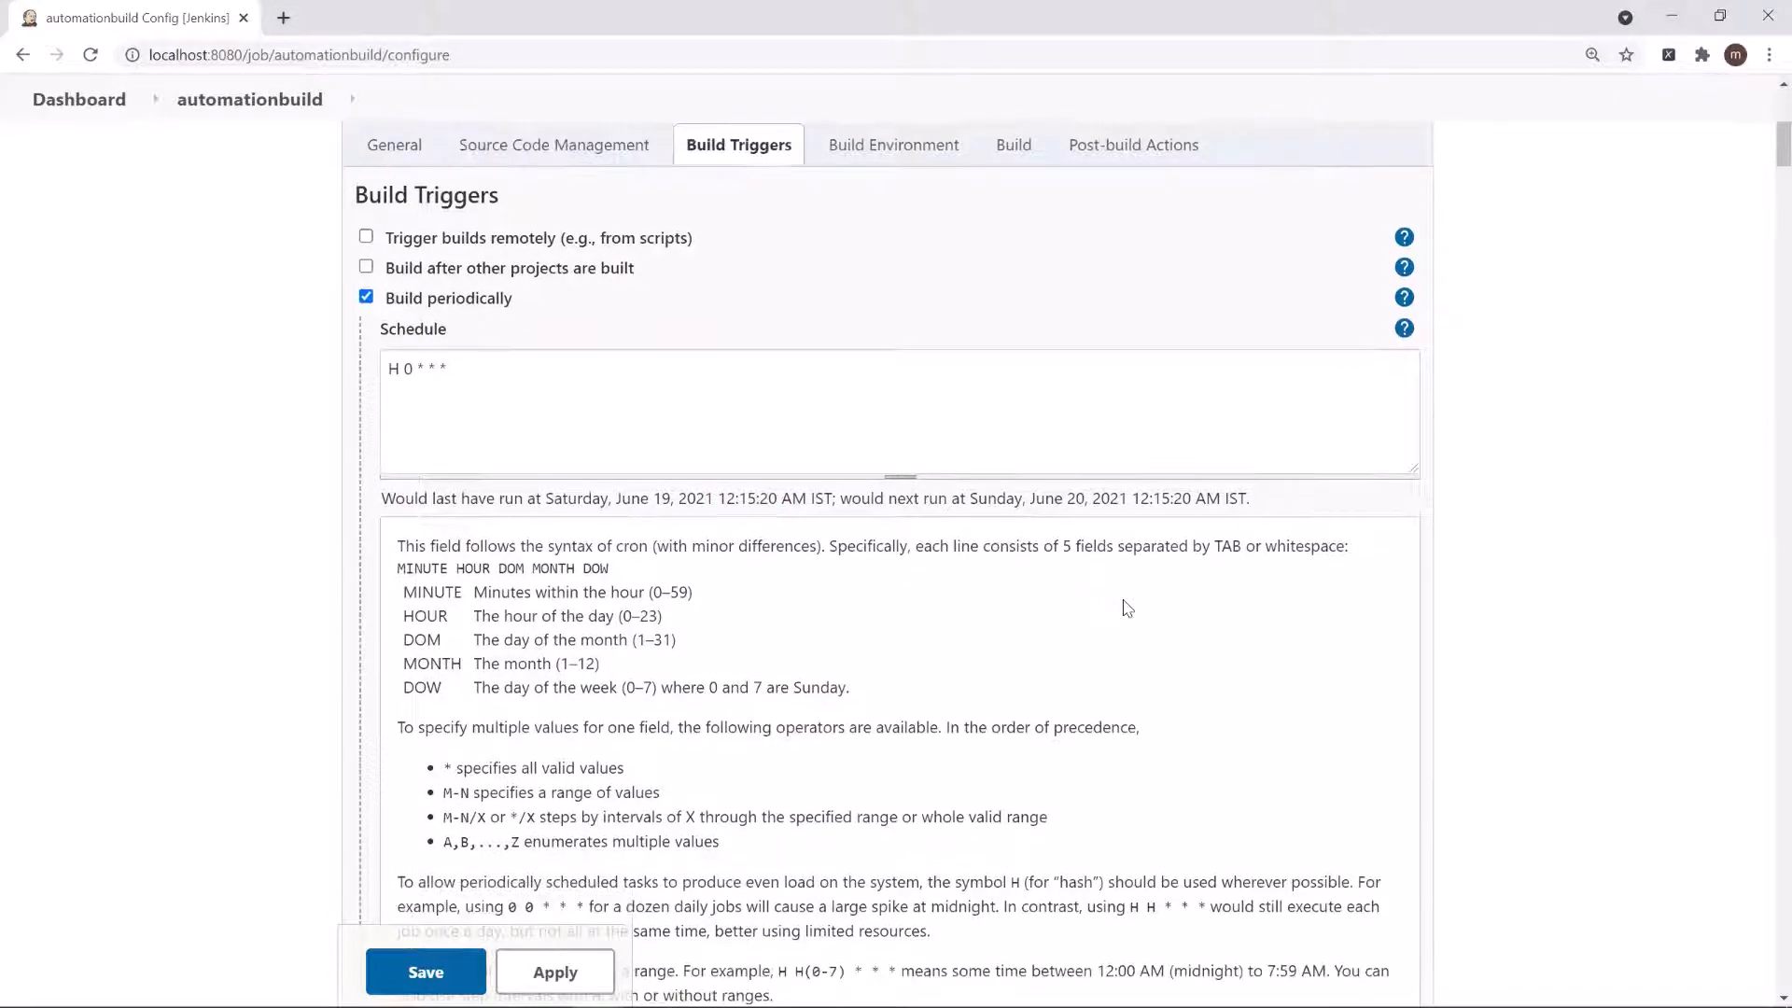
pyautogui.scroll(-5, 1126, 603)
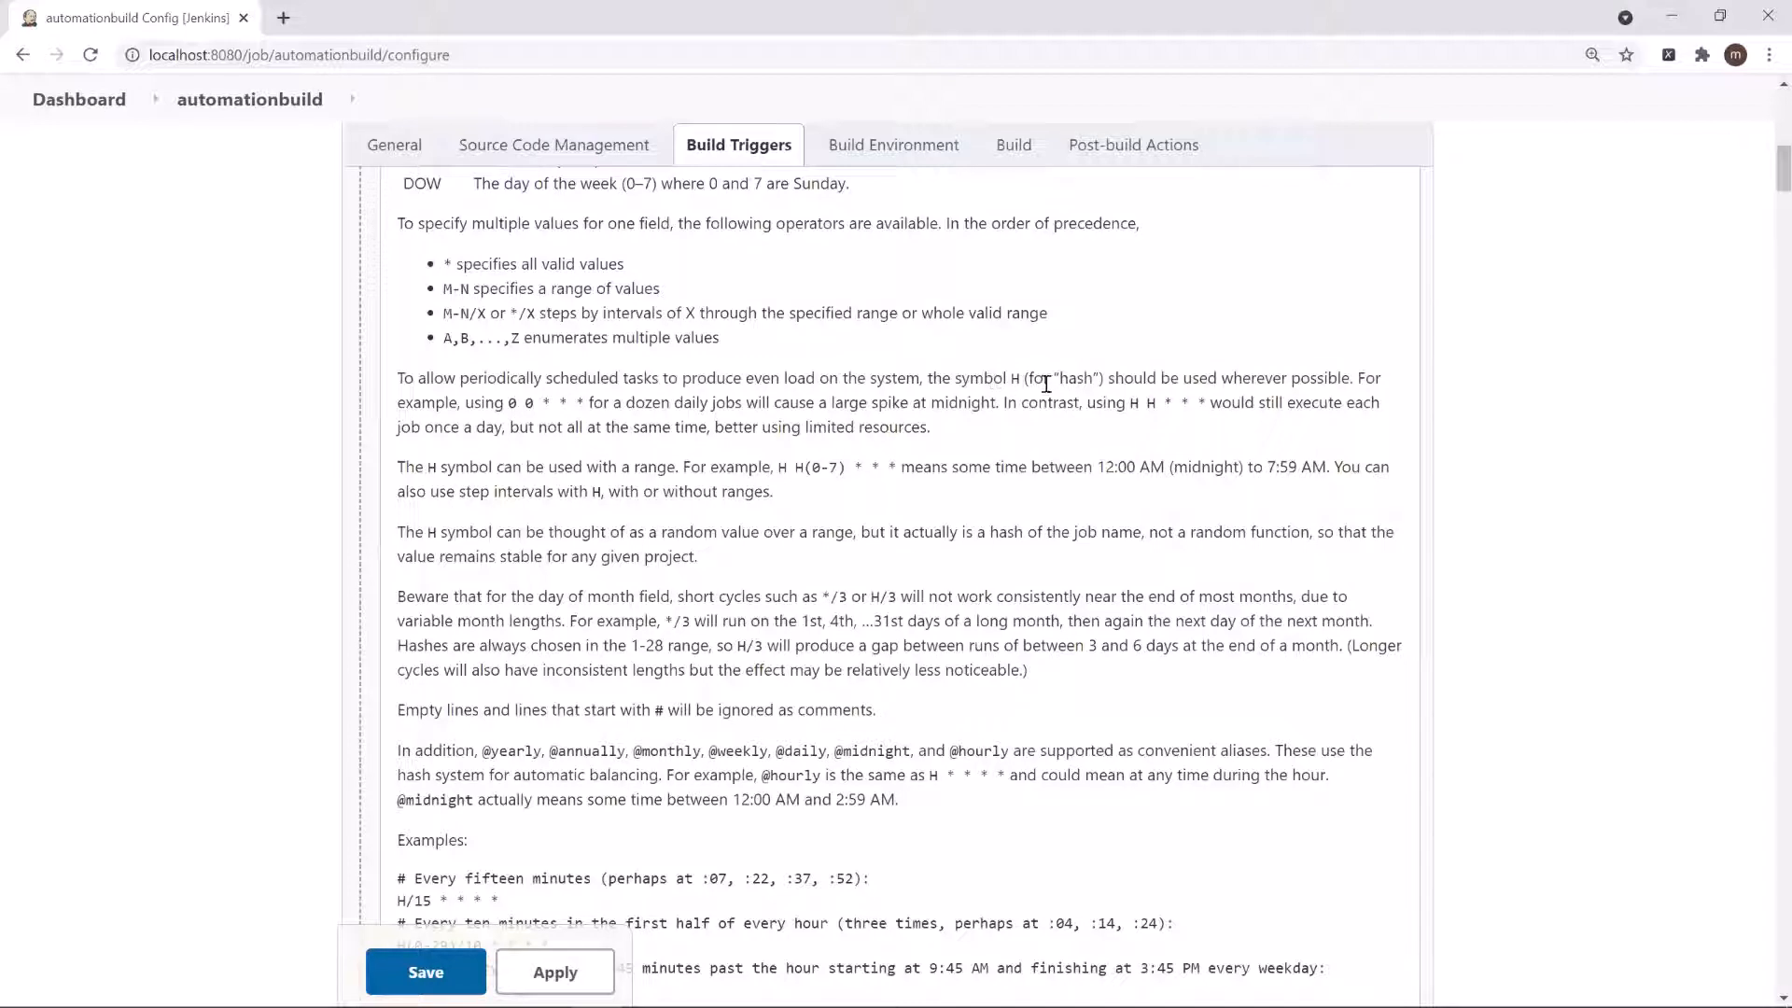
pyautogui.moveTo(933, 378); pyautogui.dragTo(1344, 374)
pyautogui.moveTo(511, 408); pyautogui.dragTo(596, 407)
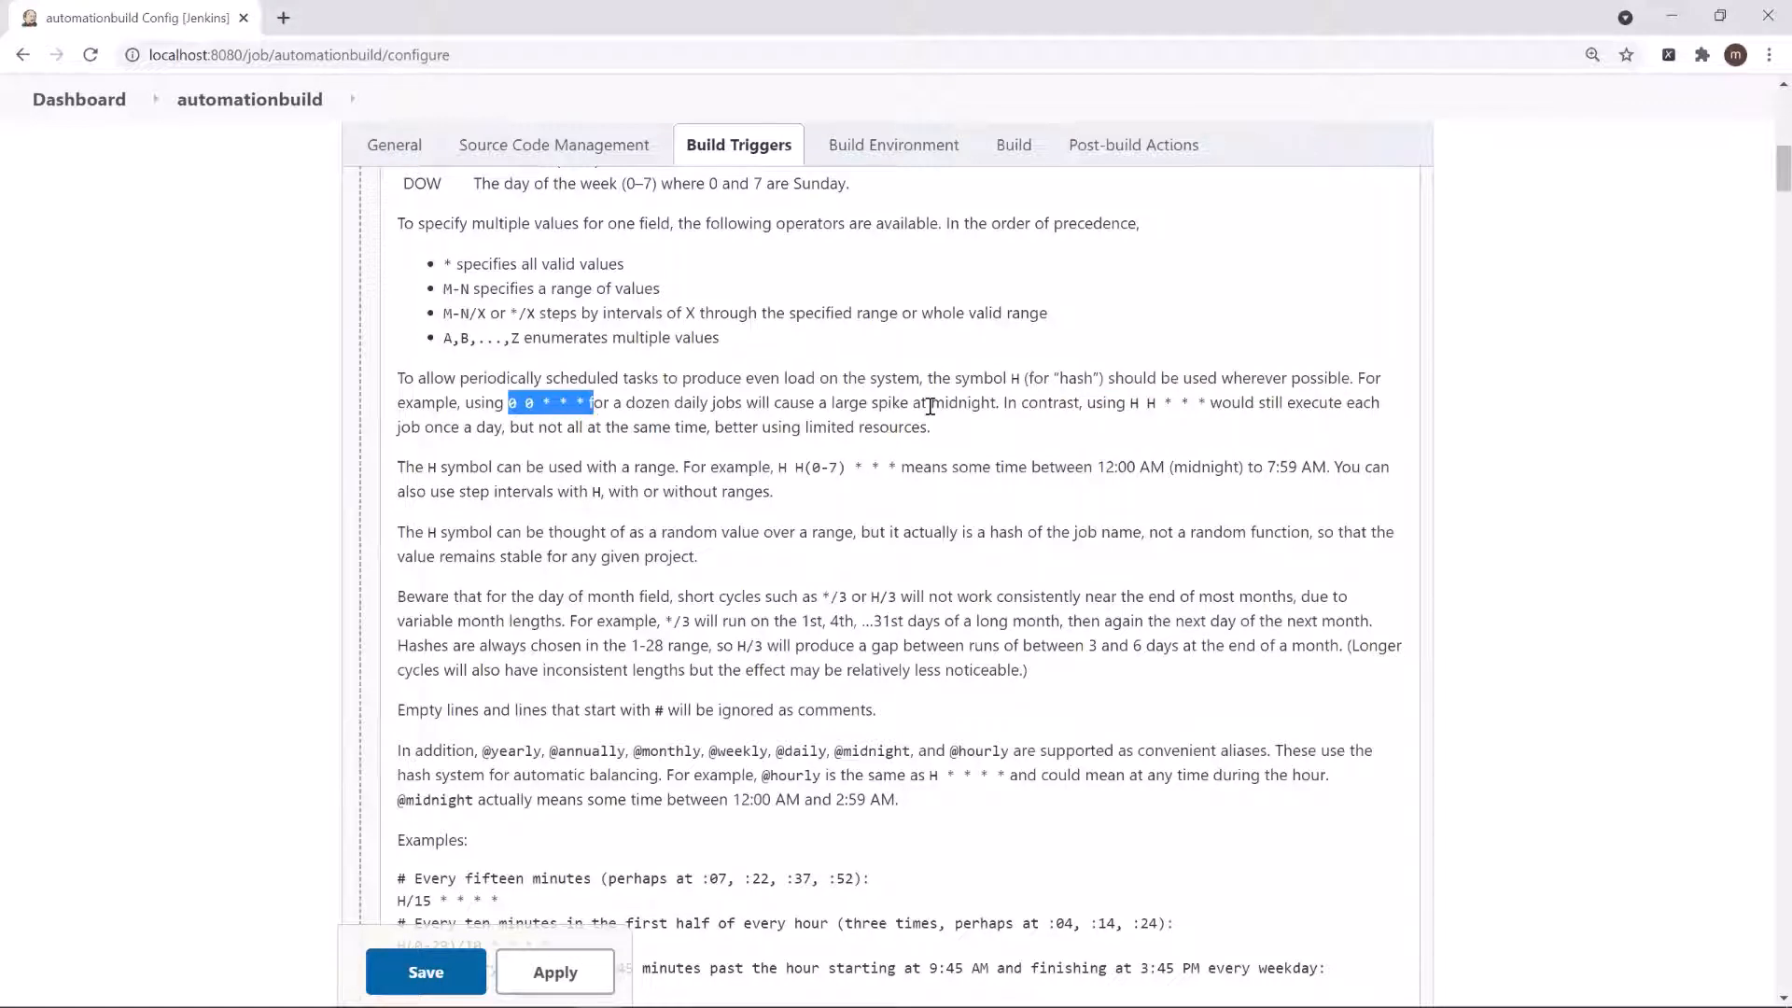
pyautogui.moveTo(1138, 403); pyautogui.dragTo(1192, 405)
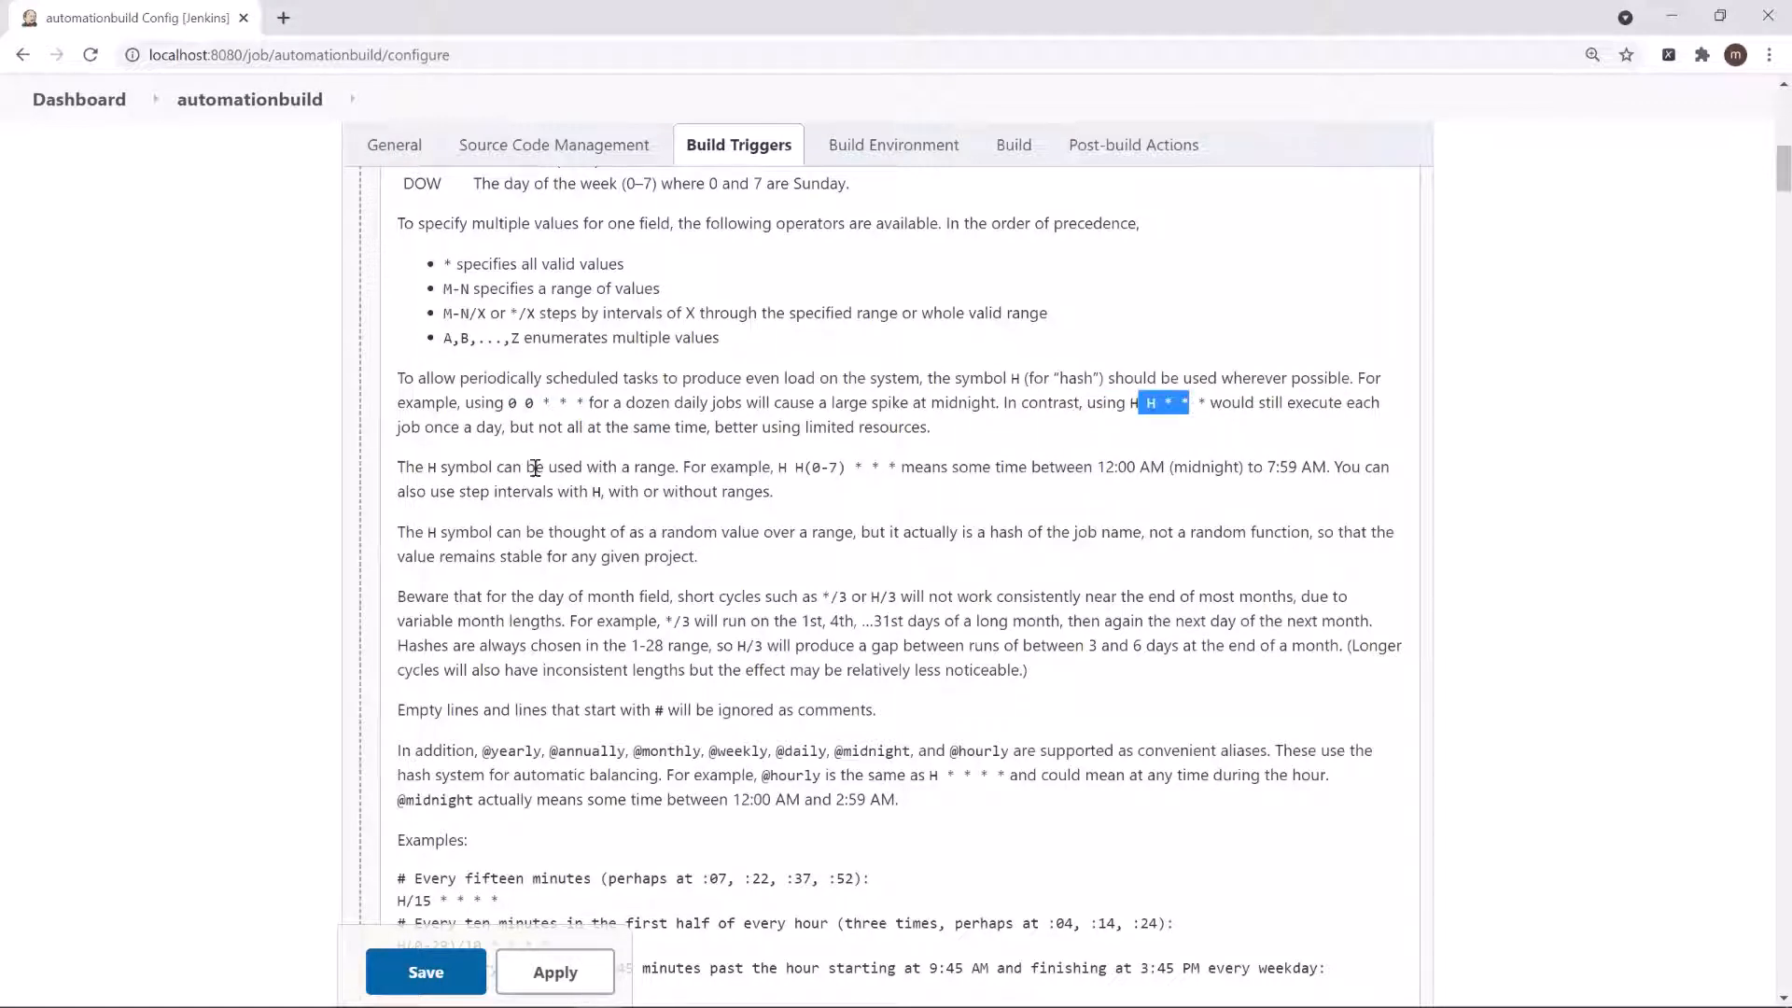
pyautogui.moveTo(516, 431); pyautogui.dragTo(726, 444)
pyautogui.click(826, 433)
pyautogui.doubleClick(826, 431)
pyautogui.doubleClick(433, 467)
pyautogui.click(577, 495)
pyautogui.doubleClick(1136, 402)
pyautogui.click(1092, 416)
pyautogui.scroll(1, 1153, 411)
pyautogui.scroll(3, 1155, 417)
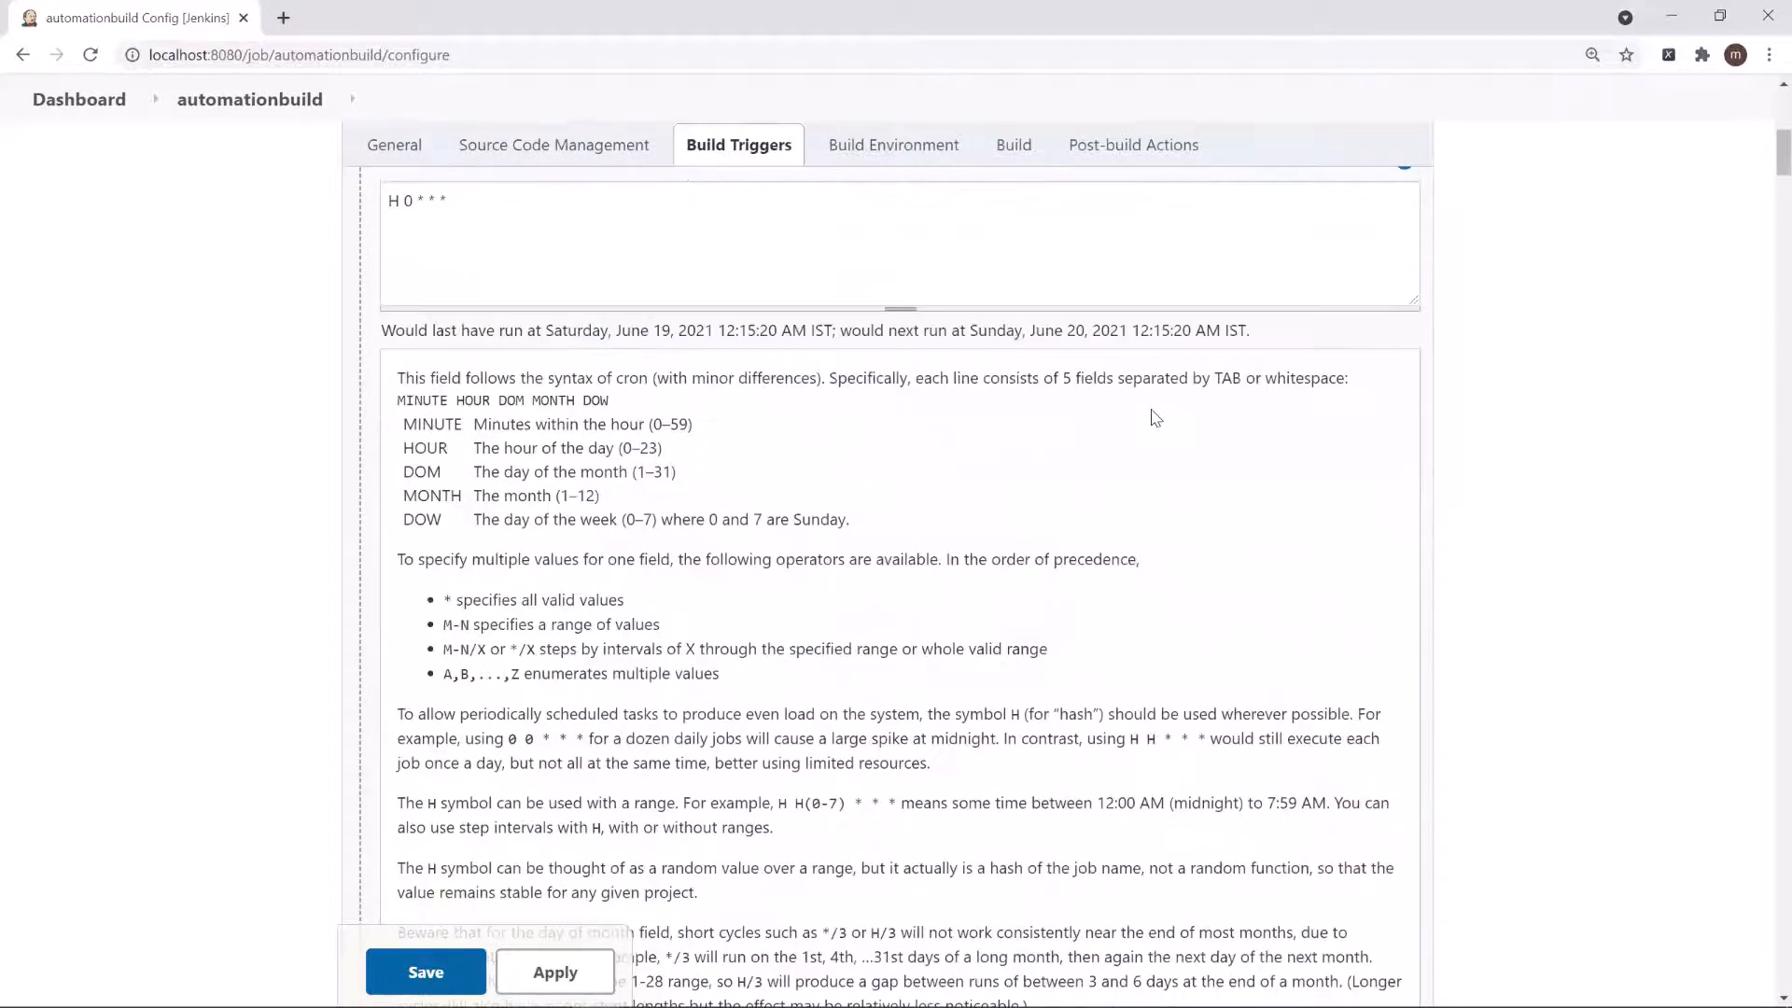
pyautogui.scroll(2, 1155, 417)
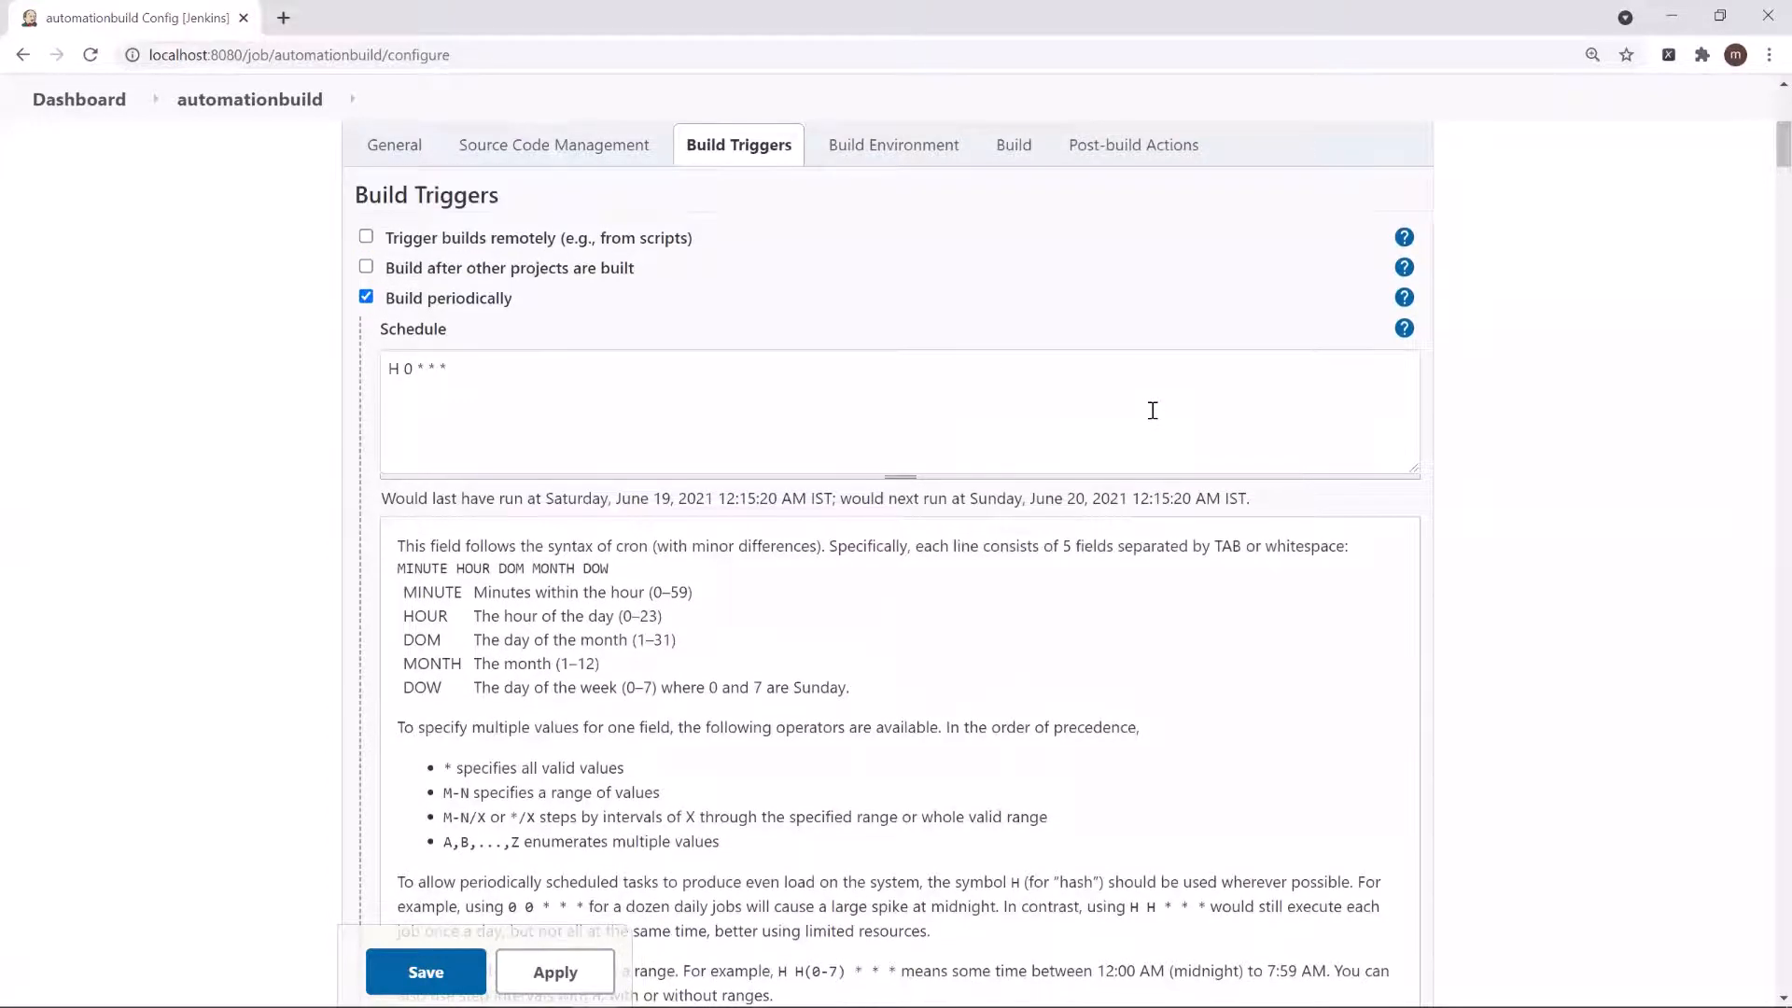
# Set the schedule's day-of-week field to 0, making the expression H 0 * * 0.
pyautogui.click(396, 368)
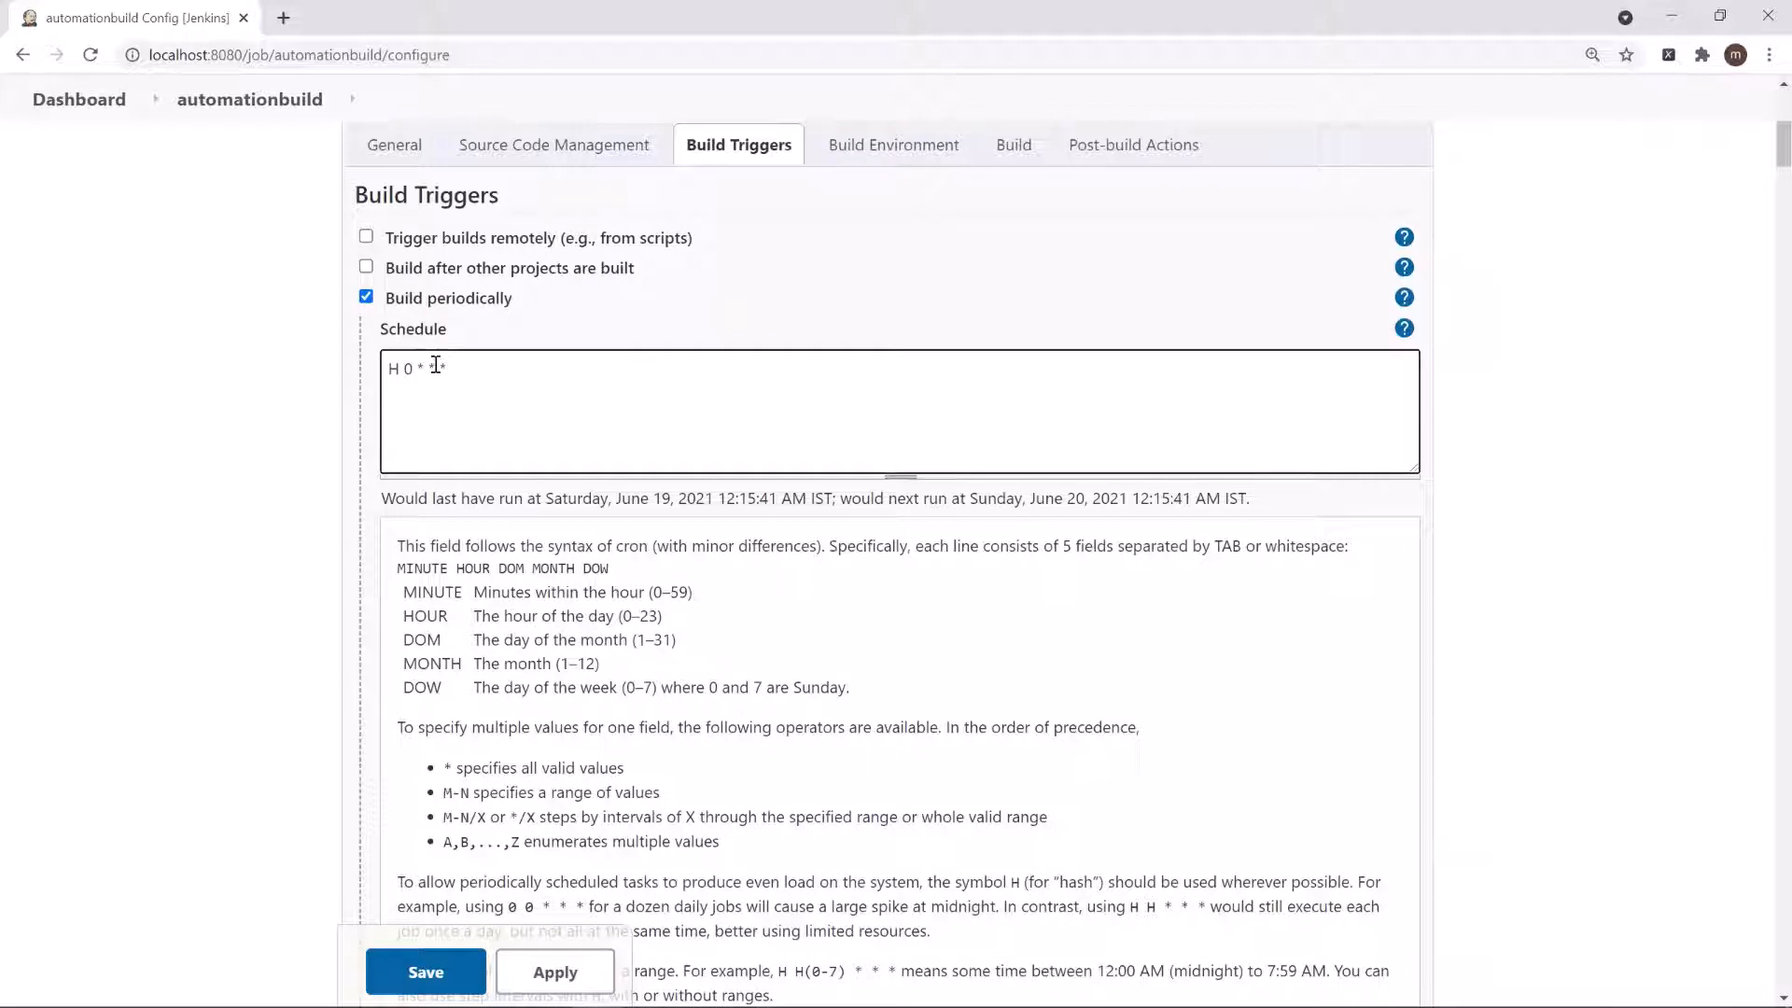
pyautogui.moveTo(439, 364); pyautogui.dragTo(451, 364)
pyautogui.write('0')
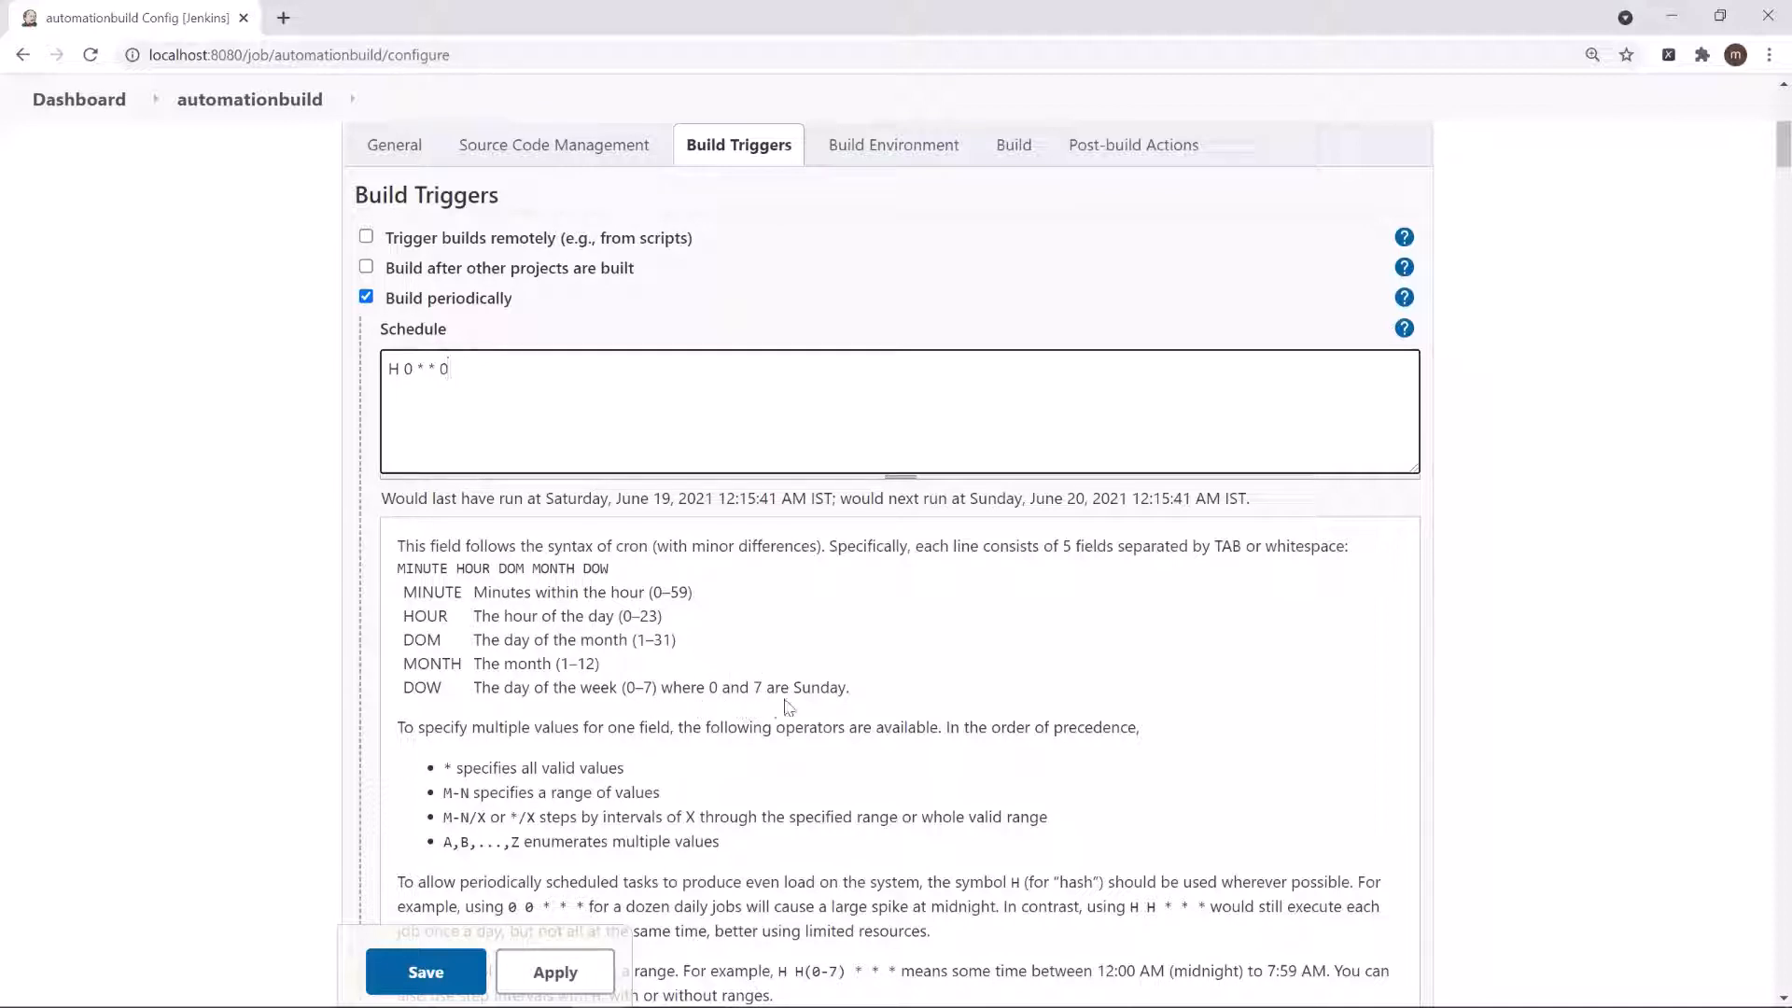
pyautogui.click(472, 502)
# Examine the last and next run weekdays and dates computed for the weekly schedule.
pyautogui.doubleClick(566, 501)
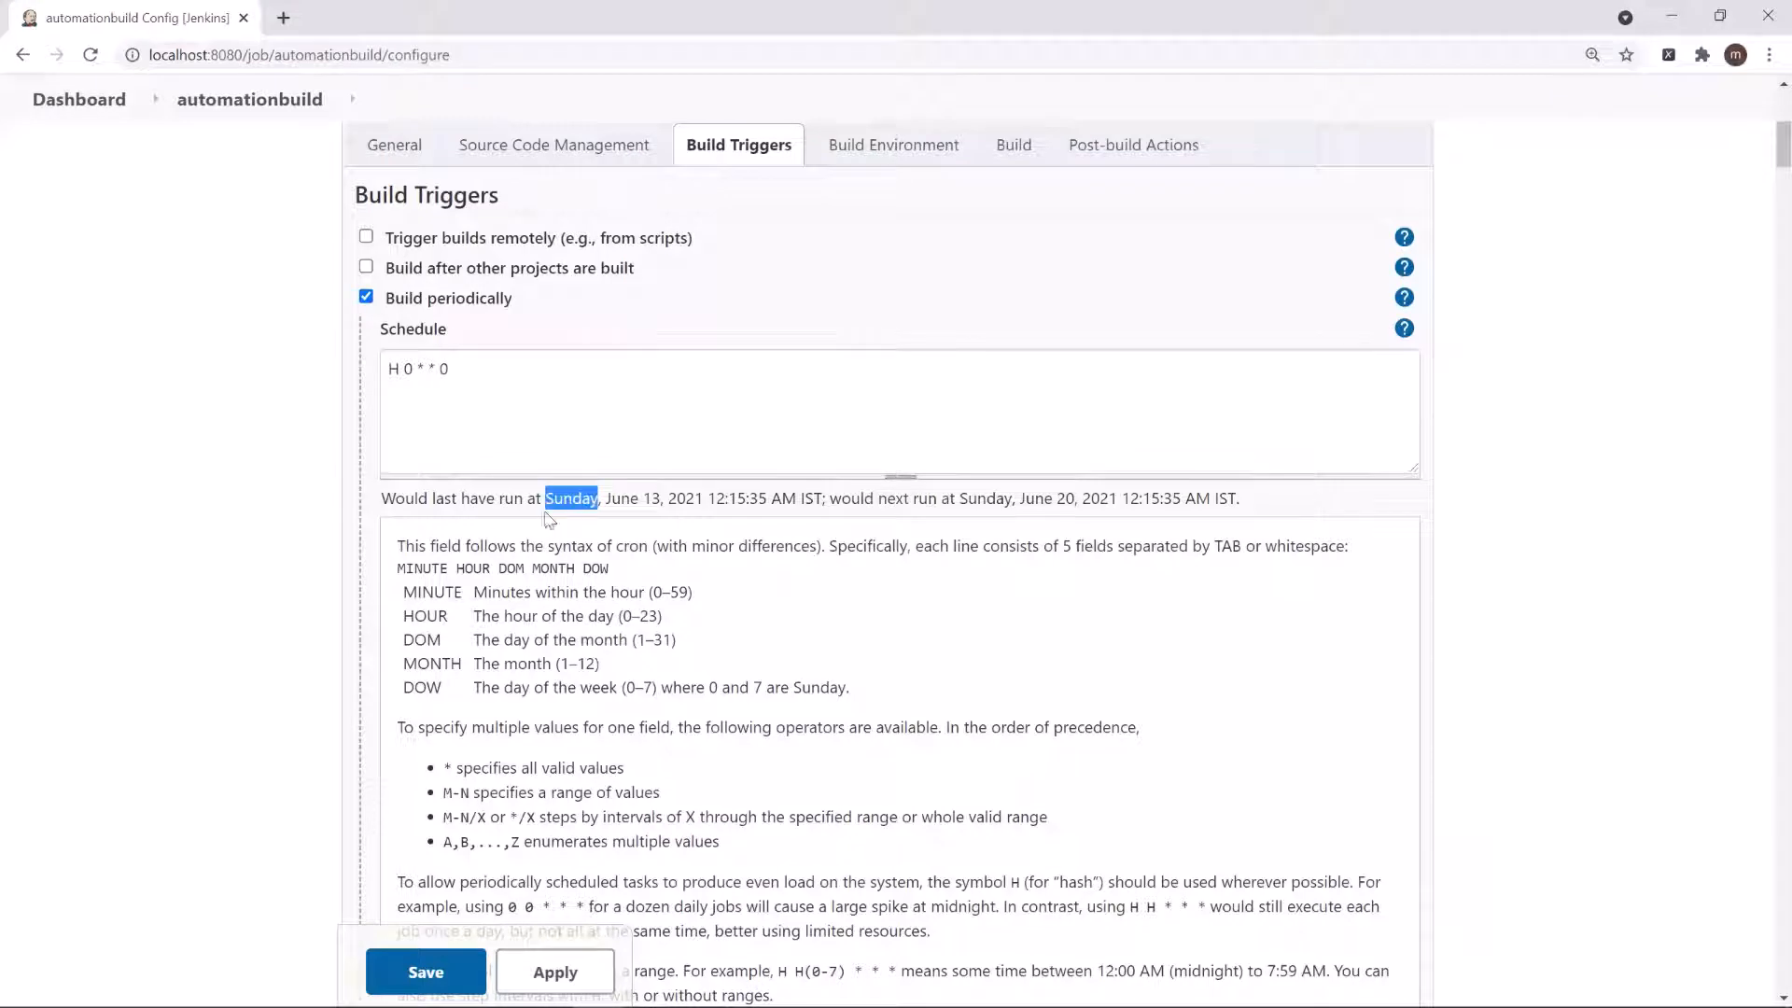
pyautogui.click(623, 501)
pyautogui.doubleClick(651, 501)
pyautogui.click(618, 501)
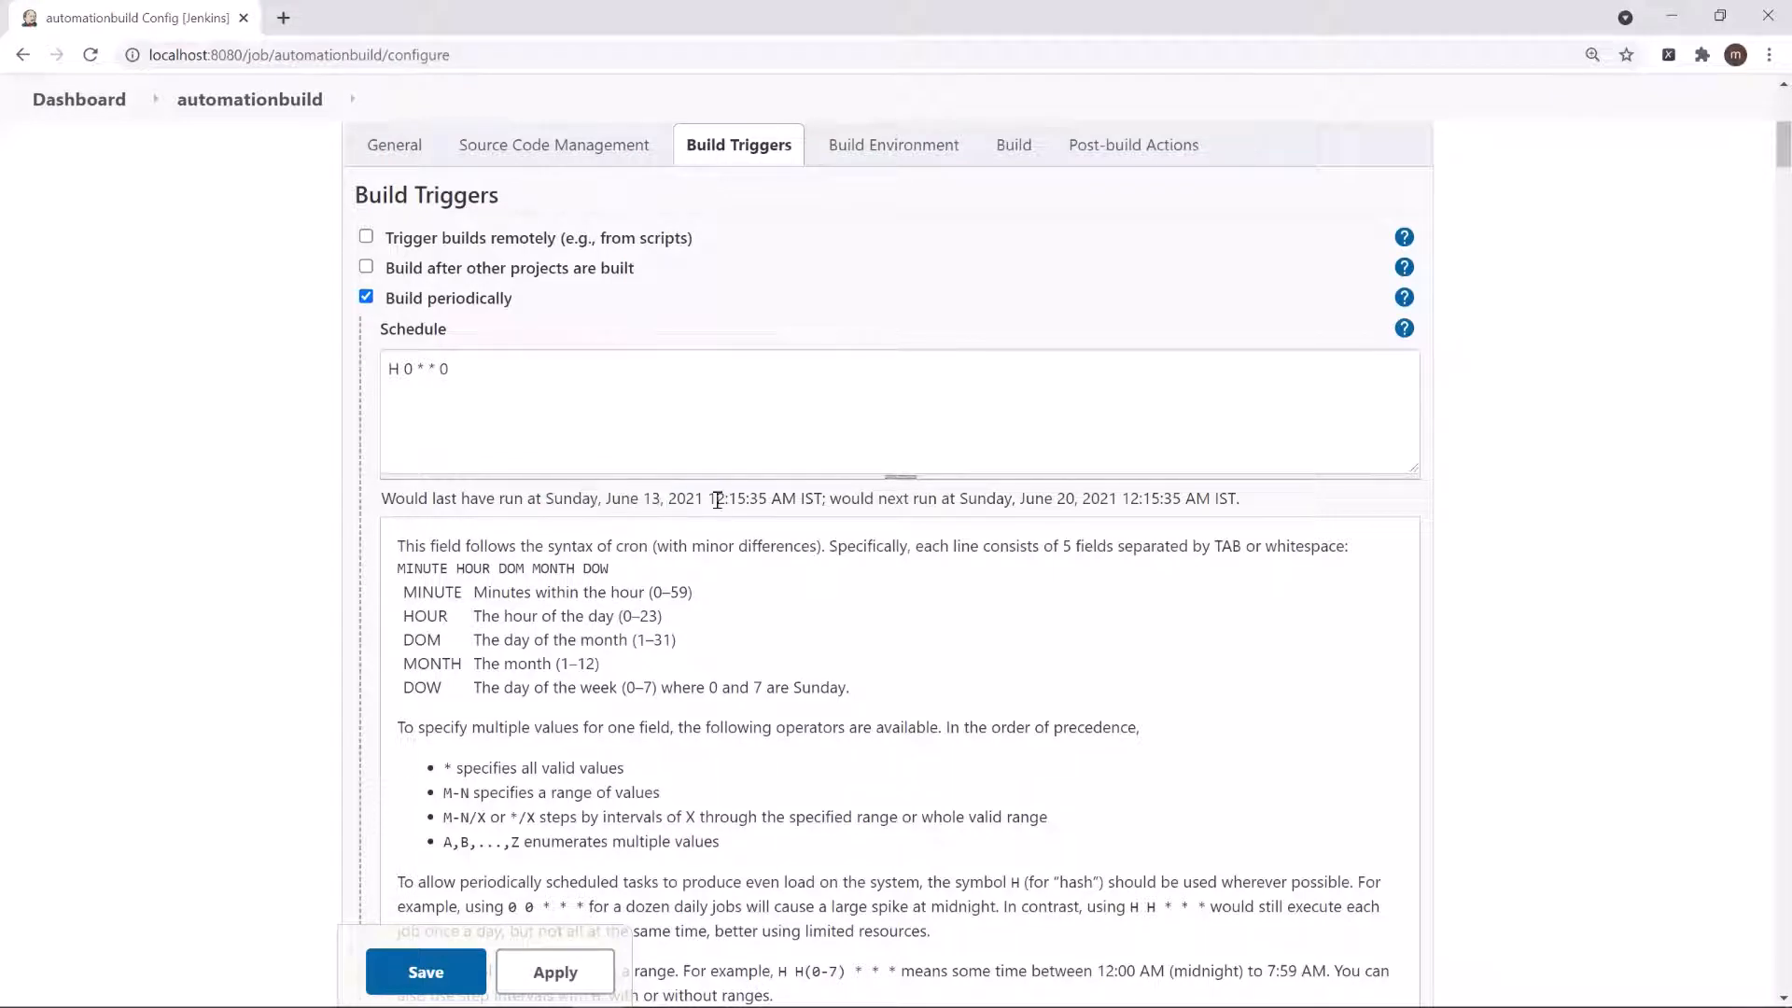
pyautogui.doubleClick(1027, 501)
pyautogui.click(1069, 501)
pyautogui.moveTo(960, 500); pyautogui.dragTo(1075, 501)
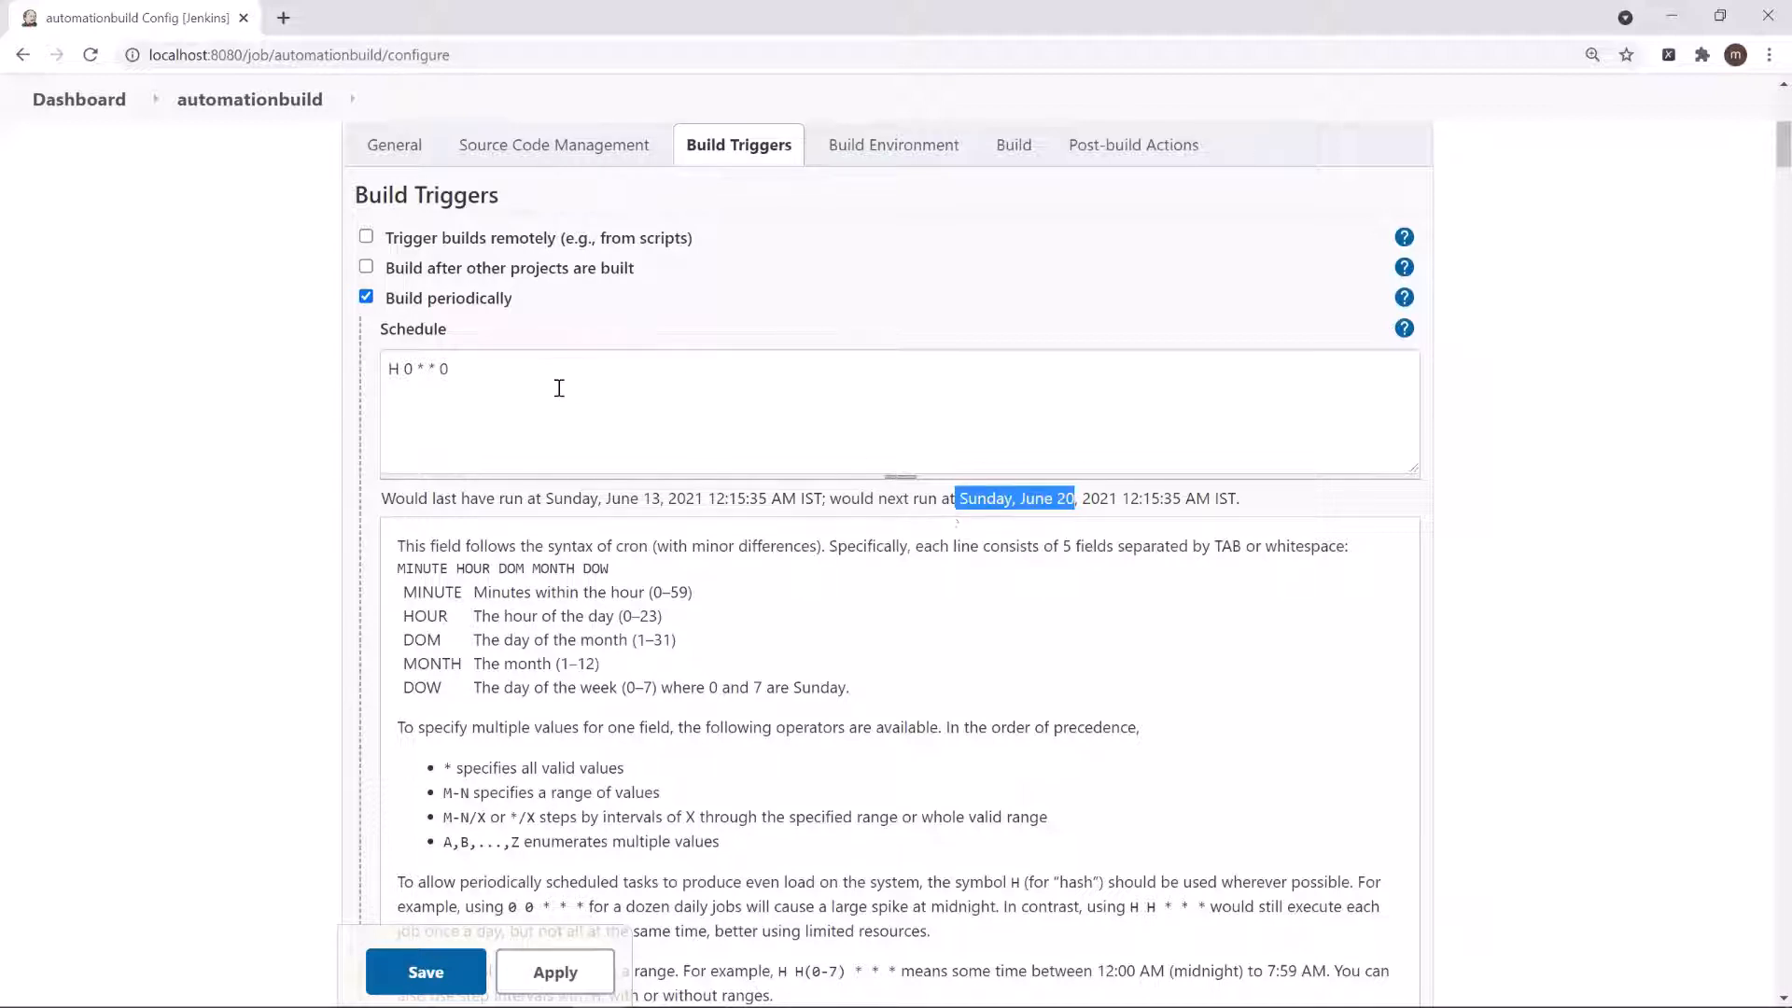
# Set the schedule's day-of-week field to 7 and check the weekdays computed for the last and next runs.
pyautogui.click(404, 400)
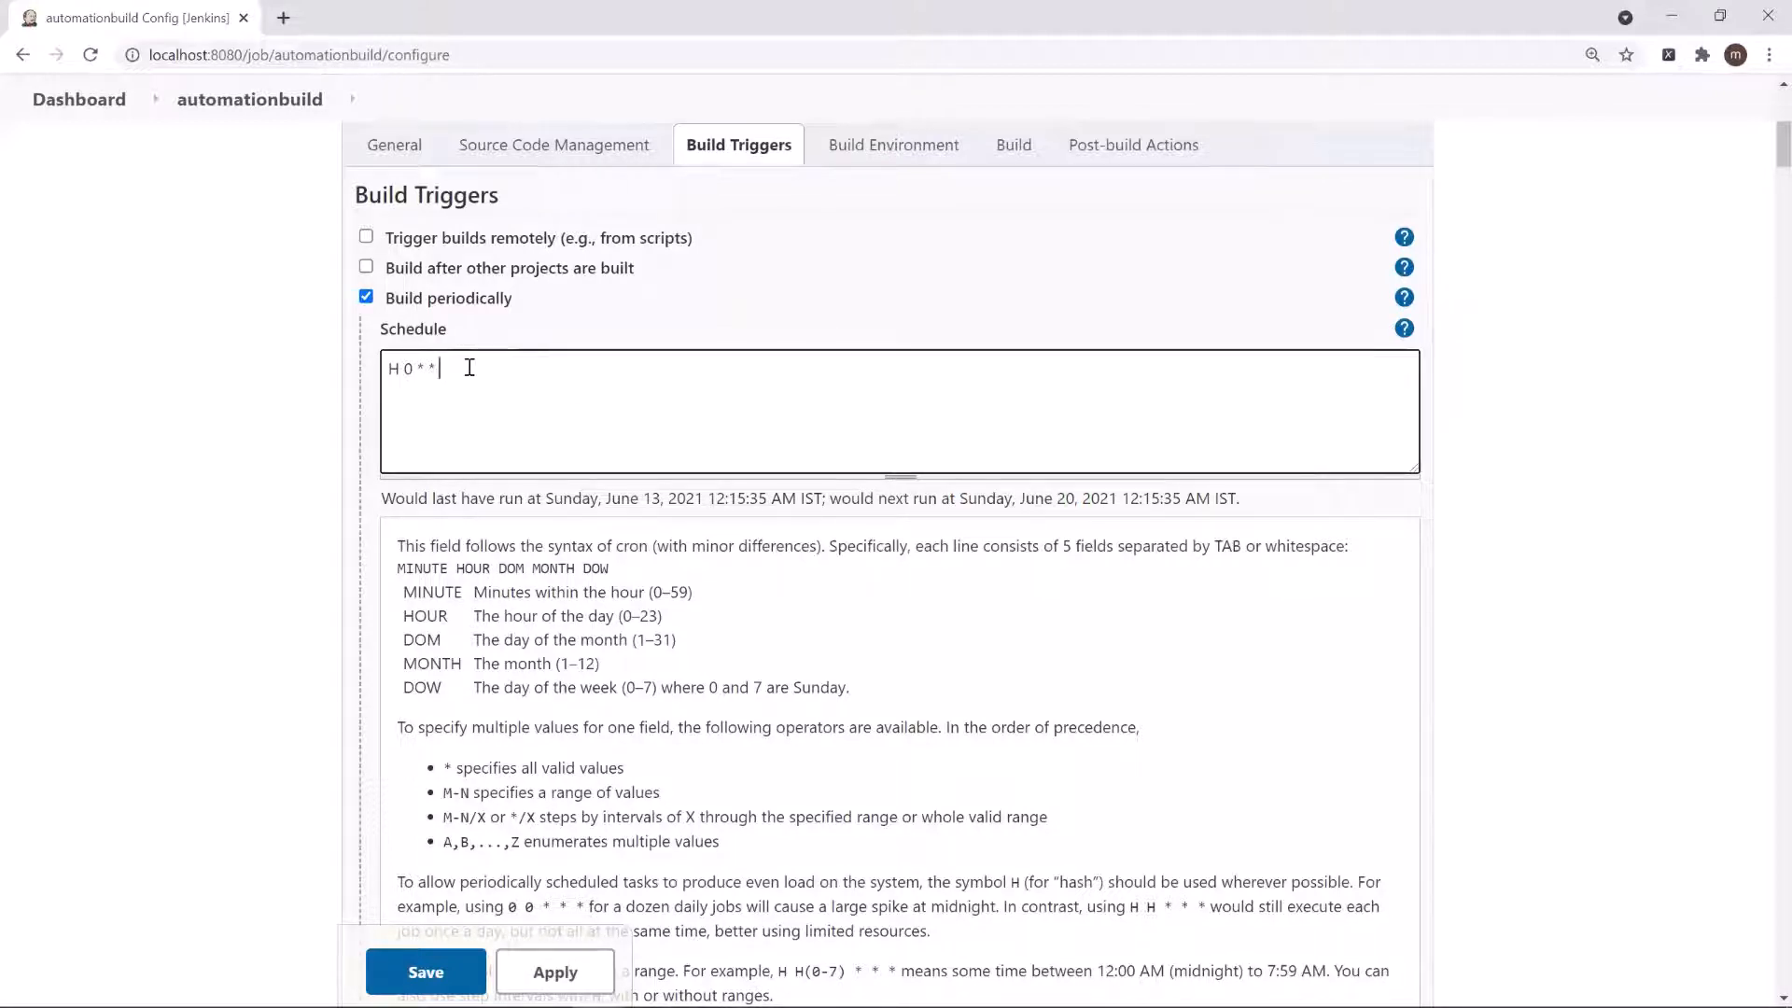
pyautogui.write('7')
pyautogui.click(629, 498)
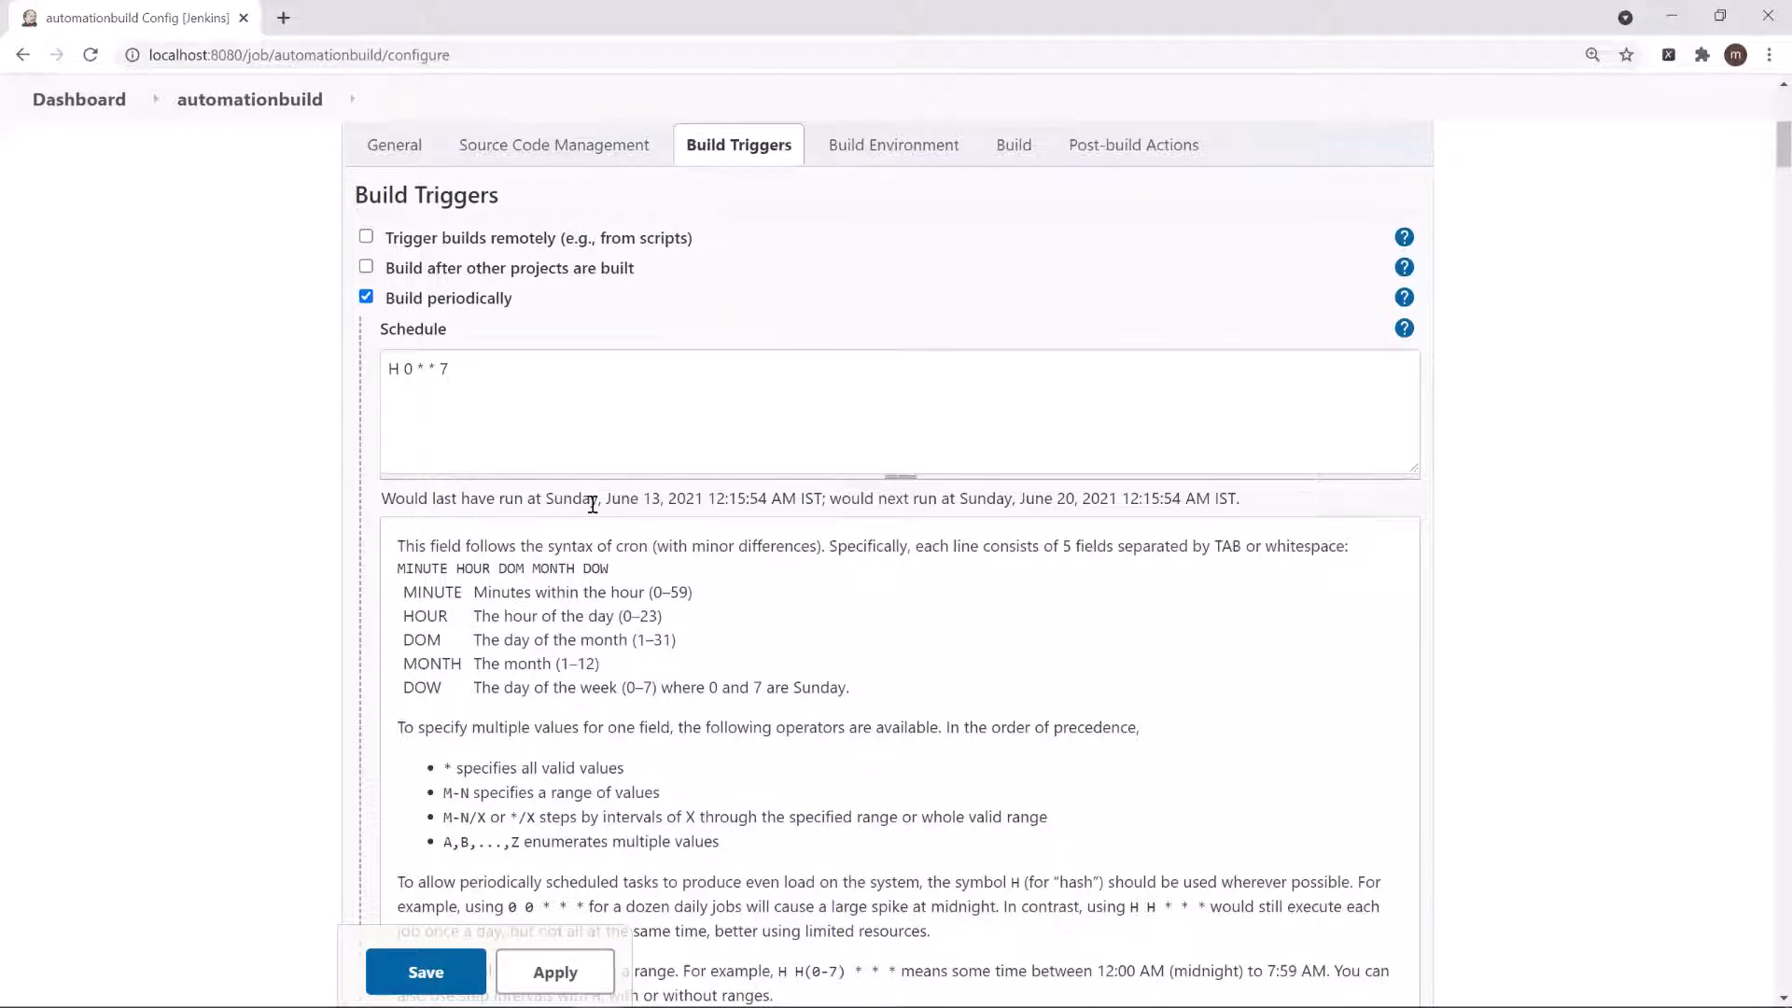
pyautogui.doubleClick(588, 500)
pyautogui.doubleClick(989, 500)
# Set the schedule's day-of-week field to 1 and check the weekdays computed for the last and next runs.
pyautogui.click(519, 372)
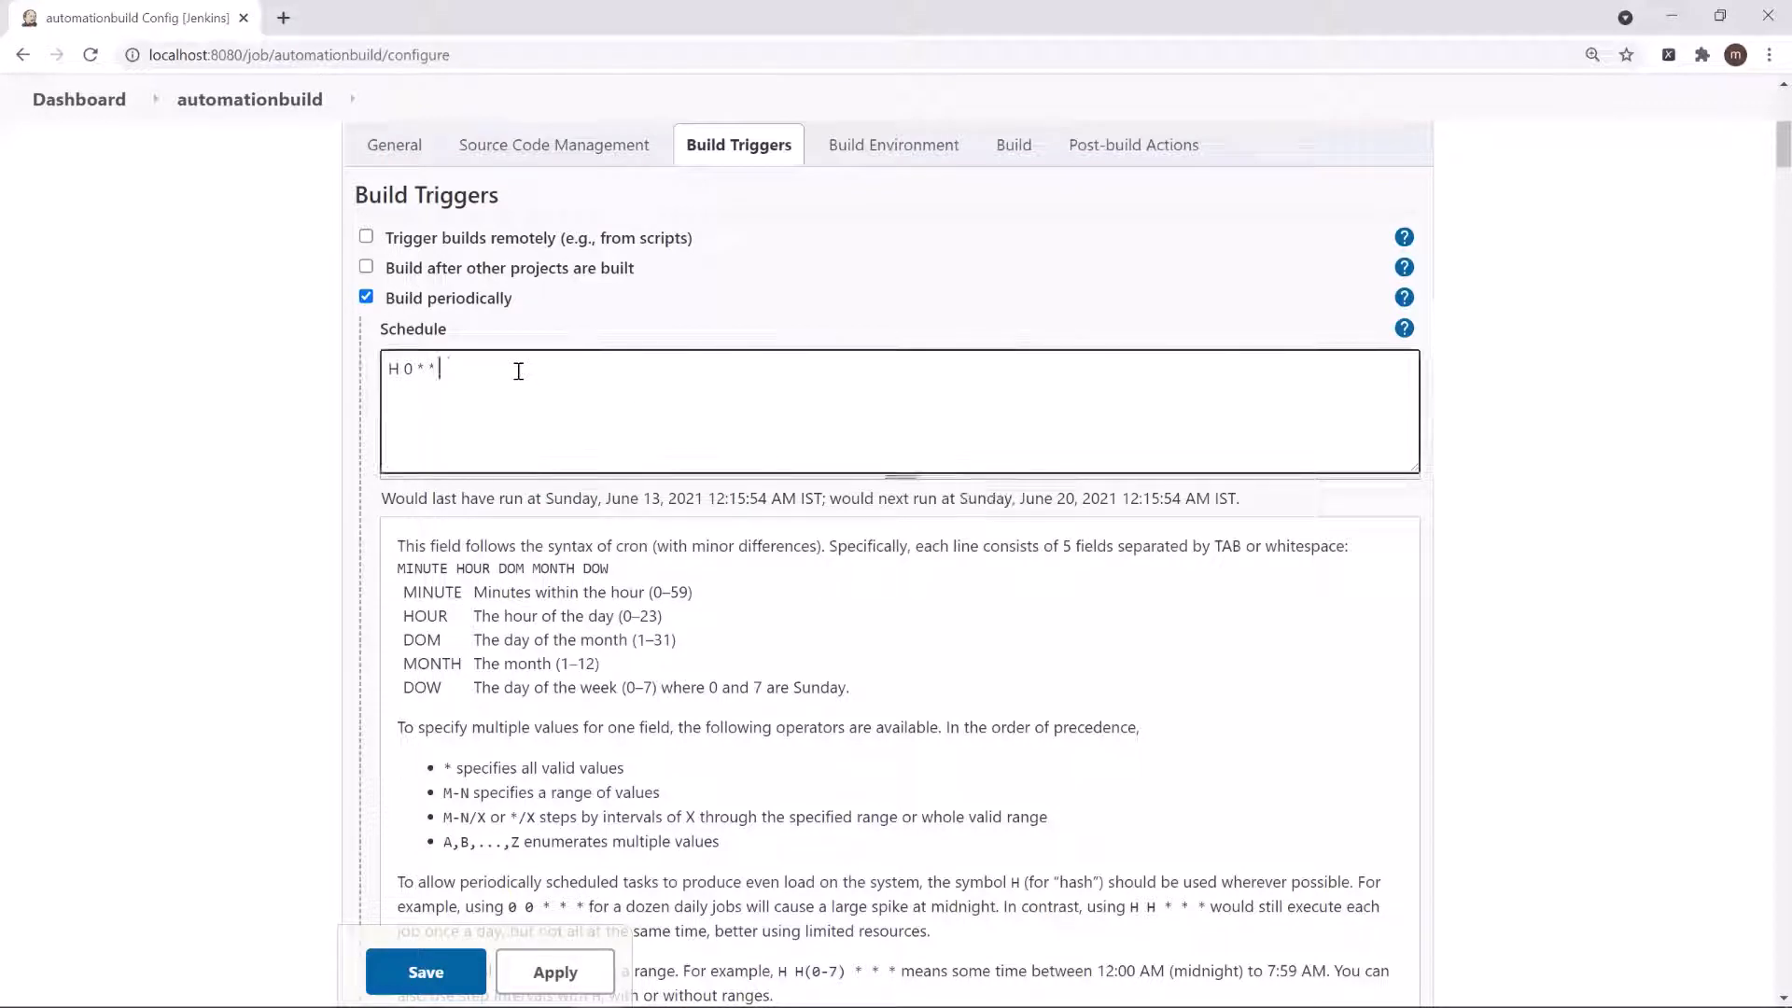
pyautogui.write('1')
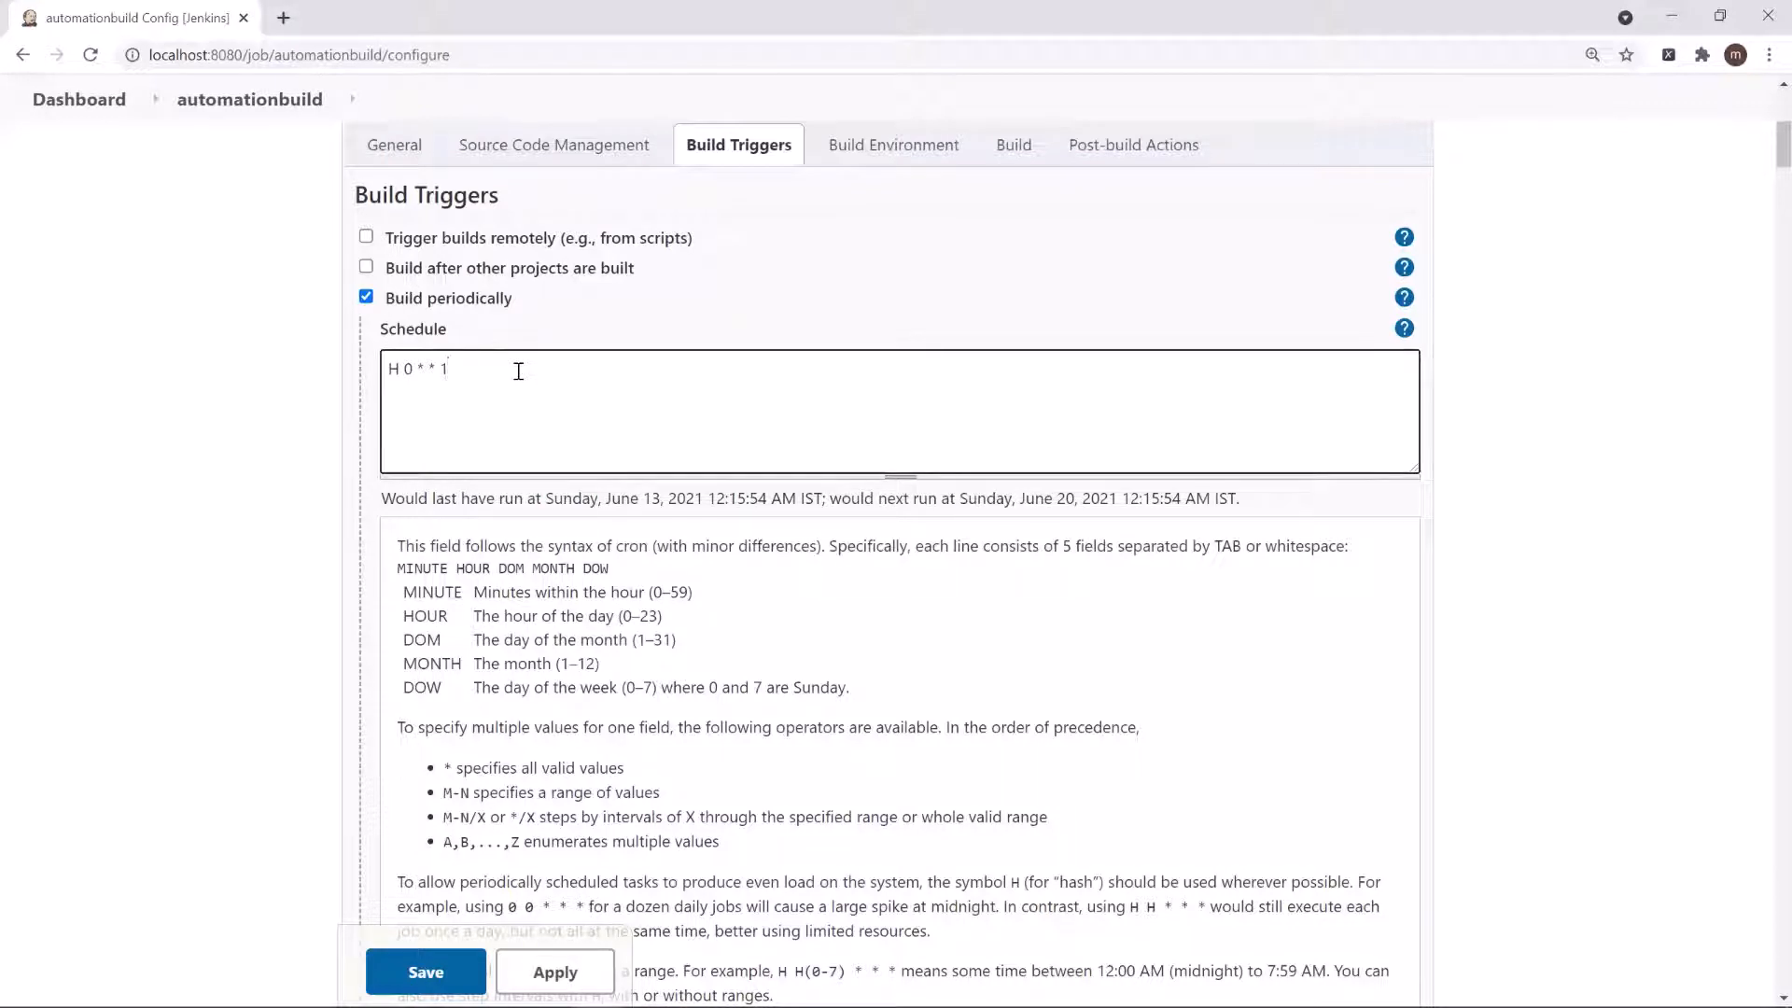
pyautogui.click(557, 490)
pyautogui.doubleClick(573, 502)
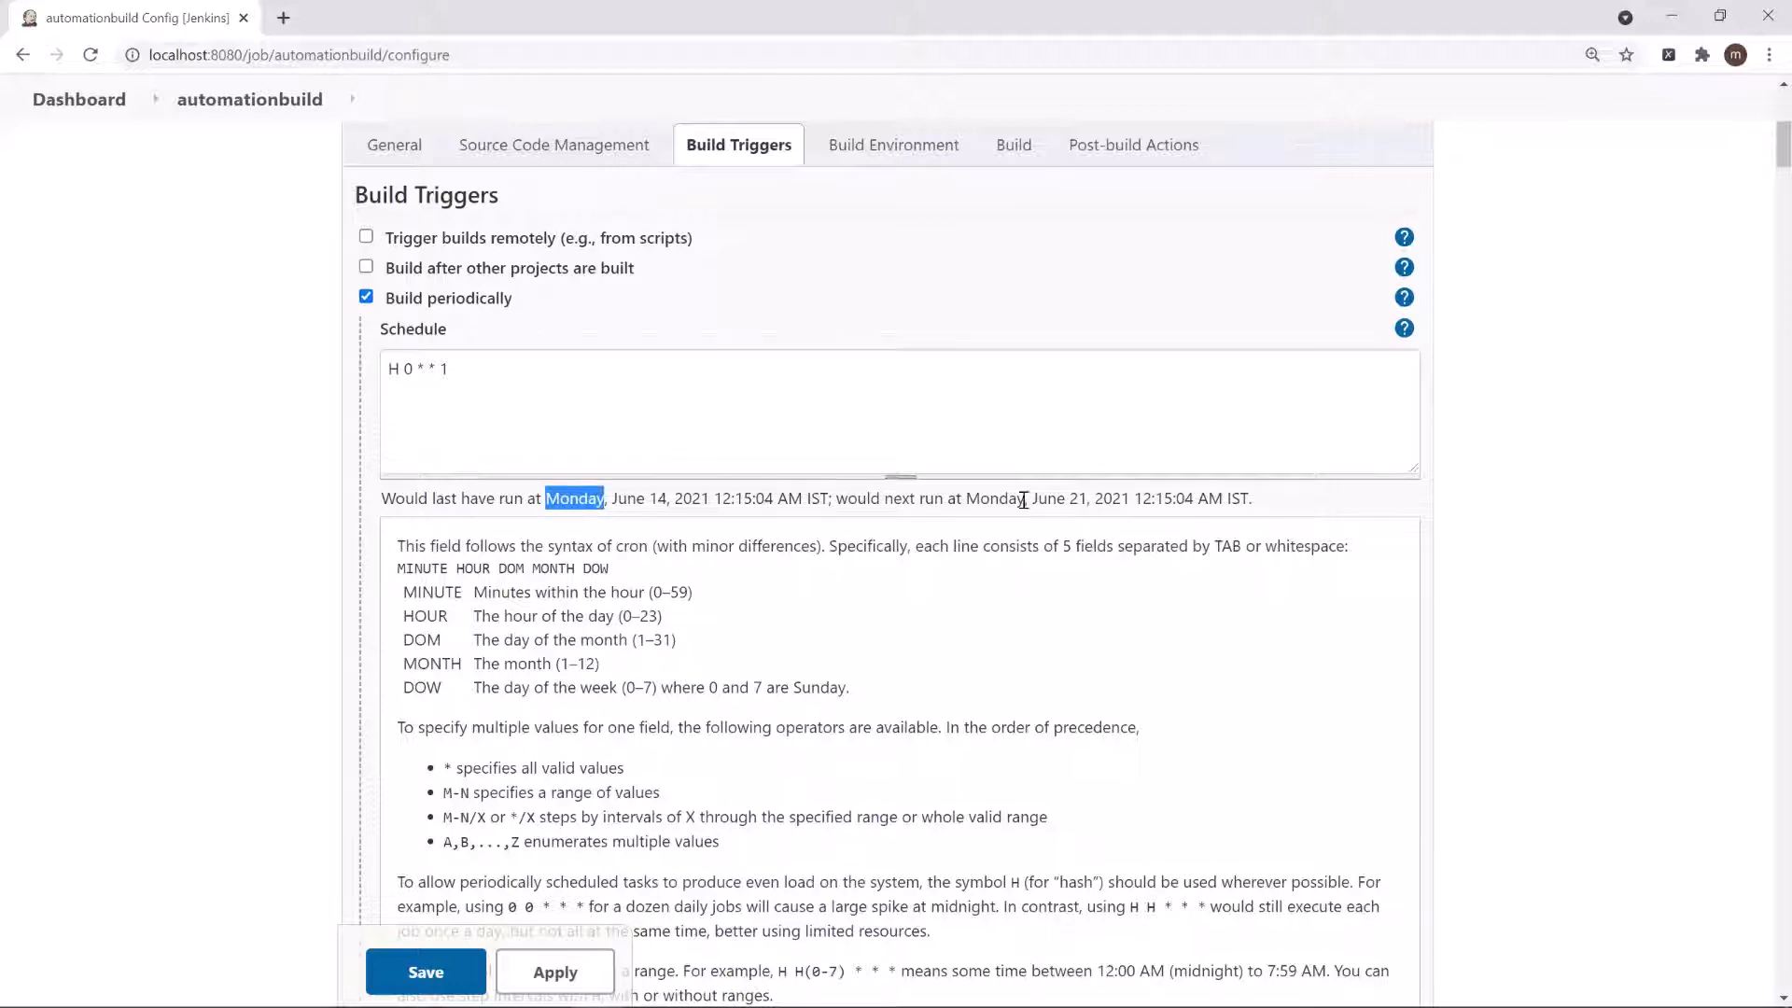
pyautogui.doubleClick(992, 501)
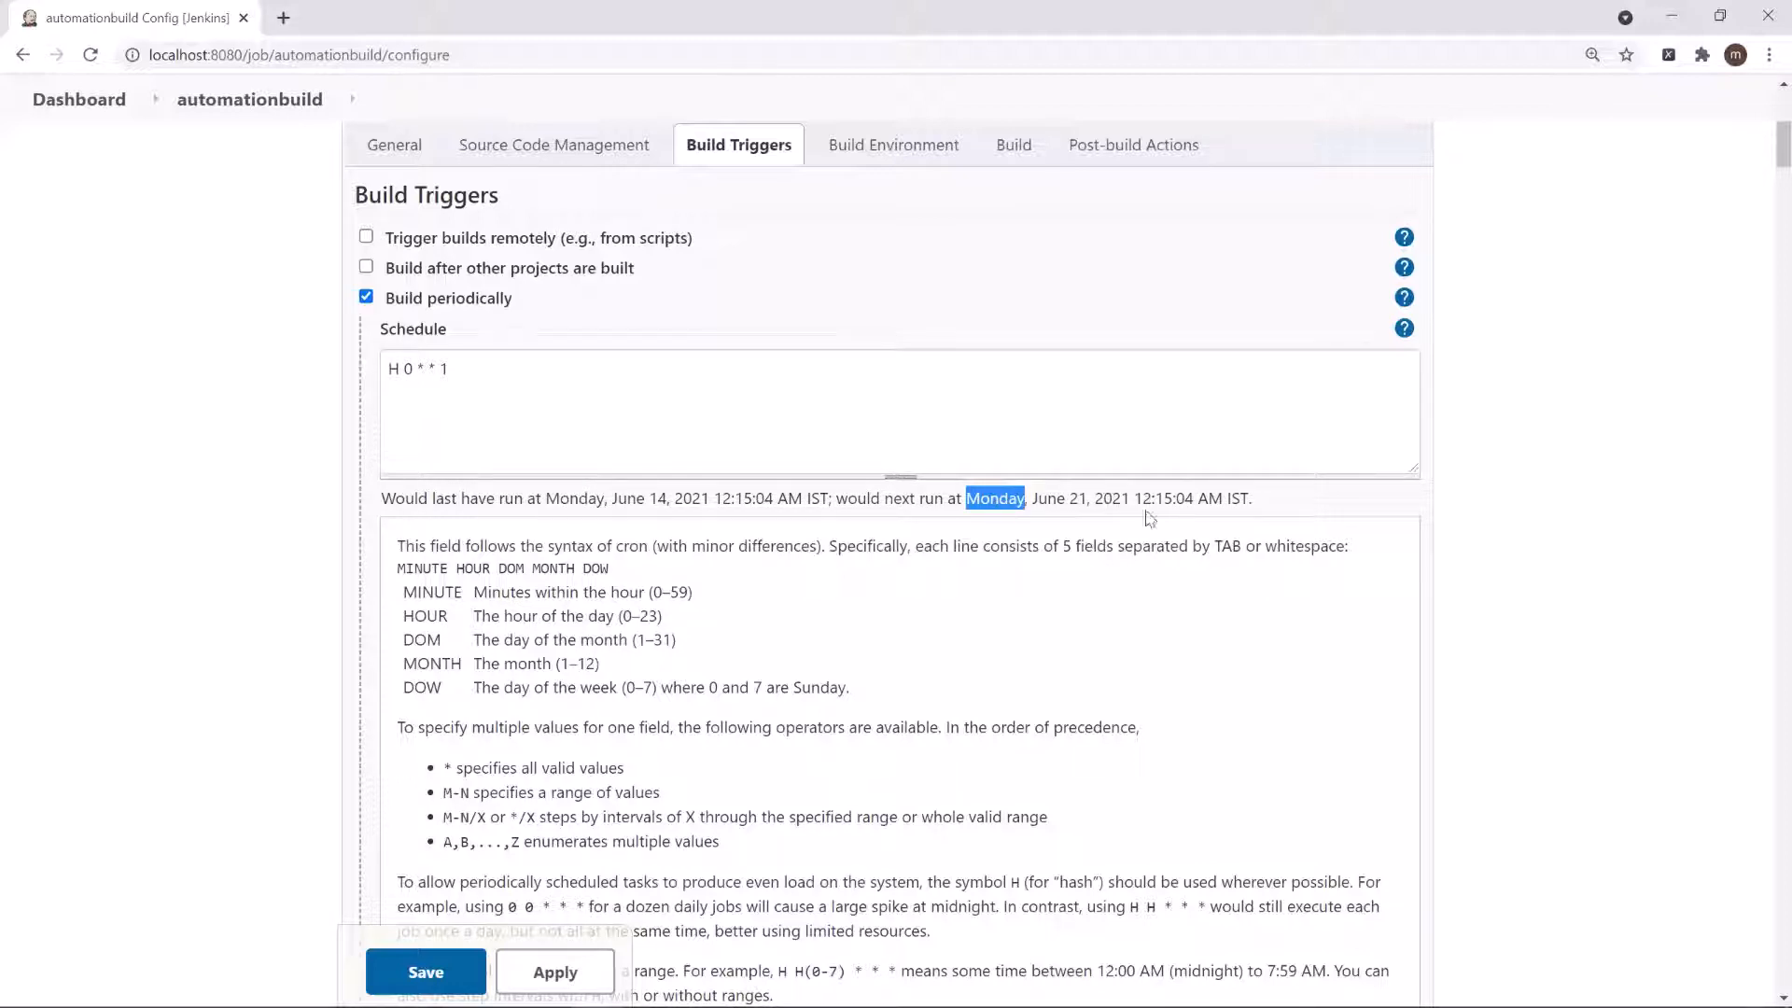
# Change the schedule to H 0 1 * * for the first day of every month and check the computed run dates.
pyautogui.click(649, 368)
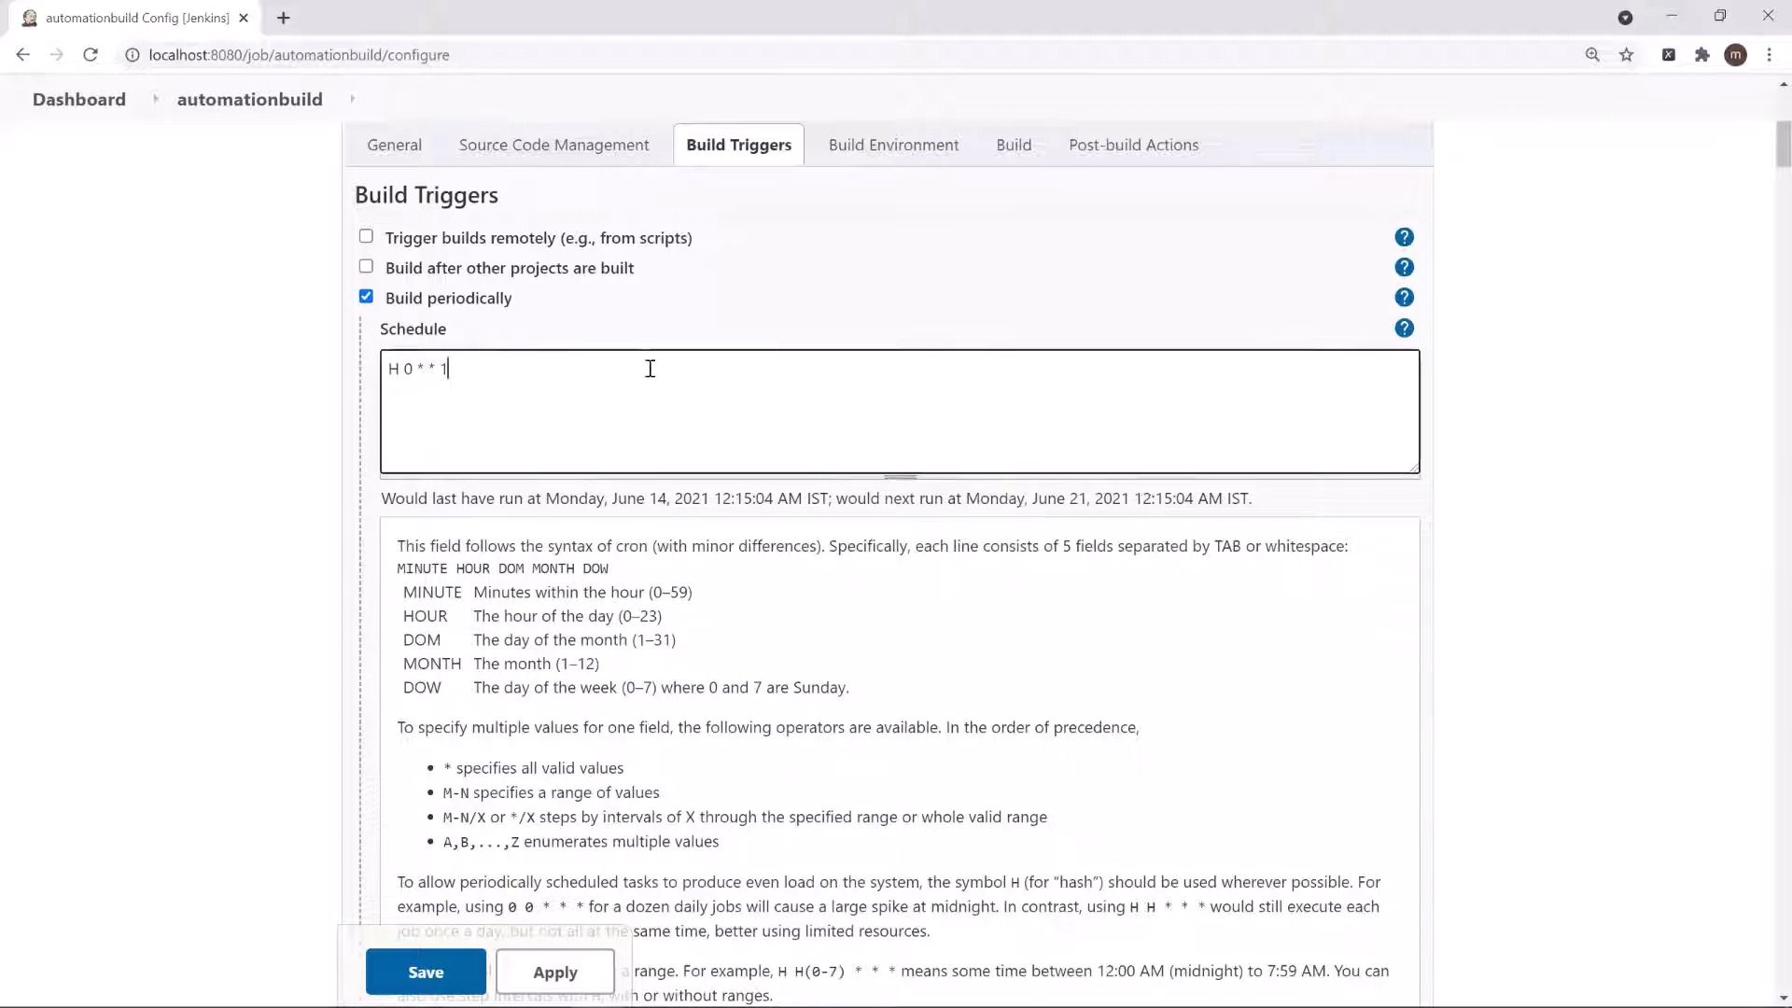
pyautogui.click(422, 368)
pyautogui.hotkey('shift', 'Right')
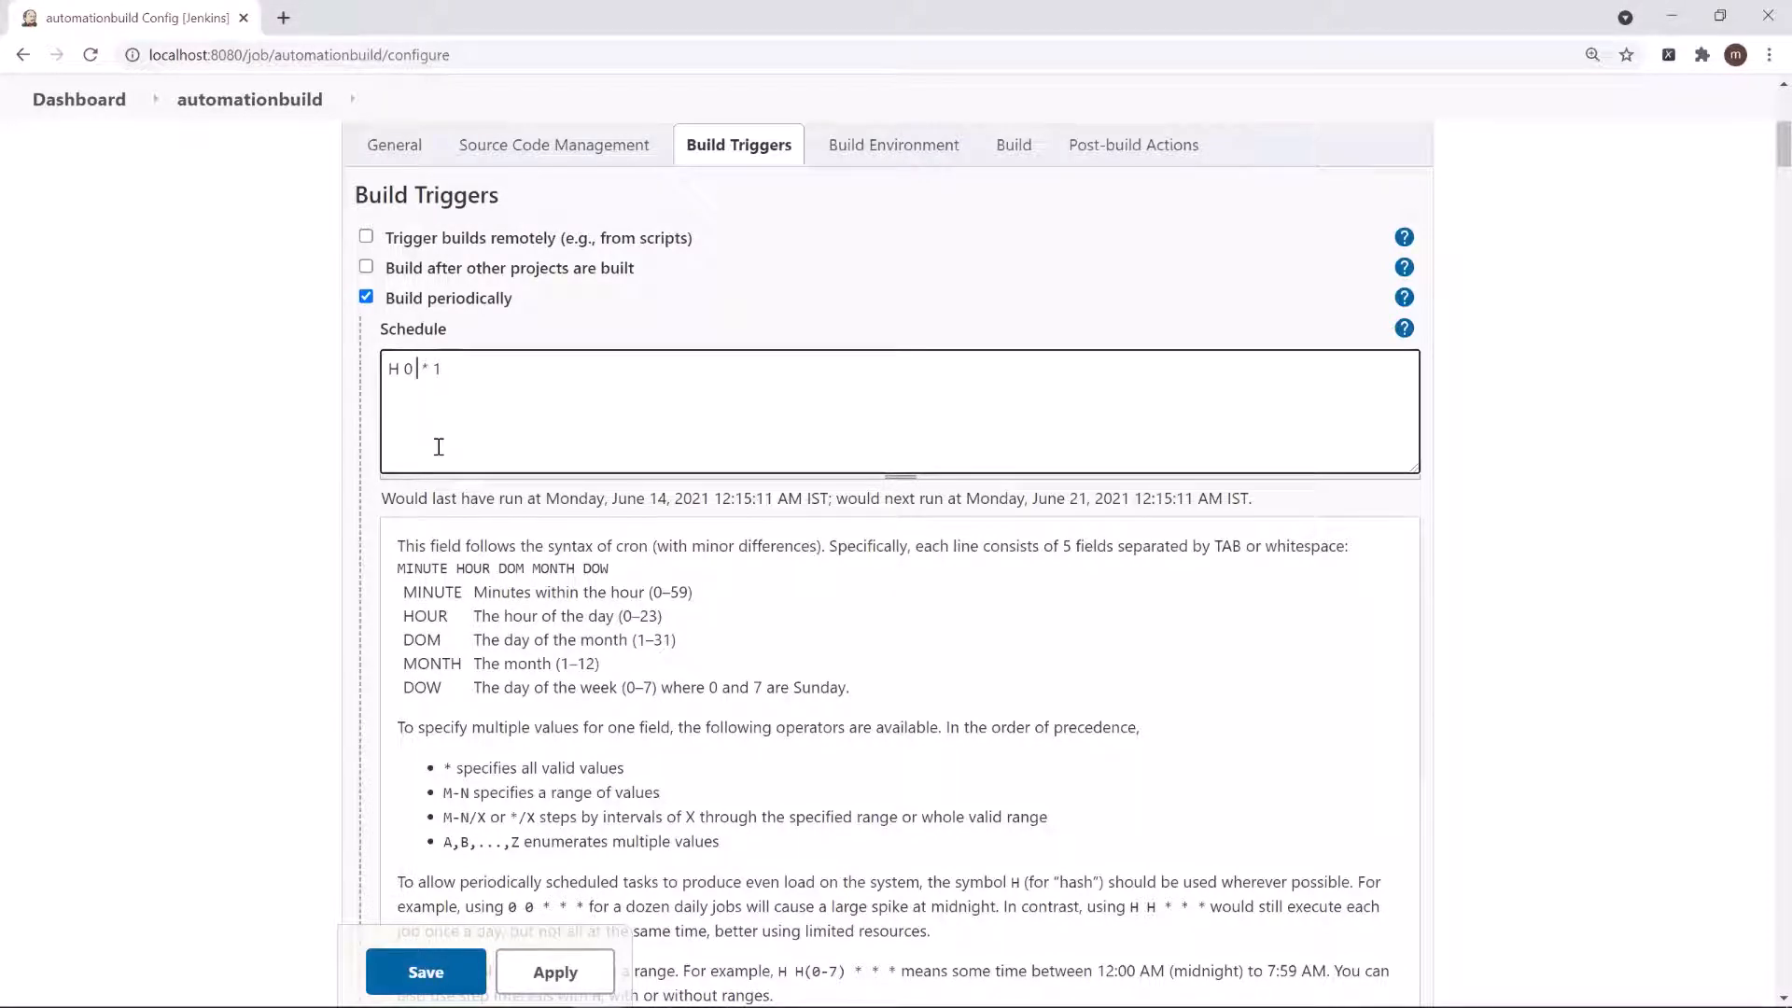
pyautogui.write('1 *')
pyautogui.click(519, 494)
pyautogui.moveTo(605, 499); pyautogui.dragTo(684, 499)
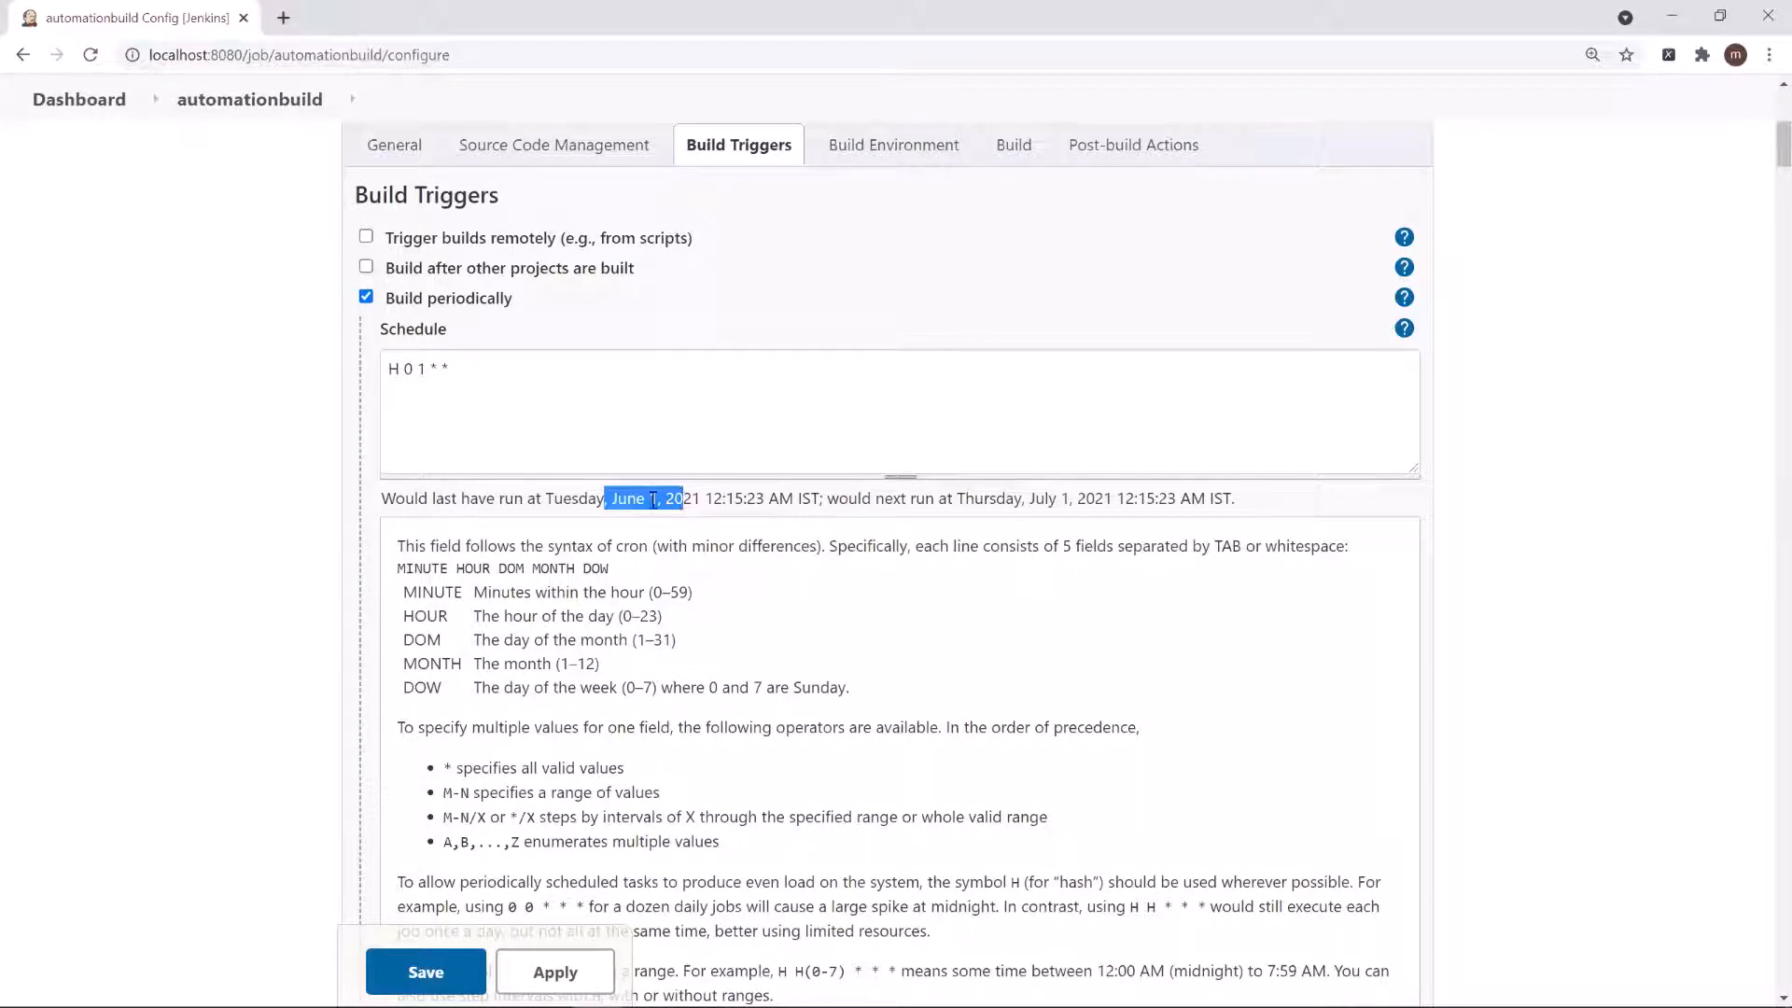
pyautogui.moveTo(1029, 499); pyautogui.dragTo(1084, 496)
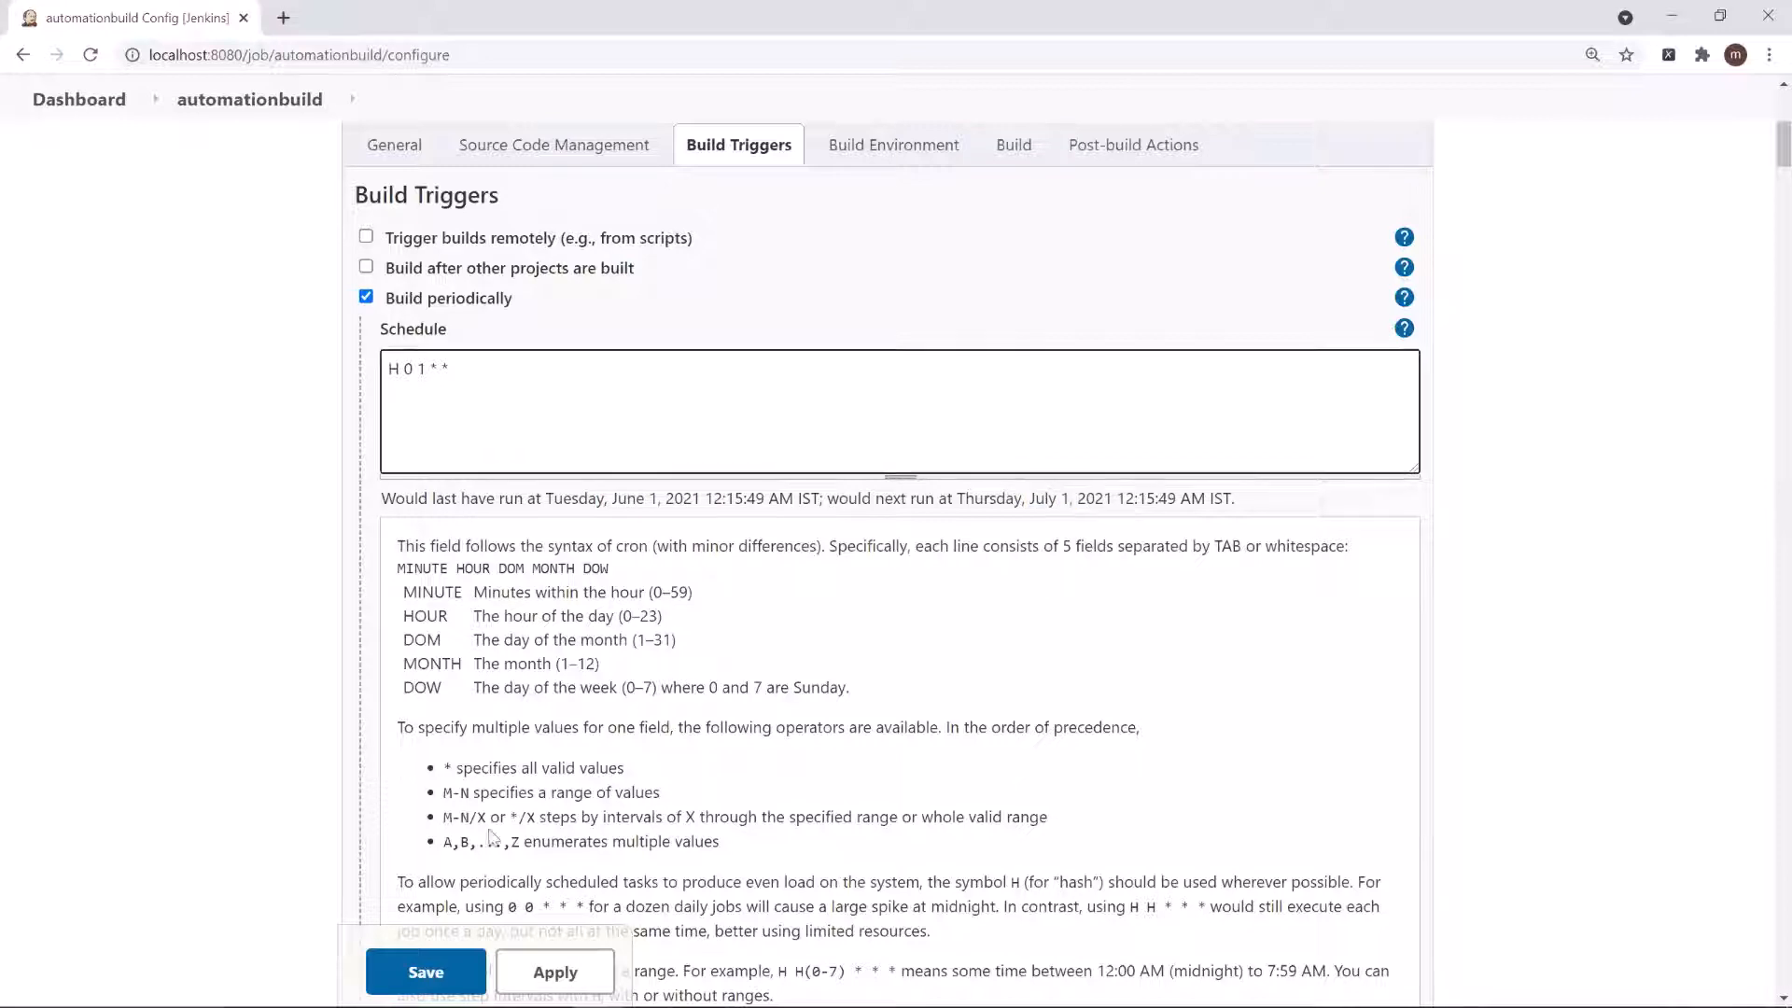
# Read the help on the step-interval operator, and set the schedule's hour field to */4.
pyautogui.moveTo(443, 817); pyautogui.dragTo(509, 833)
pyautogui.click(859, 808)
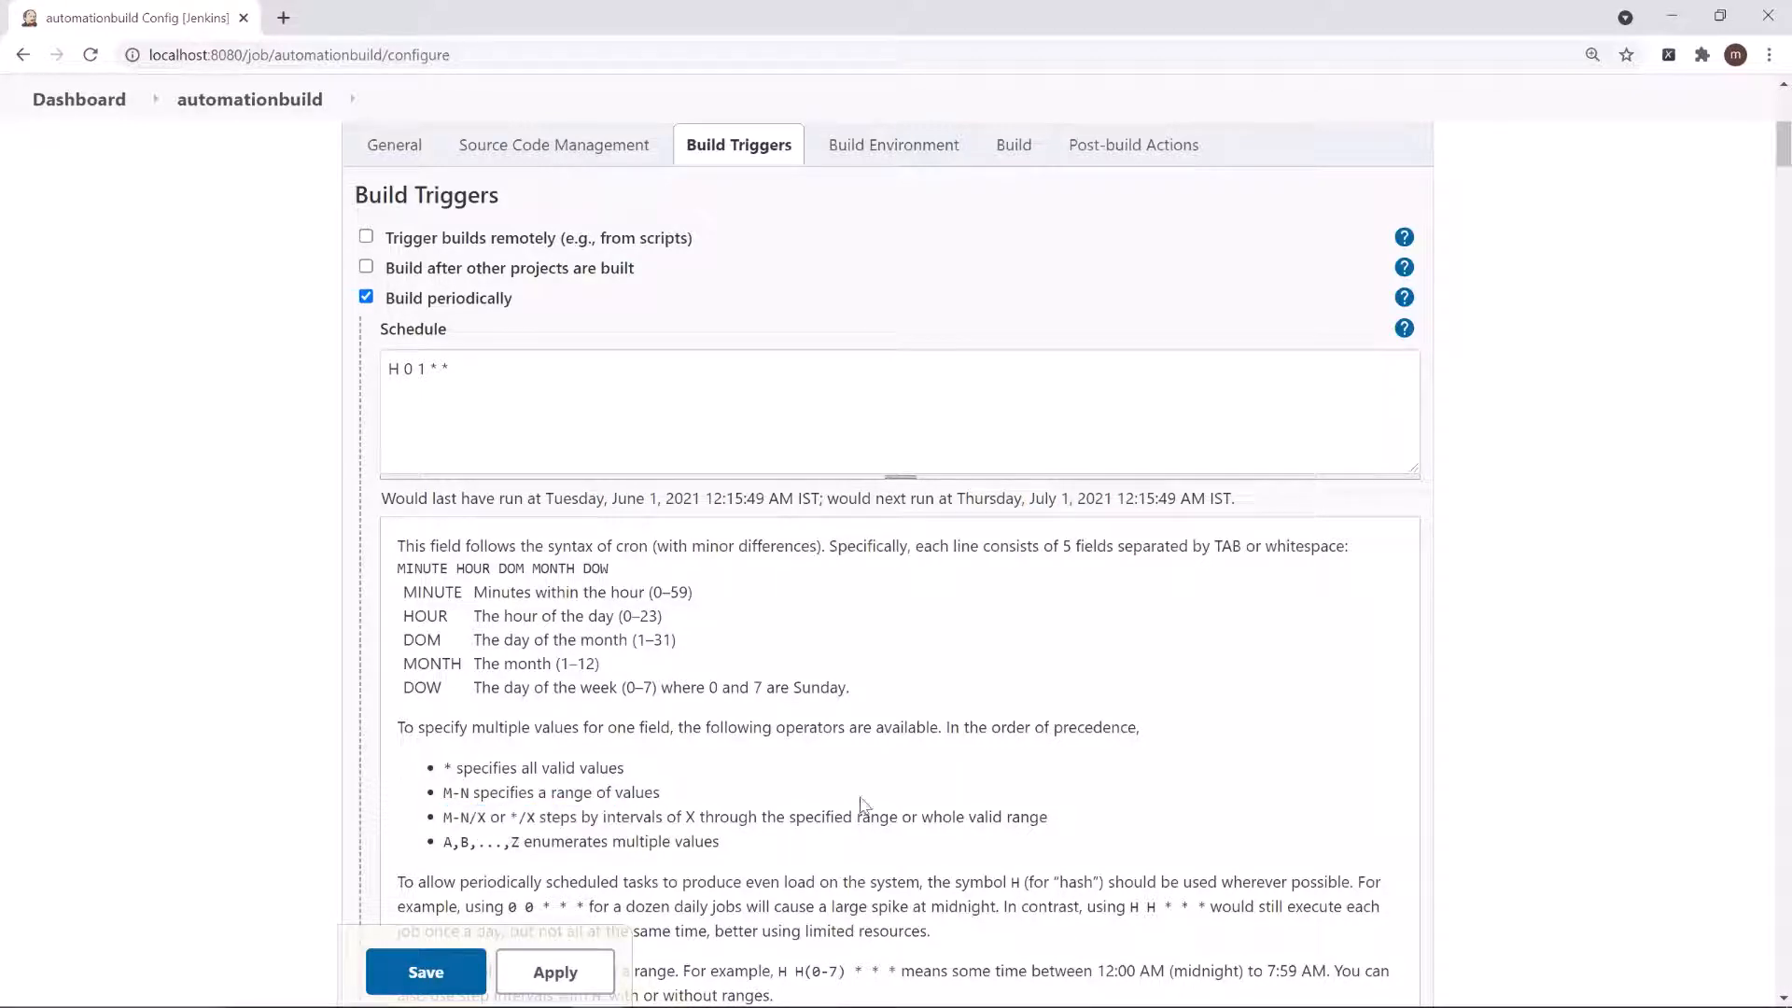
pyautogui.tripleClick(1043, 812)
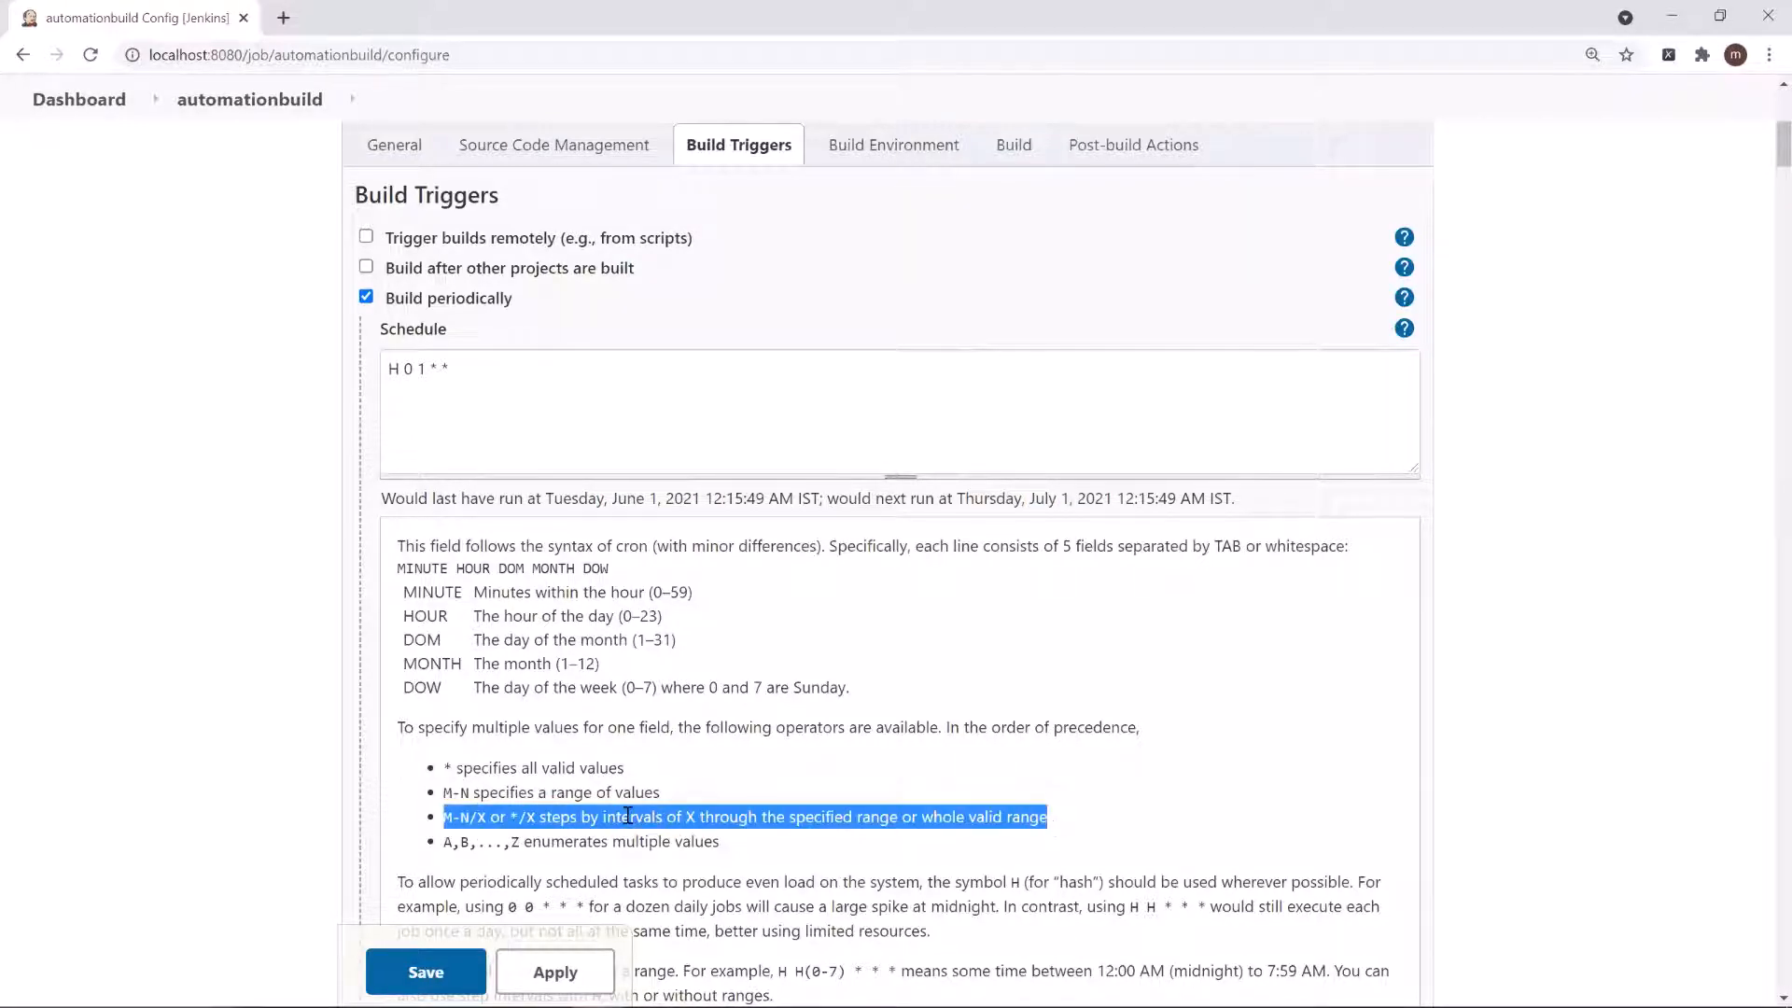
pyautogui.click(525, 818)
pyautogui.moveTo(512, 816); pyautogui.dragTo(708, 813)
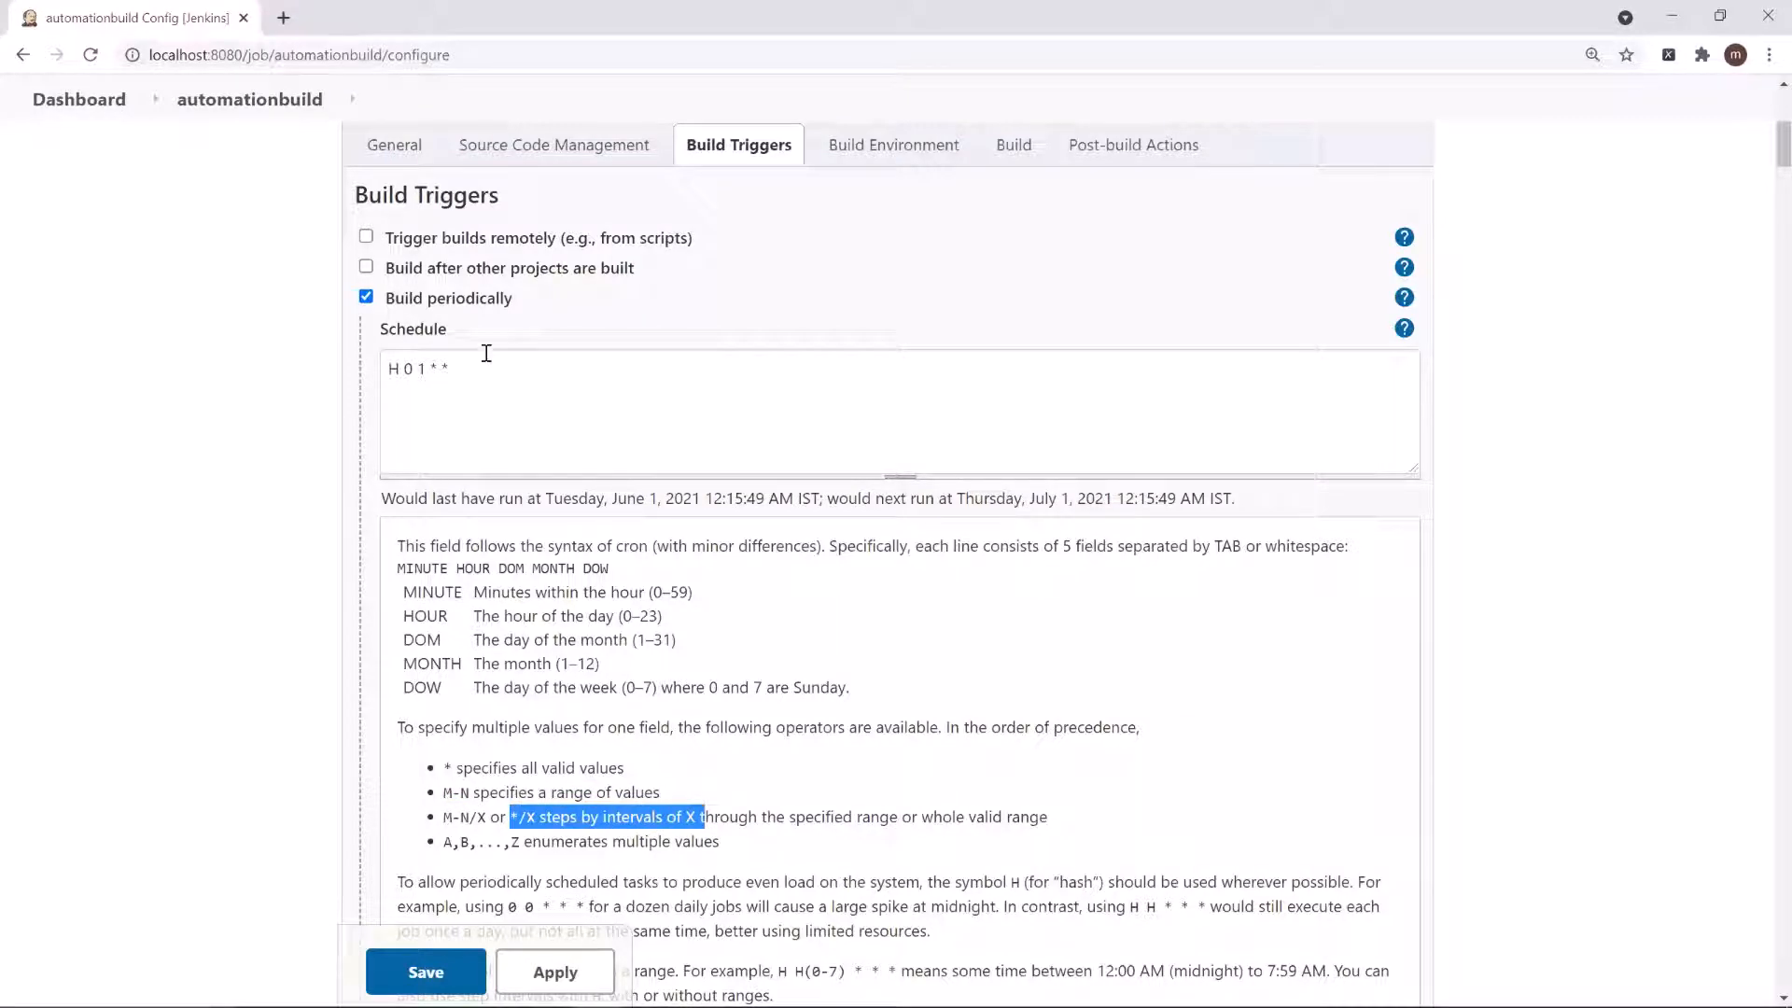
pyautogui.click(416, 372)
pyautogui.press('BackSpace')
pyautogui.press('BackSpace')
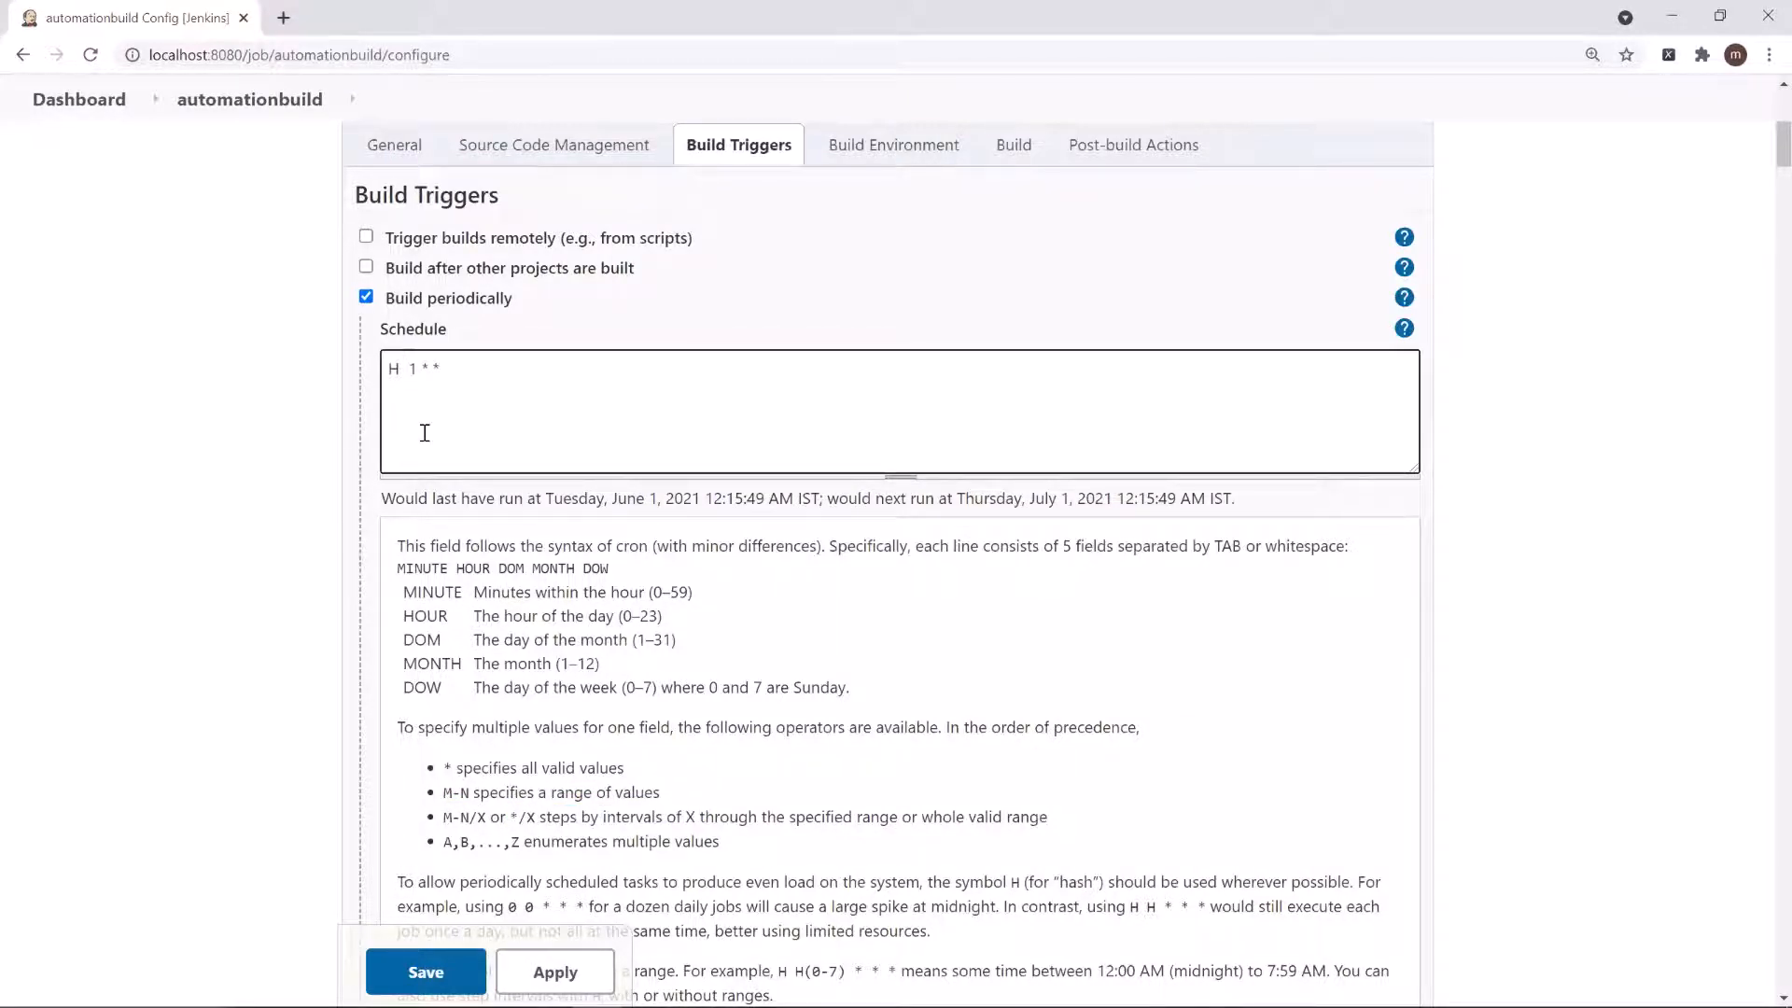
pyautogui.write('*/4')
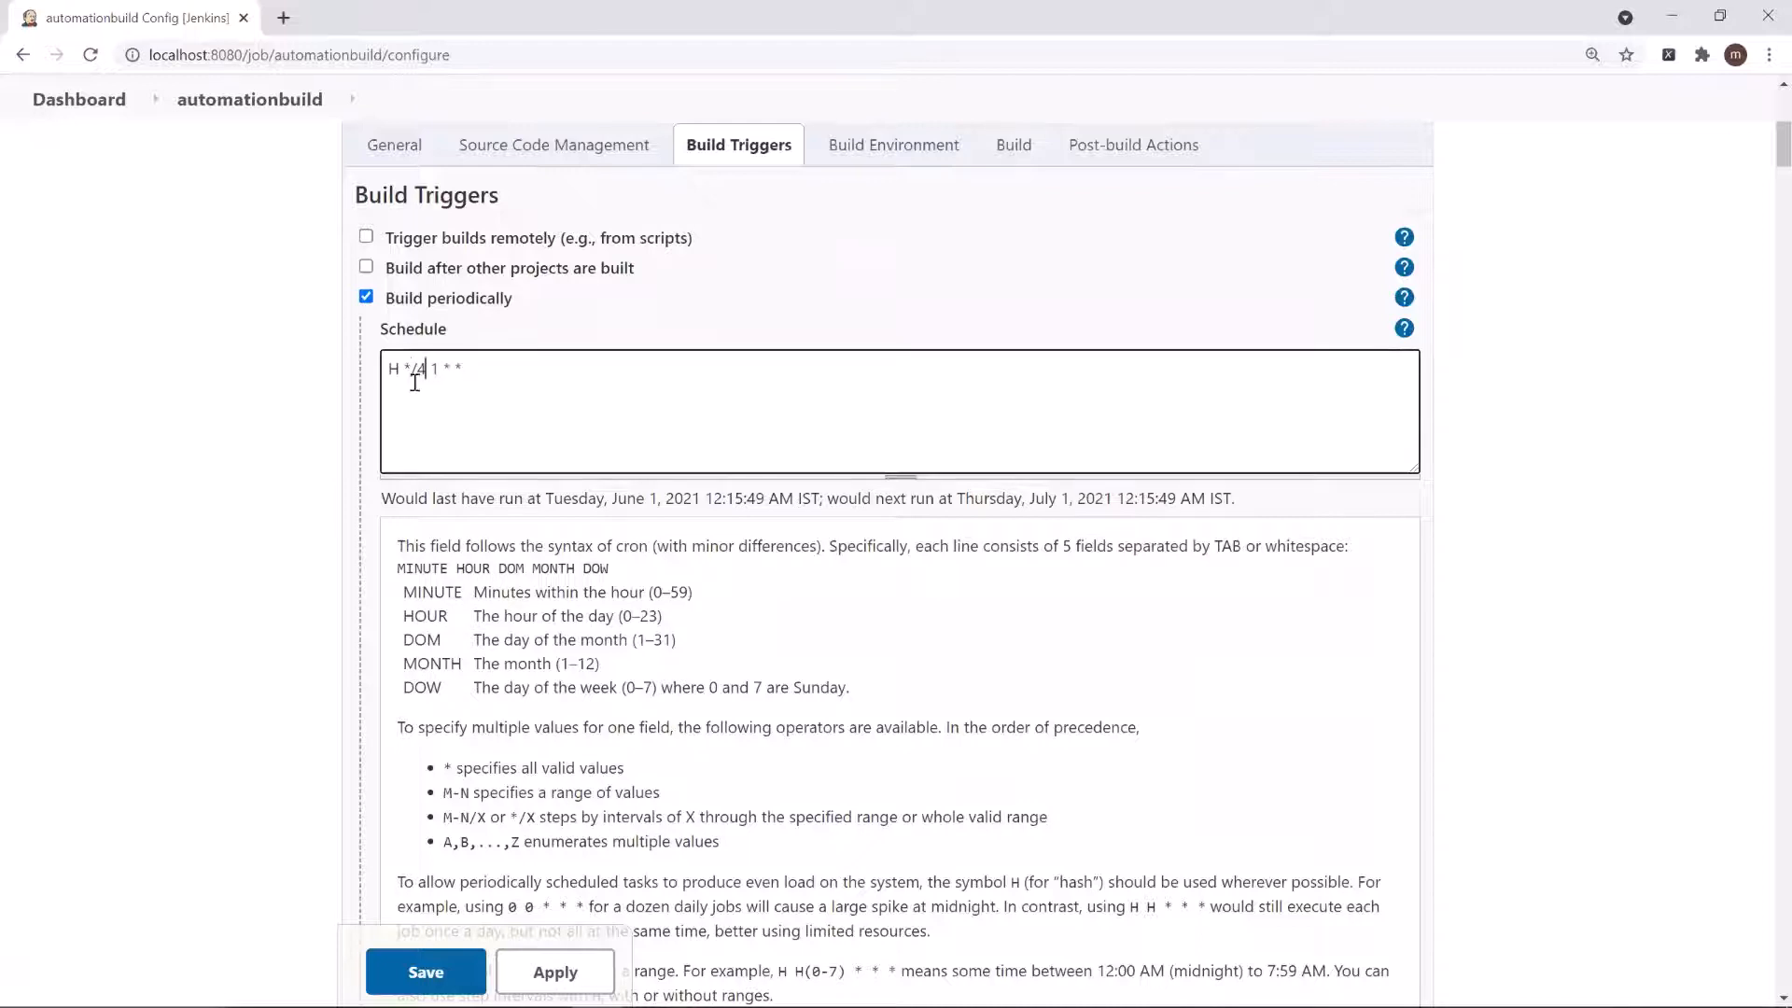
pyautogui.moveTo(1161, 501); pyautogui.dragTo(1113, 503)
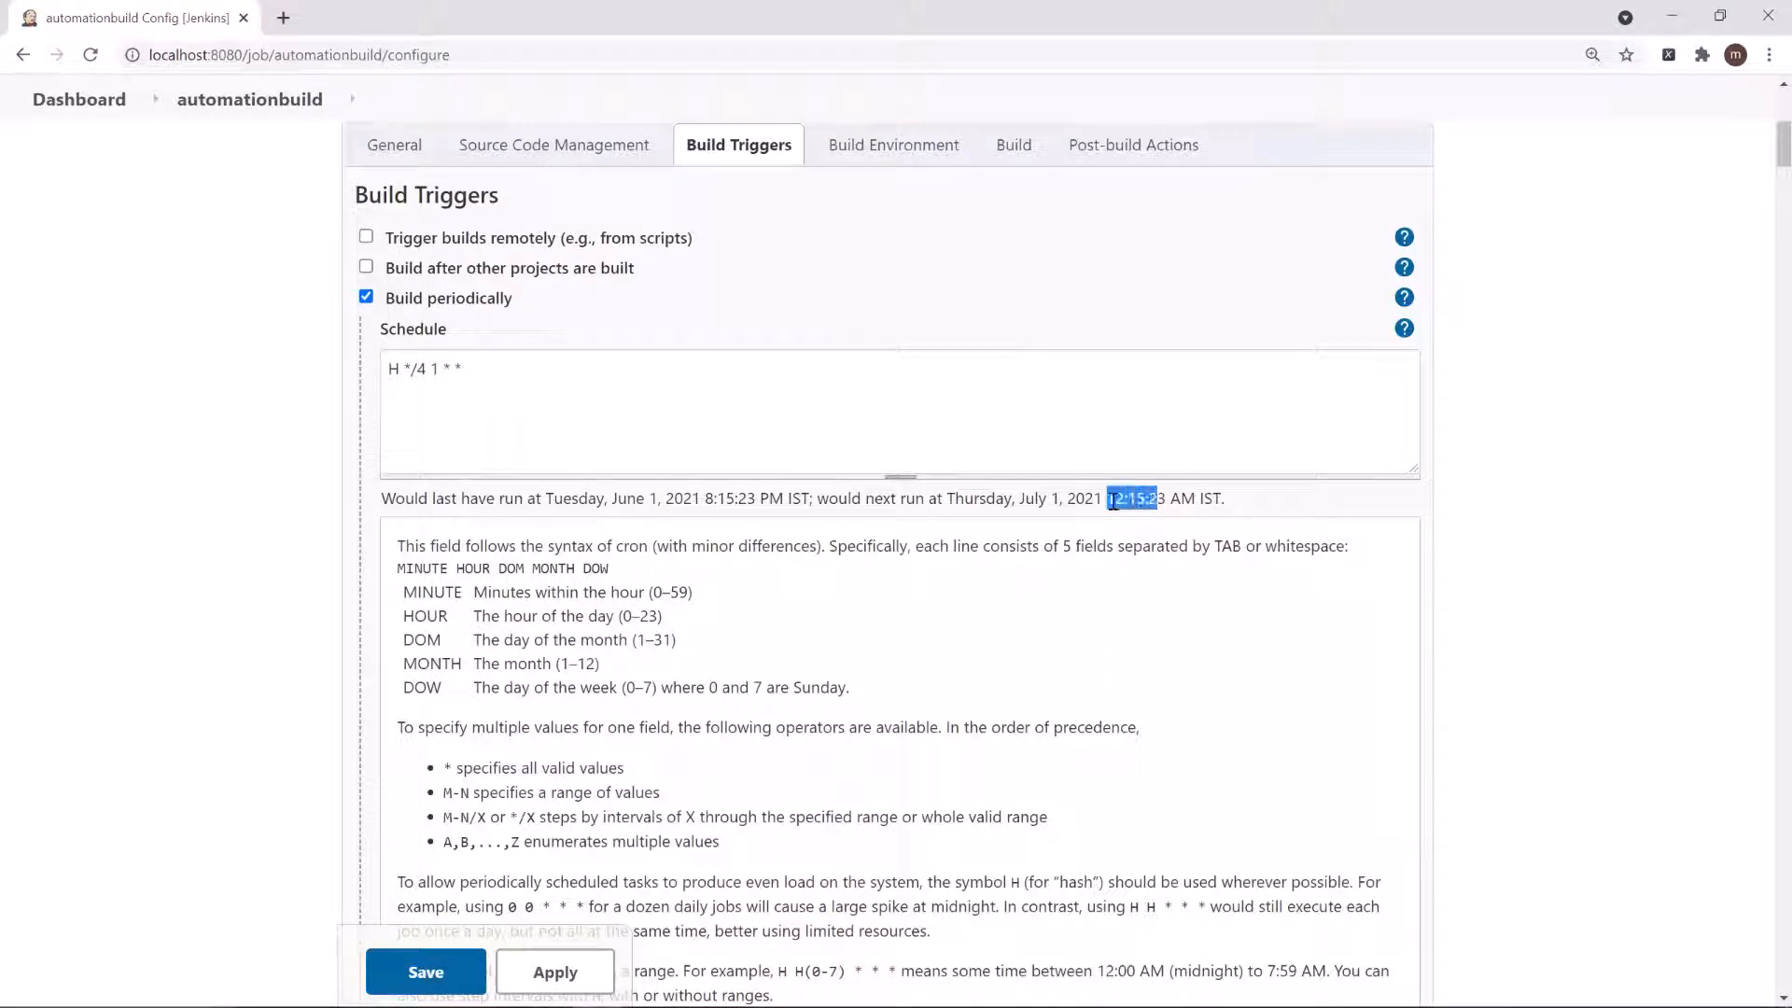
# Set the schedule's day-of-month field to * and its hour field to */3, checking the computed last and next run times.
pyautogui.click(443, 372)
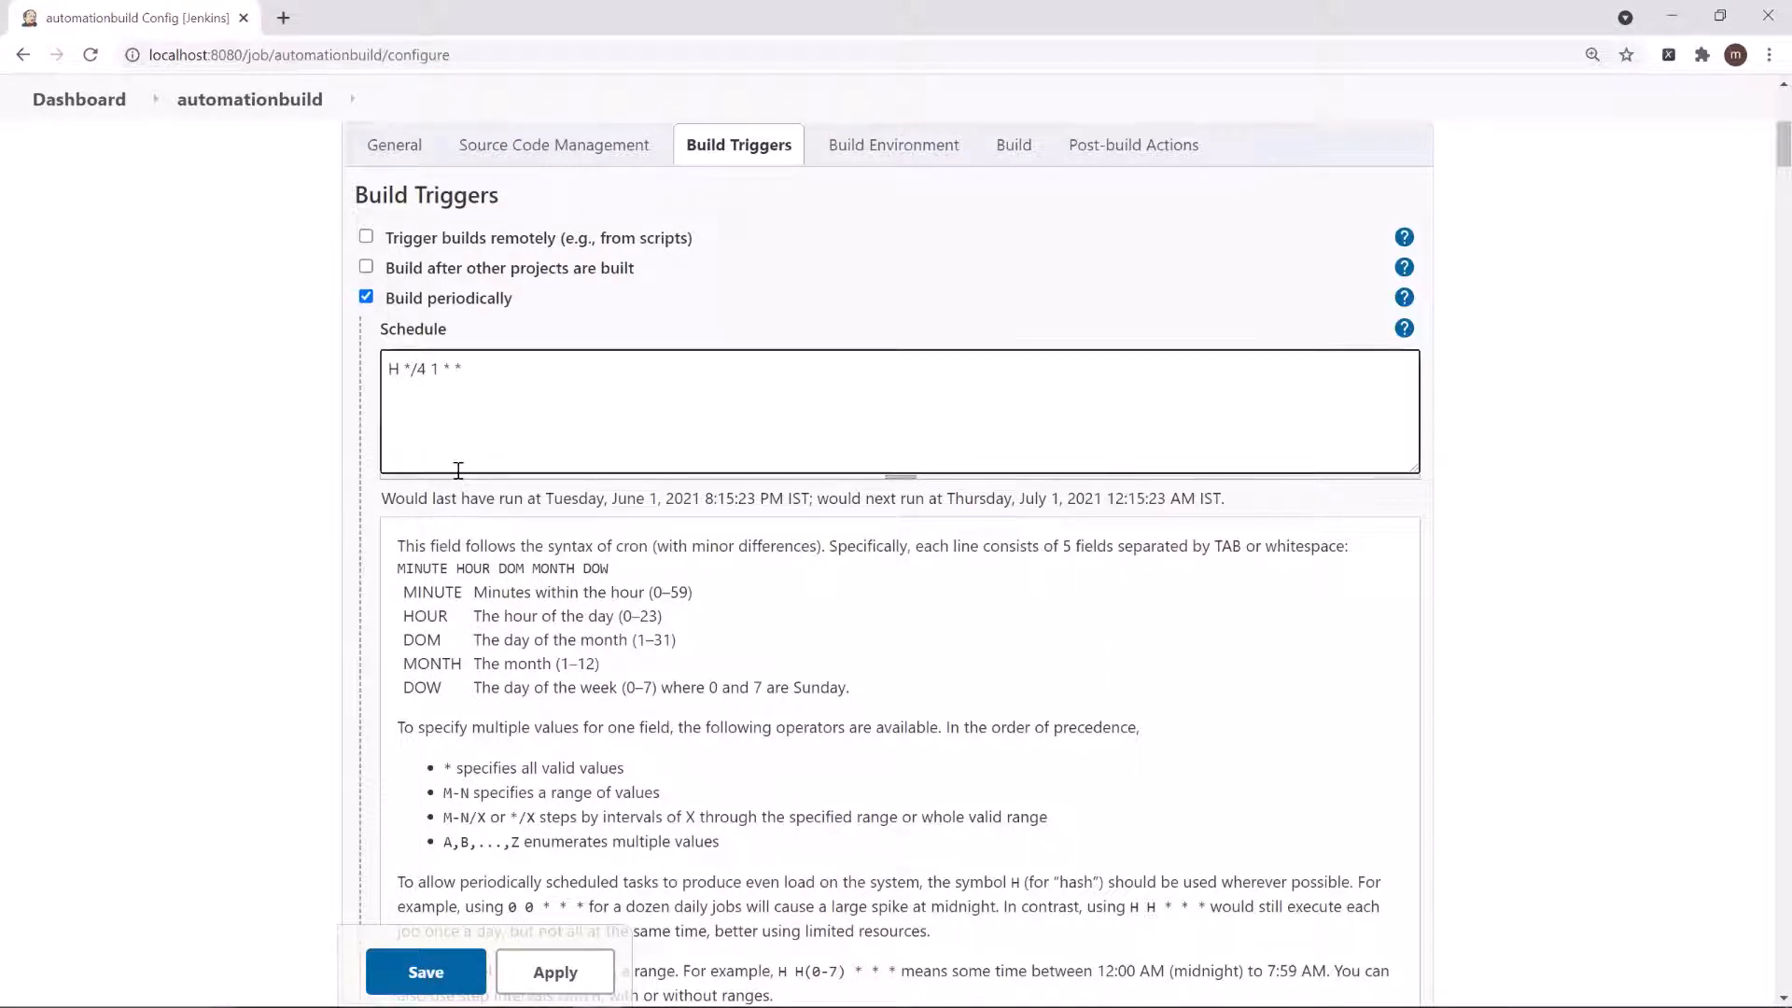
pyautogui.click(784, 500)
pyautogui.click(425, 457)
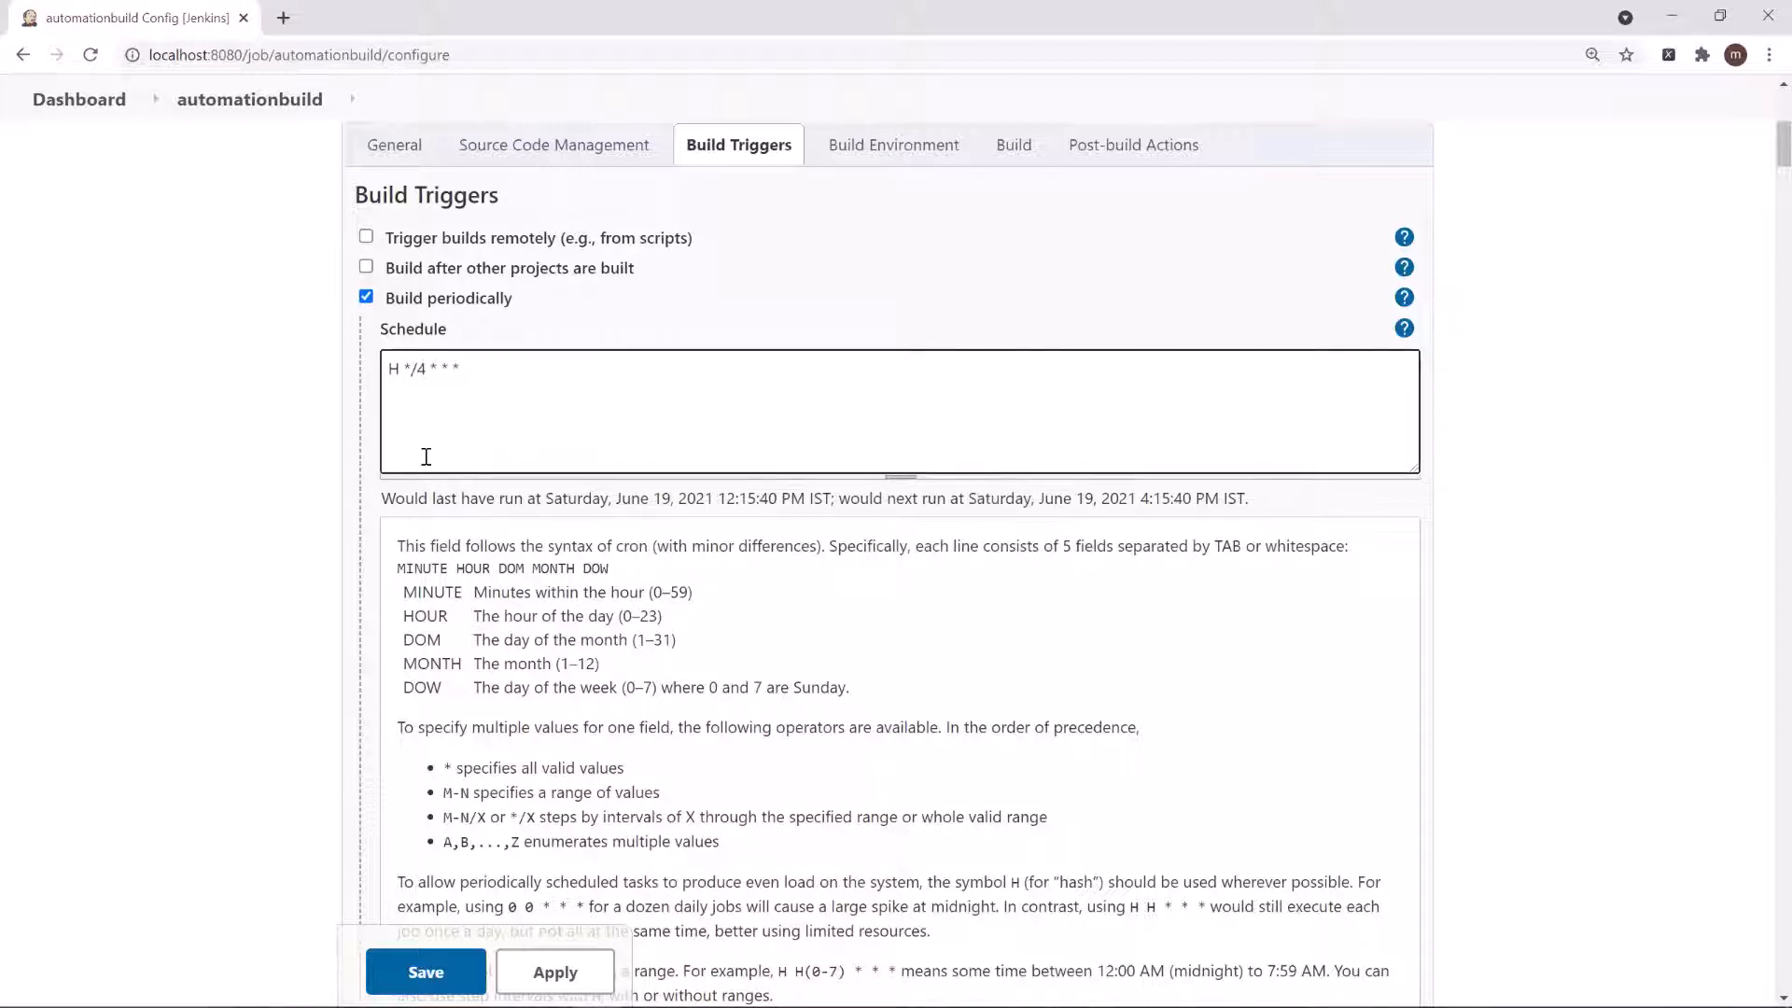
pyautogui.press('BackSpace')
pyautogui.write('3')
pyautogui.click(460, 509)
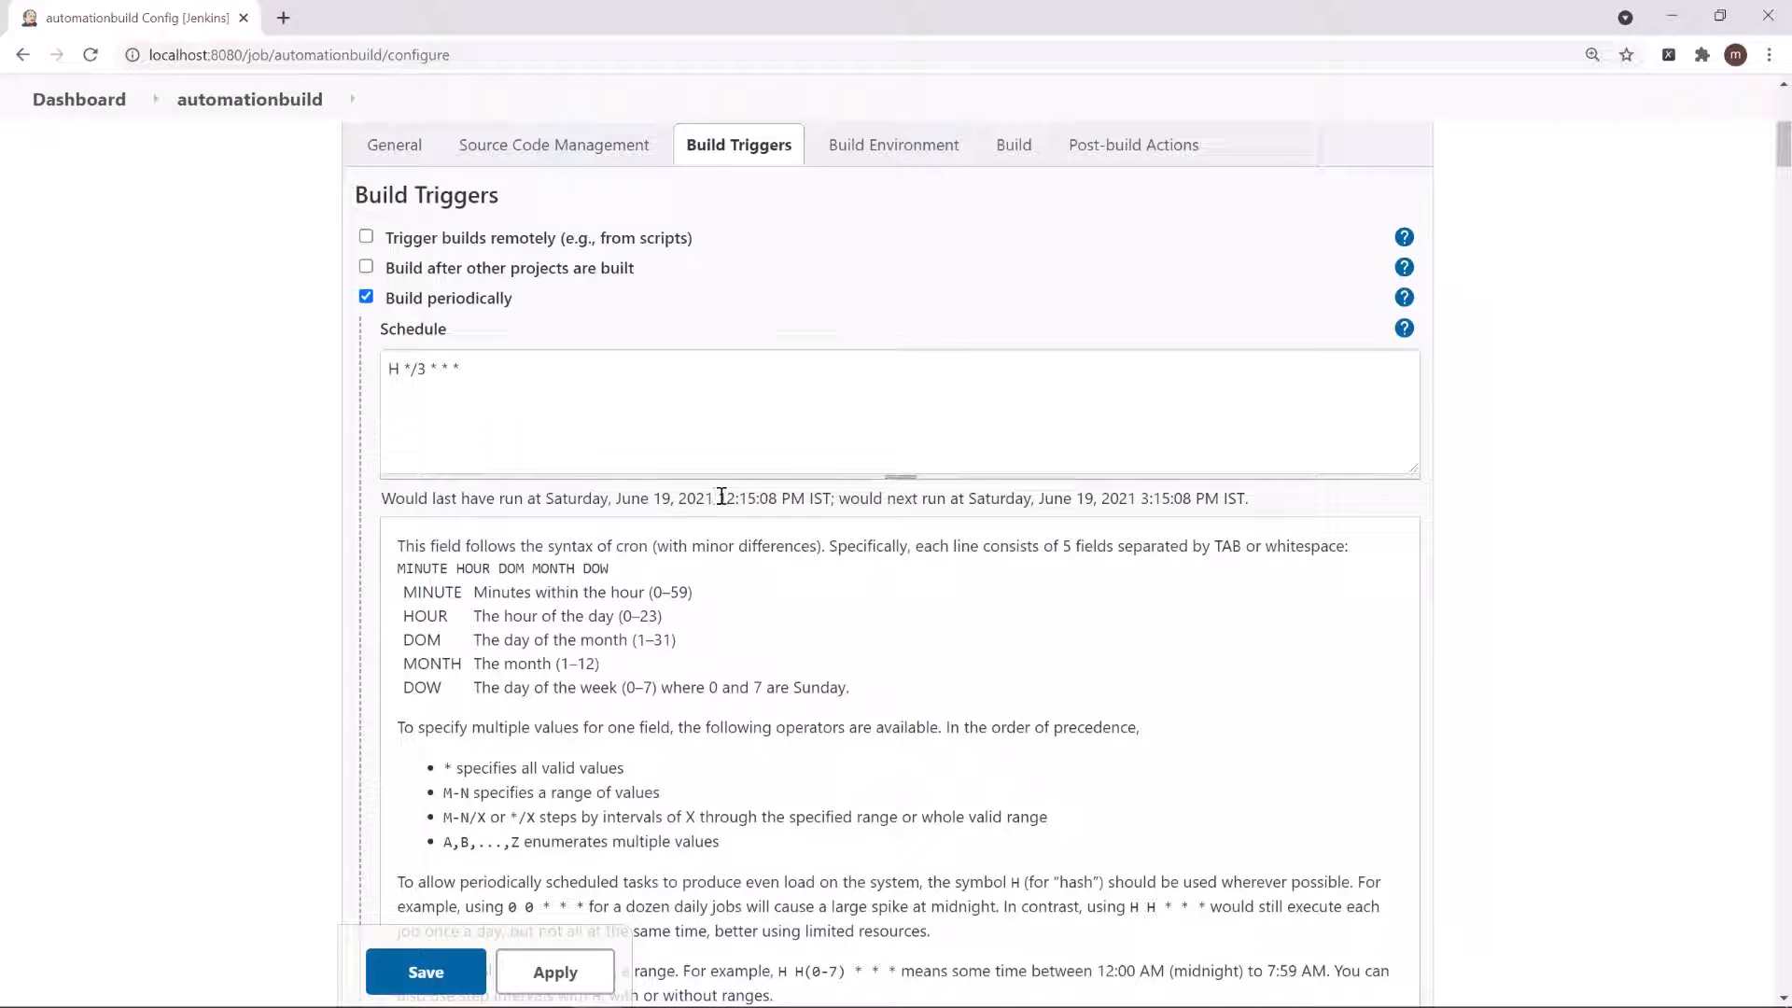
pyautogui.moveTo(721, 496); pyautogui.dragTo(768, 496)
pyautogui.moveTo(1140, 499); pyautogui.dragTo(1182, 500)
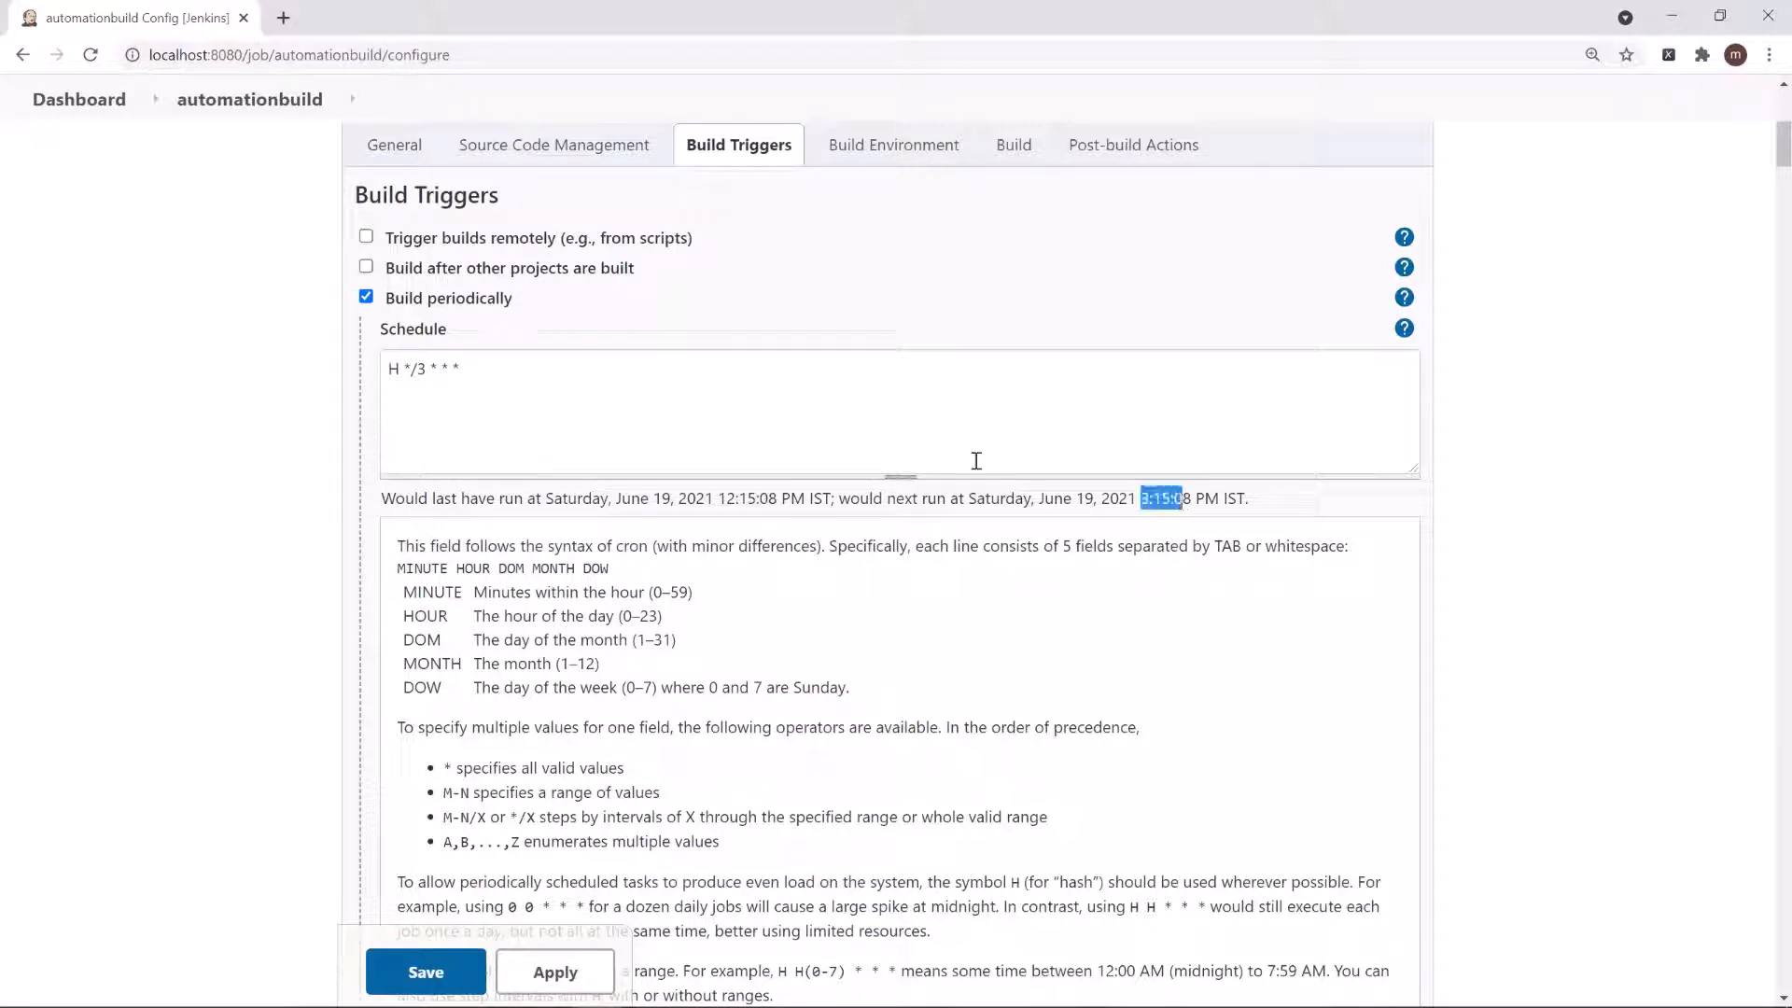
# Change the schedule to */15 * * * * for a run every fifteen minutes and check the computed last and next run times.
pyautogui.click(426, 367)
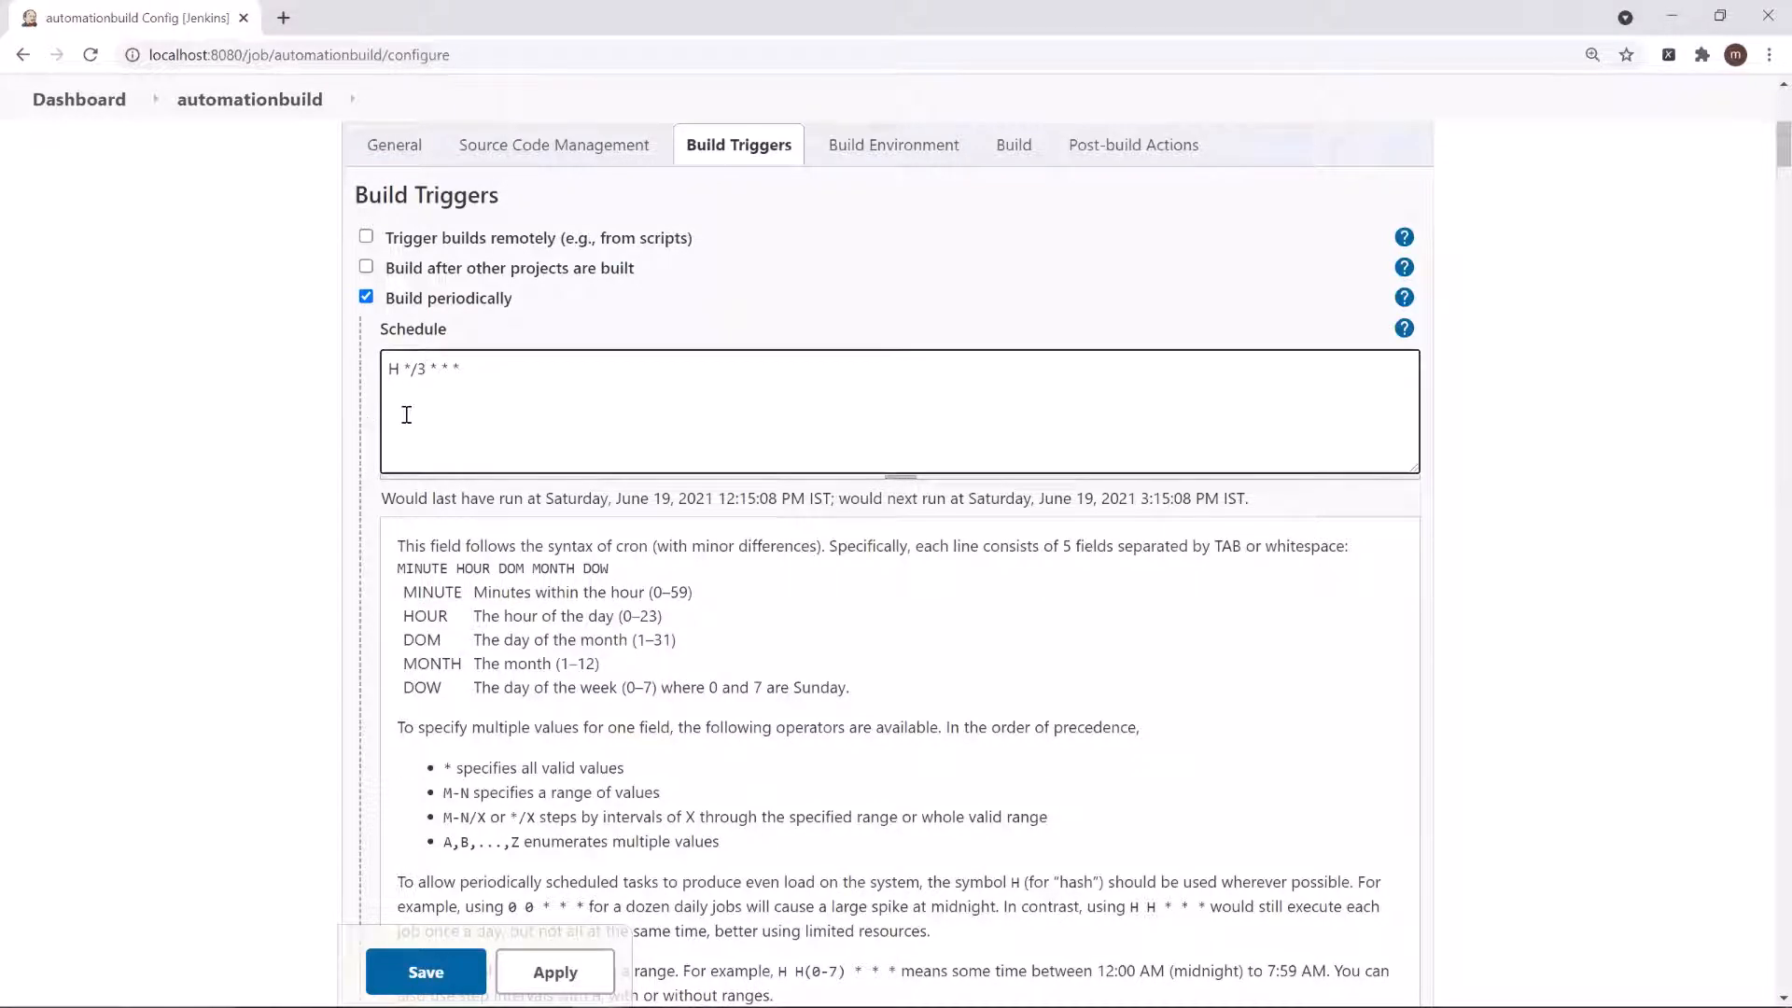
pyautogui.press('BackSpace')
pyautogui.press('BackSpace')
pyautogui.press('Left')
pyautogui.press('BackSpace')
pyautogui.press('BackSpace')
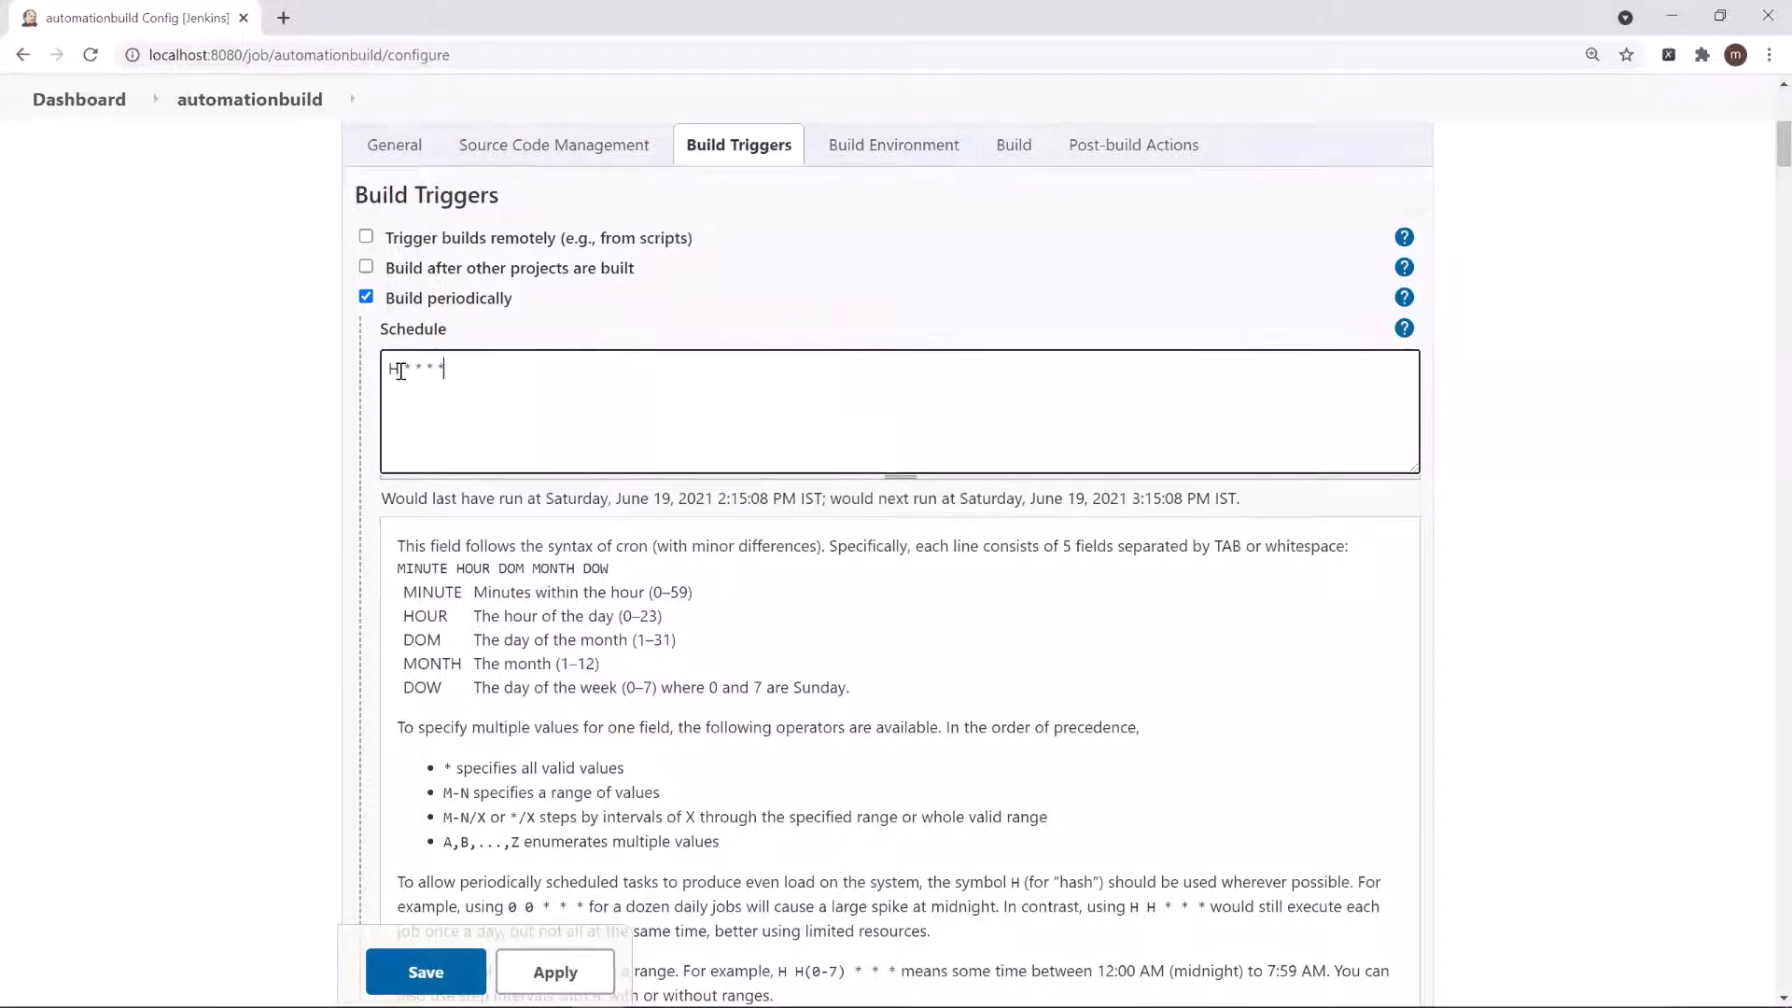
pyautogui.write('*')
pyautogui.click(607, 560)
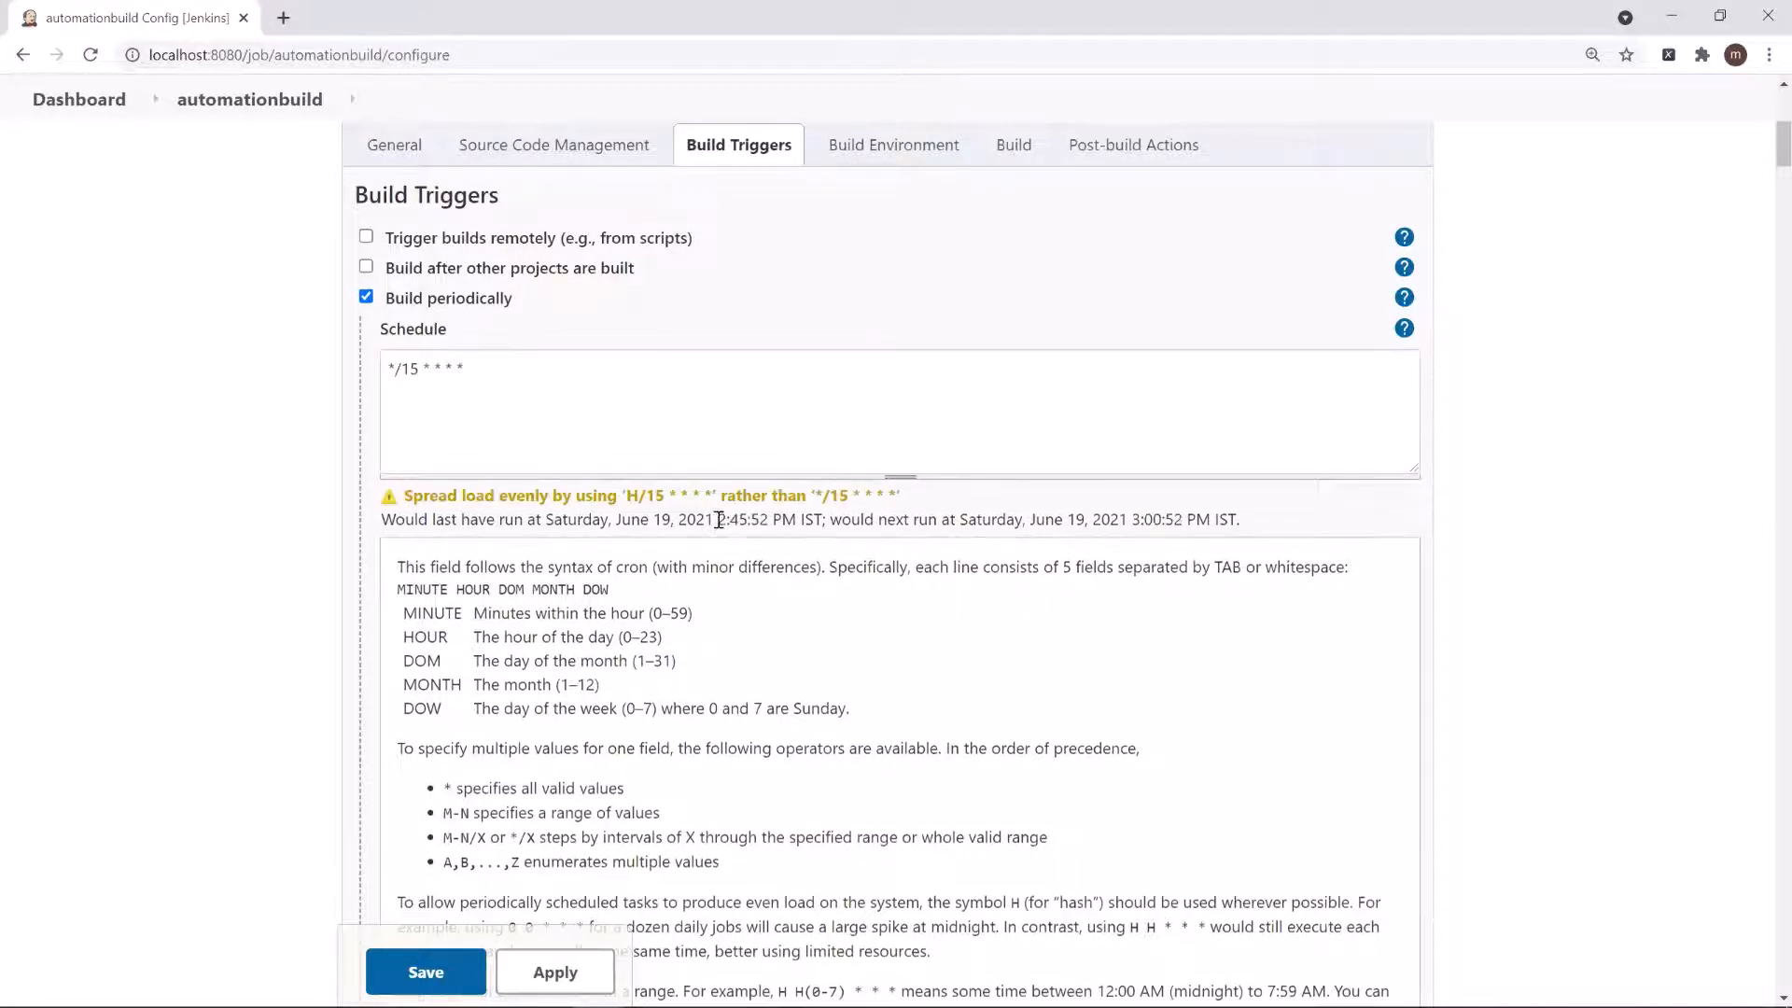
pyautogui.moveTo(716, 520); pyautogui.dragTo(751, 520)
pyautogui.moveTo(1131, 519); pyautogui.dragTo(1186, 520)
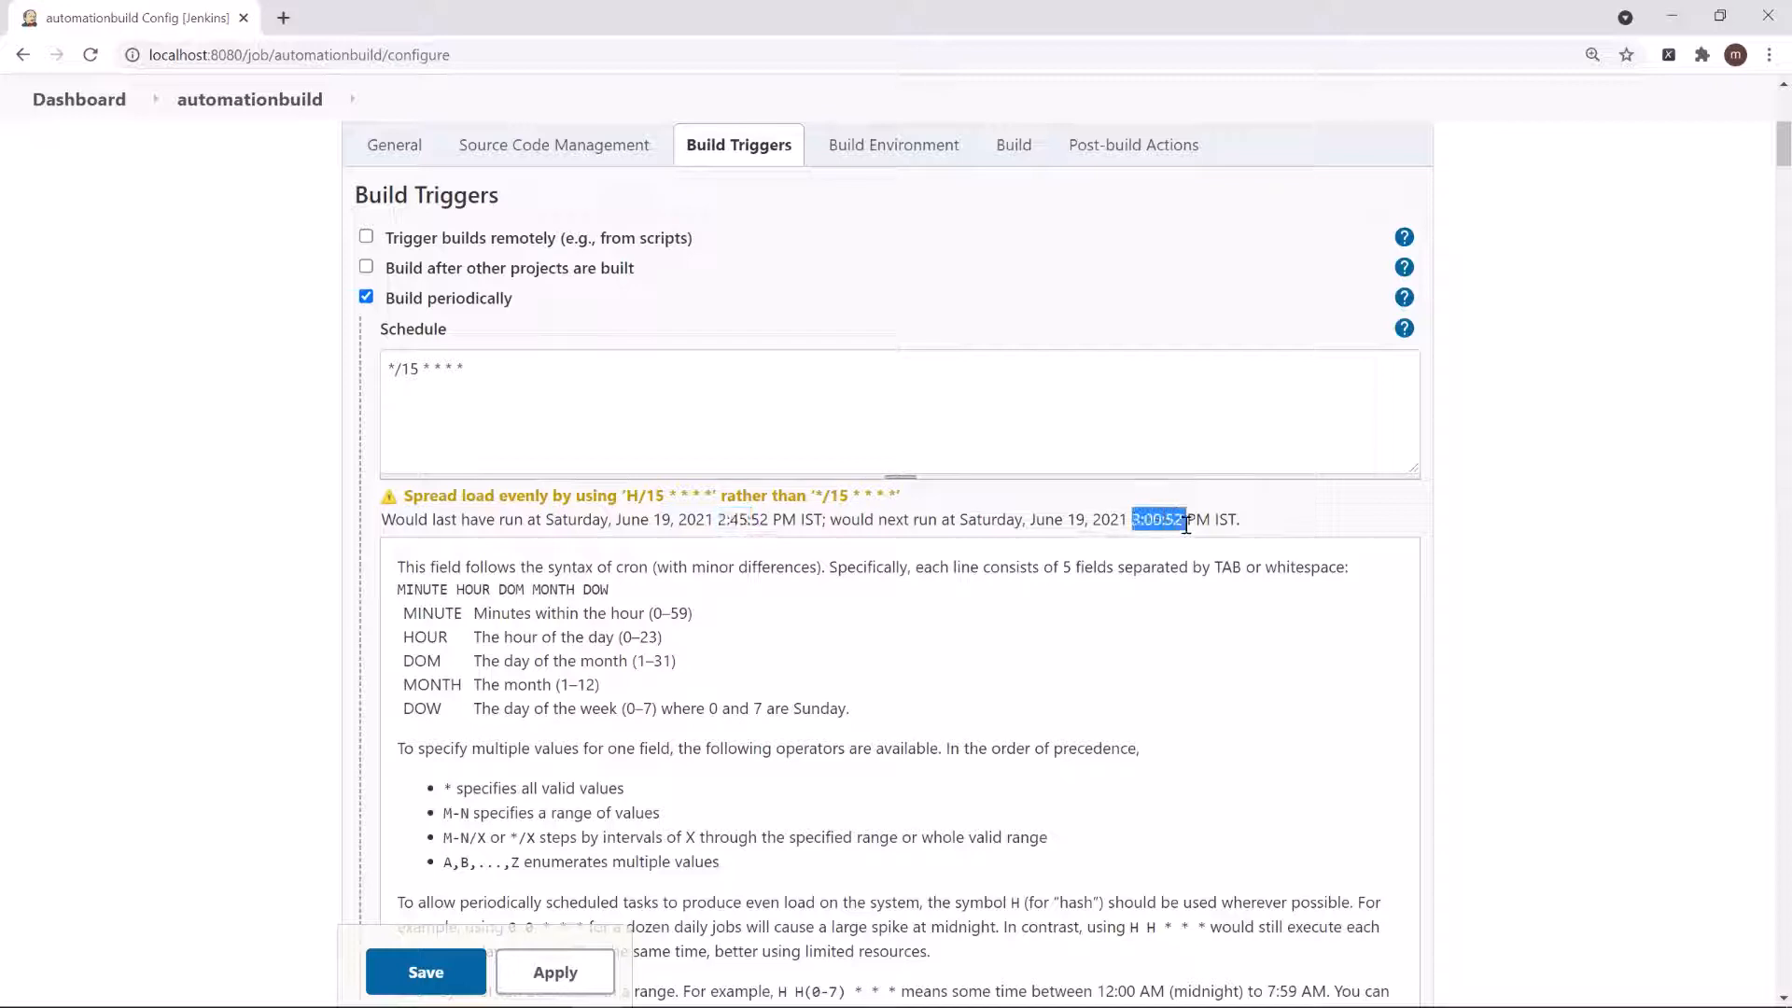
# Change the schedule to H * * * 1-5 for weekday-only runs and check the weekdays computed for the last and next runs.
pyautogui.click(422, 366)
pyautogui.press('BackSpace')
pyautogui.press('BackSpace')
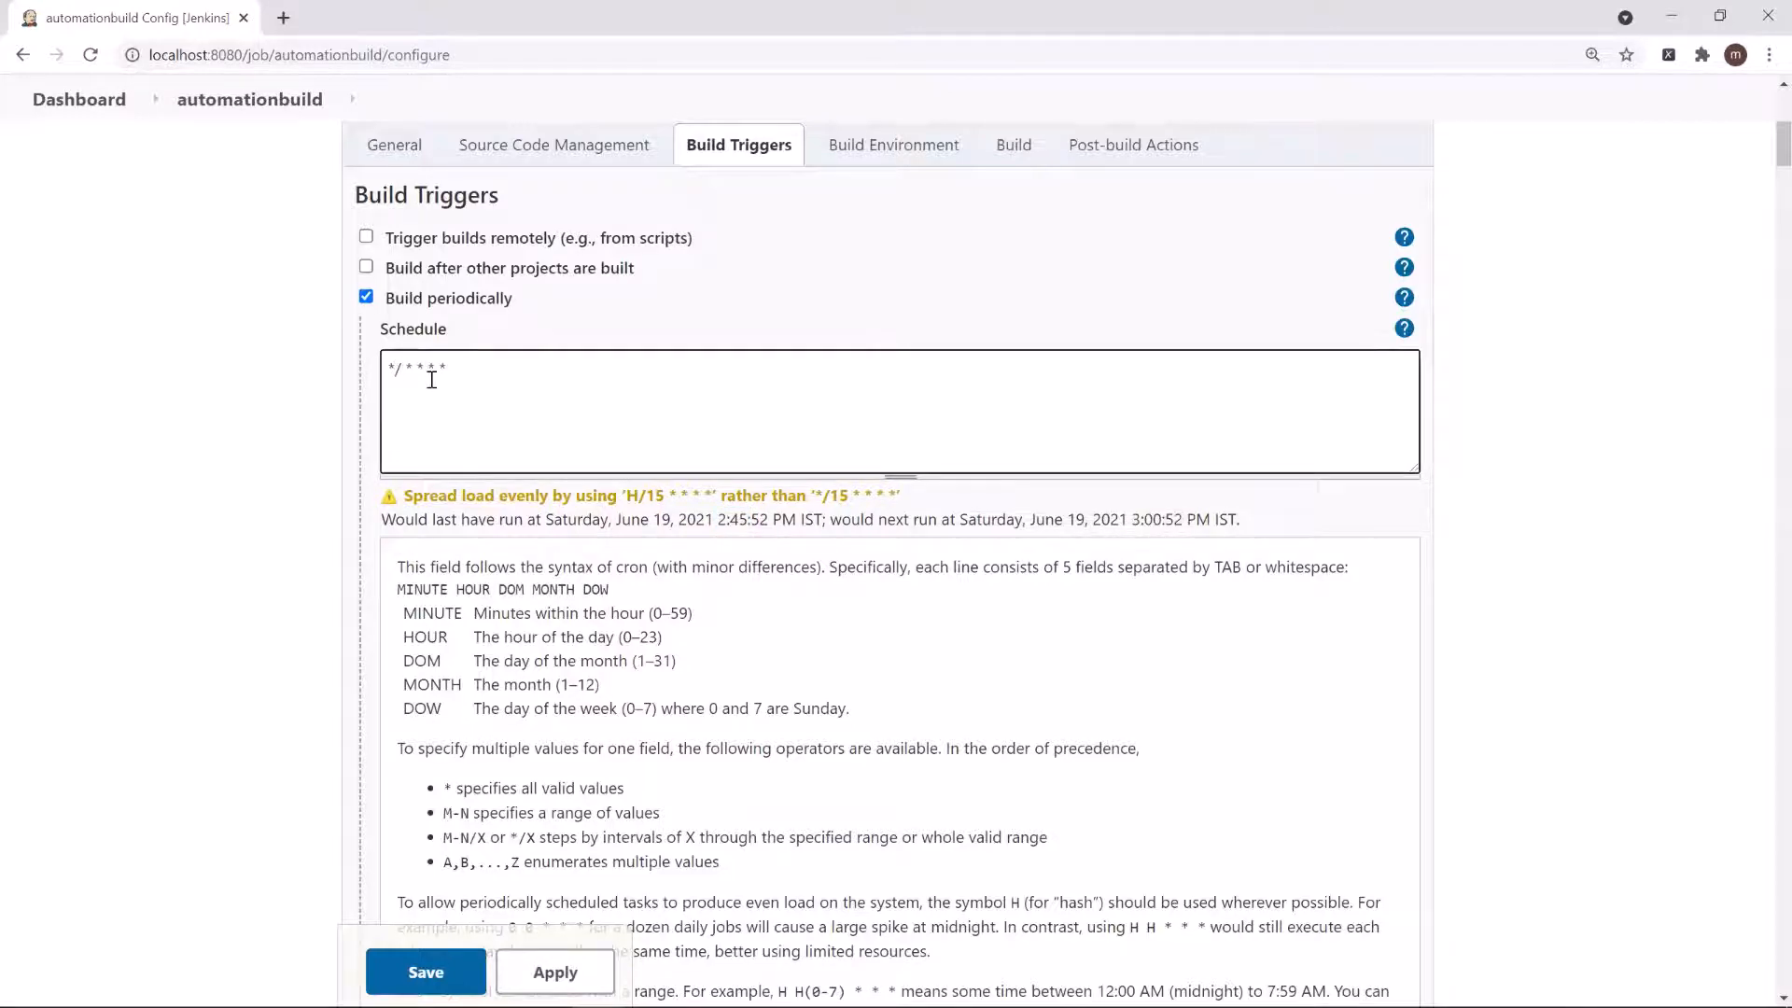
pyautogui.press('BackSpace')
pyautogui.press('End')
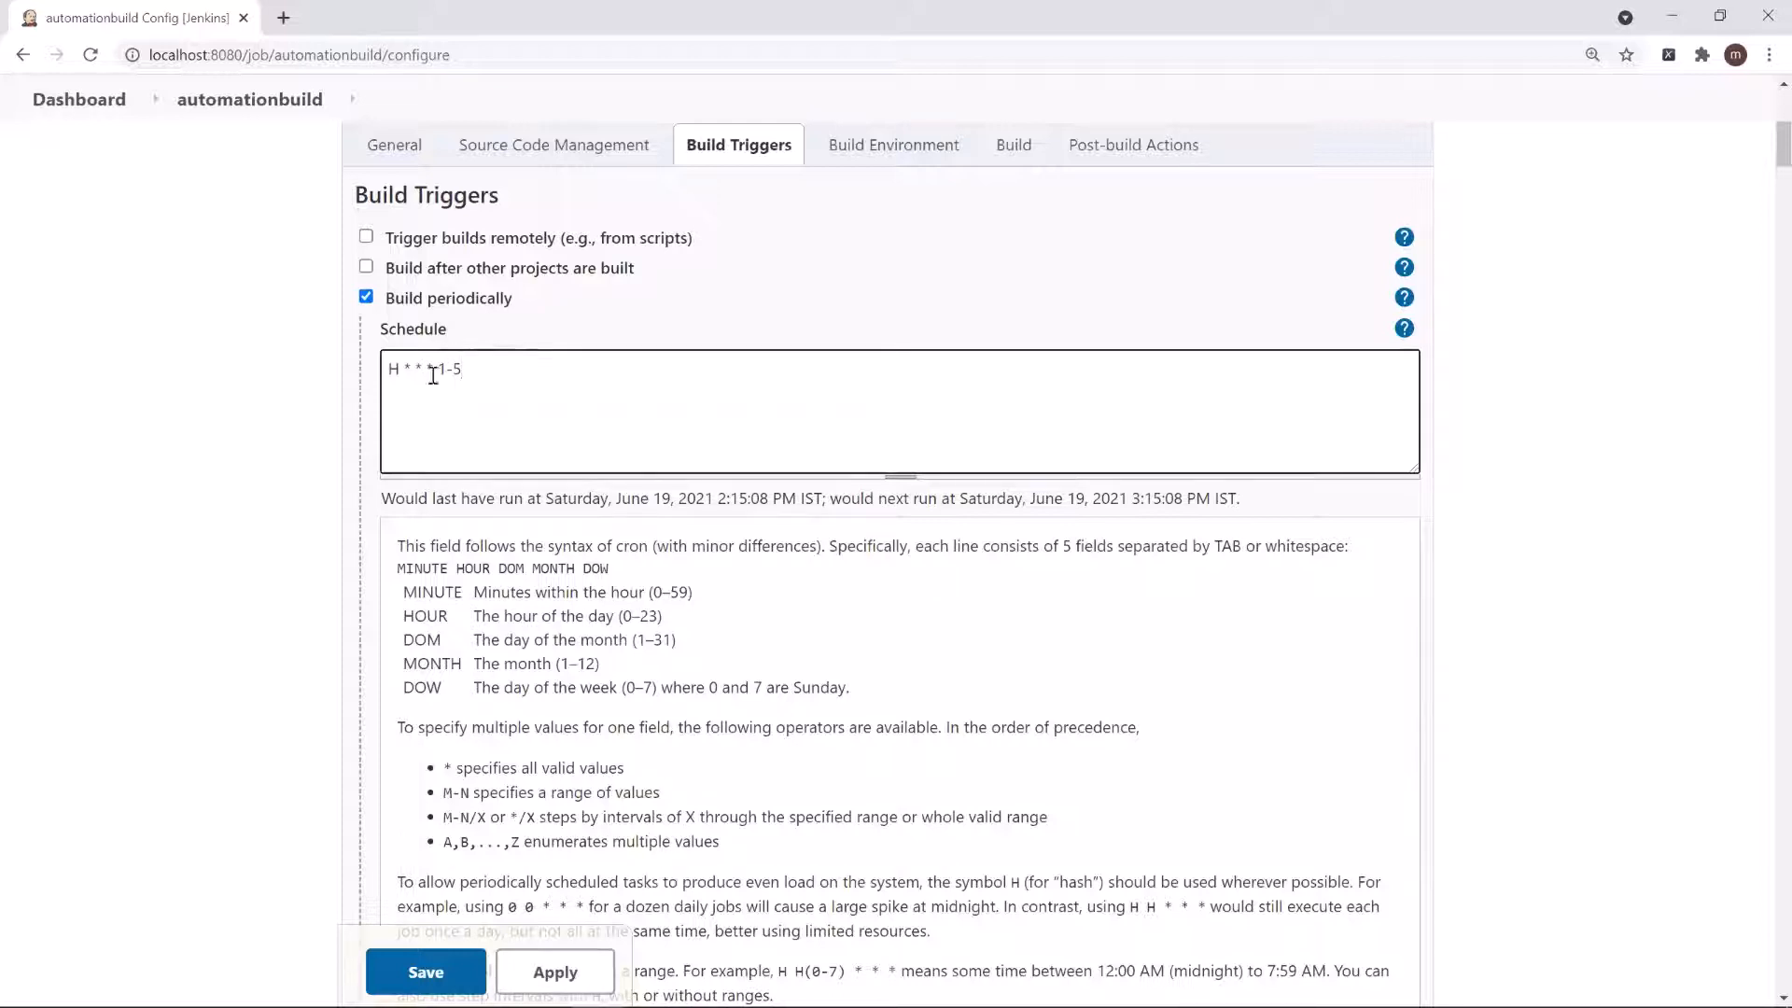
pyautogui.click(574, 492)
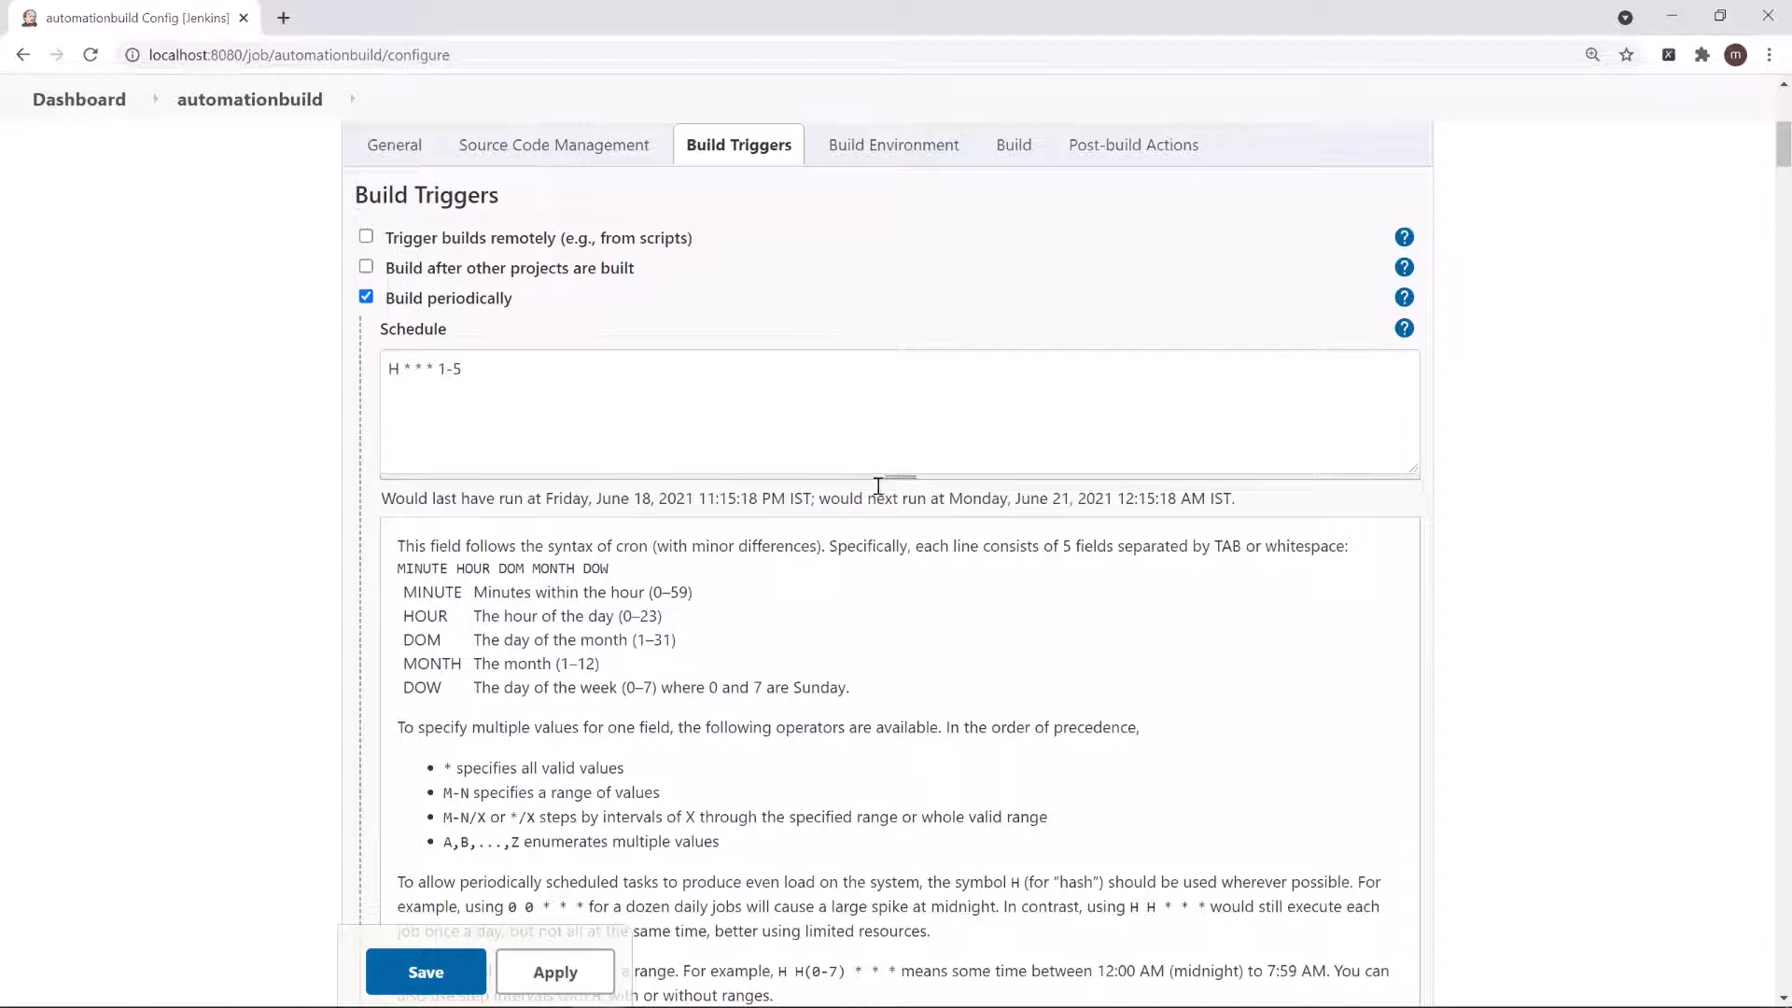
pyautogui.doubleClick(564, 495)
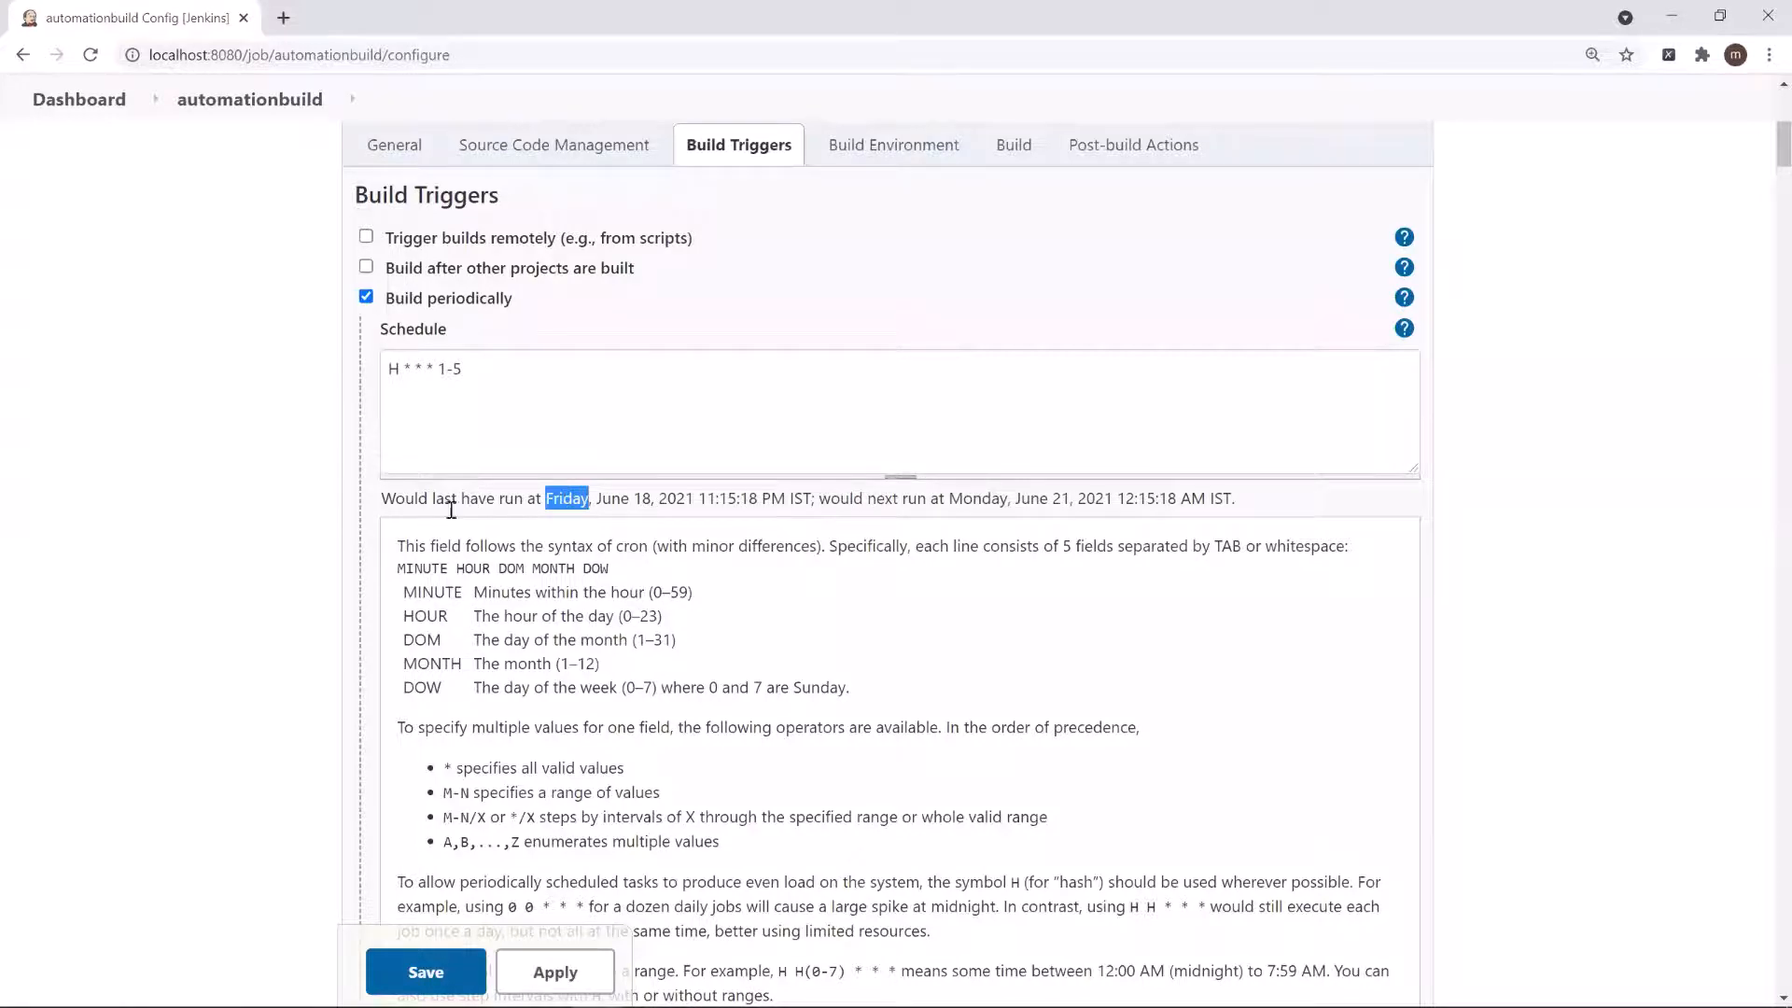
pyautogui.doubleClick(975, 497)
pyautogui.doubleClick(1031, 498)
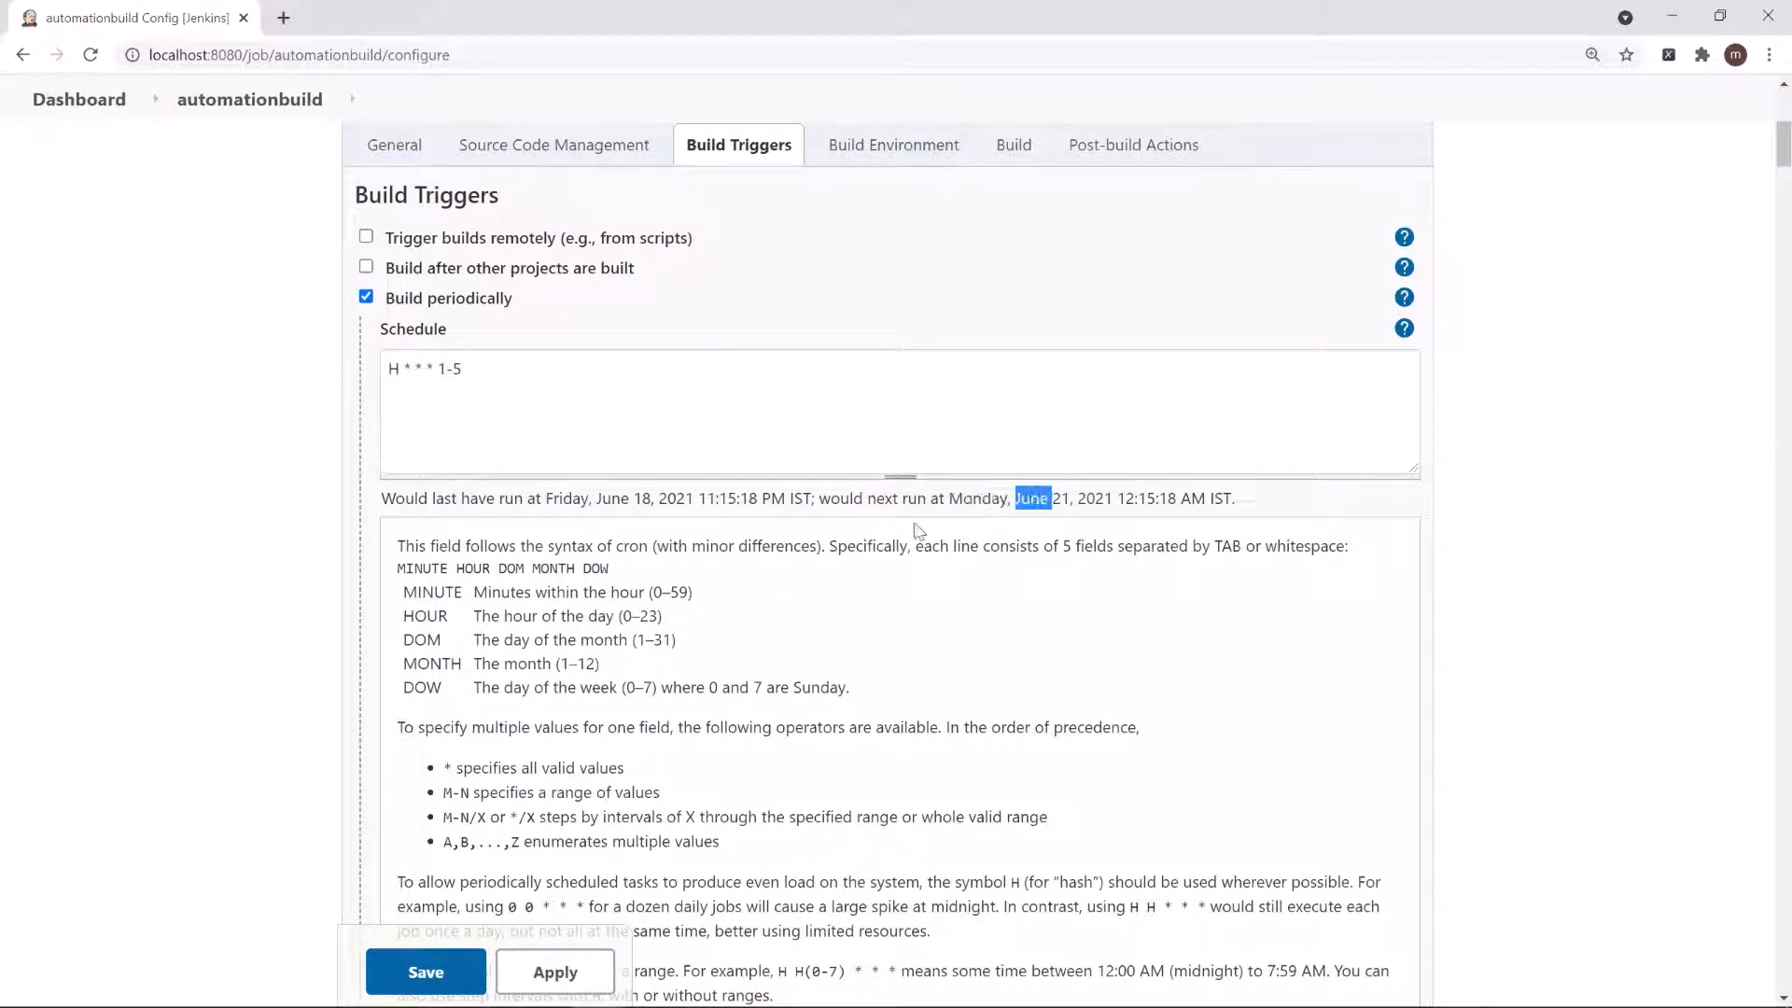
pyautogui.doubleClick(973, 499)
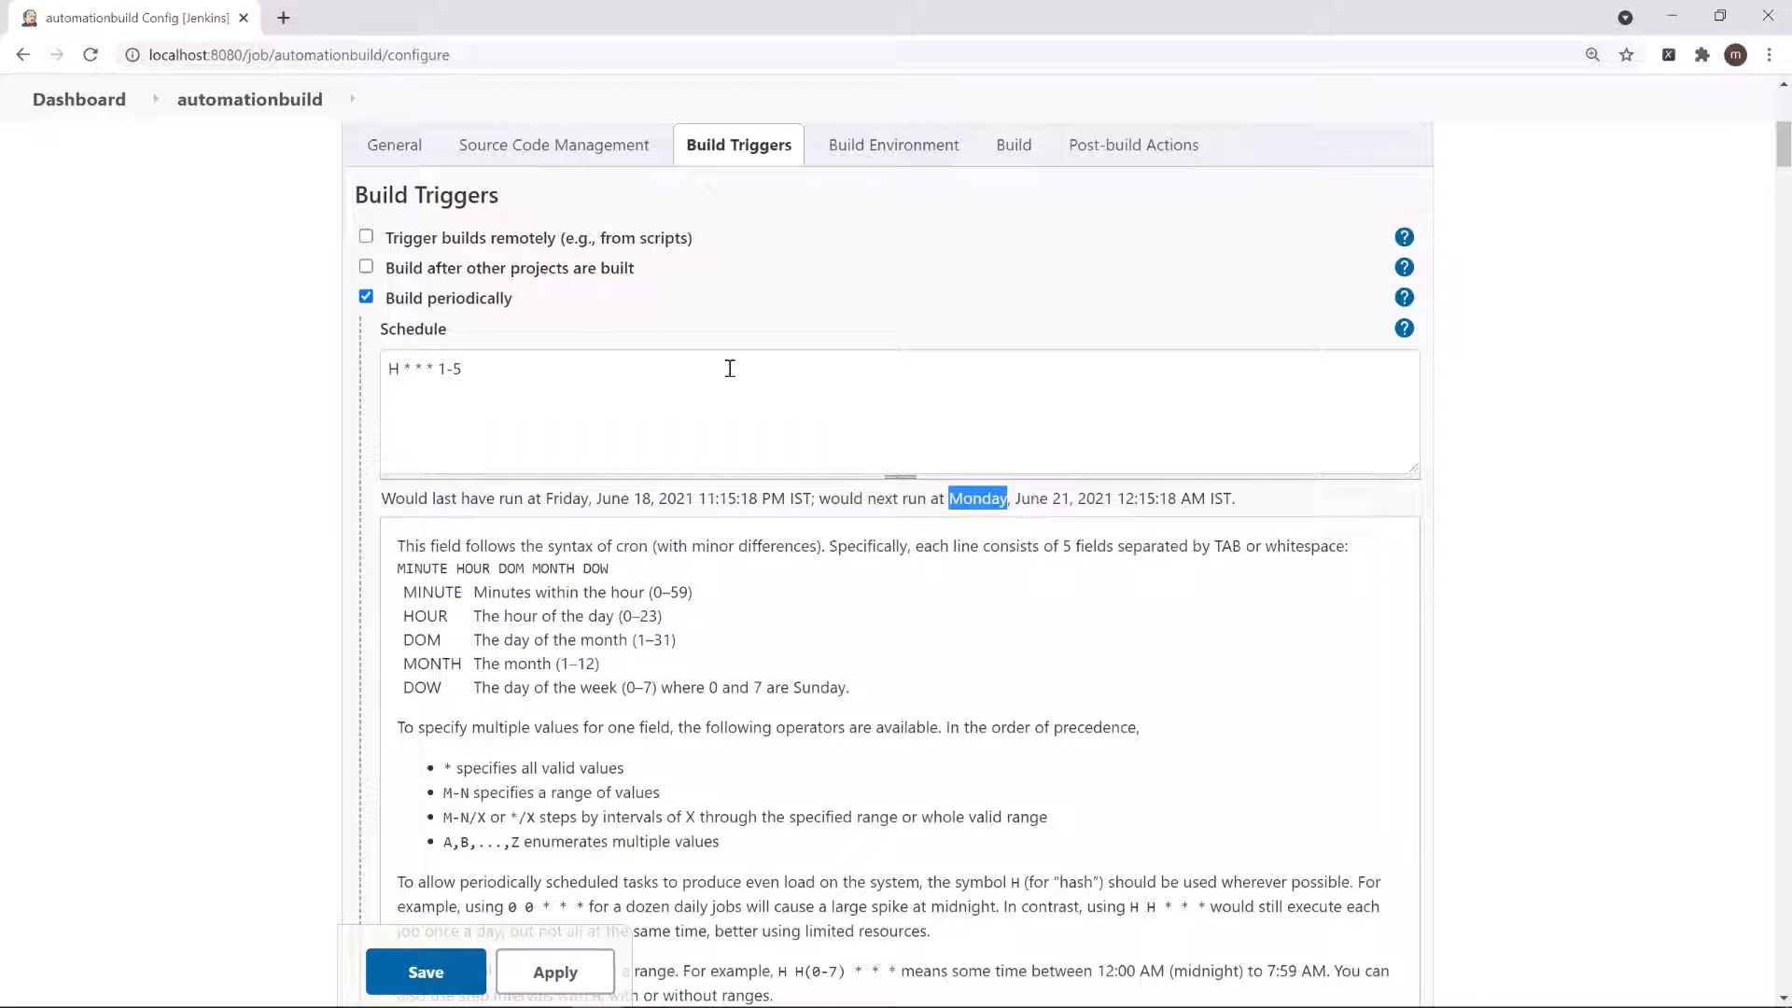
# Set the schedule's day-of-week field to 6,0 and its hour field to 0, checking the computed weekend run dates.
pyautogui.click(460, 370)
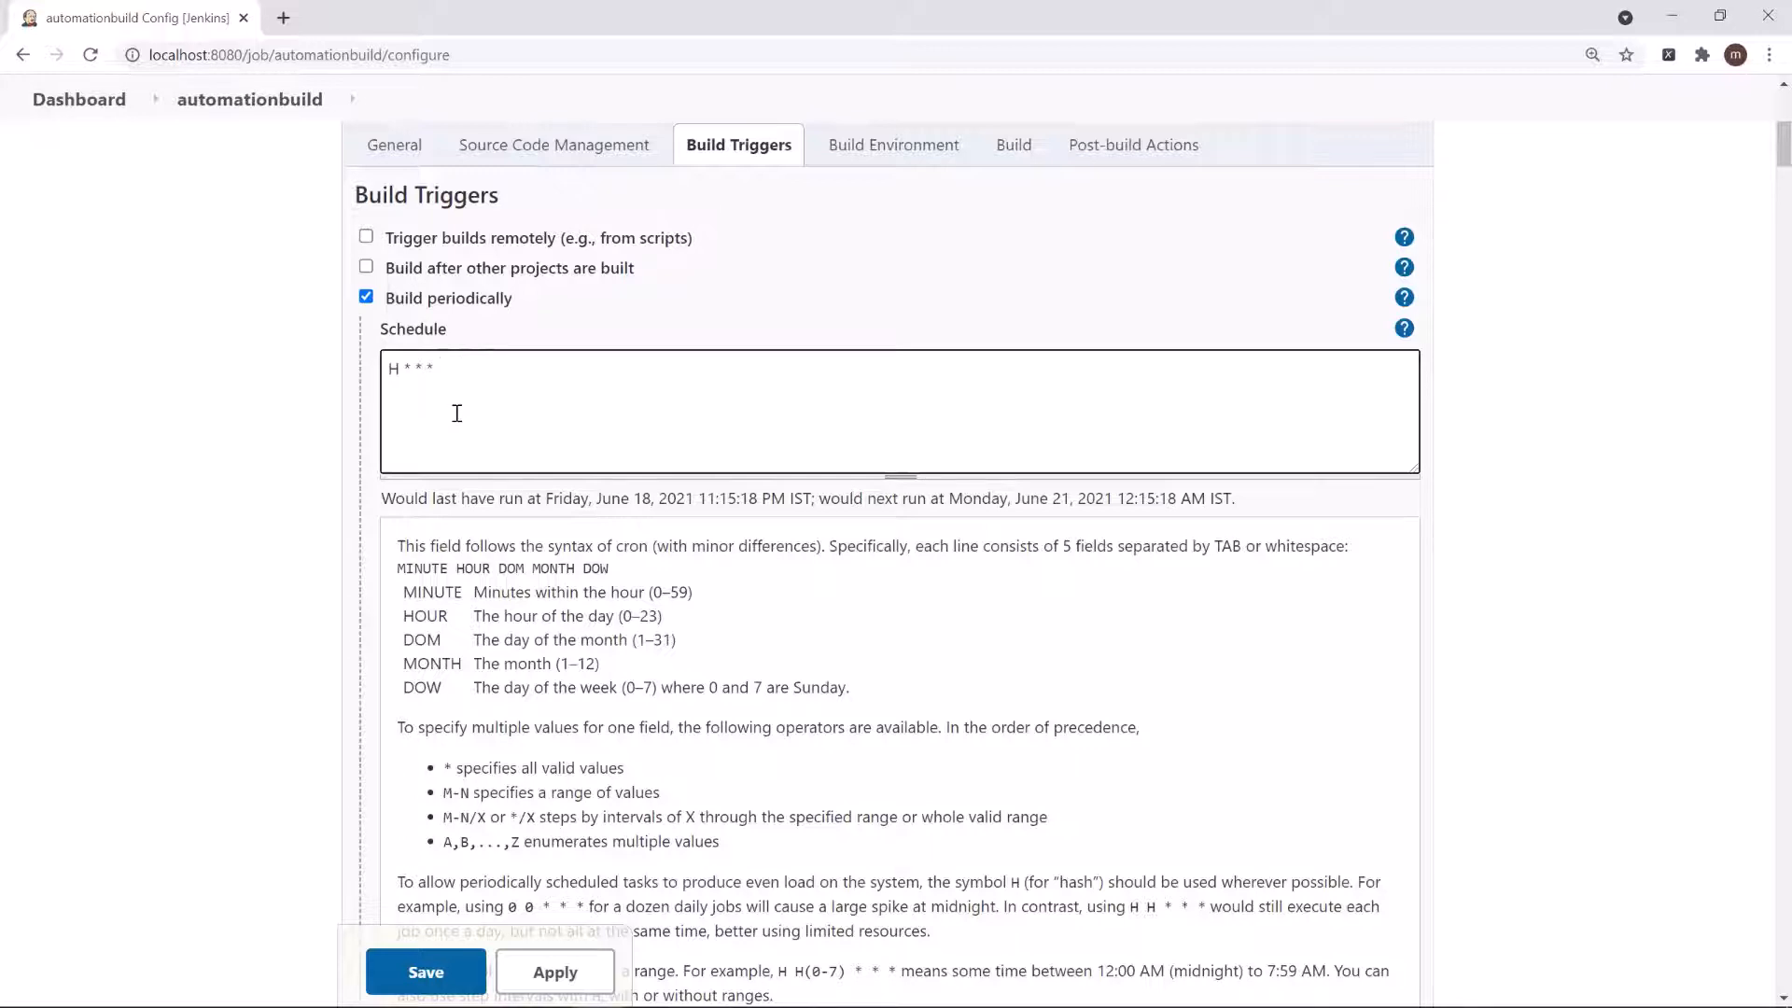
pyautogui.click(468, 368)
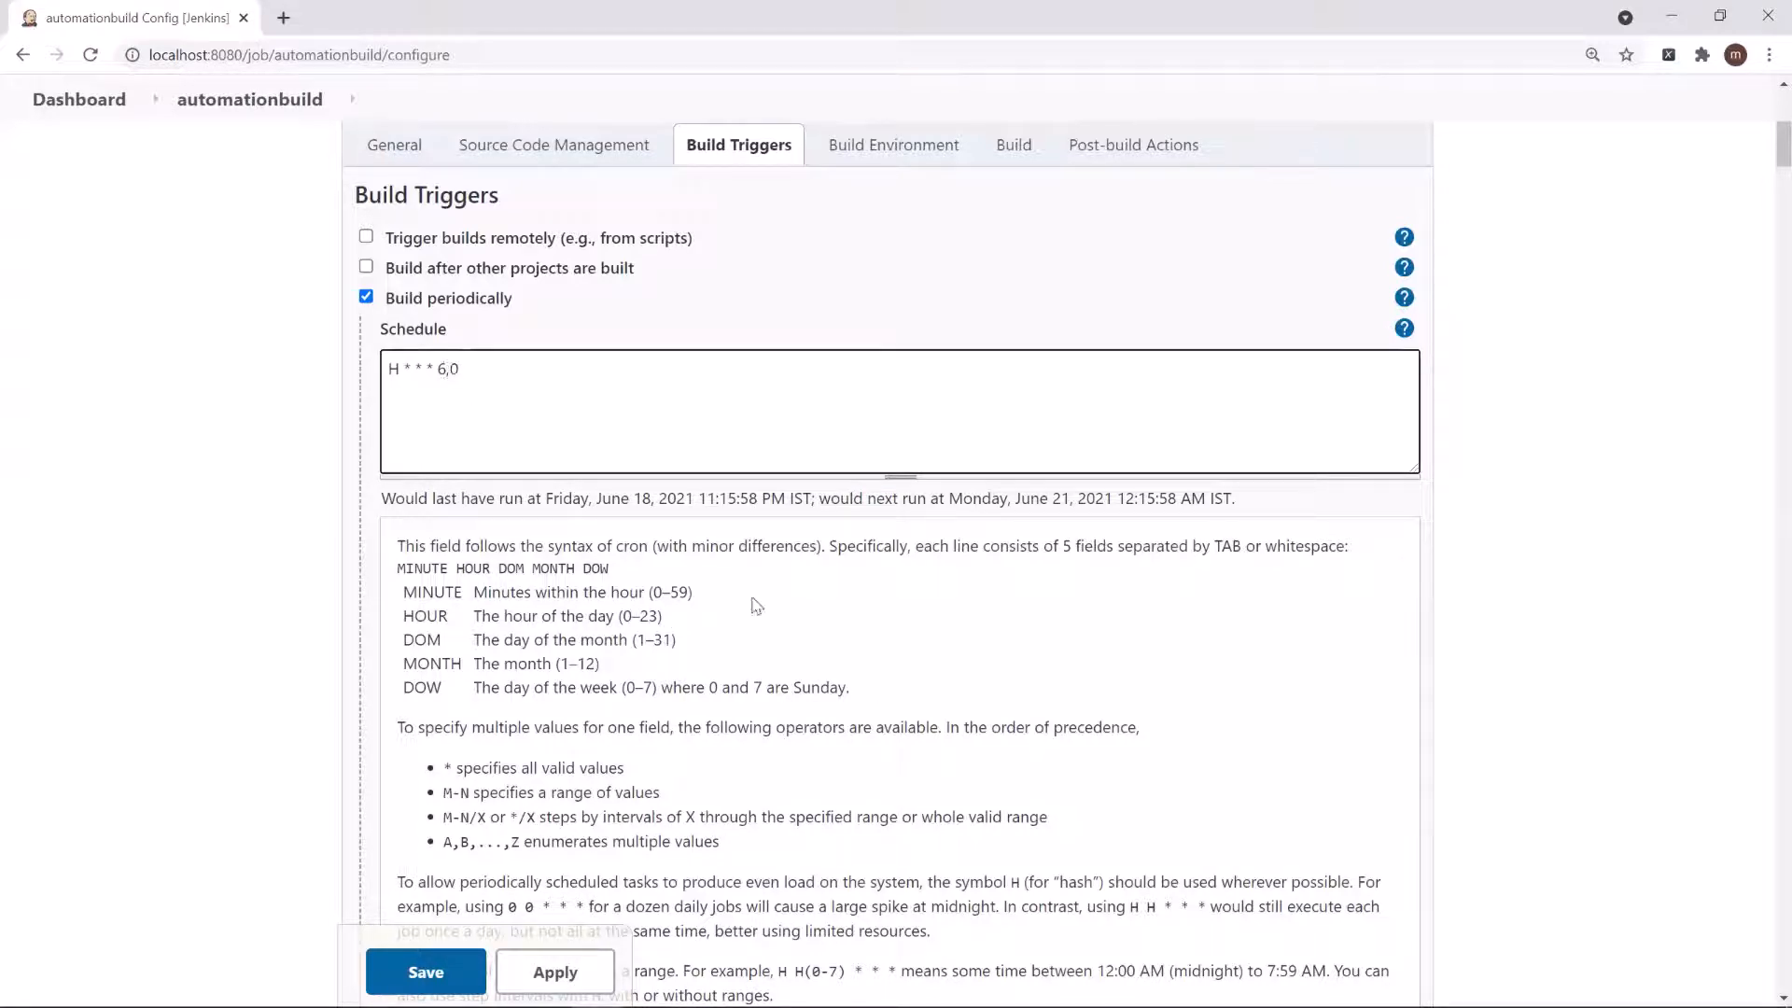
pyautogui.click(708, 504)
pyautogui.press('BackSpace')
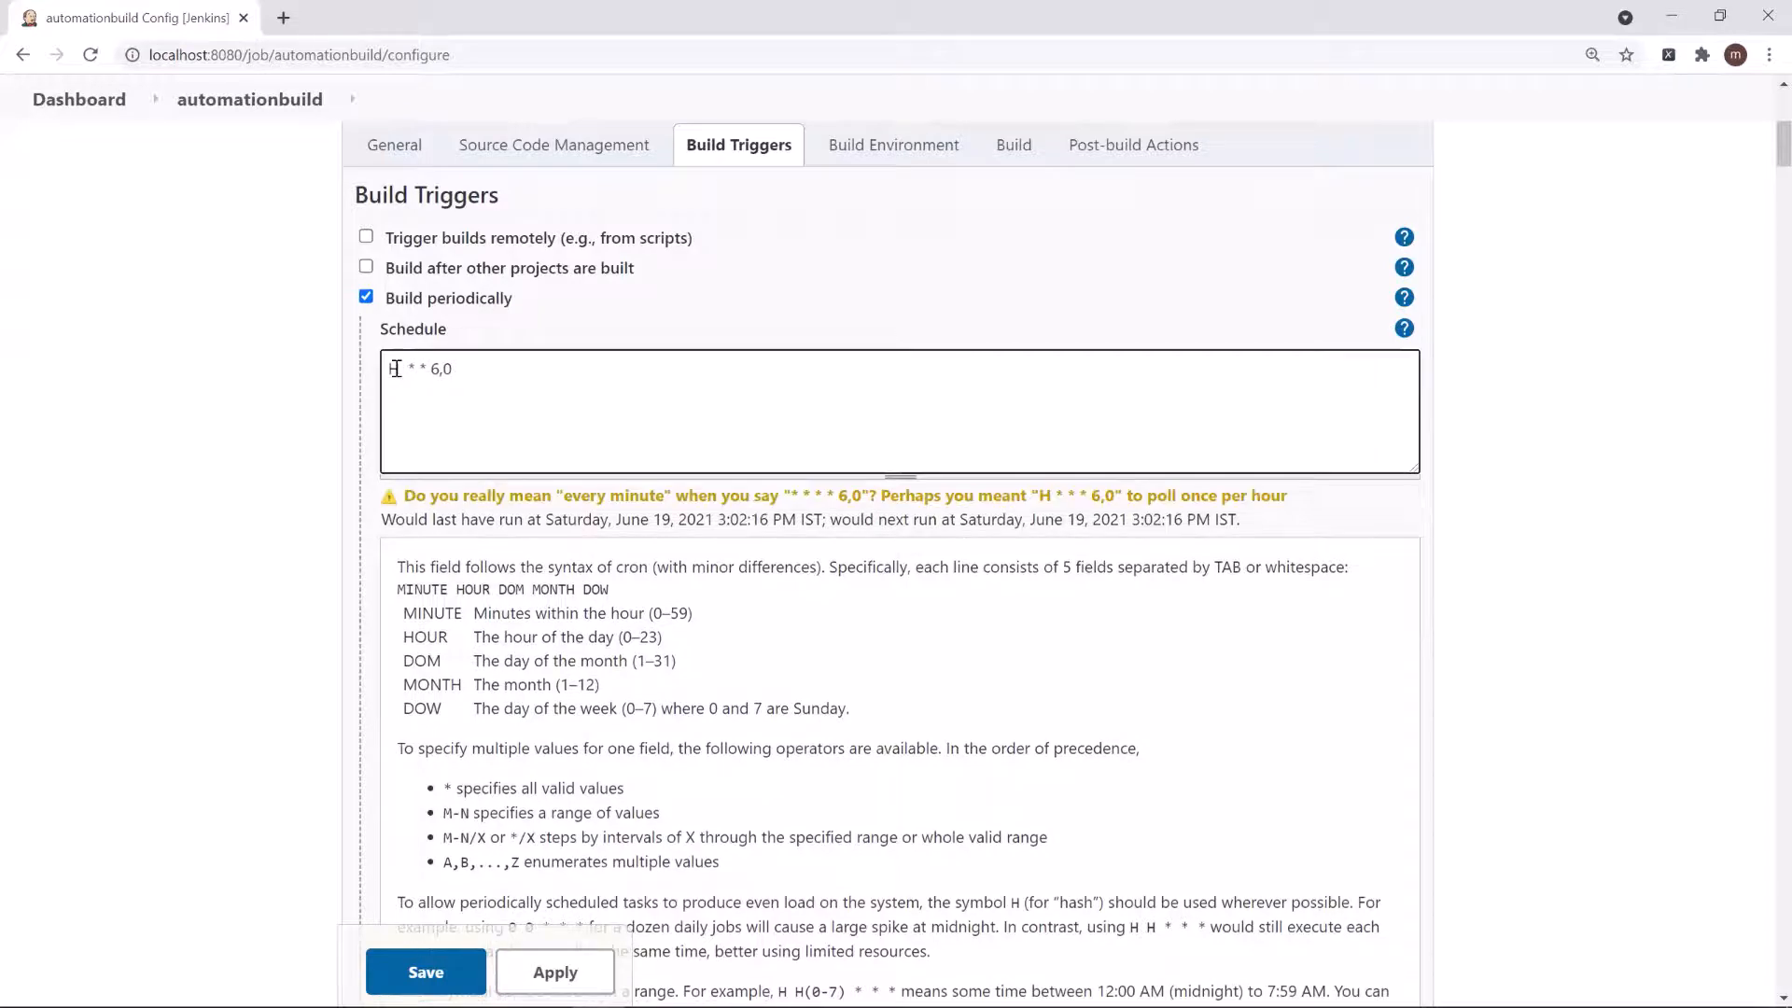
pyautogui.write('0')
pyautogui.click(548, 515)
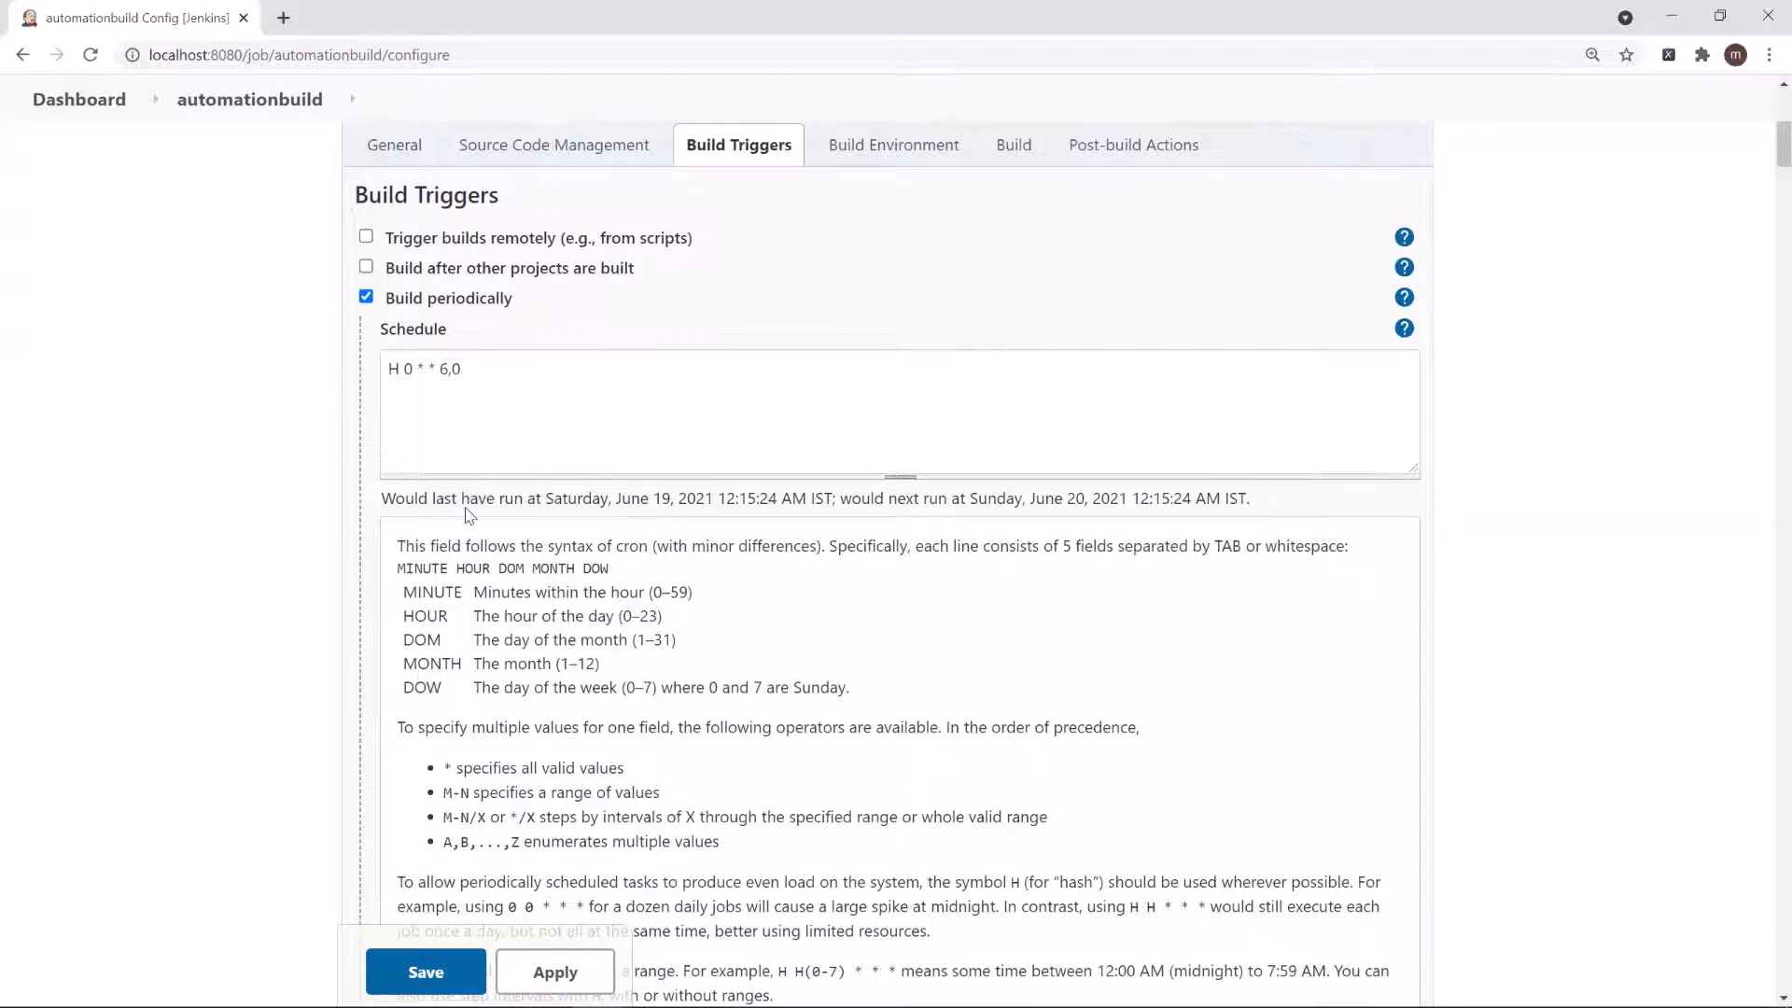
pyautogui.click(486, 369)
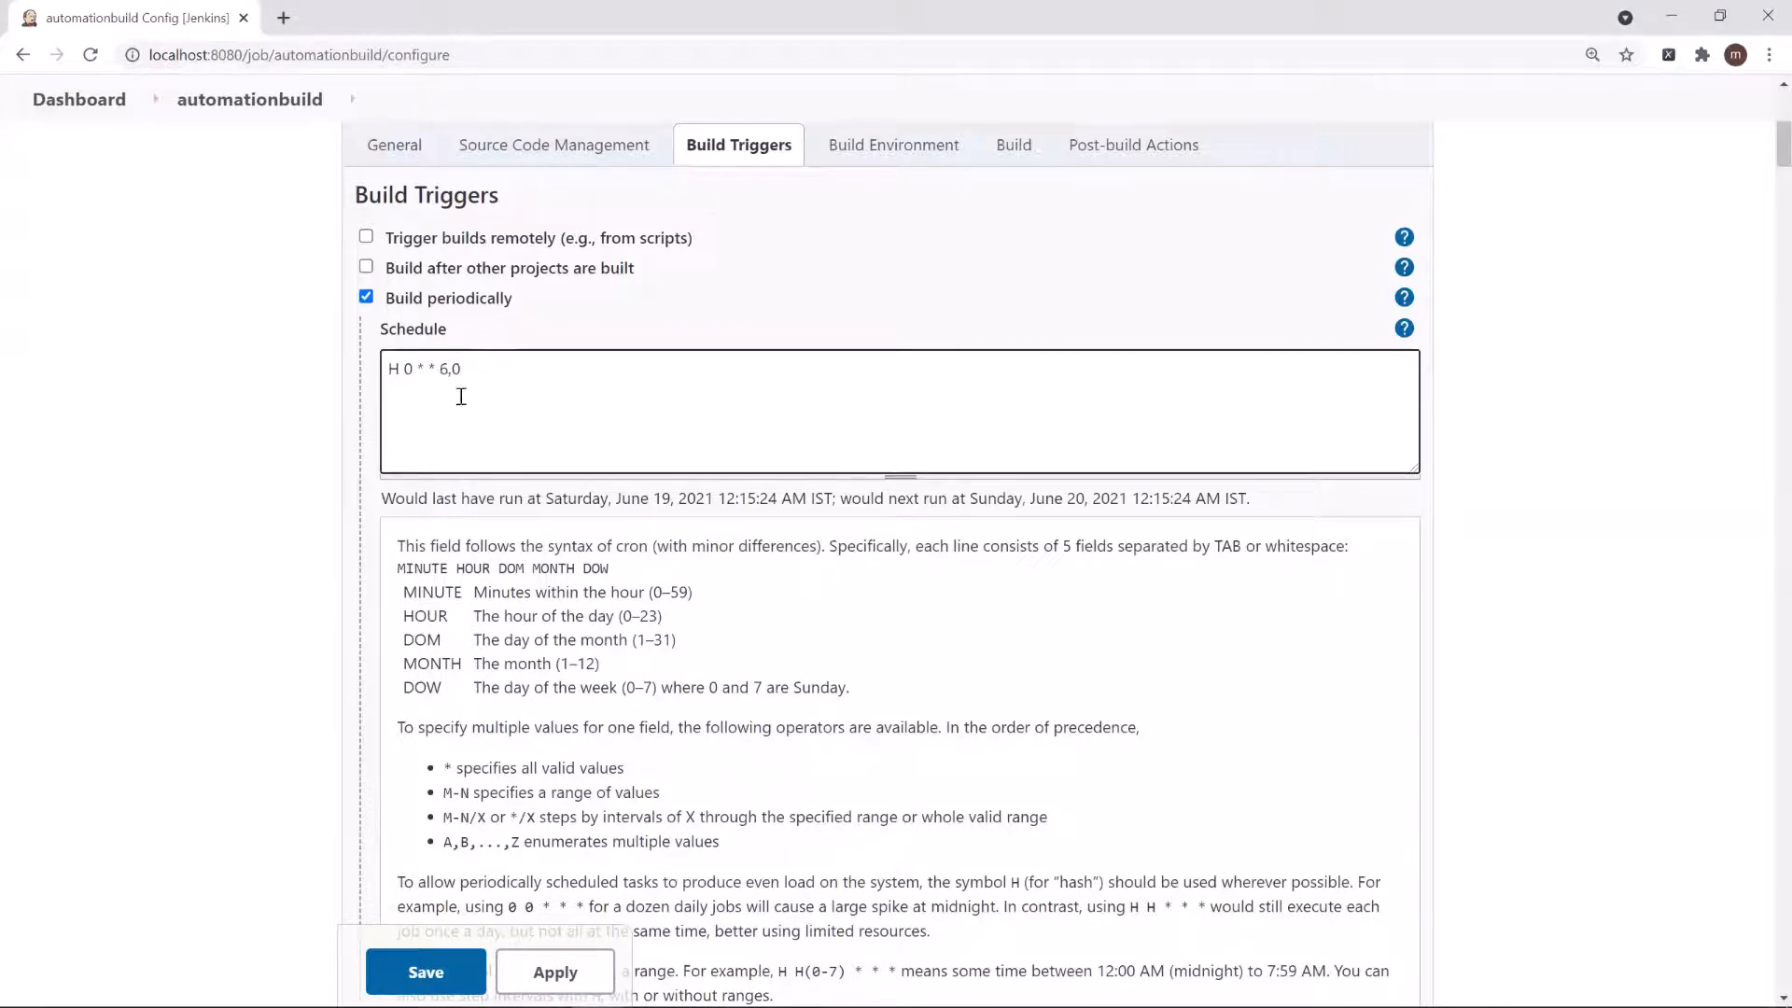
pyautogui.click(693, 505)
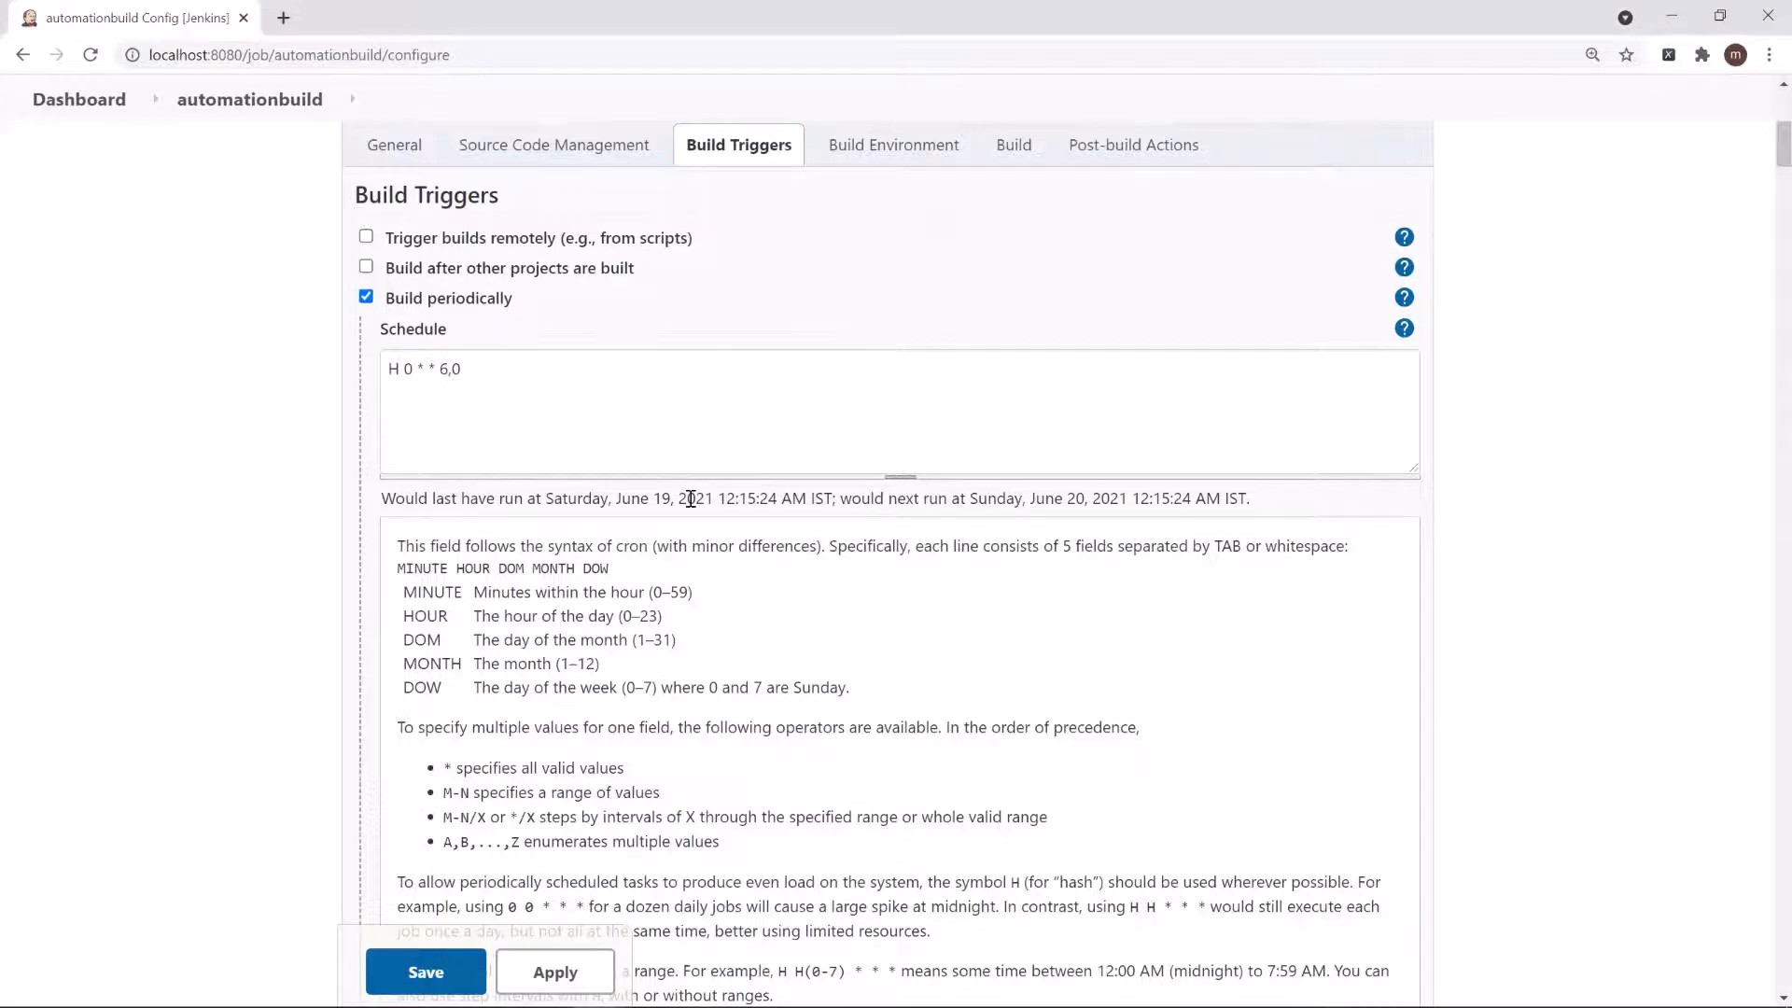
# Change the schedule to H 9-23/1 * * * for hourly runs within a range of hours and check the computed run times.
pyautogui.click(379, 386)
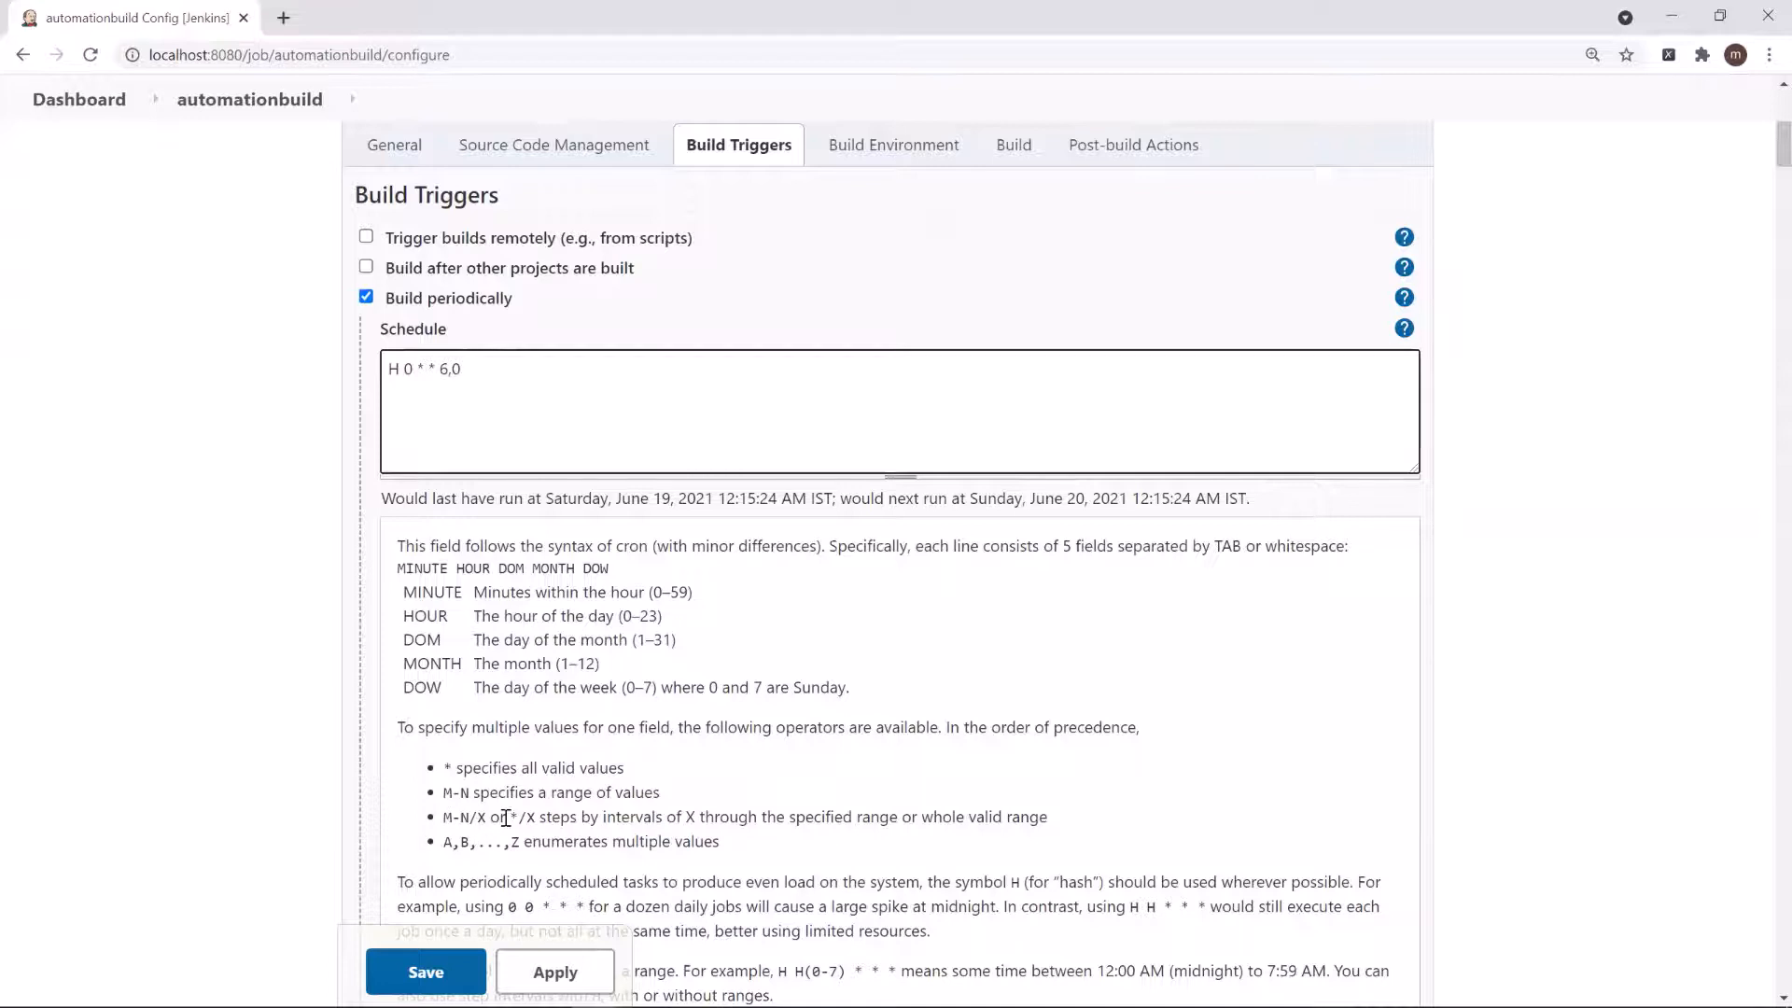
pyautogui.press('BackSpace')
pyautogui.press('BackSpace')
pyautogui.press('BackSpace')
pyautogui.press('BackSpace')
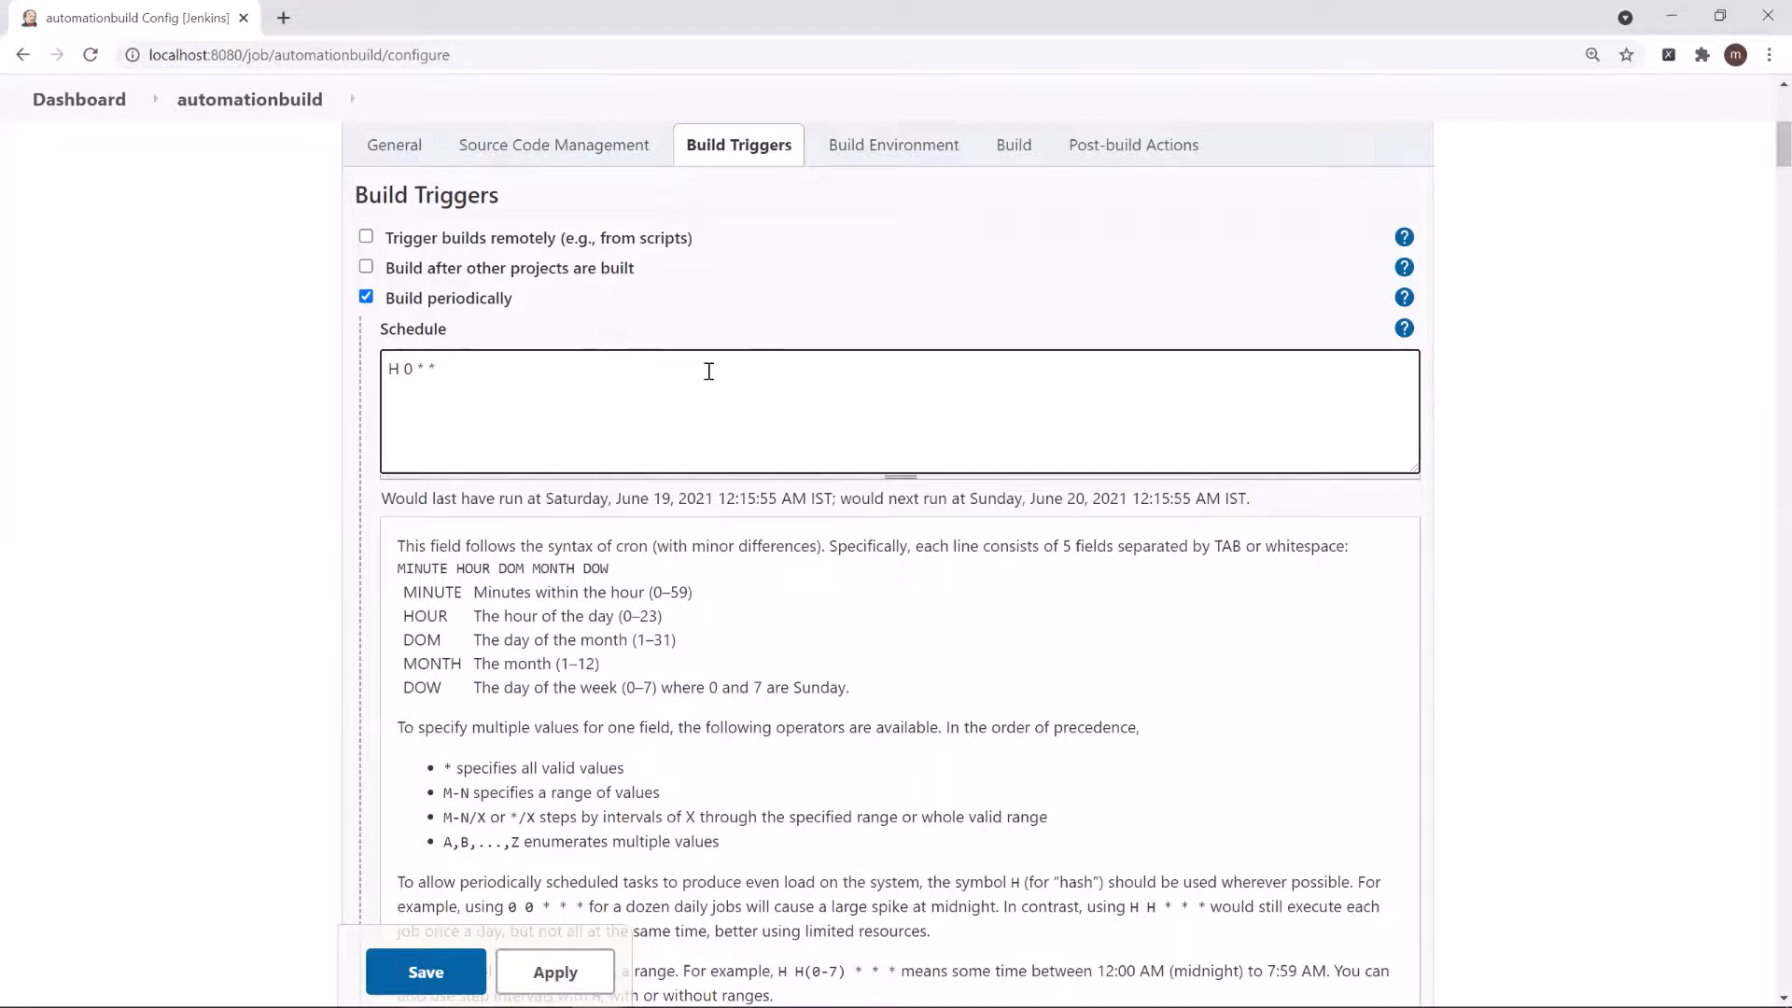
pyautogui.press('Left')
pyautogui.press('Left')
pyautogui.press('Left')
pyautogui.press('Left')
pyautogui.write('-23/1')
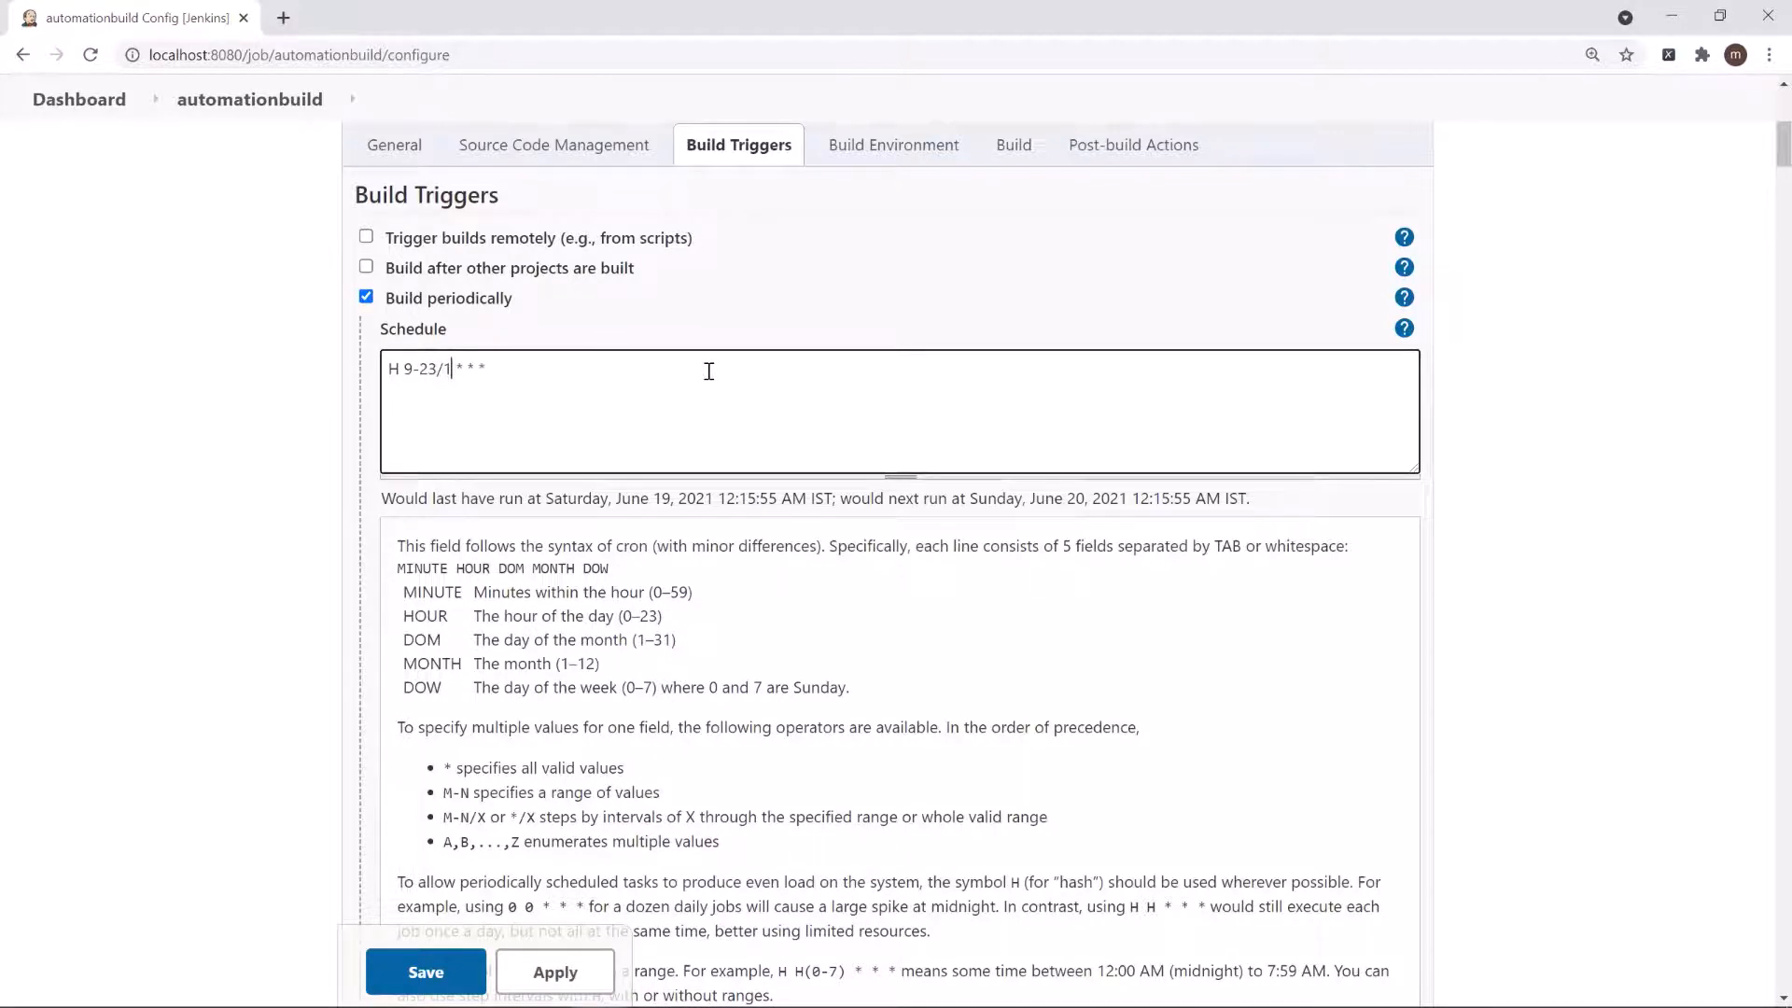
pyautogui.click(720, 492)
pyautogui.moveTo(702, 495); pyautogui.dragTo(778, 494)
pyautogui.click(654, 501)
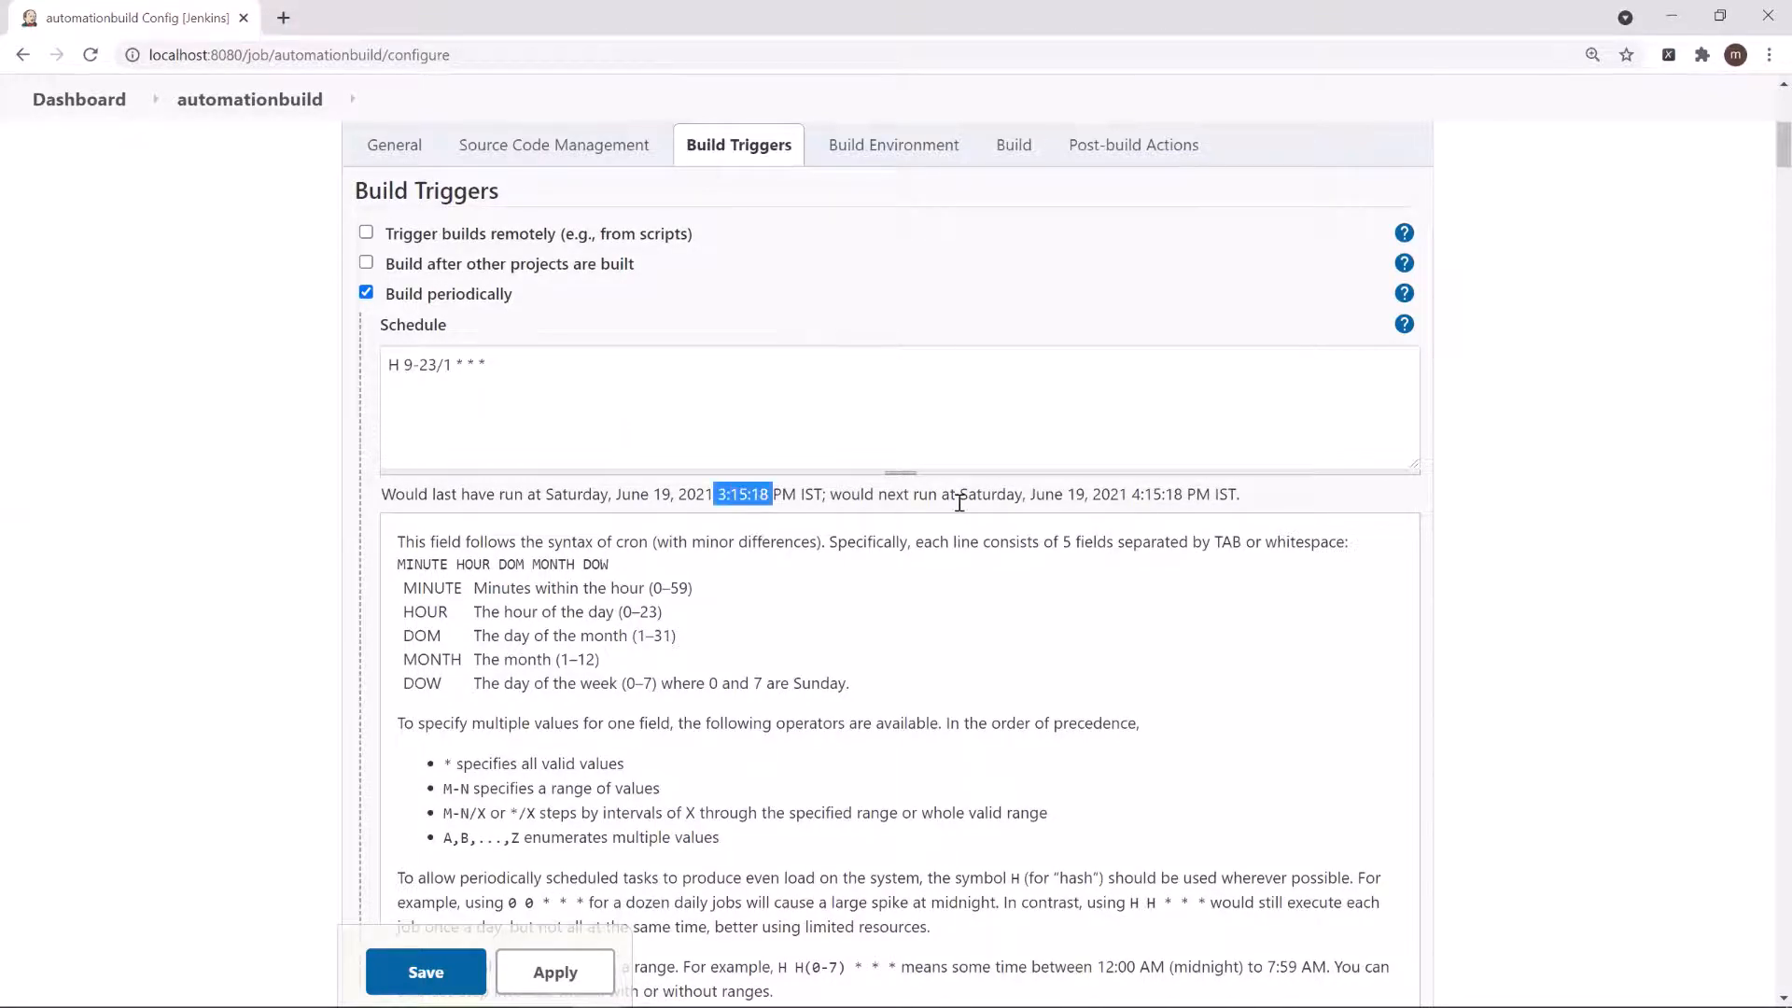
pyautogui.click(1049, 495)
pyautogui.scroll(-3, 1567, 588)
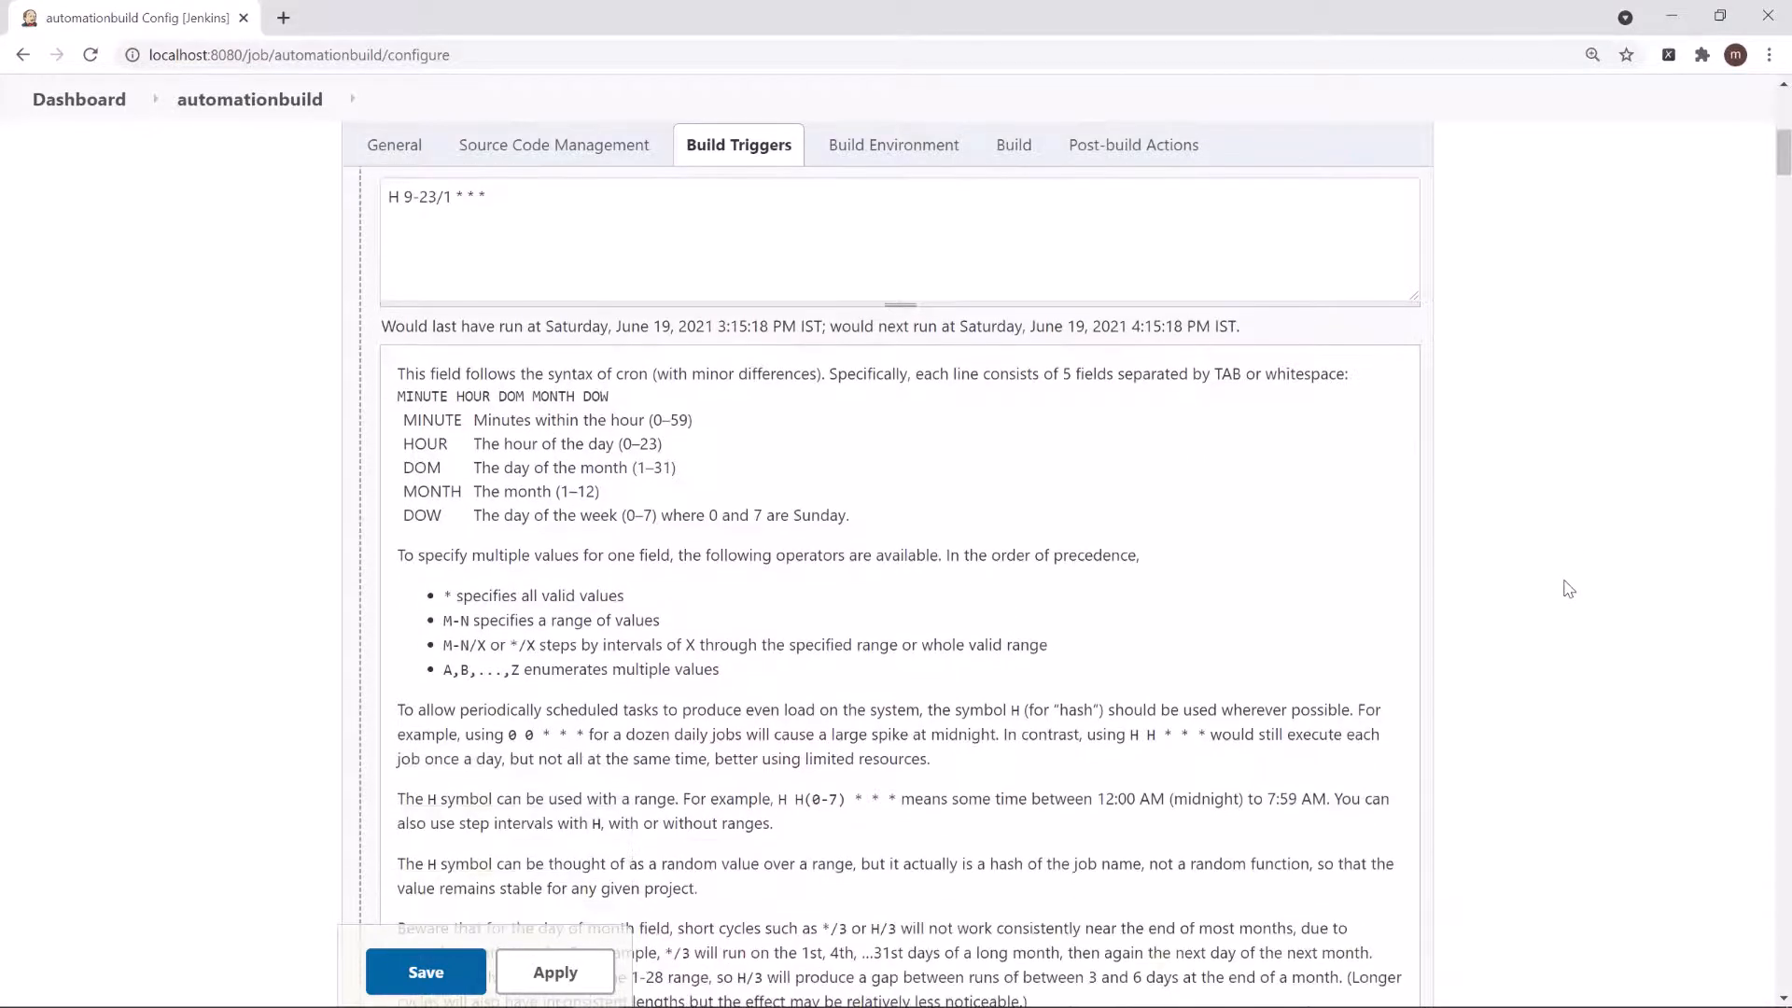
pyautogui.scroll(-1, 1568, 588)
pyautogui.scroll(-2, 1567, 588)
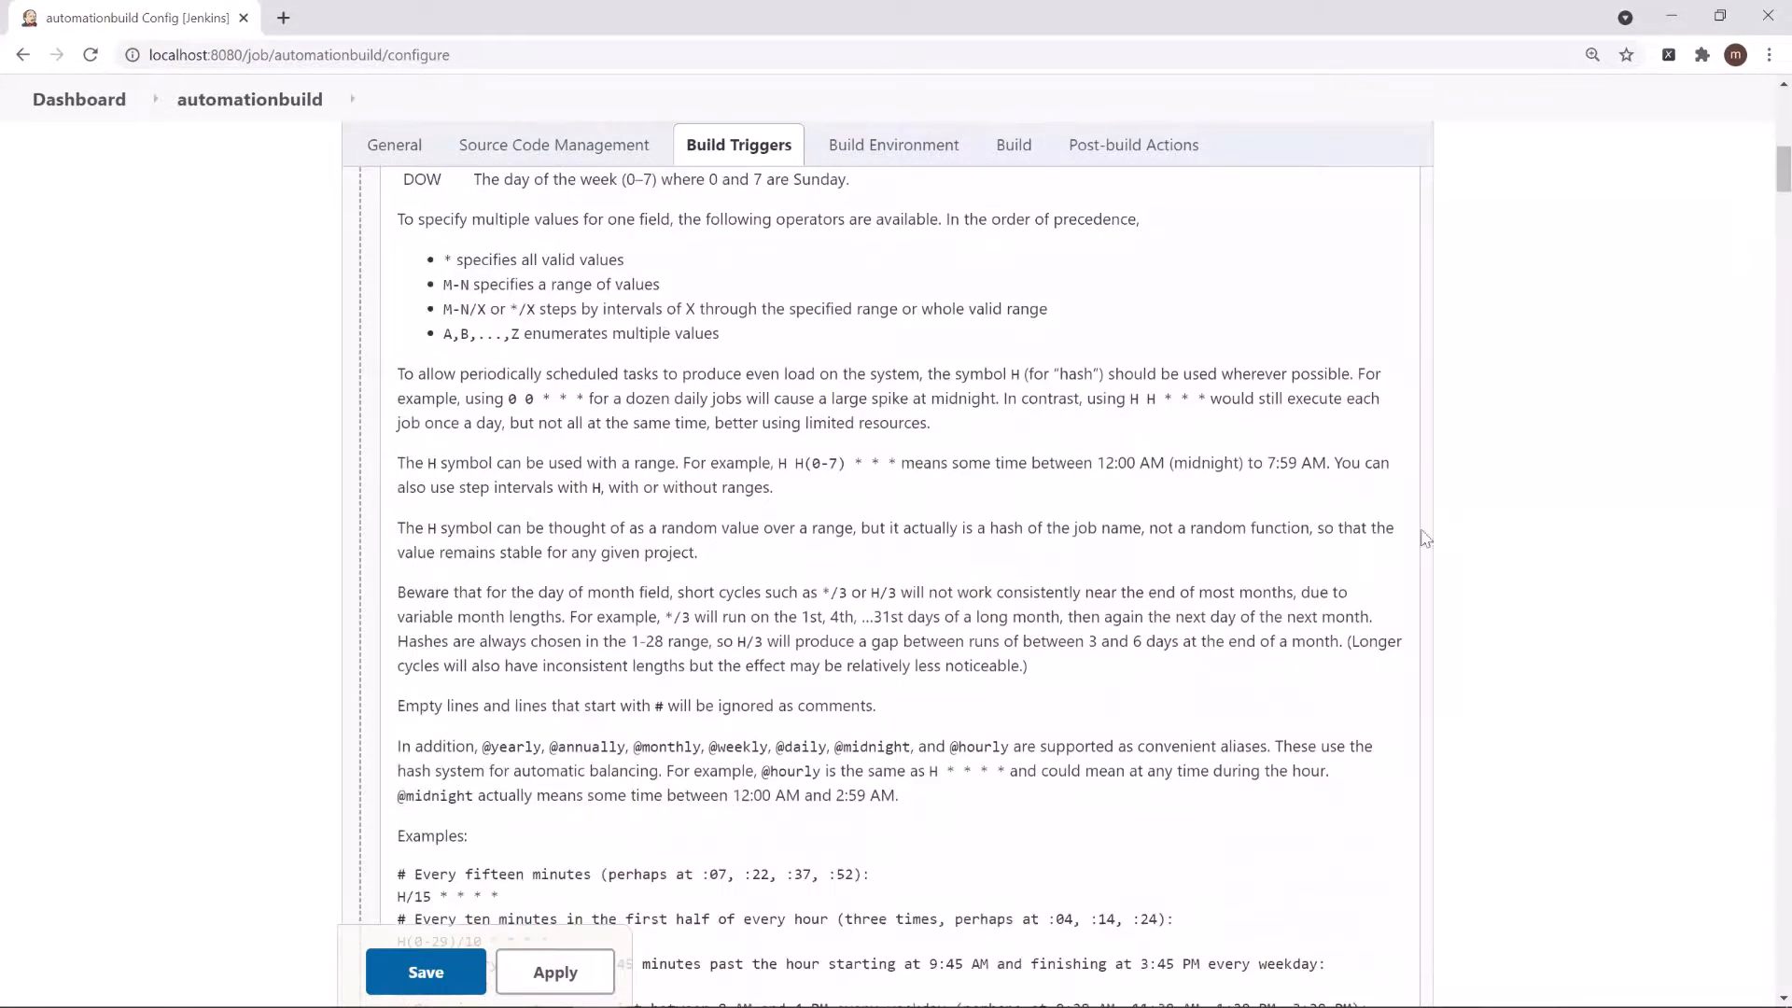
pyautogui.moveTo(482, 747); pyautogui.dragTo(1014, 747)
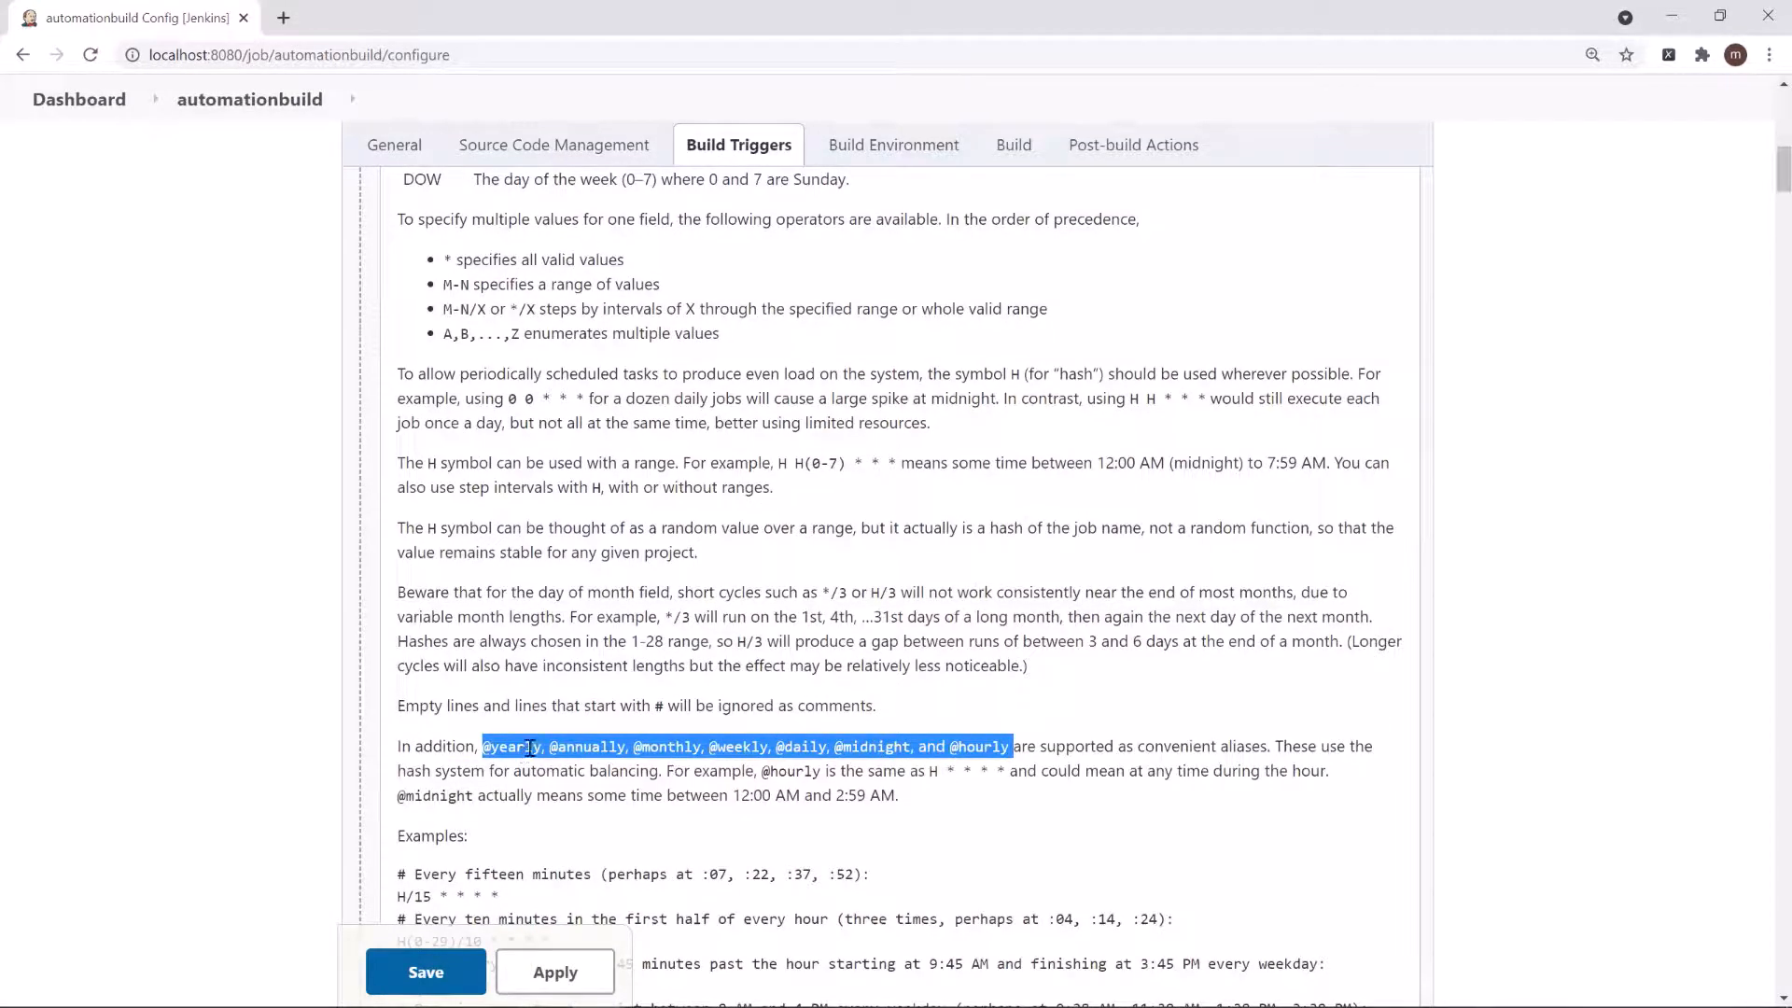
pyautogui.click(579, 743)
pyautogui.scroll(5, 886, 744)
pyautogui.moveTo(525, 332); pyautogui.dragTo(262, 362)
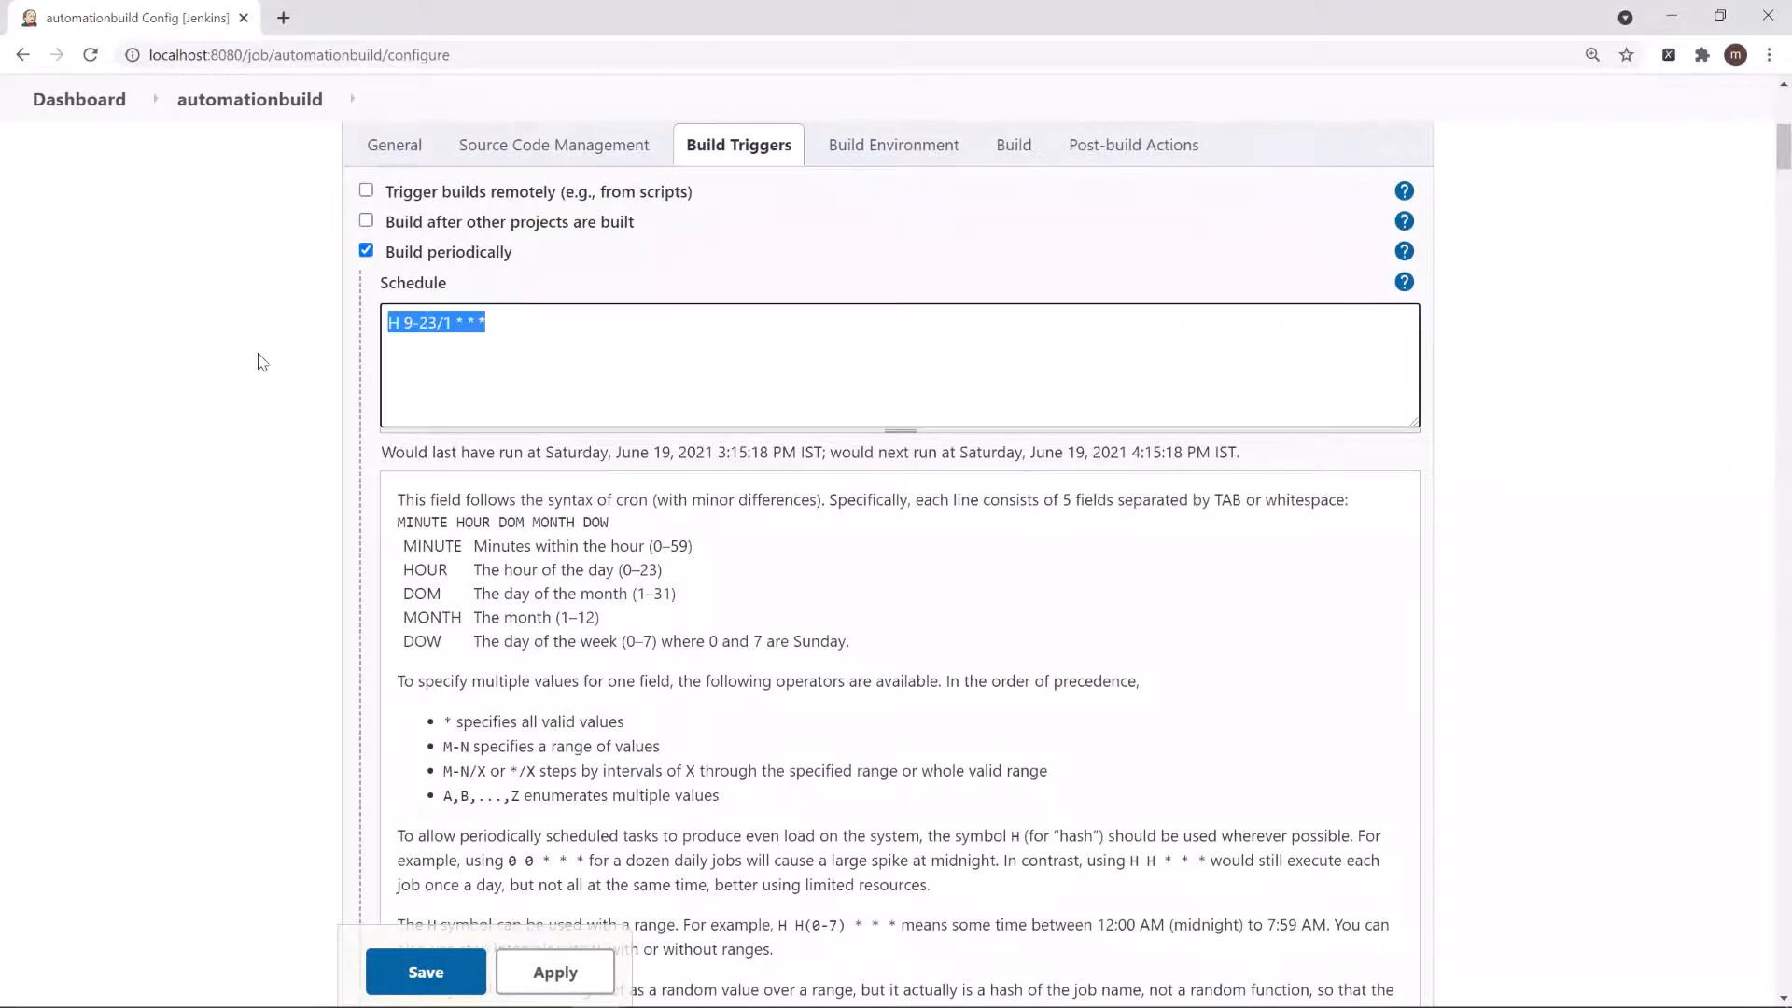
pyautogui.write('@hourly')
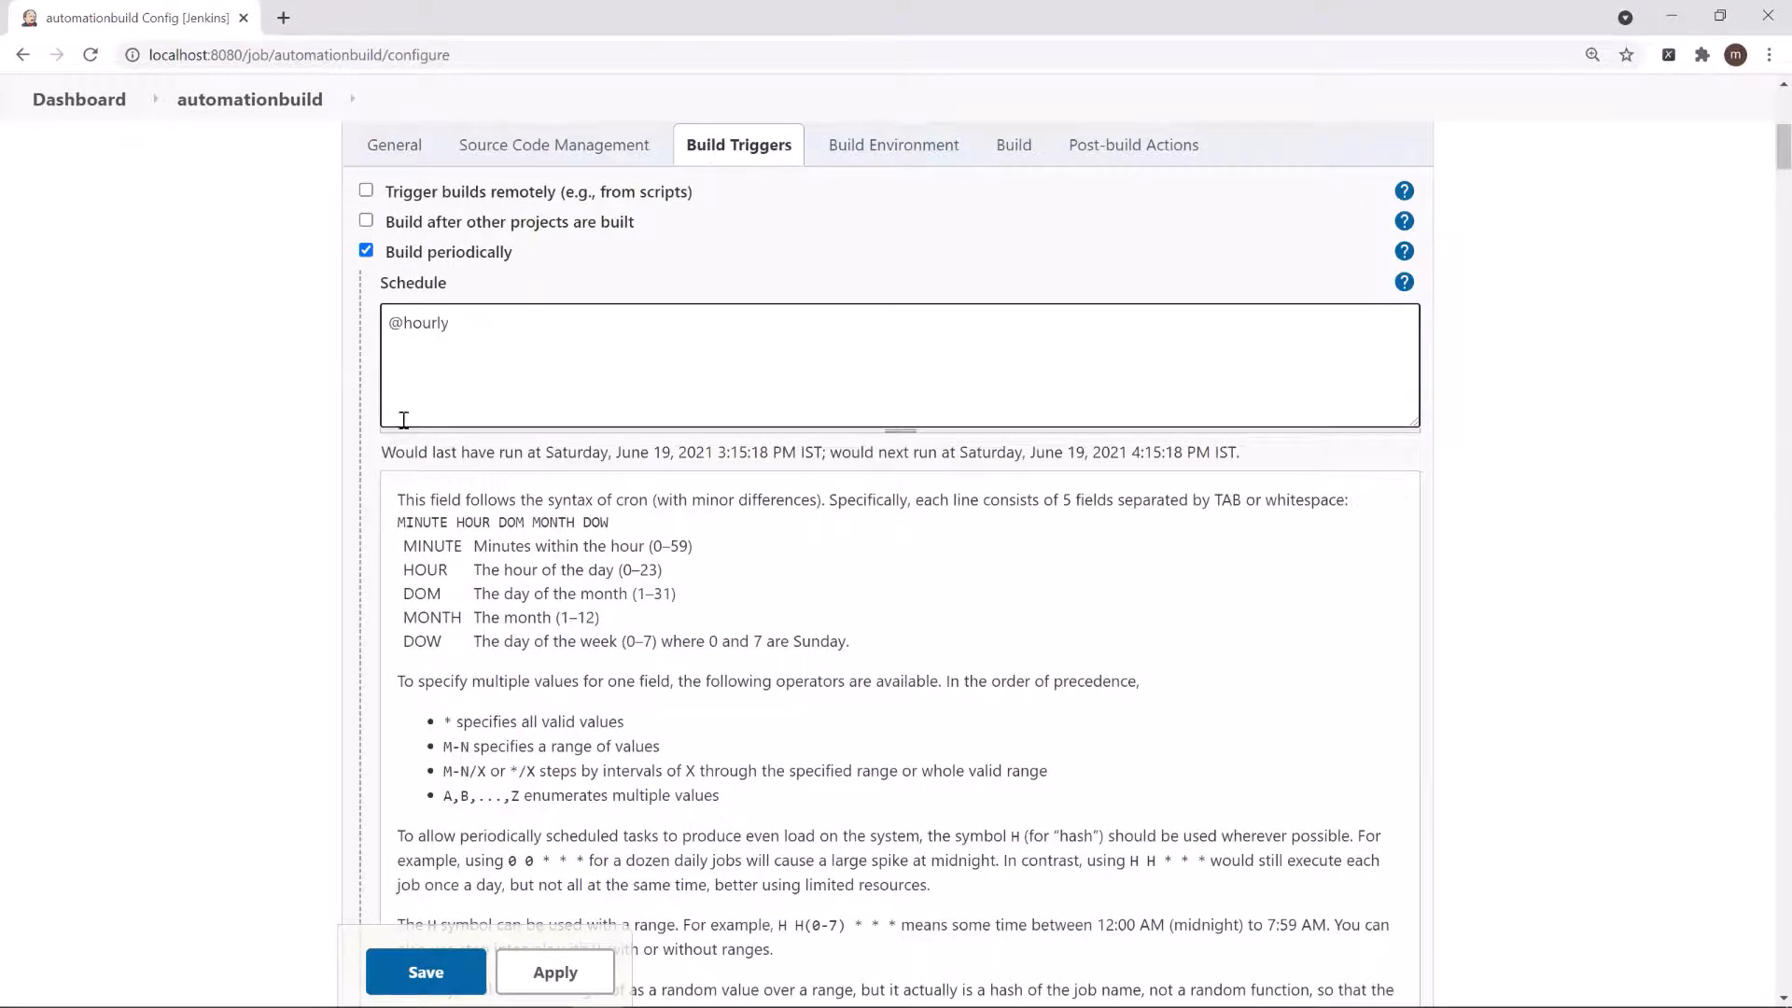
pyautogui.click(461, 459)
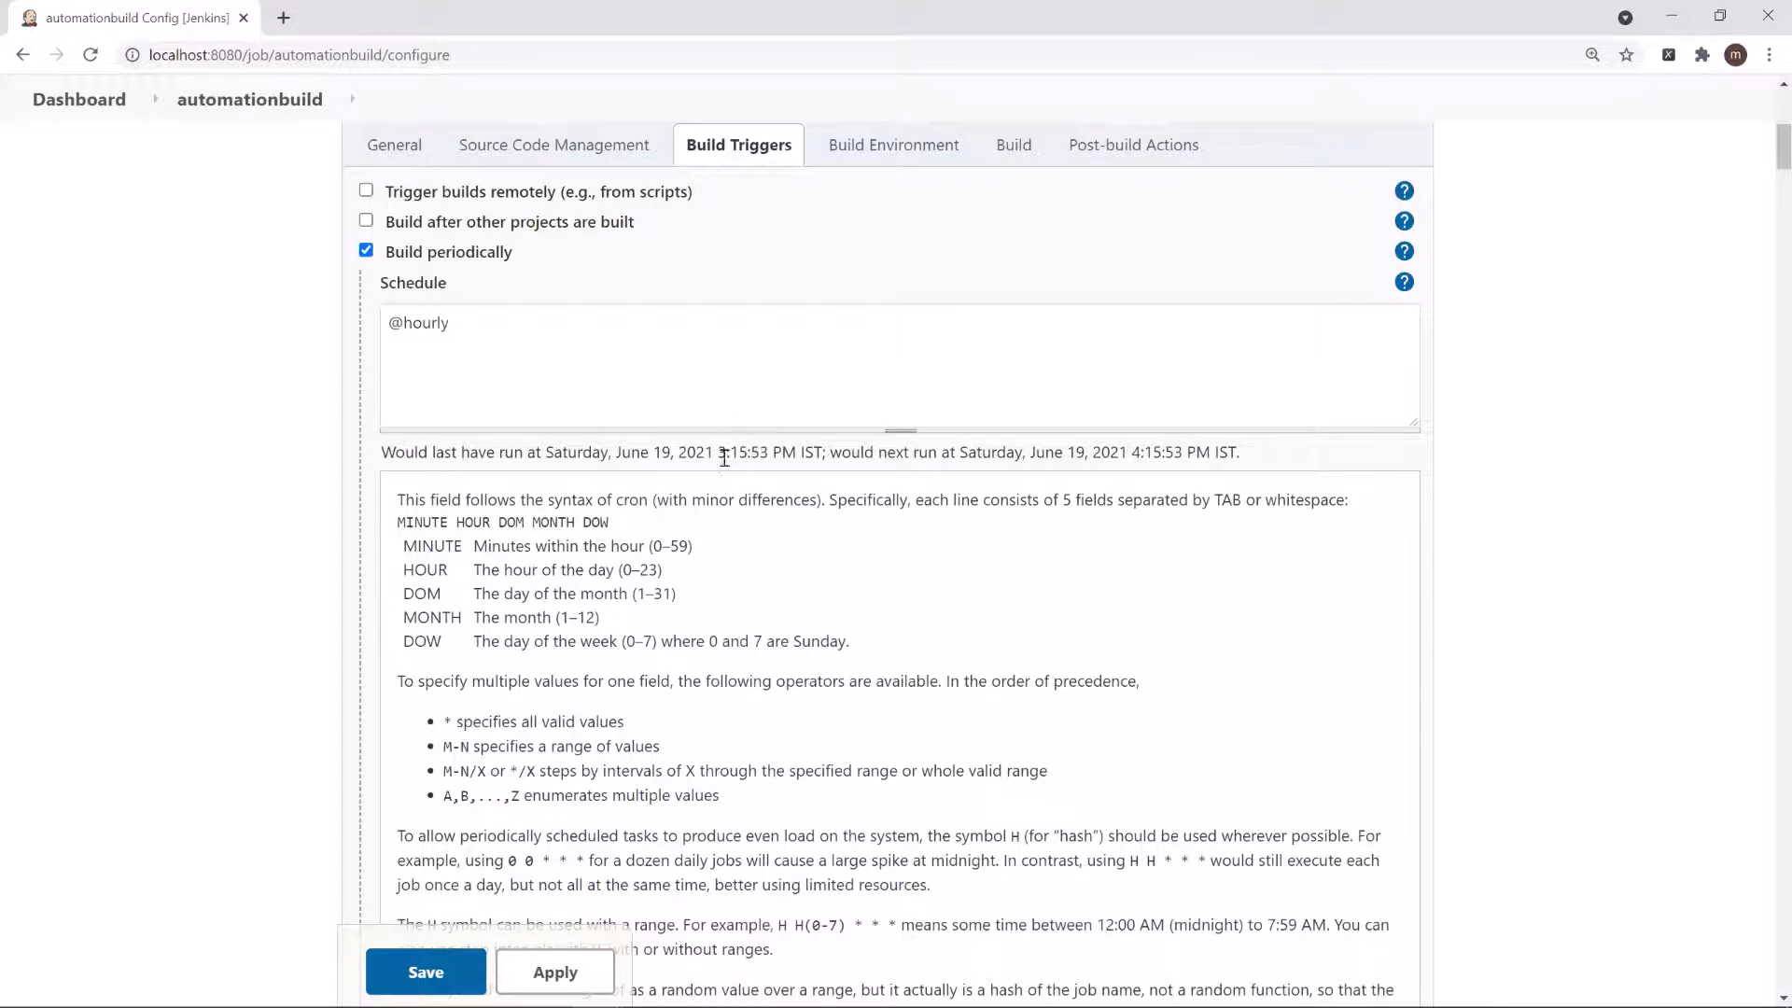
pyautogui.moveTo(721, 451); pyautogui.dragTo(768, 451)
pyautogui.moveTo(1136, 462); pyautogui.dragTo(1197, 455)
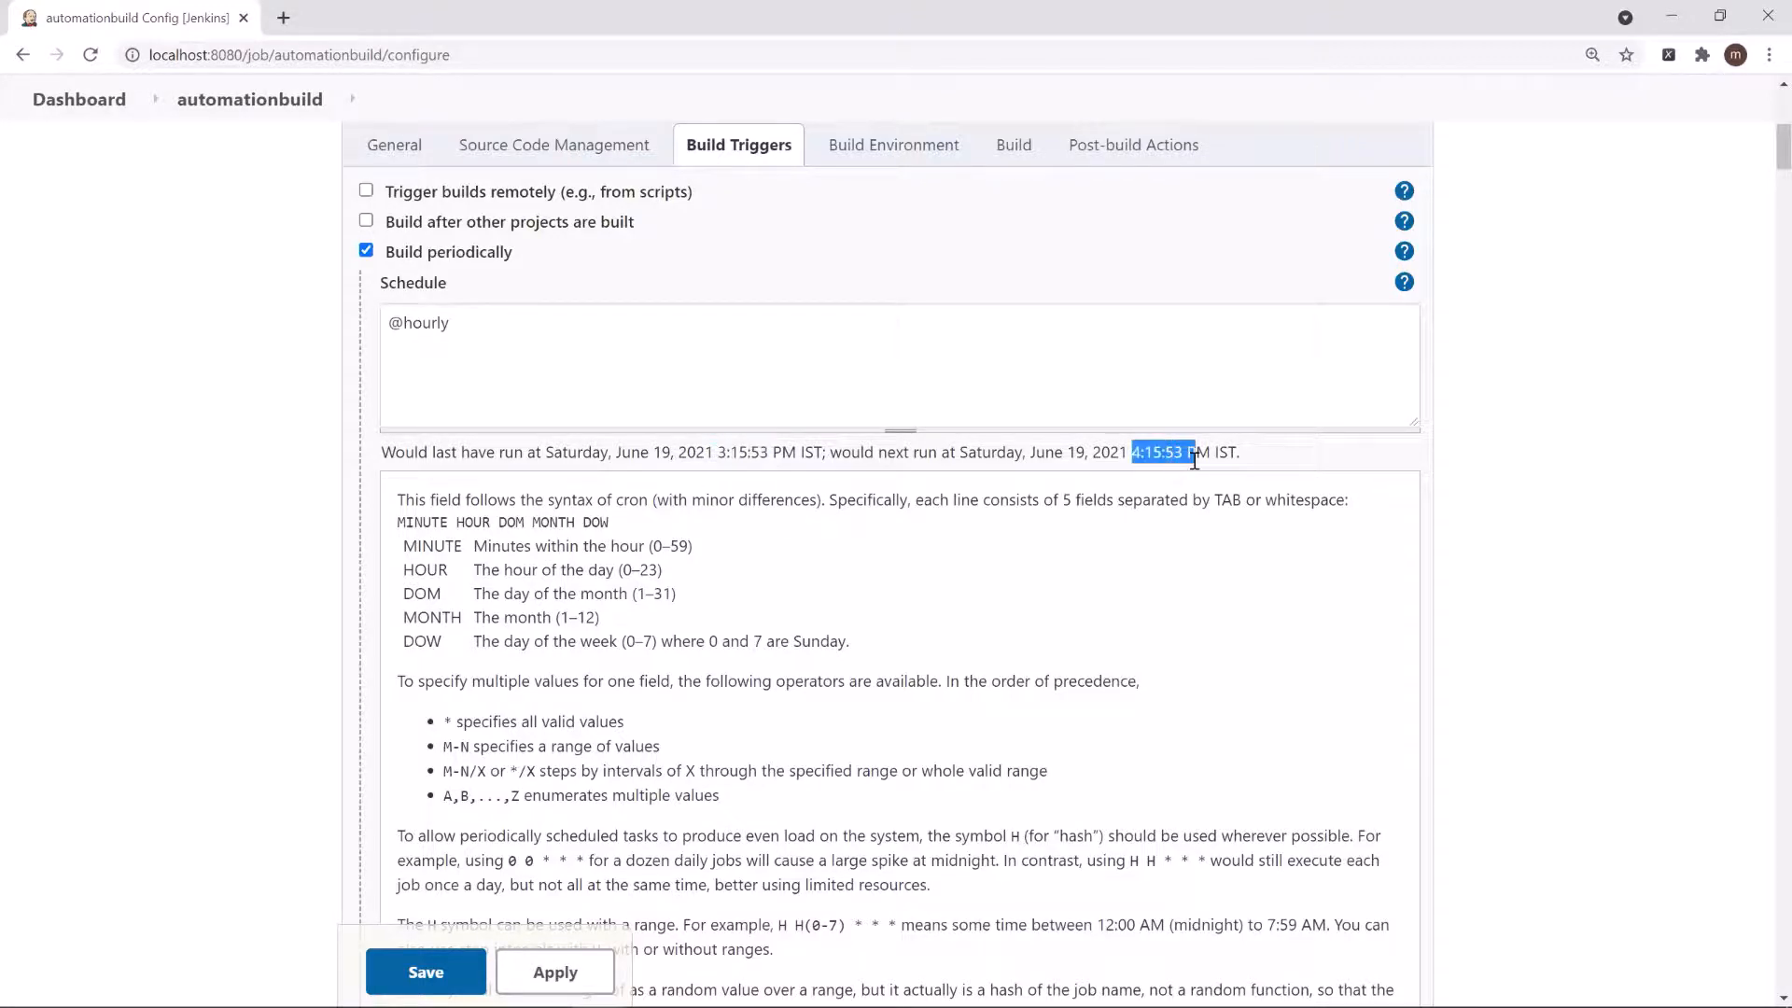
pyautogui.doubleClick(425, 322)
pyautogui.click(487, 323)
pyautogui.press('BackSpace')
pyautogui.press('BackSpace')
pyautogui.press('BackSpace')
pyautogui.press('BackSpace')
pyautogui.press('BackSpace')
pyautogui.press('BackSpace')
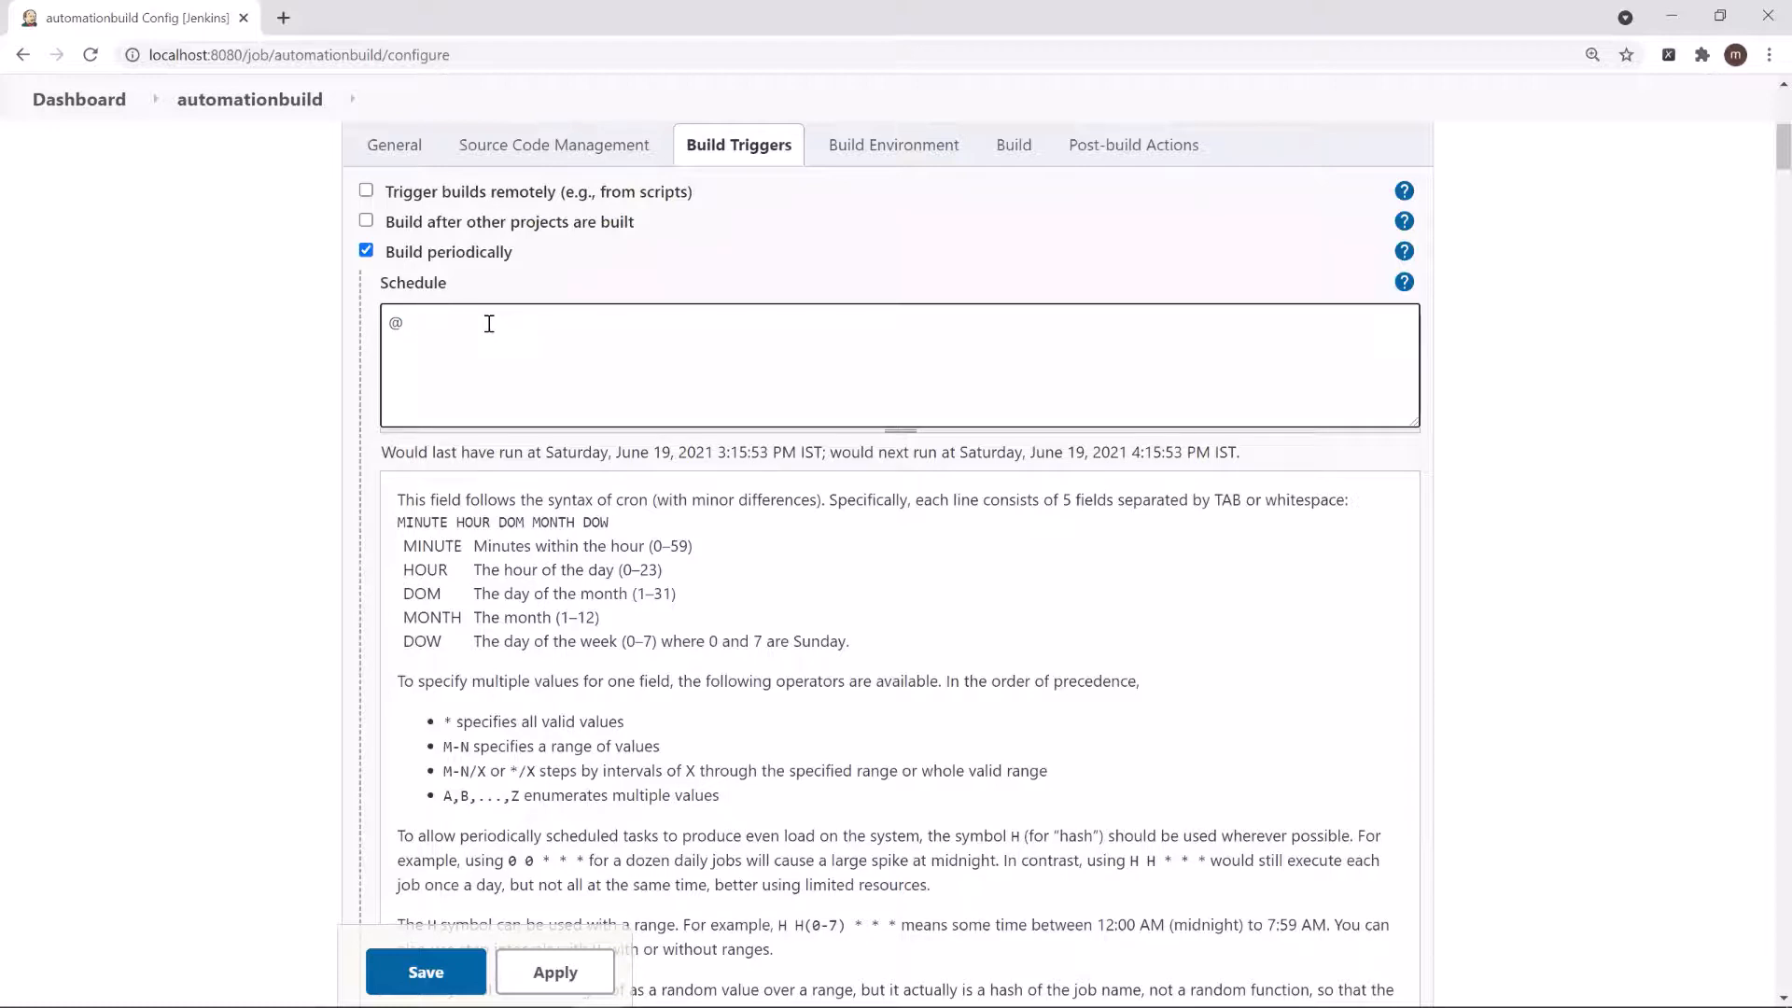
pyautogui.write('weekly')
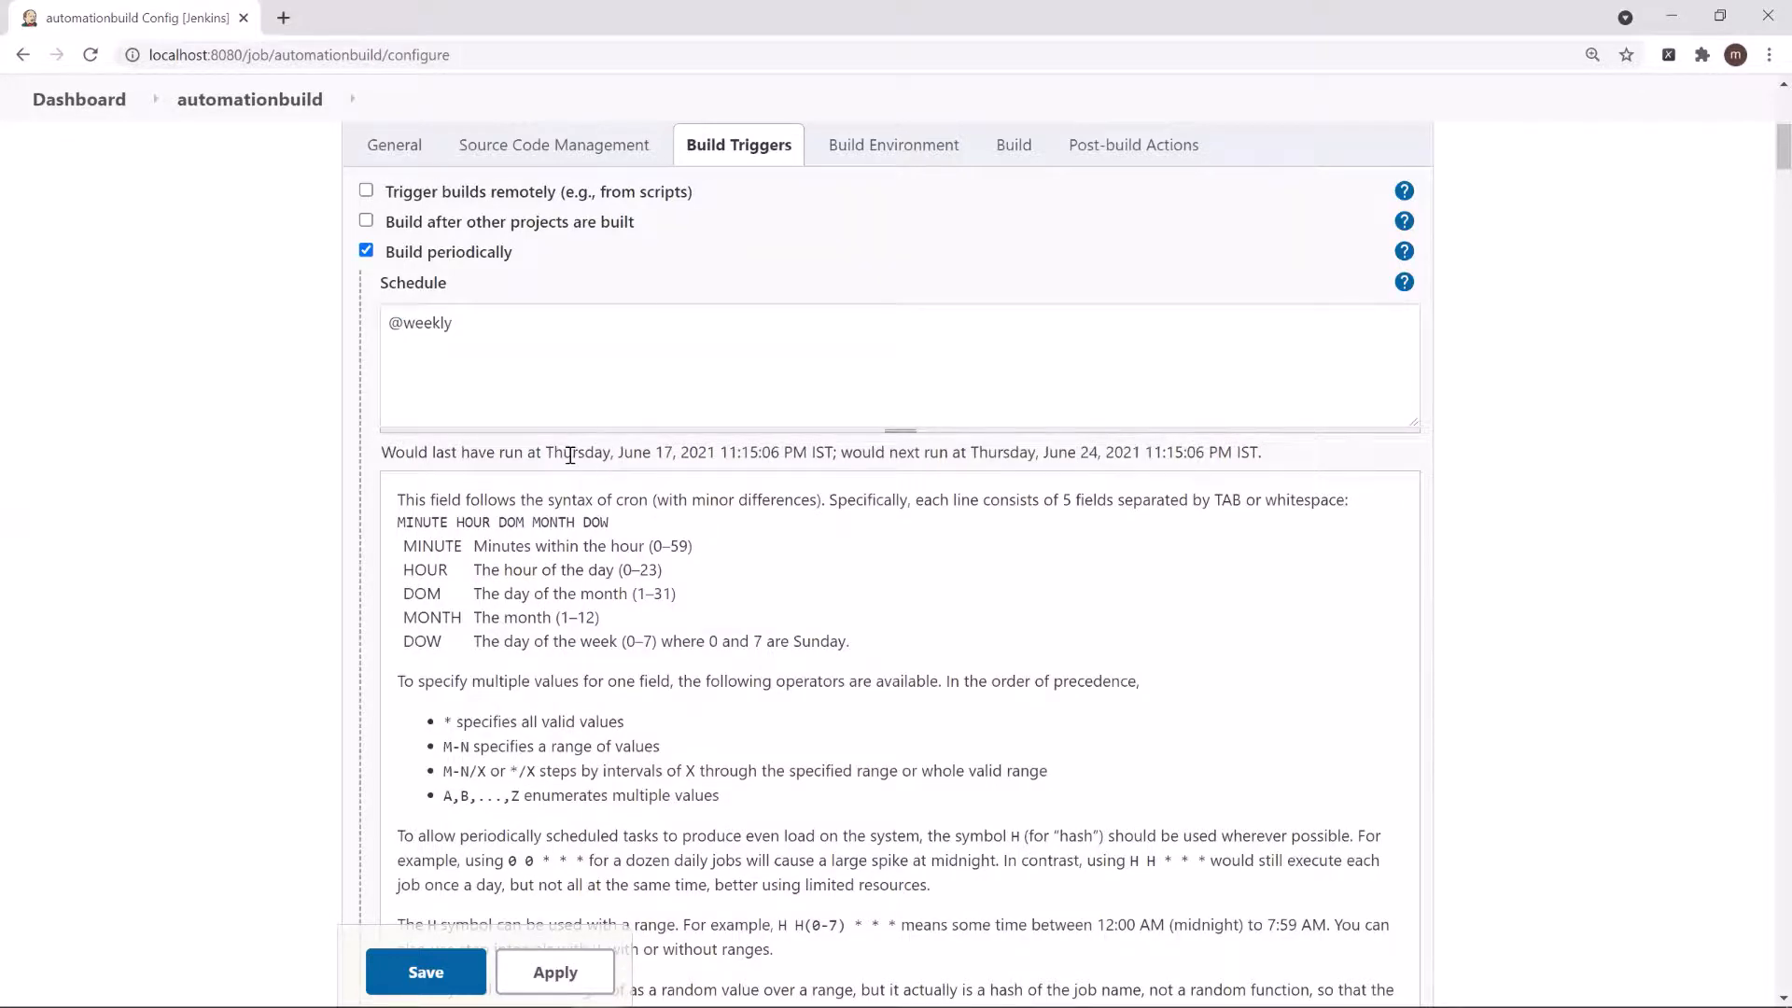
pyautogui.doubleClick(434, 326)
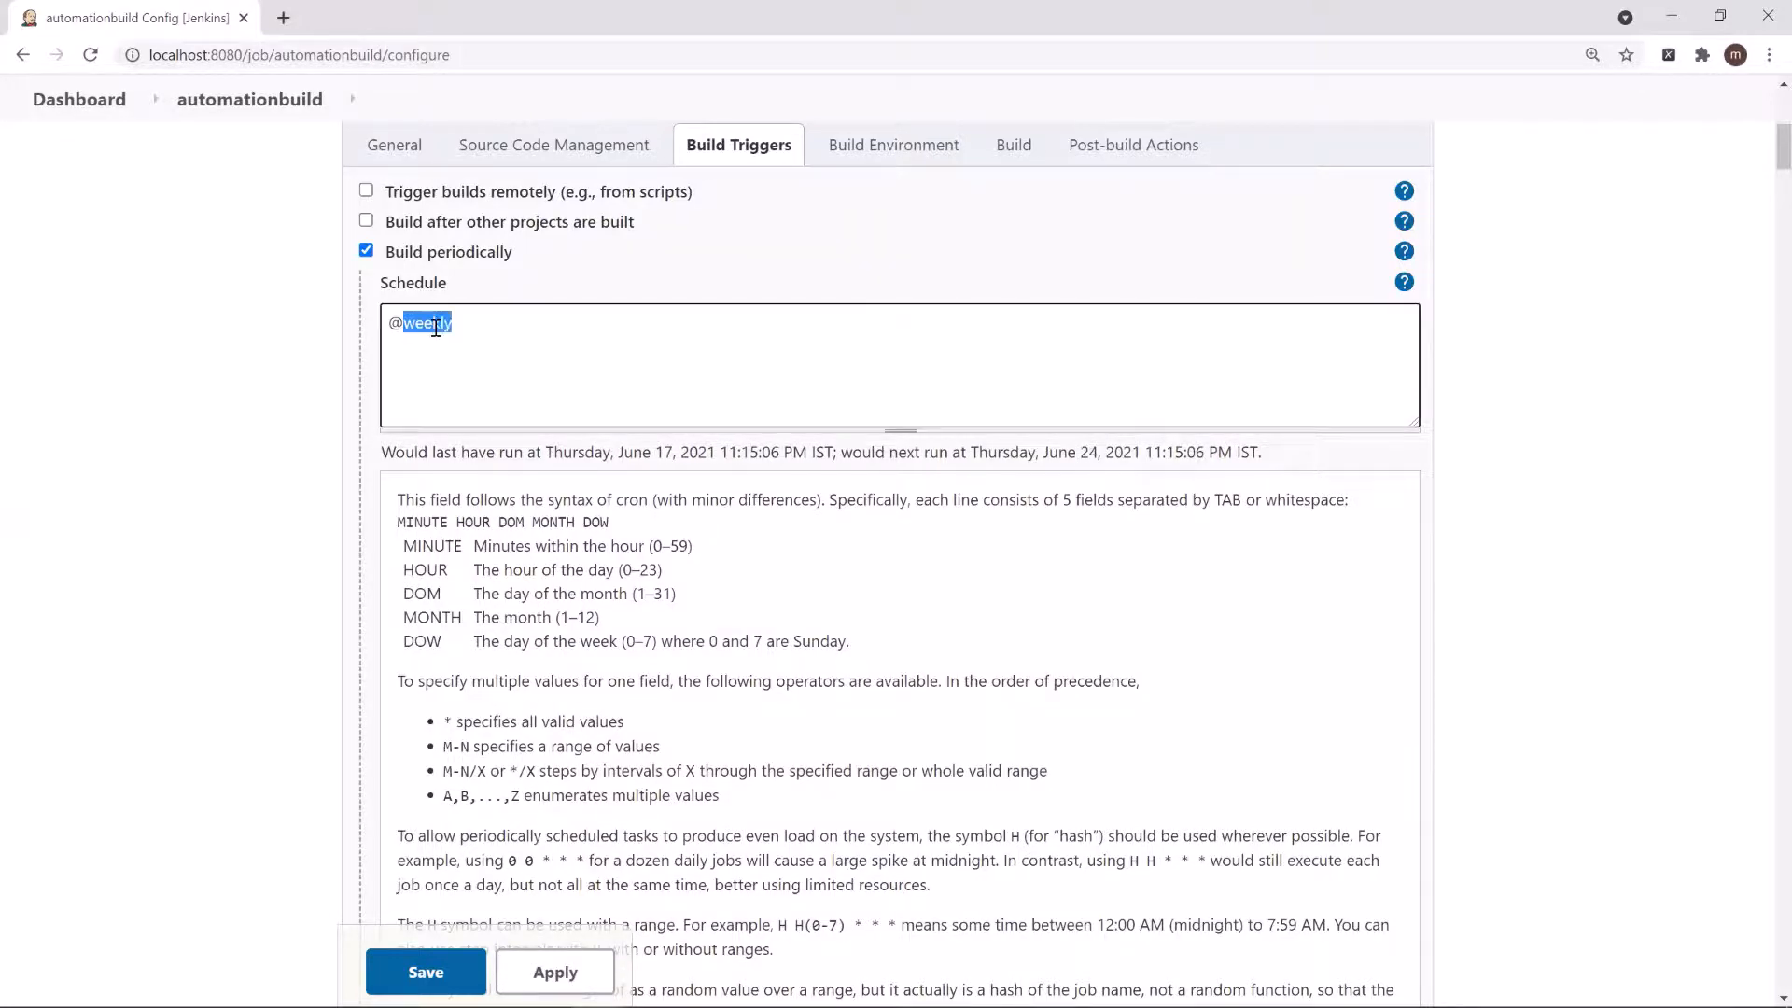
pyautogui.write('daily')
pyautogui.click(810, 453)
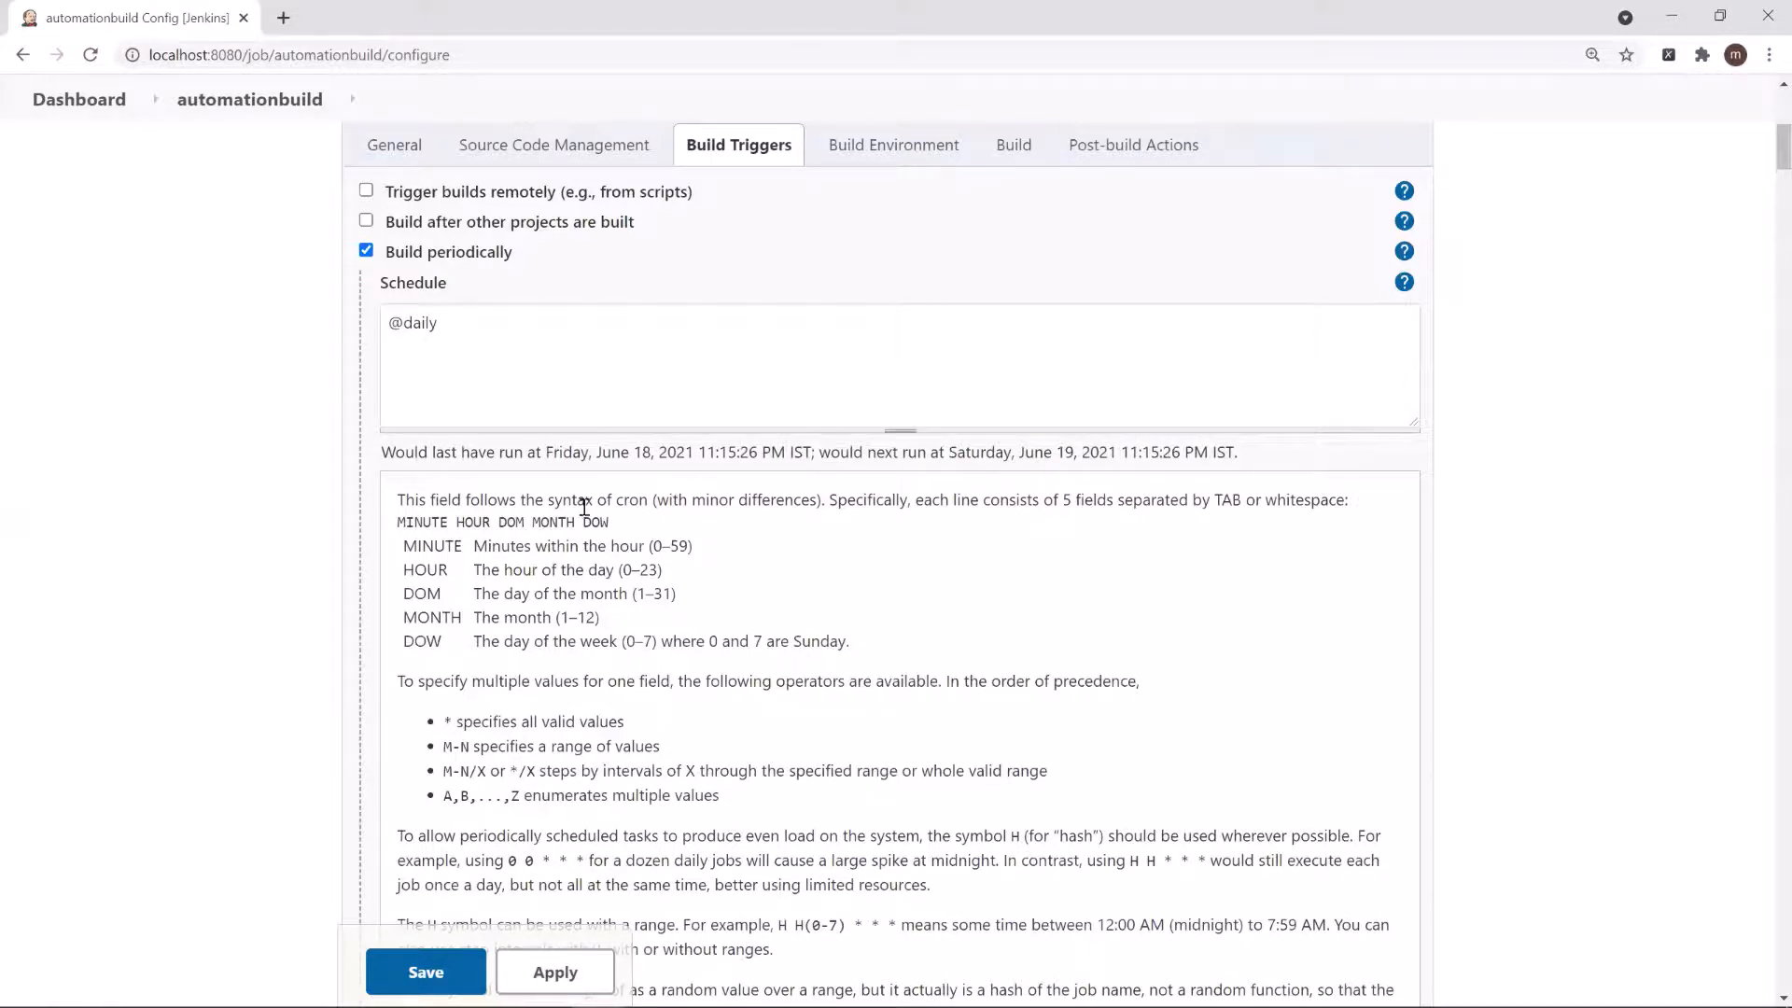
pyautogui.doubleClick(568, 450)
pyautogui.doubleClick(1038, 453)
pyautogui.click(1156, 450)
pyautogui.click(496, 325)
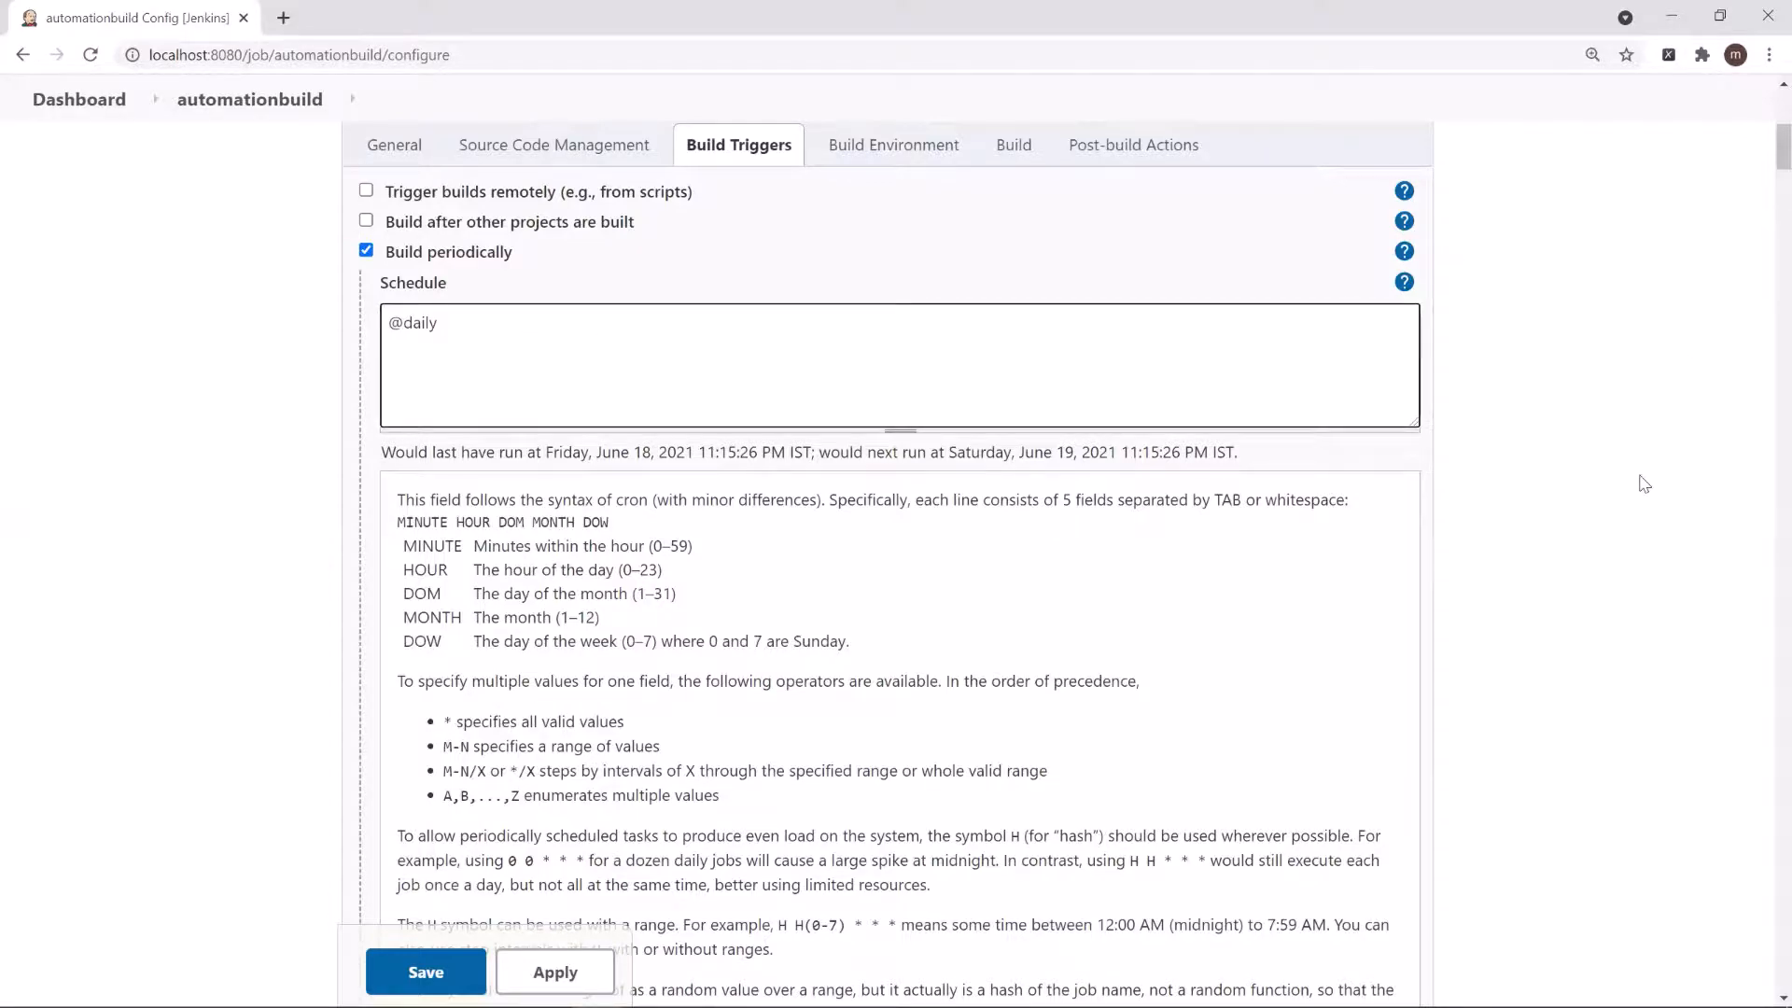
# Look through the schedule help's cron examples and its section on time zone specification.
pyautogui.scroll(-8, 1537, 635)
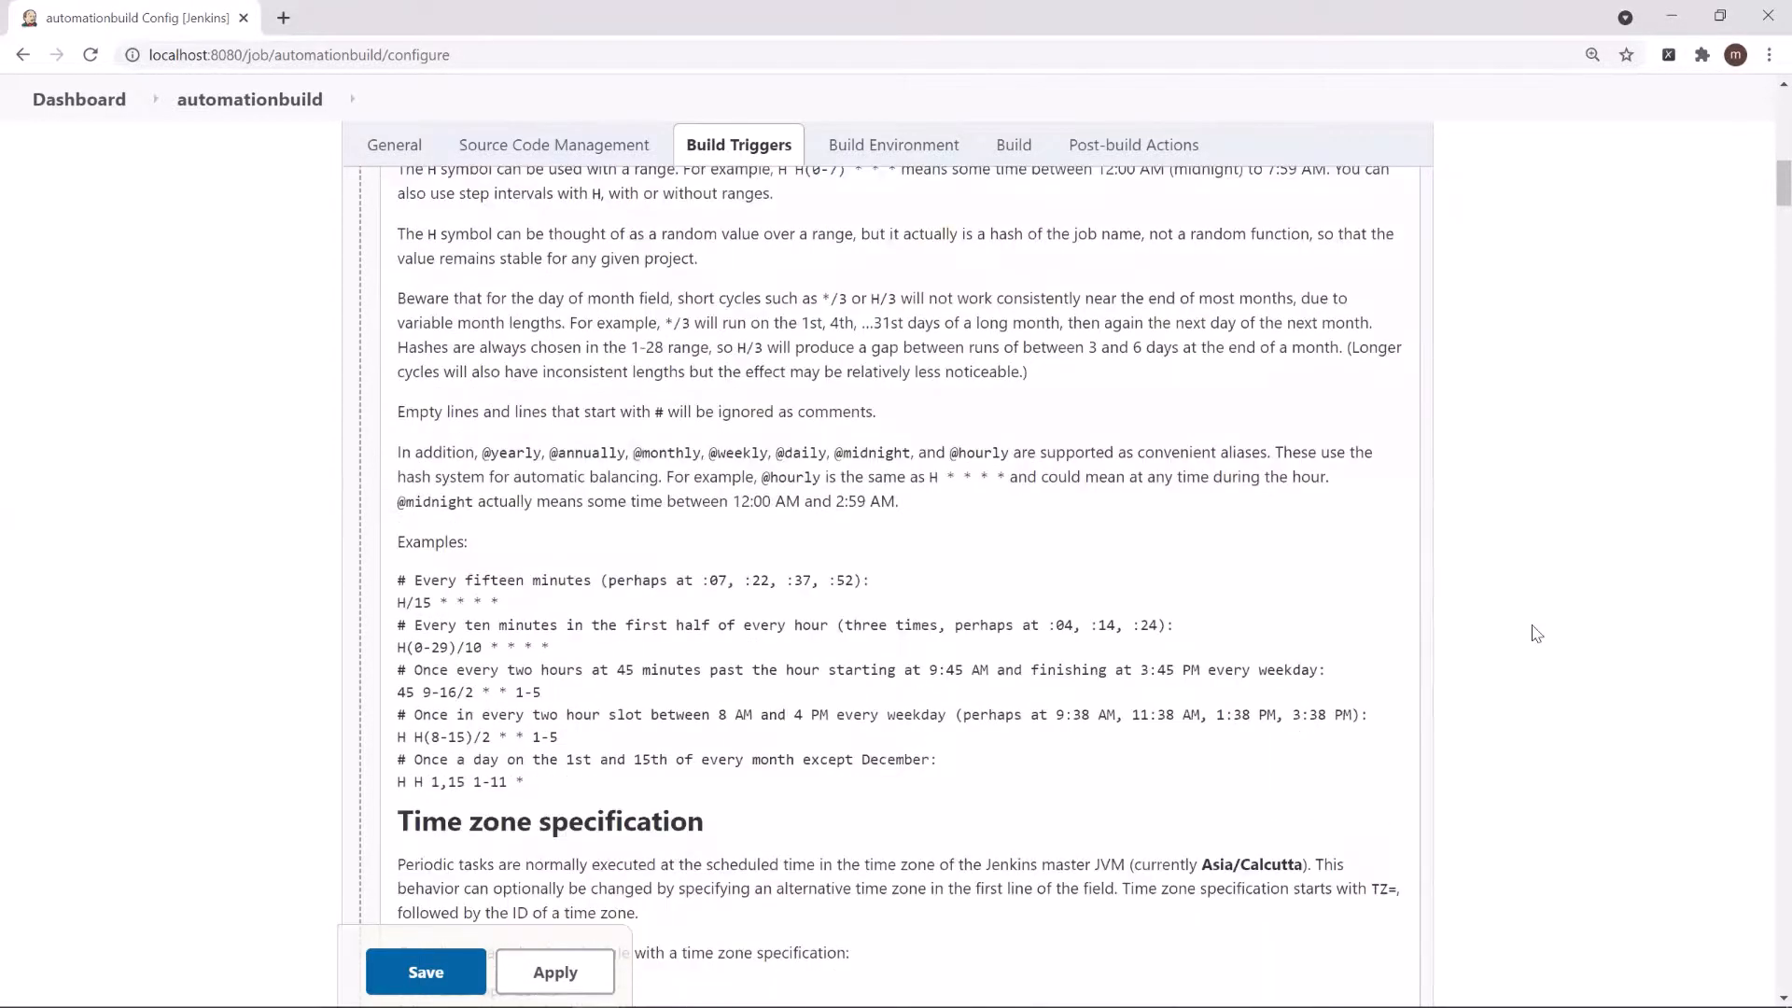
pyautogui.scroll(-1, 1536, 634)
pyautogui.scroll(-1, 1537, 635)
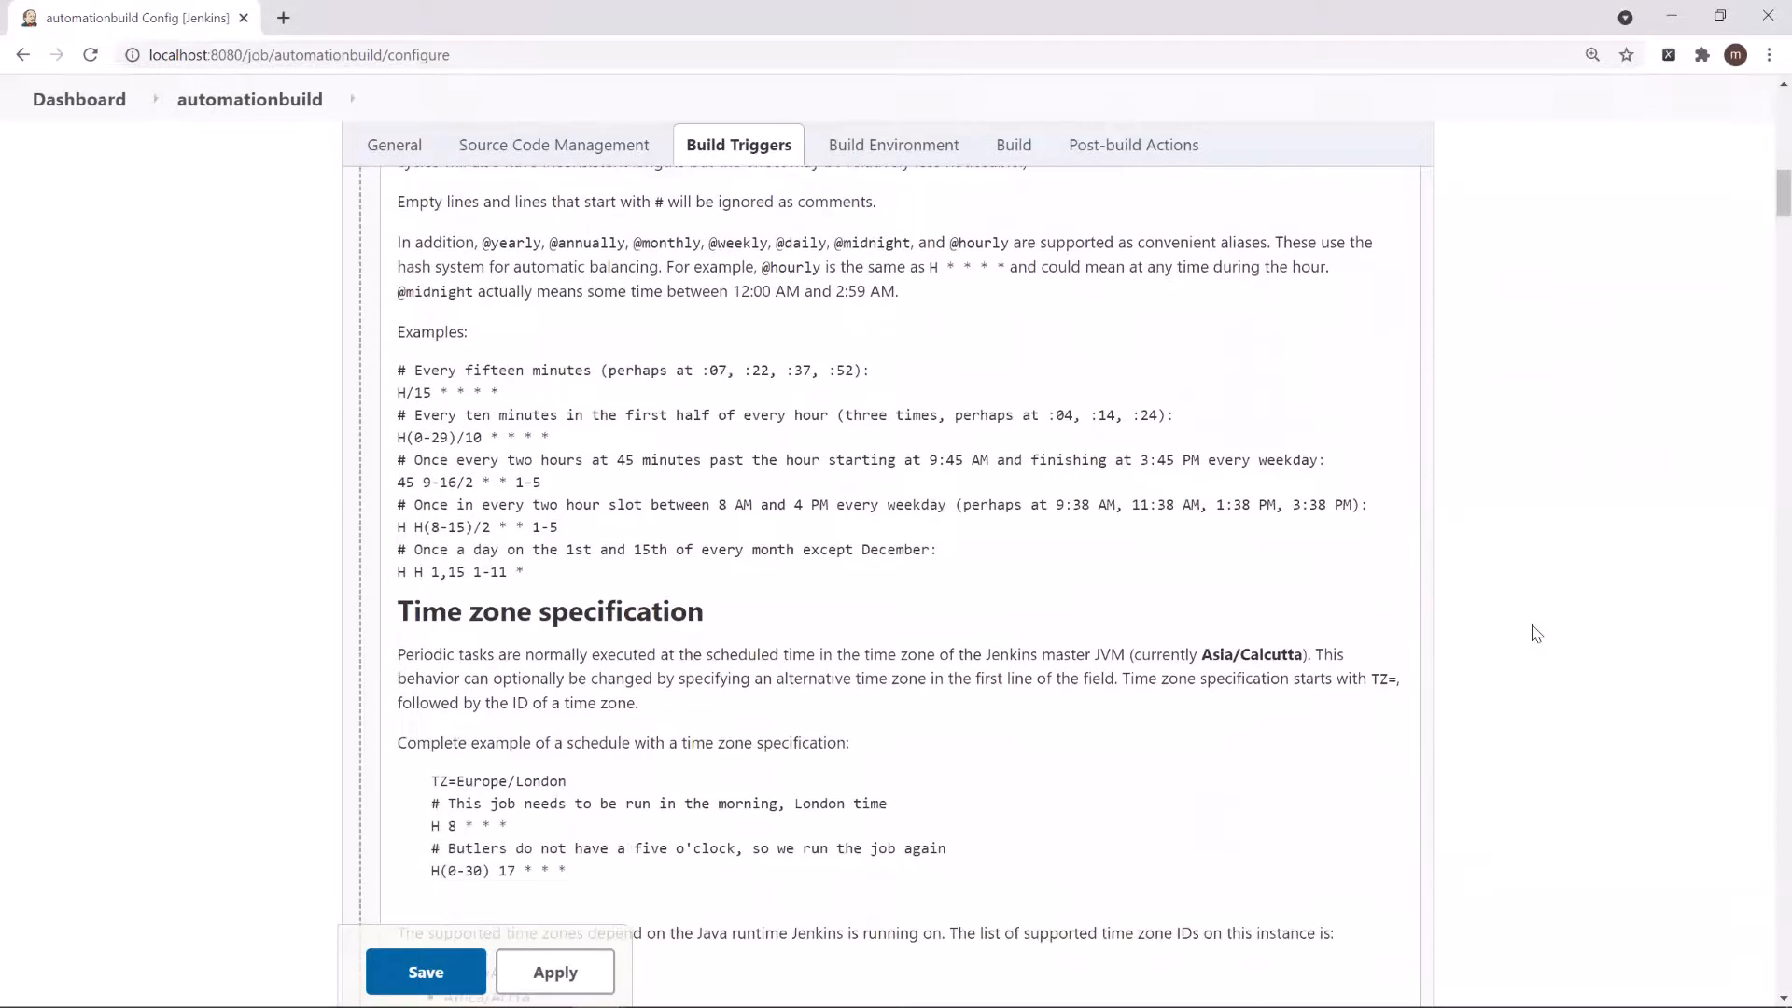
pyautogui.scroll(-2, 953, 735)
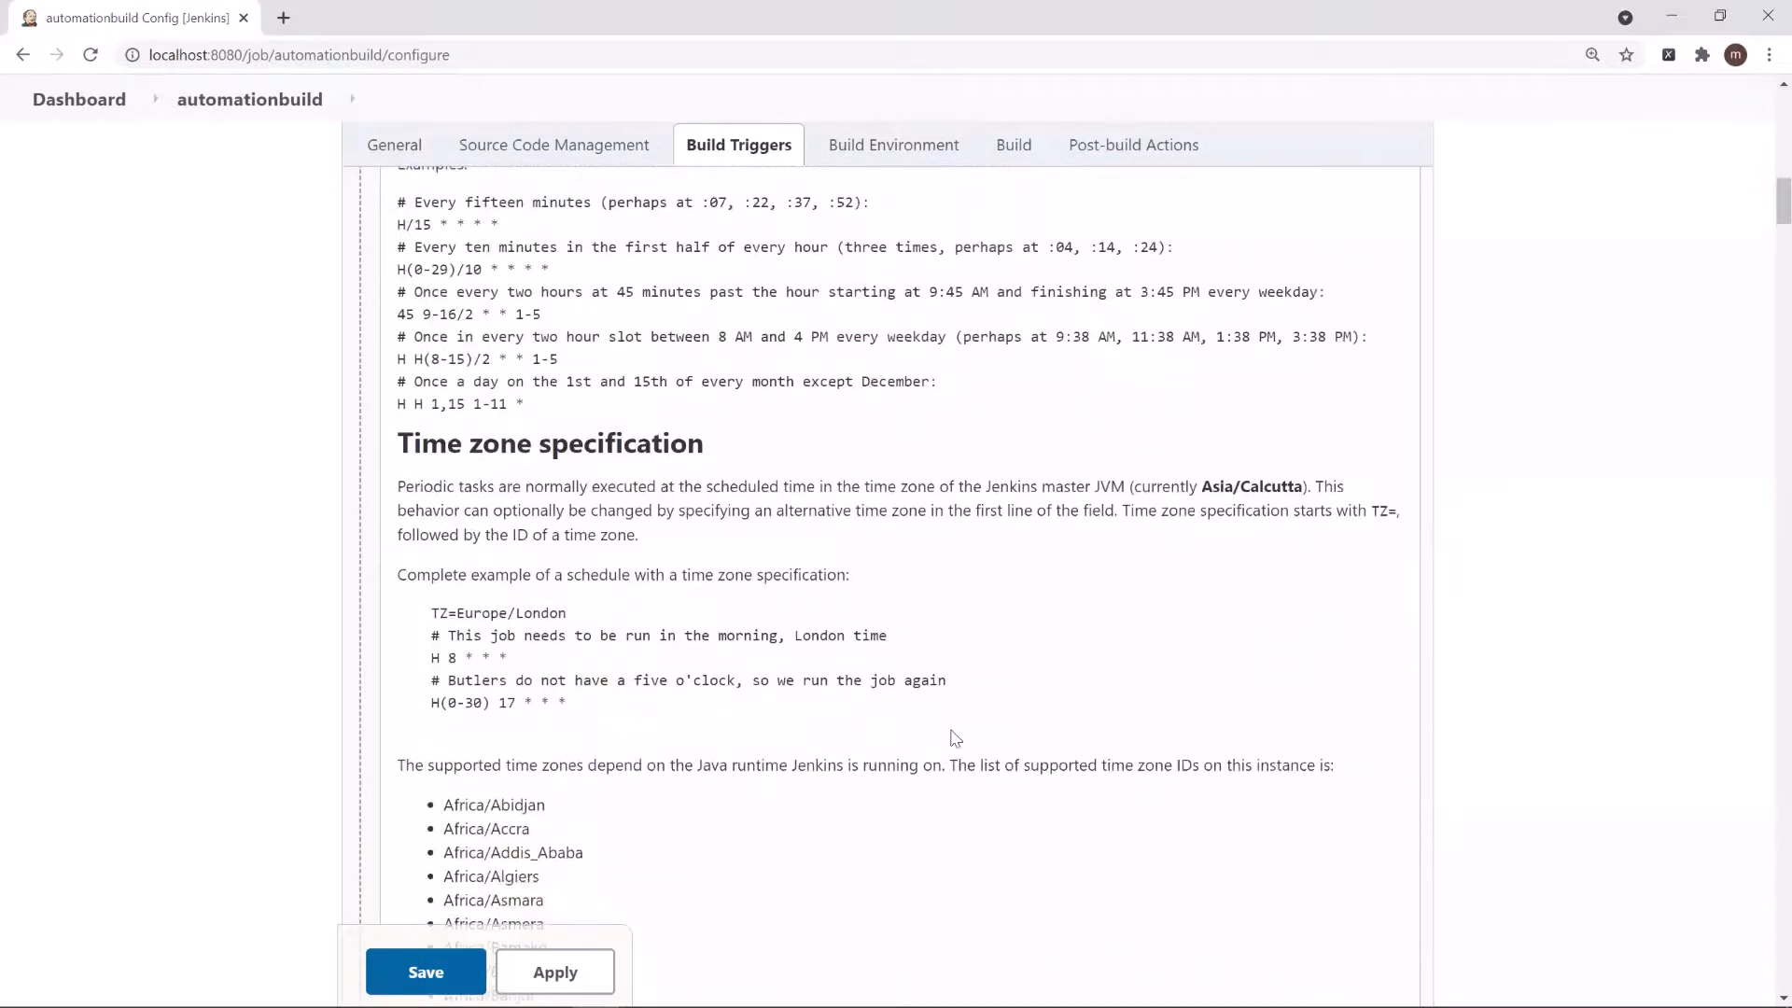
# Look through the schedule help's list of supported time zone IDs and search the page for "new".
pyautogui.scroll(-10, 954, 737)
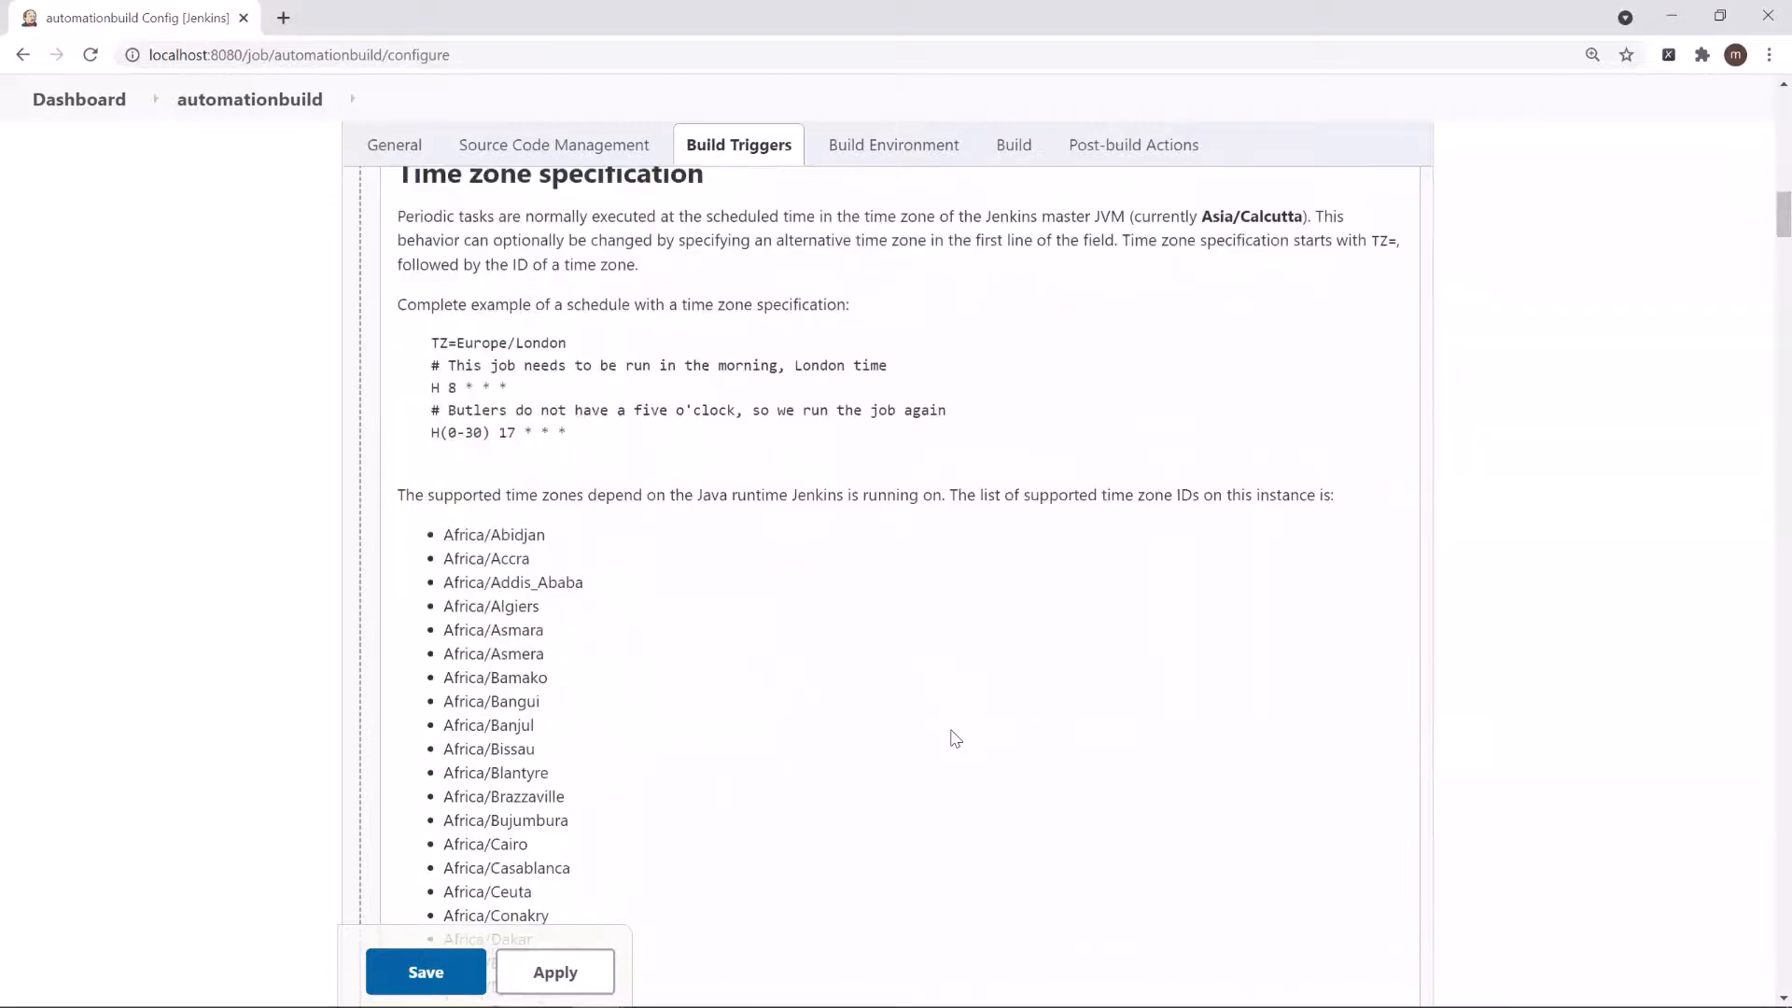
pyautogui.scroll(-9, 953, 737)
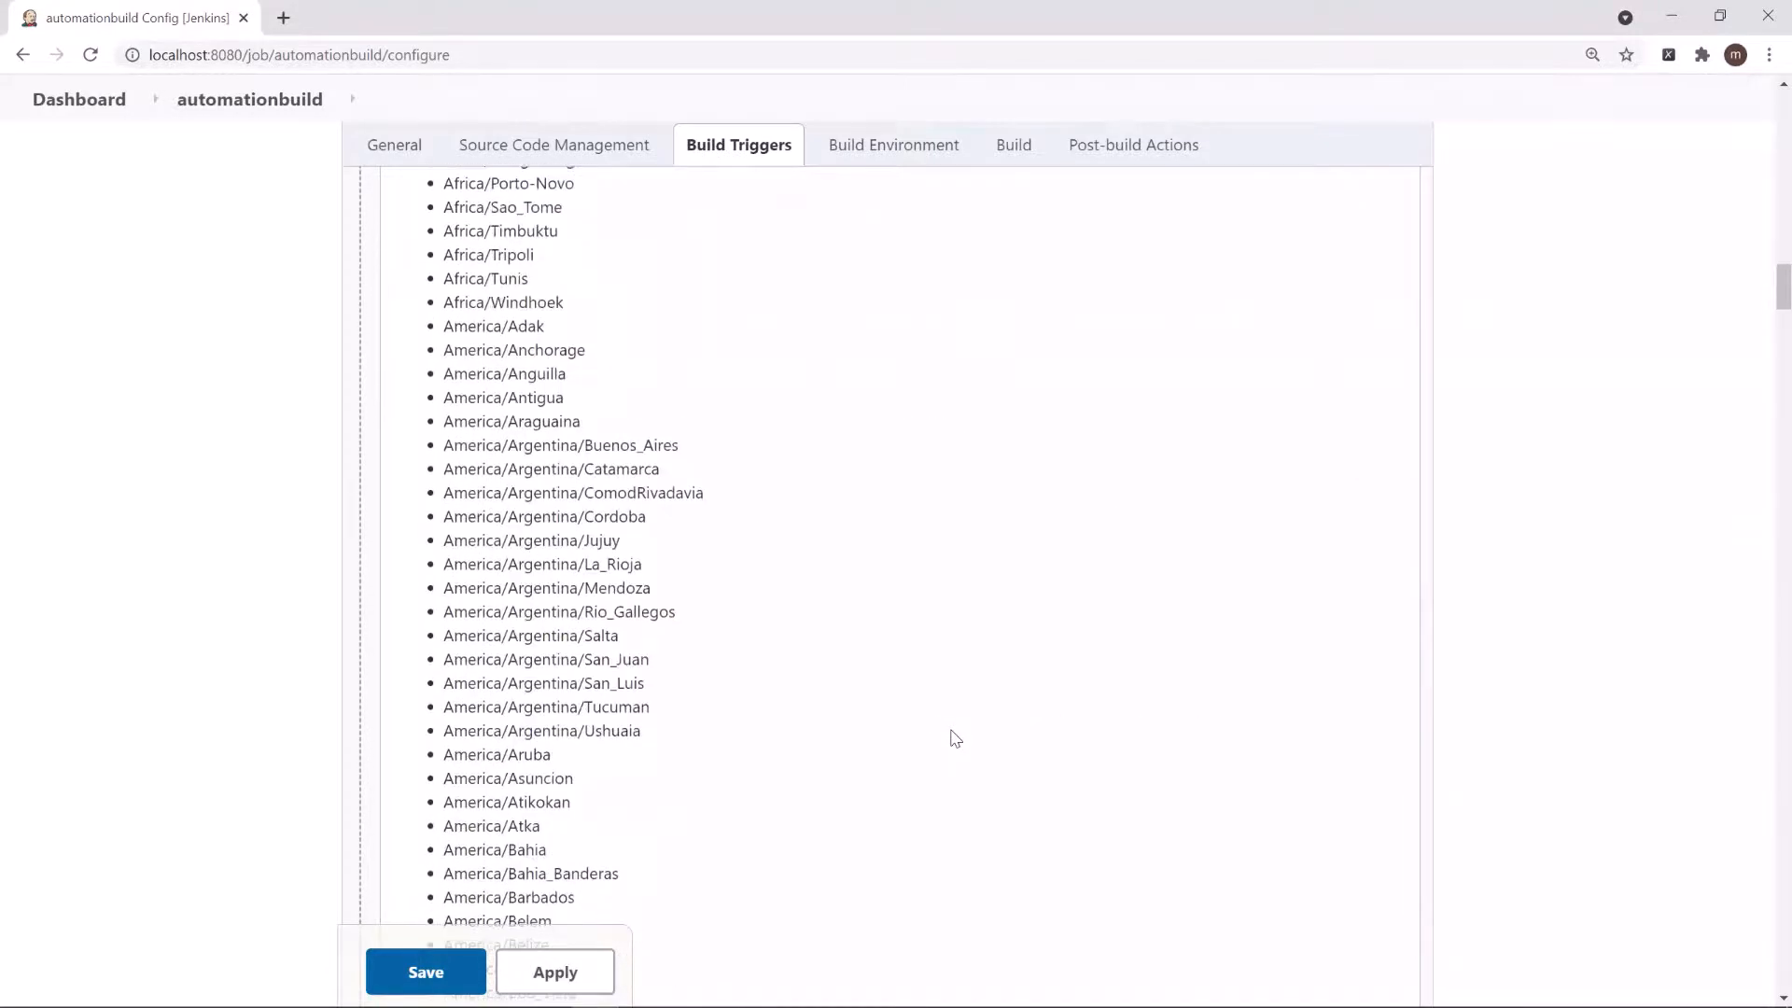
pyautogui.hotkey('ctrl', 'f')
pyautogui.write('new')
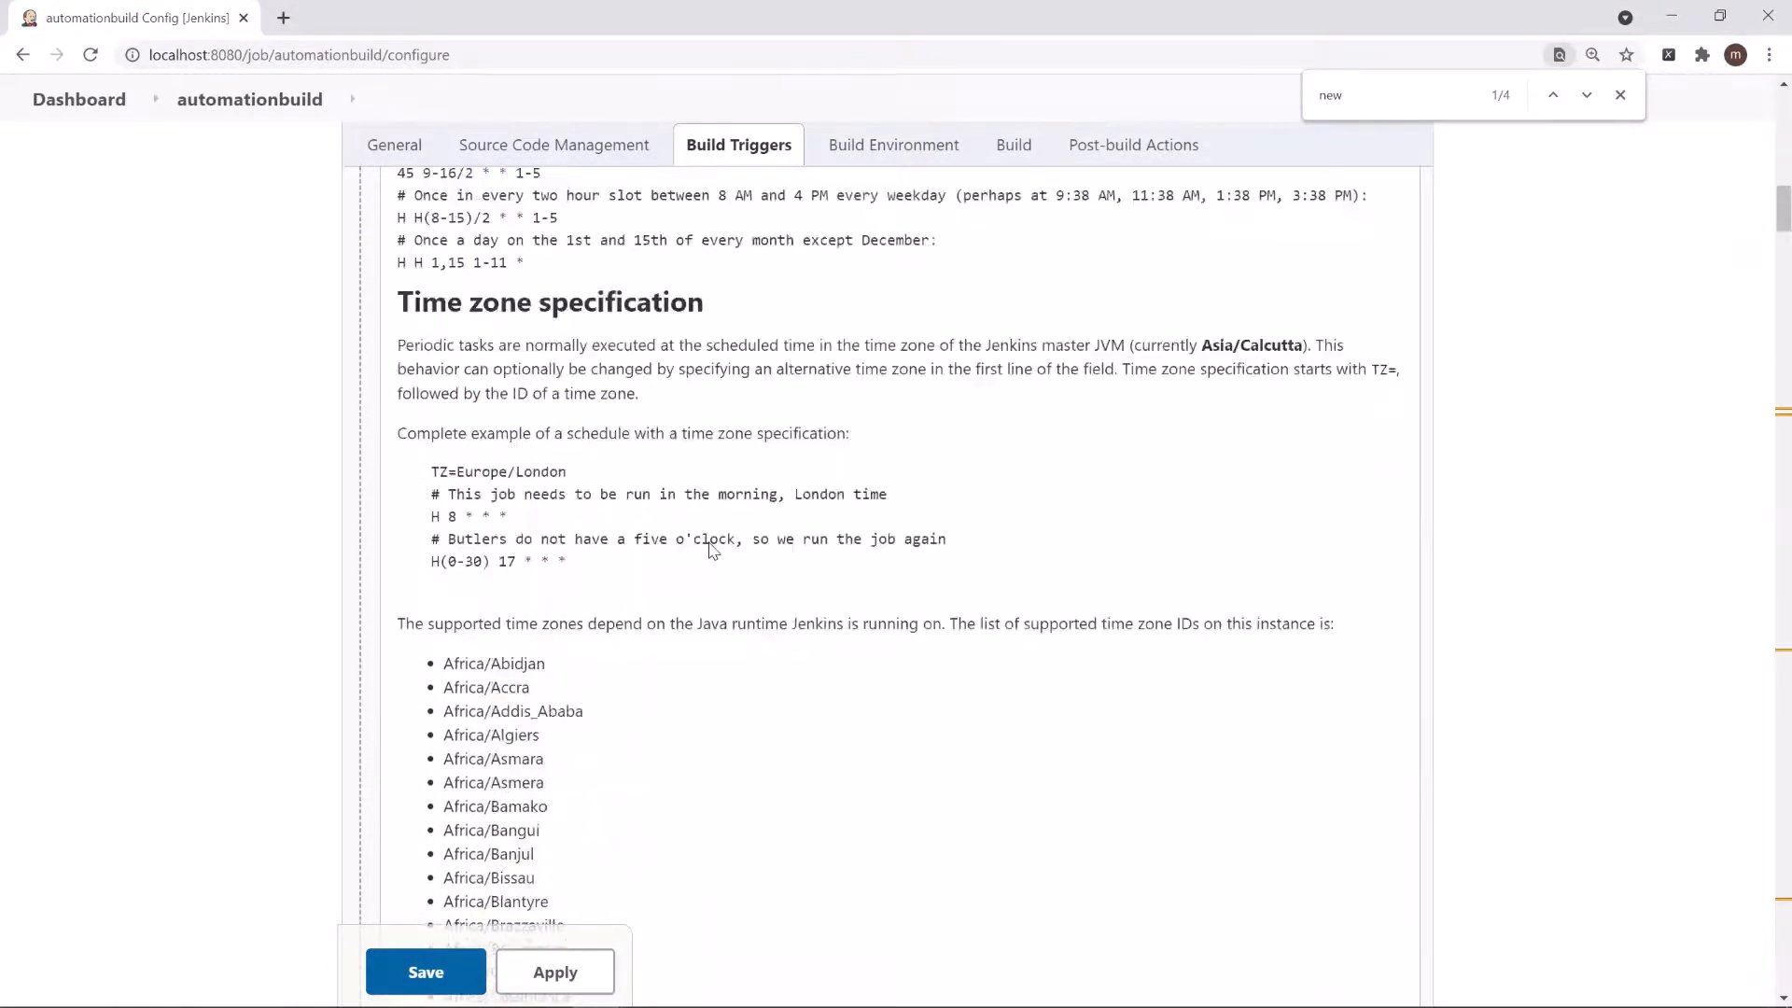
pyautogui.scroll(-4, 712, 551)
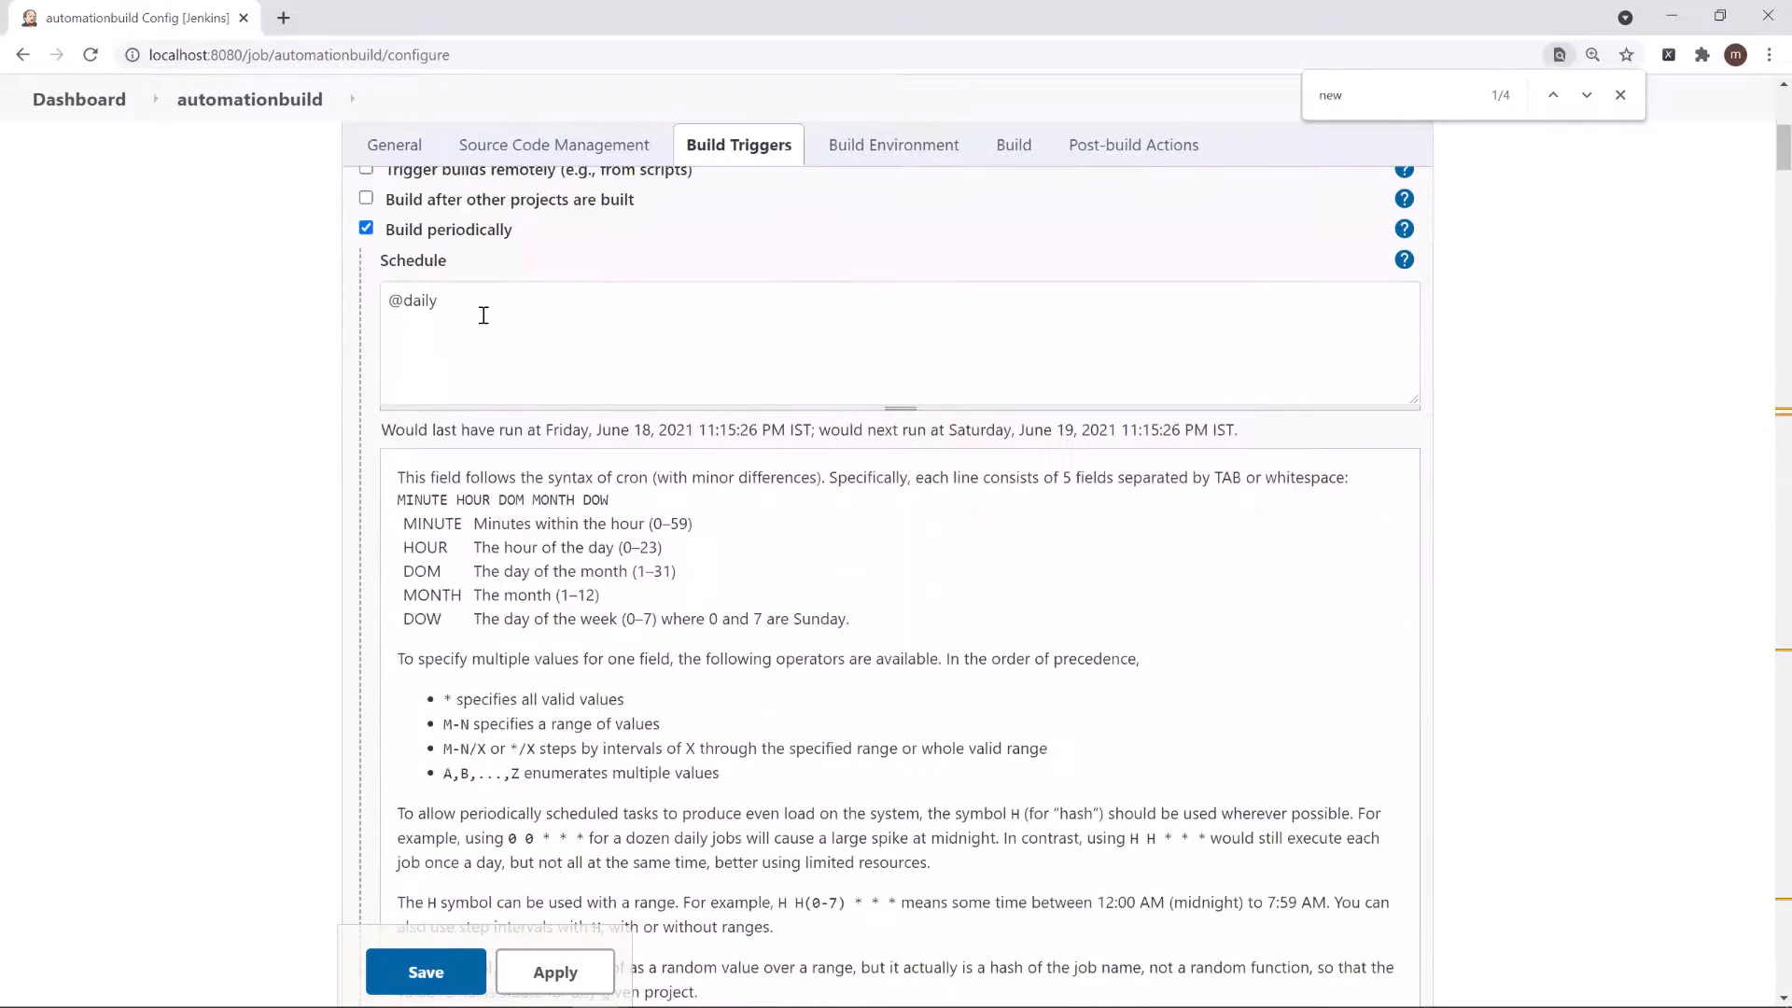
# Replace the schedule with H 8 * * * and have its last and next run times computed.
pyautogui.click(484, 308)
pyautogui.hotkey('ctrl', 'a')
pyautogui.write('H')
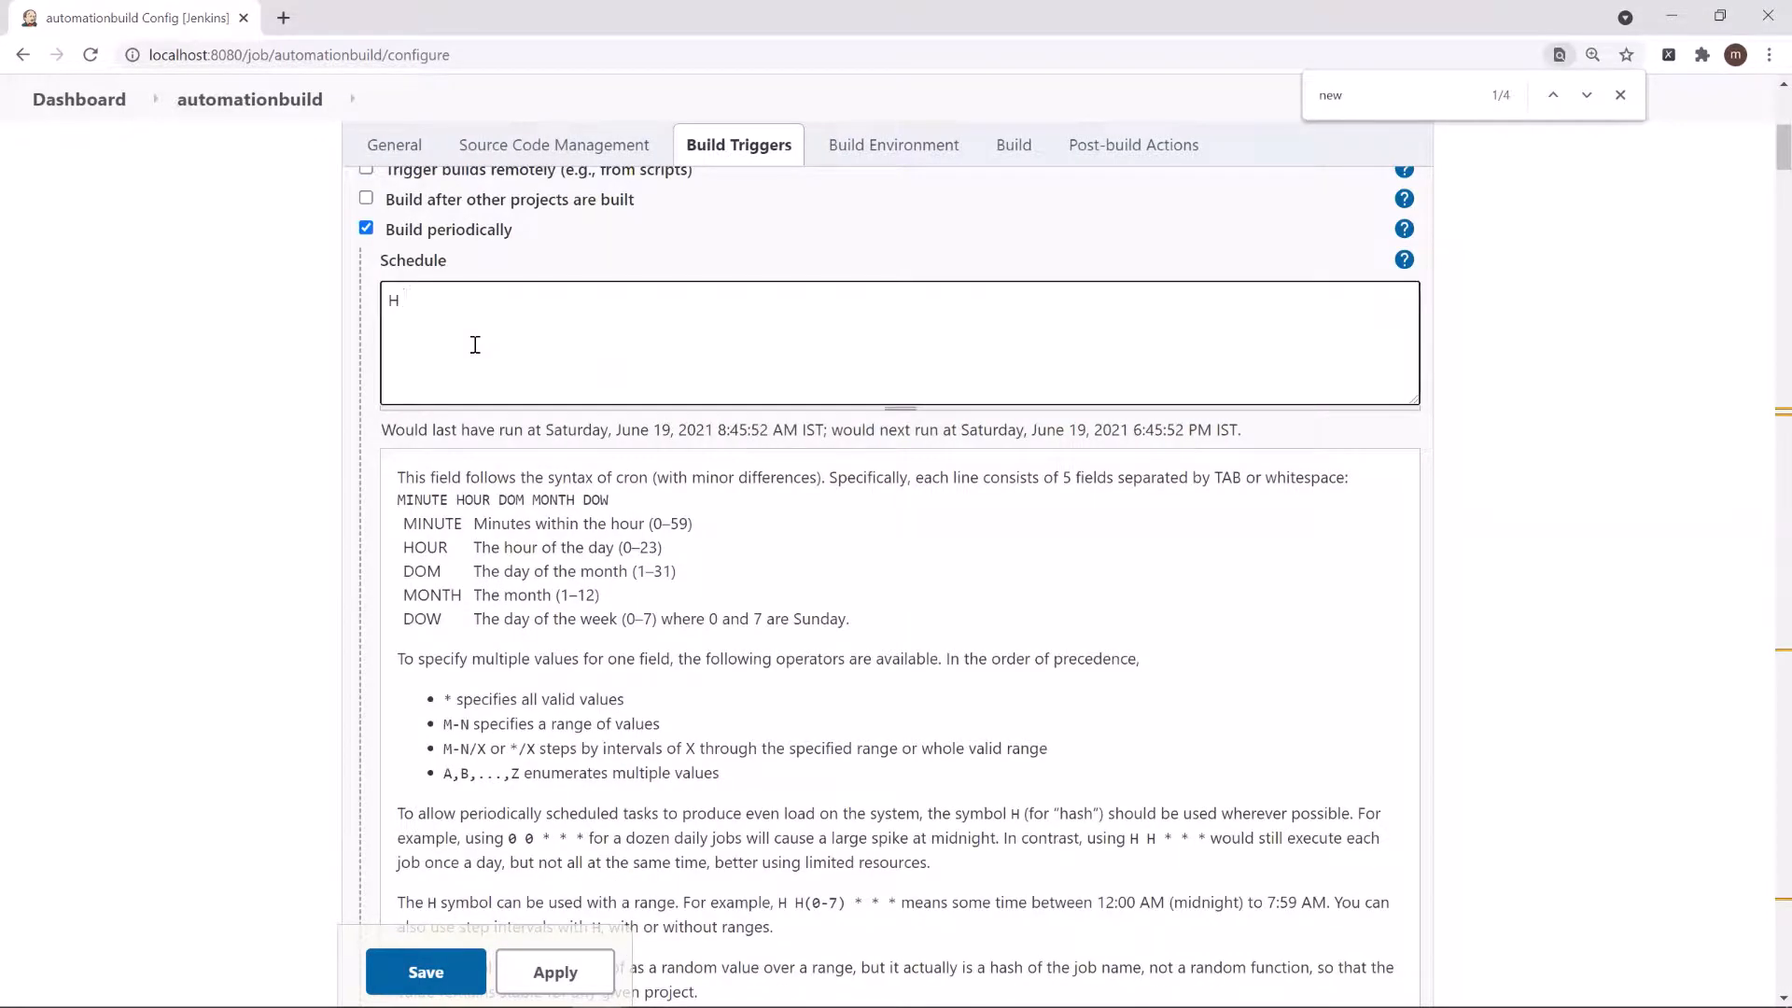
pyautogui.write(' * * * *')
pyautogui.scroll(1, 557, 650)
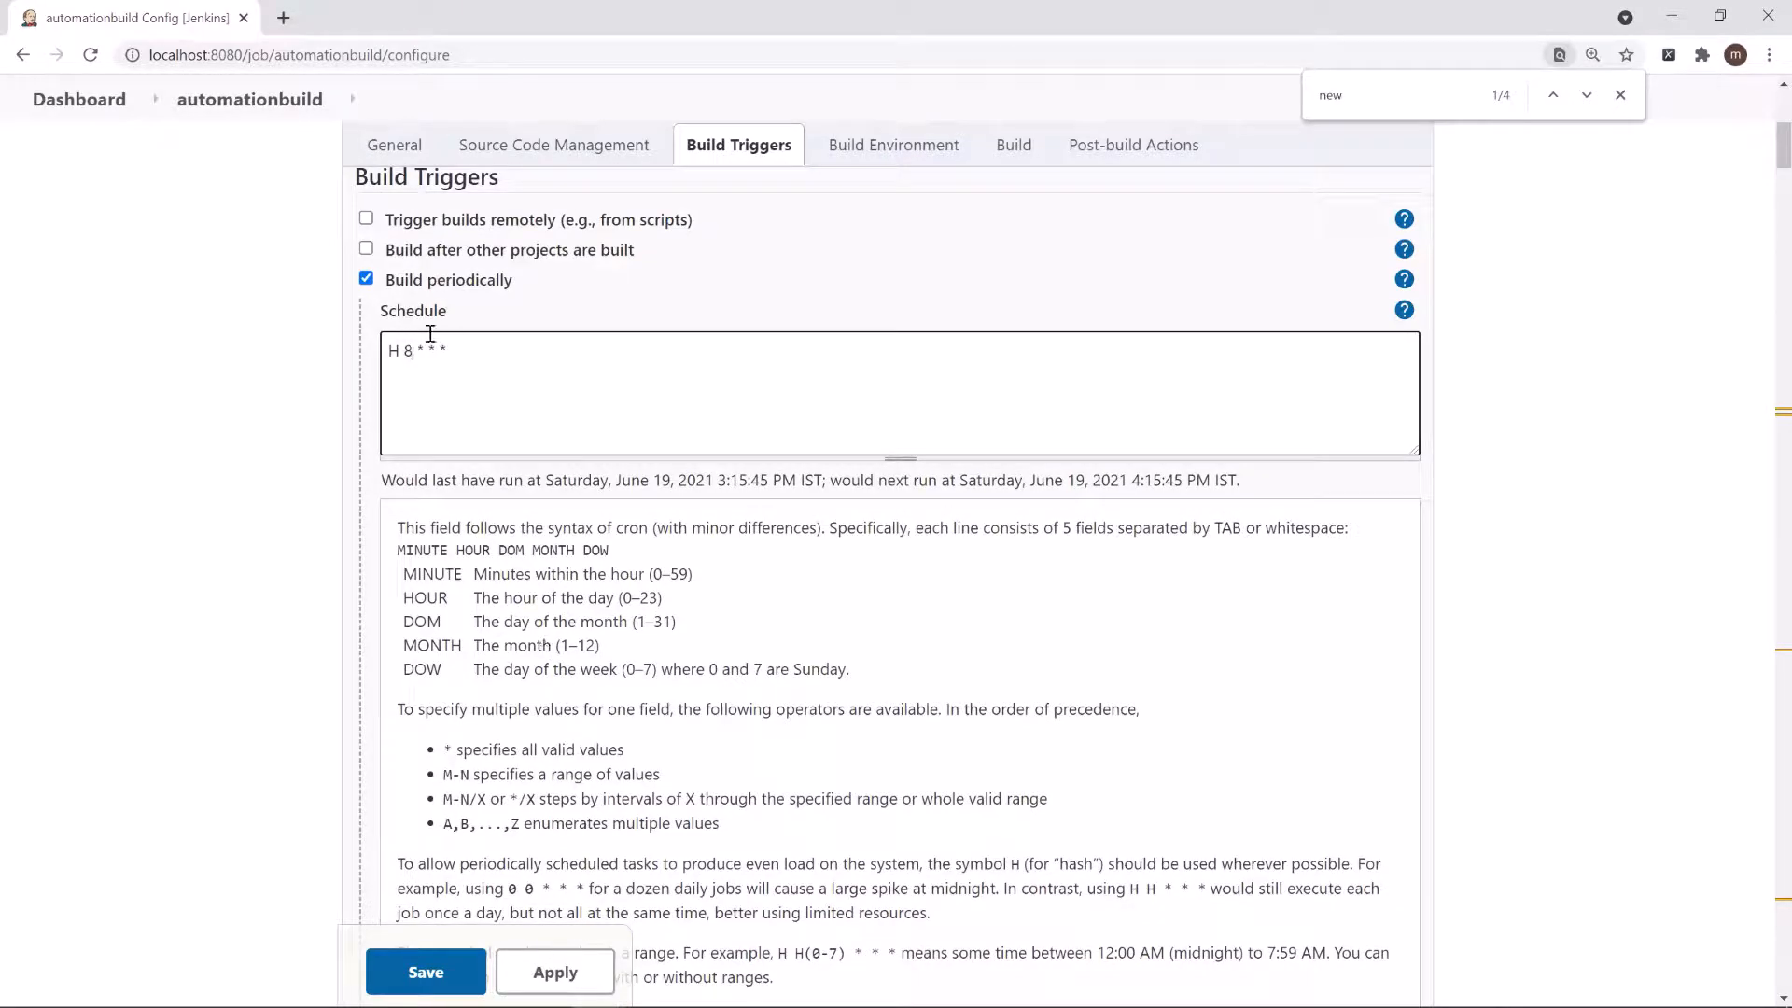
pyautogui.click(495, 473)
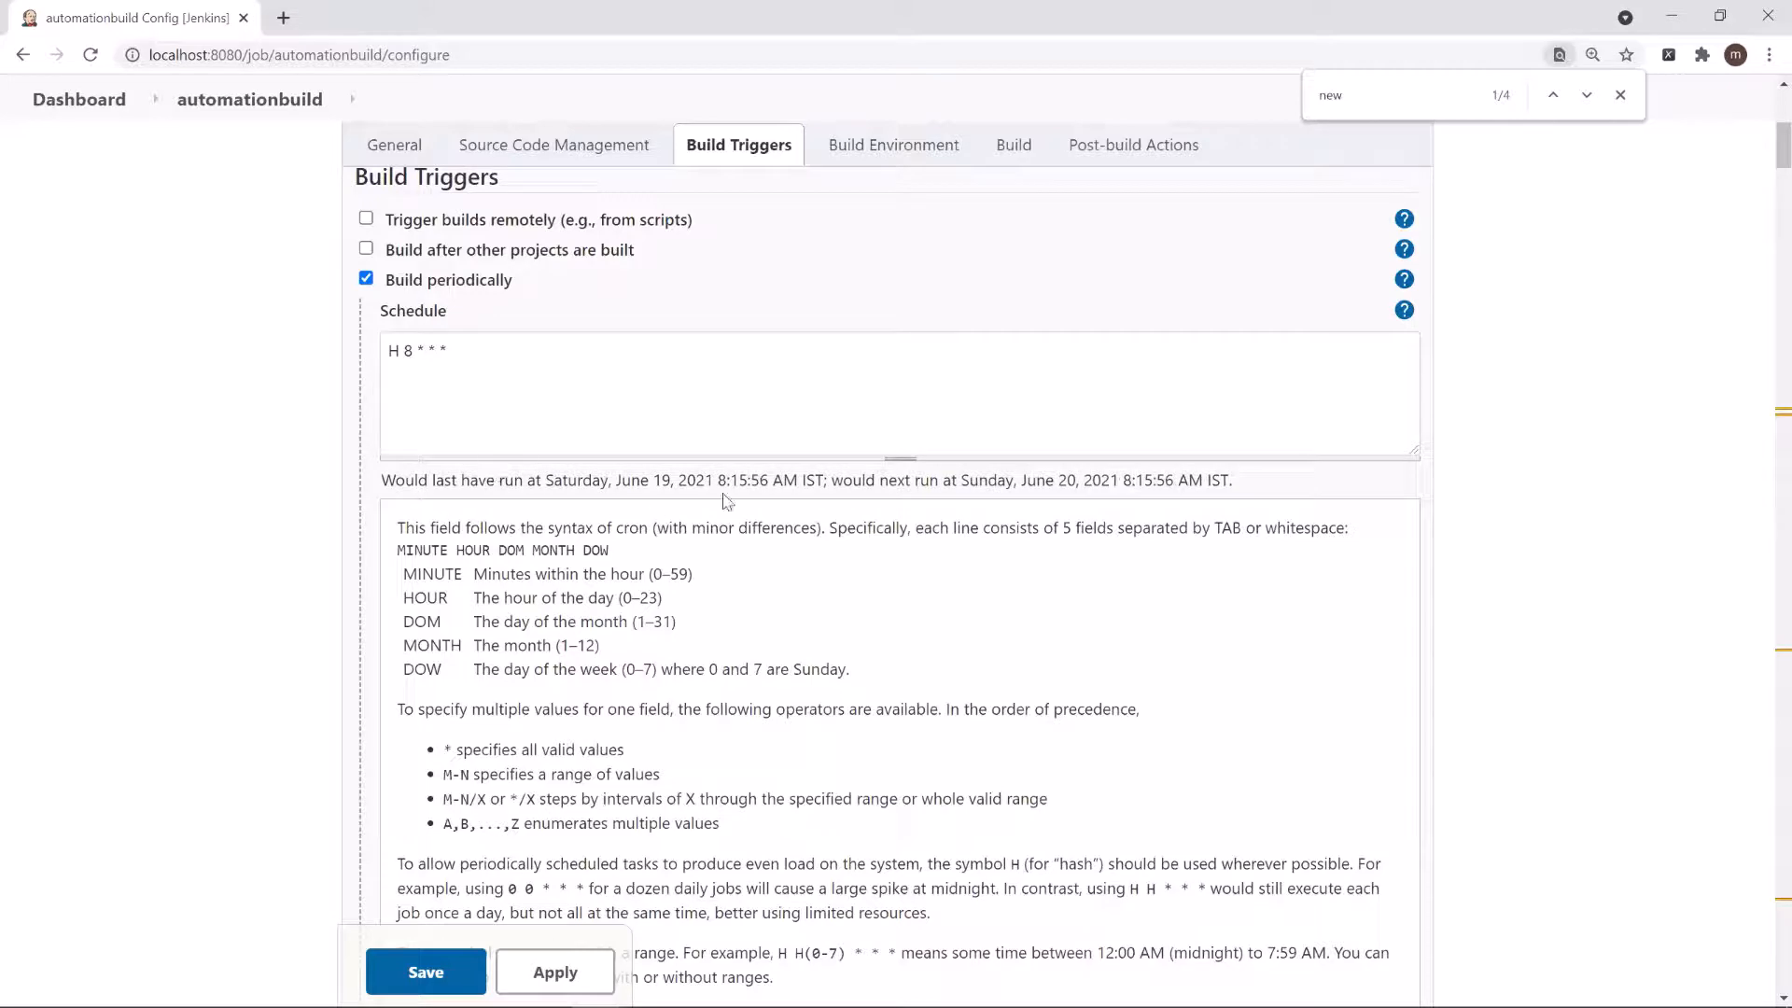
# Add TZ=America/New_York as a first line above the cron expression and have the run times recomputed.
pyautogui.click(677, 378)
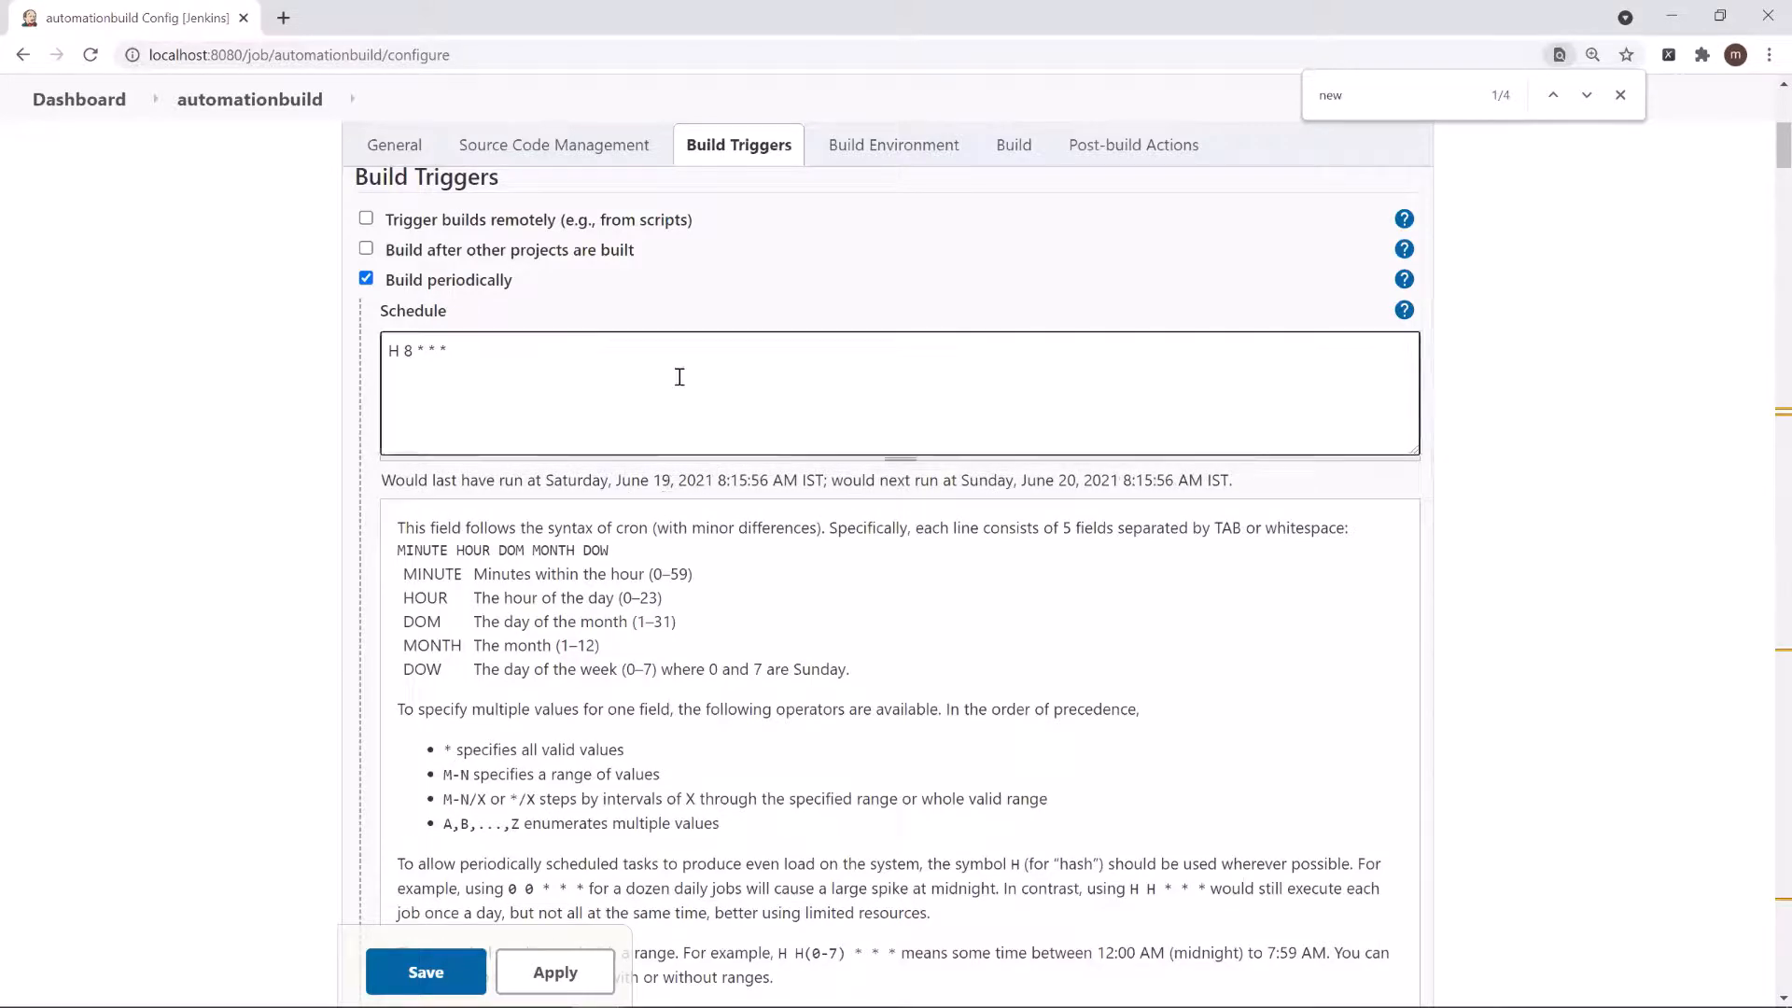
pyautogui.press('Home')
pyautogui.press('Return')
pyautogui.write('TZ=')
pyautogui.write('America/New_York')
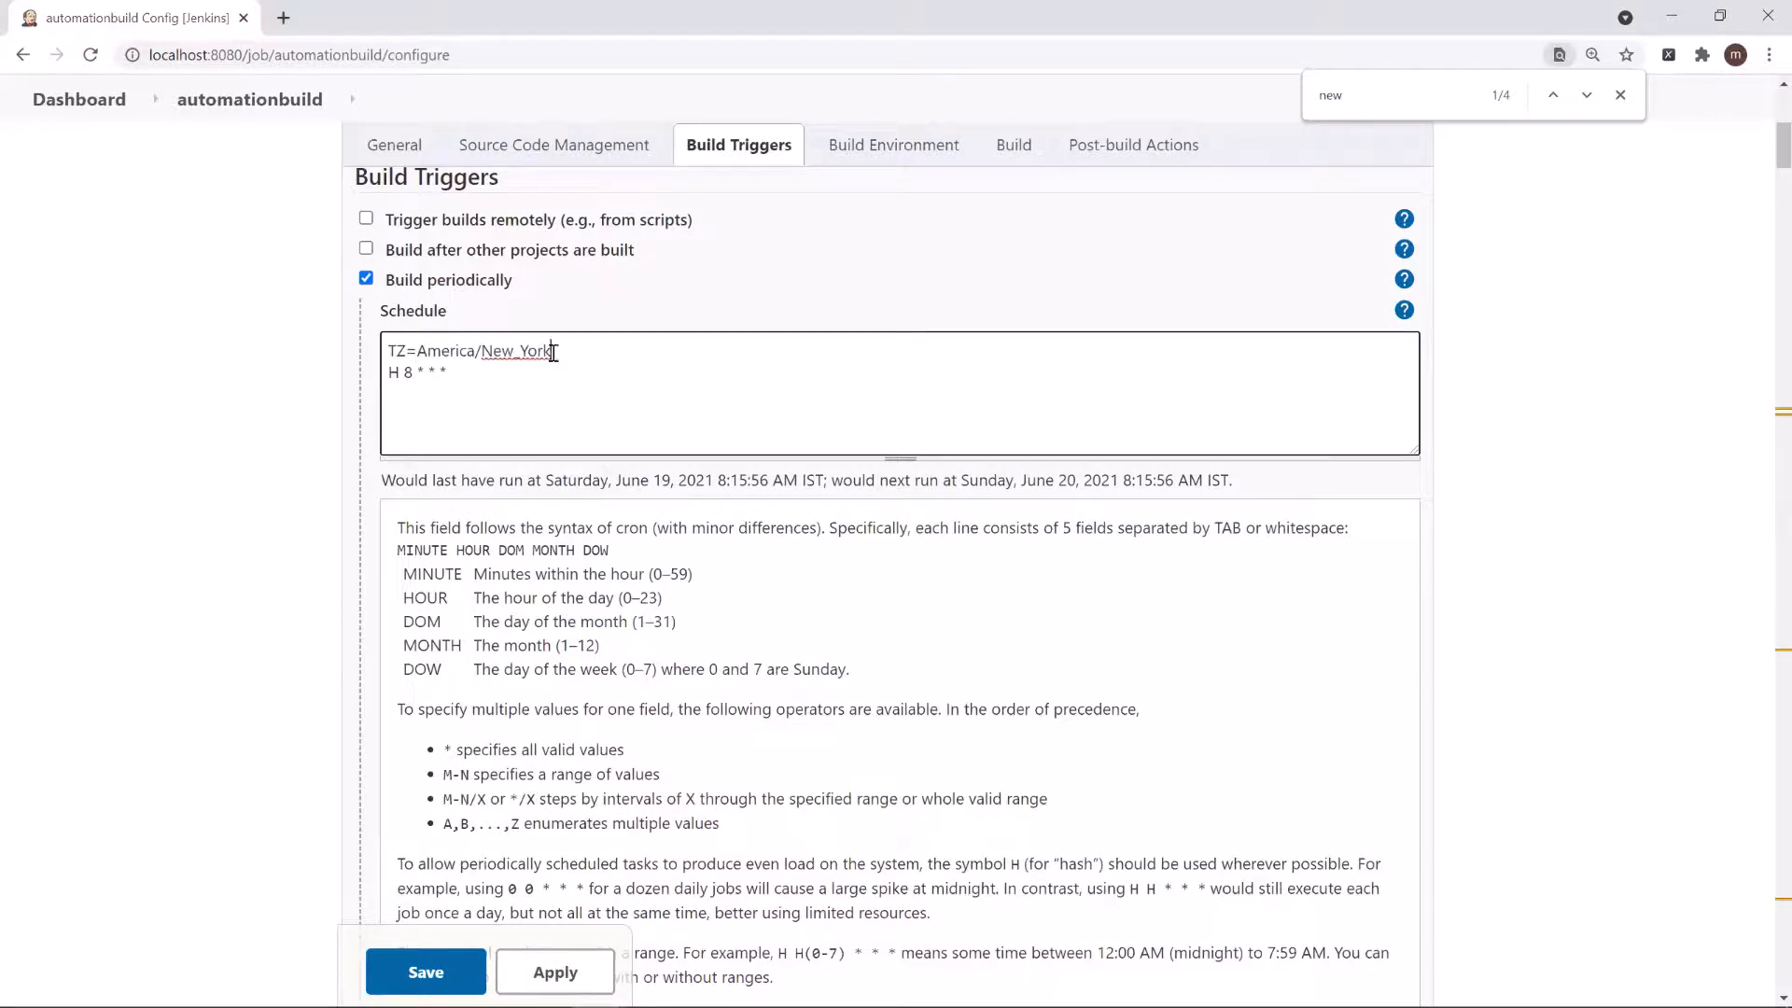
pyautogui.click(716, 476)
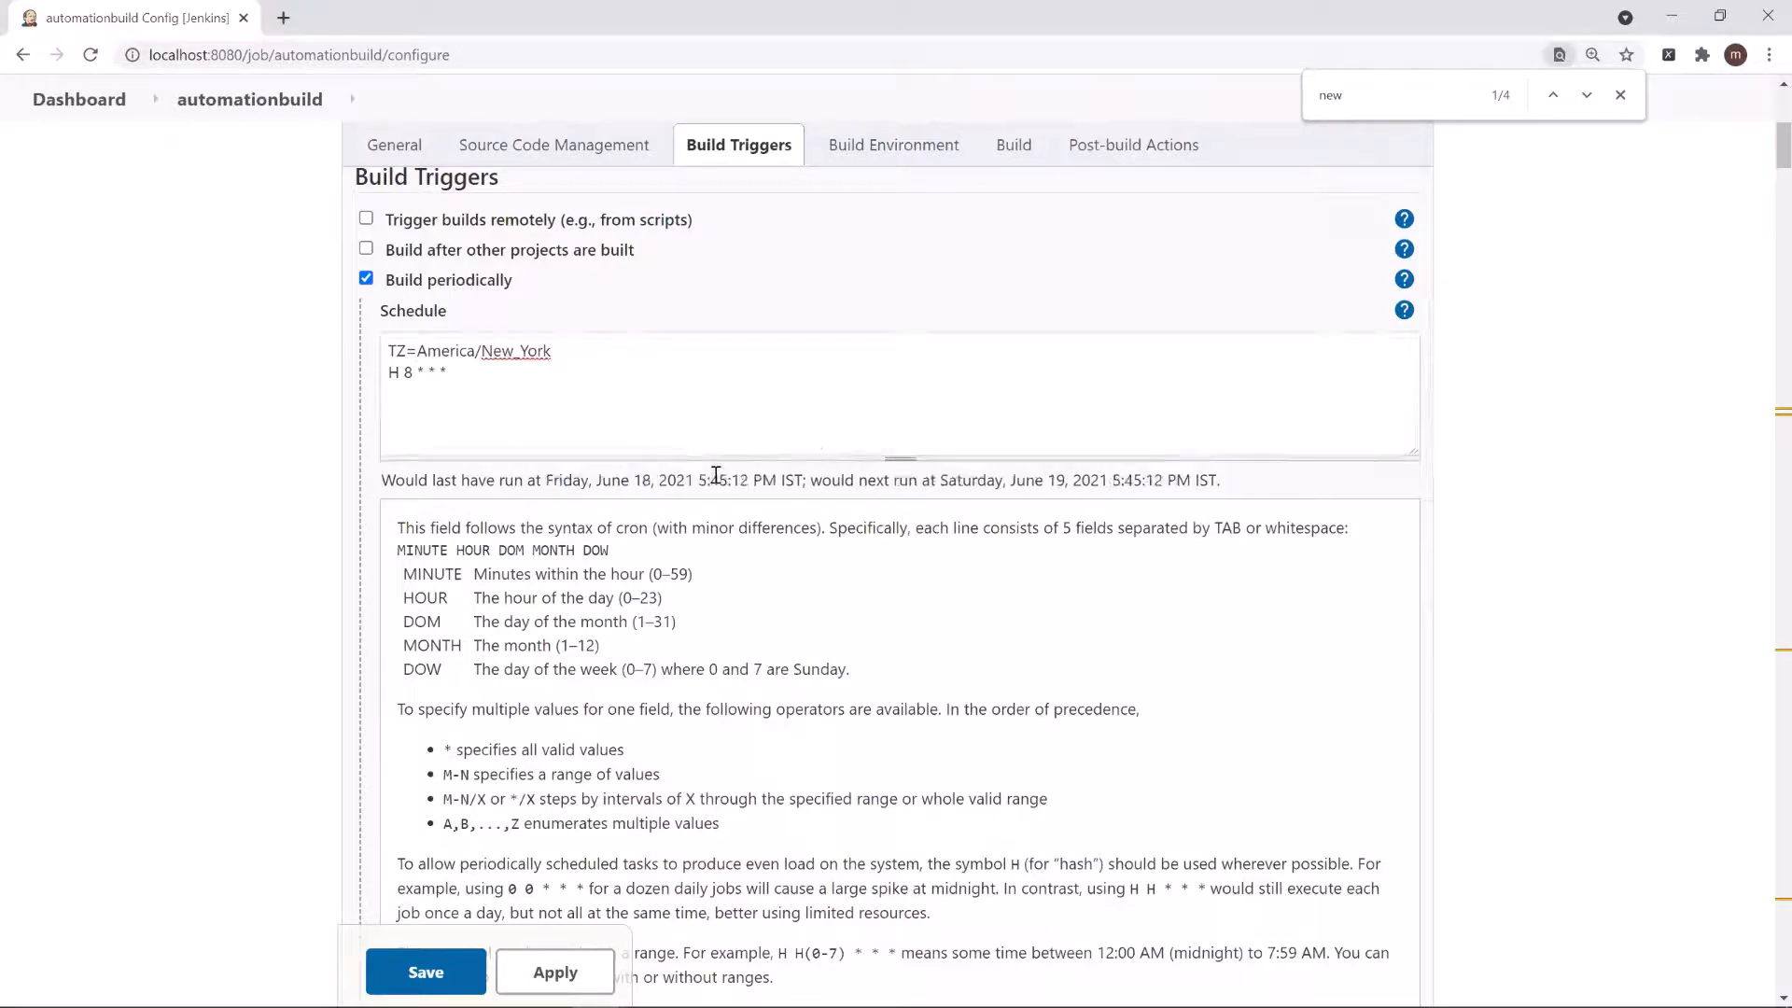
# Examine the computed last and next run times of the schedule with the New York time zone.
pyautogui.click(569, 354)
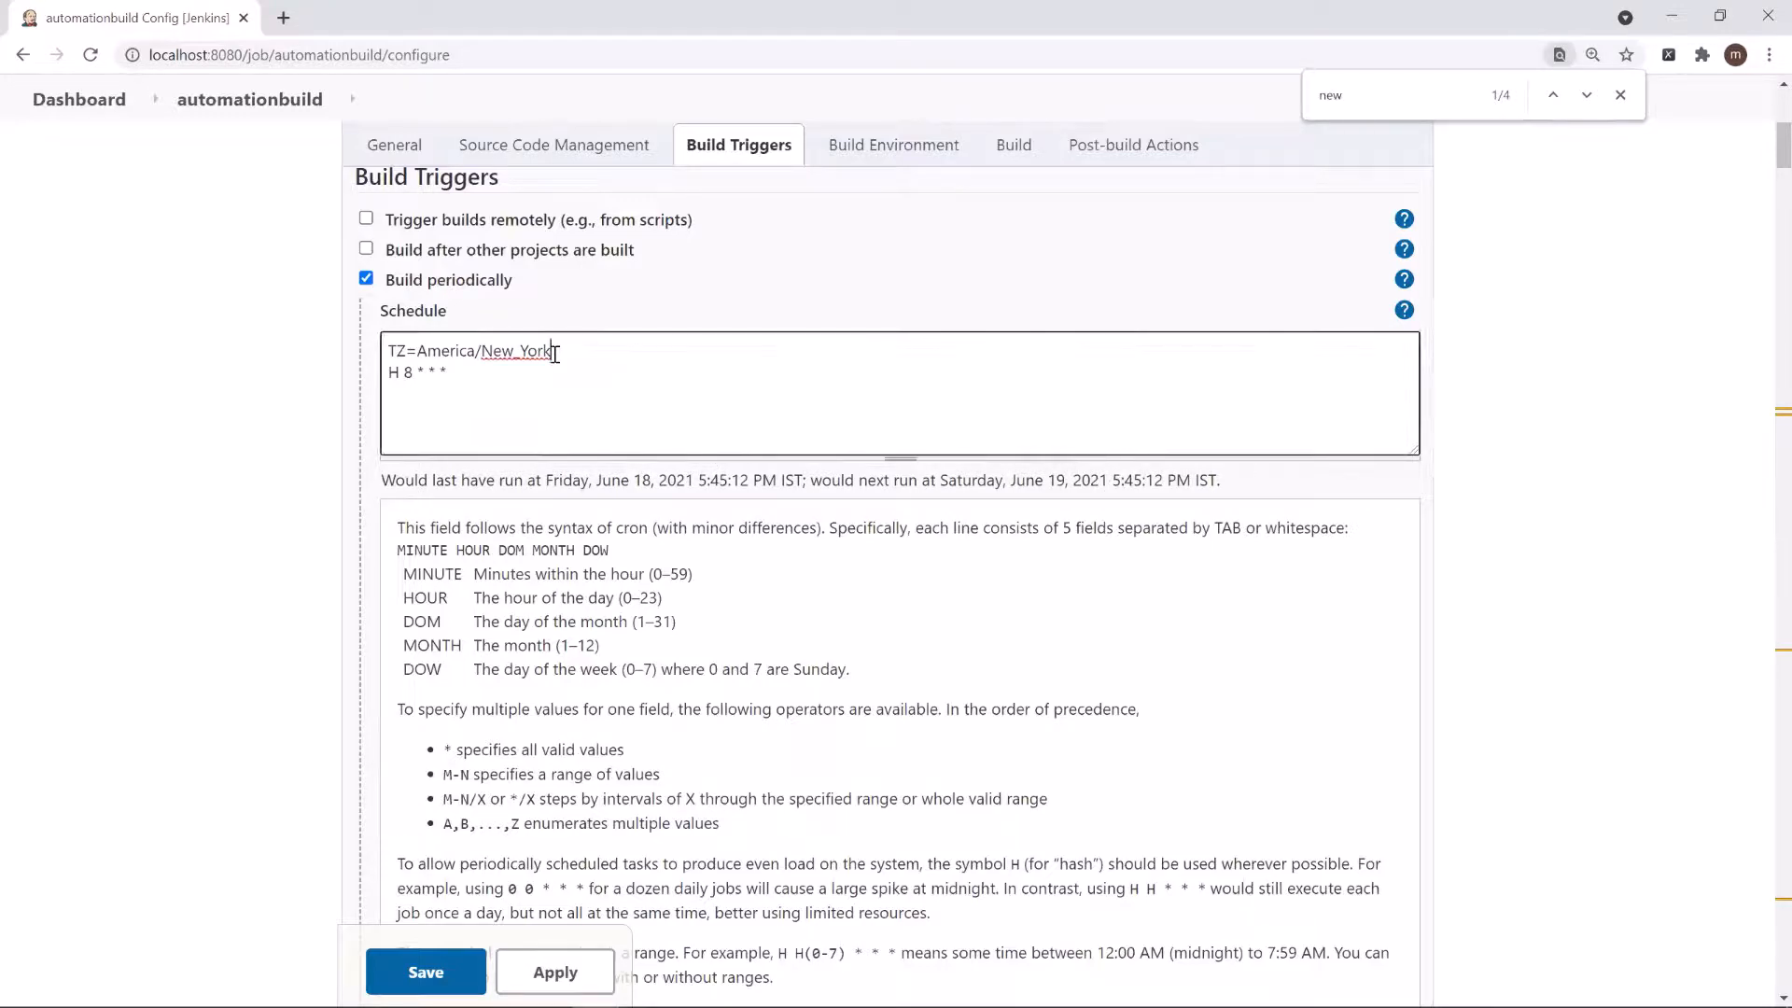
pyautogui.moveTo(703, 481); pyautogui.dragTo(746, 480)
pyautogui.click(698, 481)
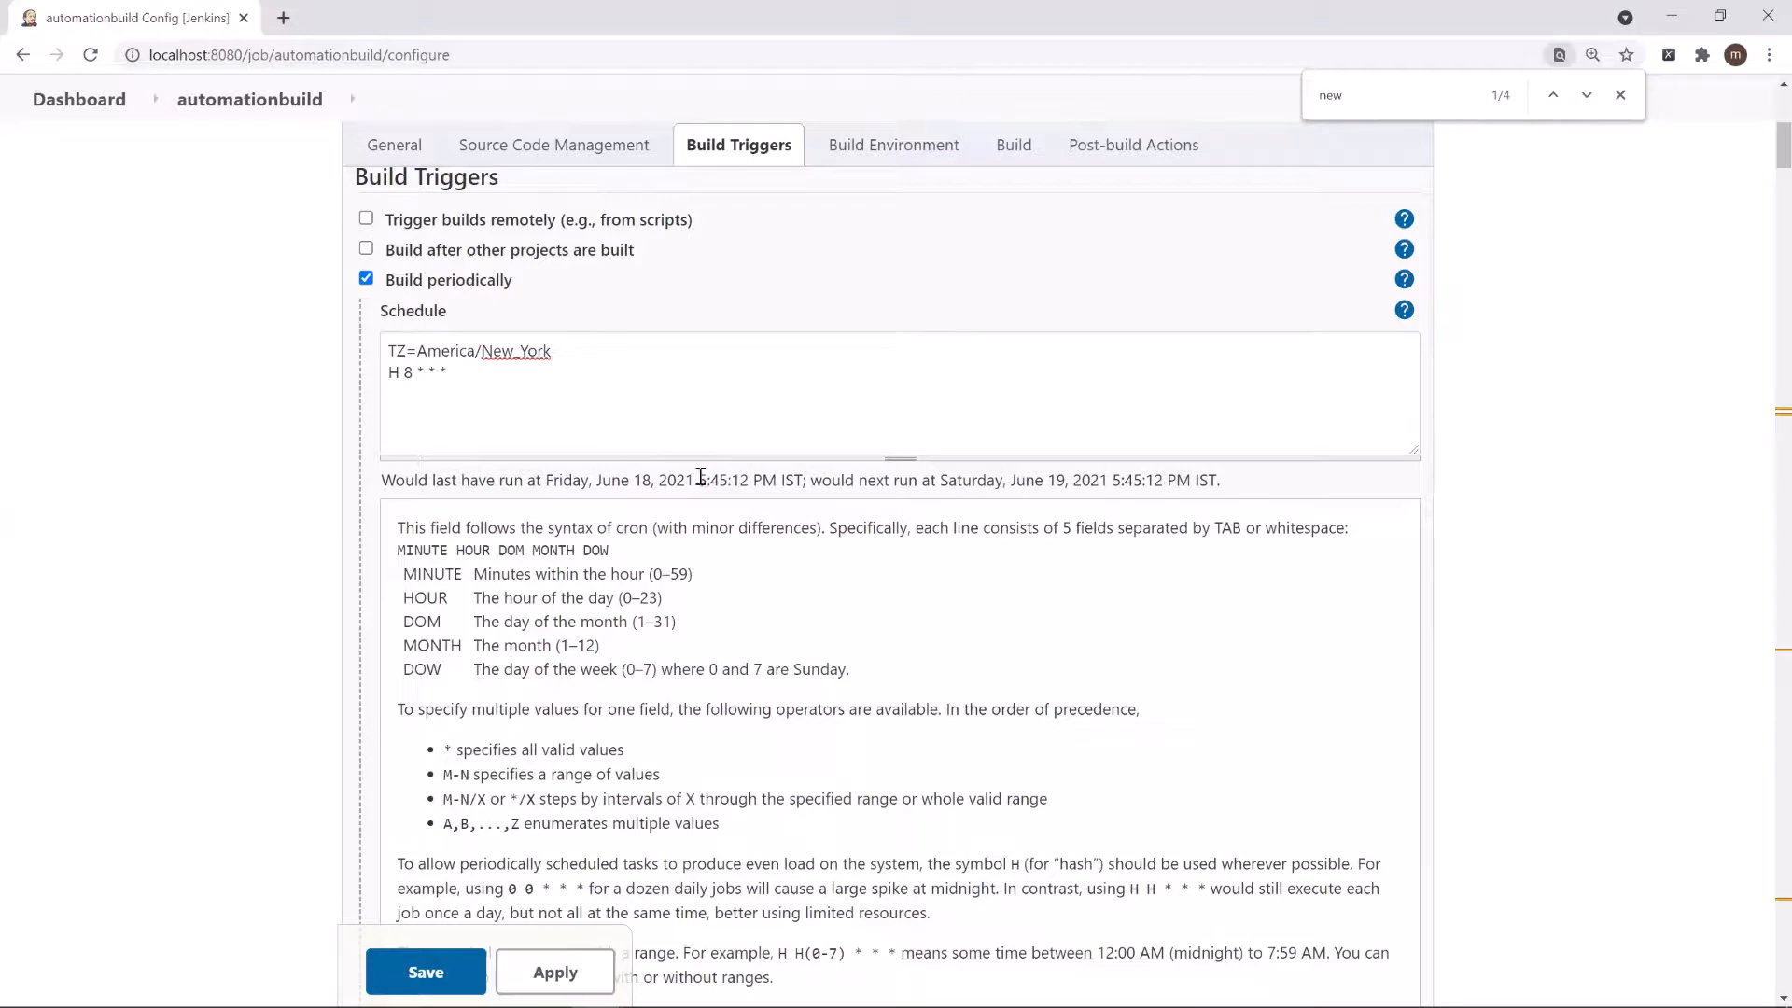
pyautogui.moveTo(698, 481); pyautogui.dragTo(747, 481)
pyautogui.click(789, 489)
pyautogui.moveTo(698, 481); pyautogui.dragTo(740, 481)
pyautogui.moveTo(1110, 480); pyautogui.dragTo(1177, 480)
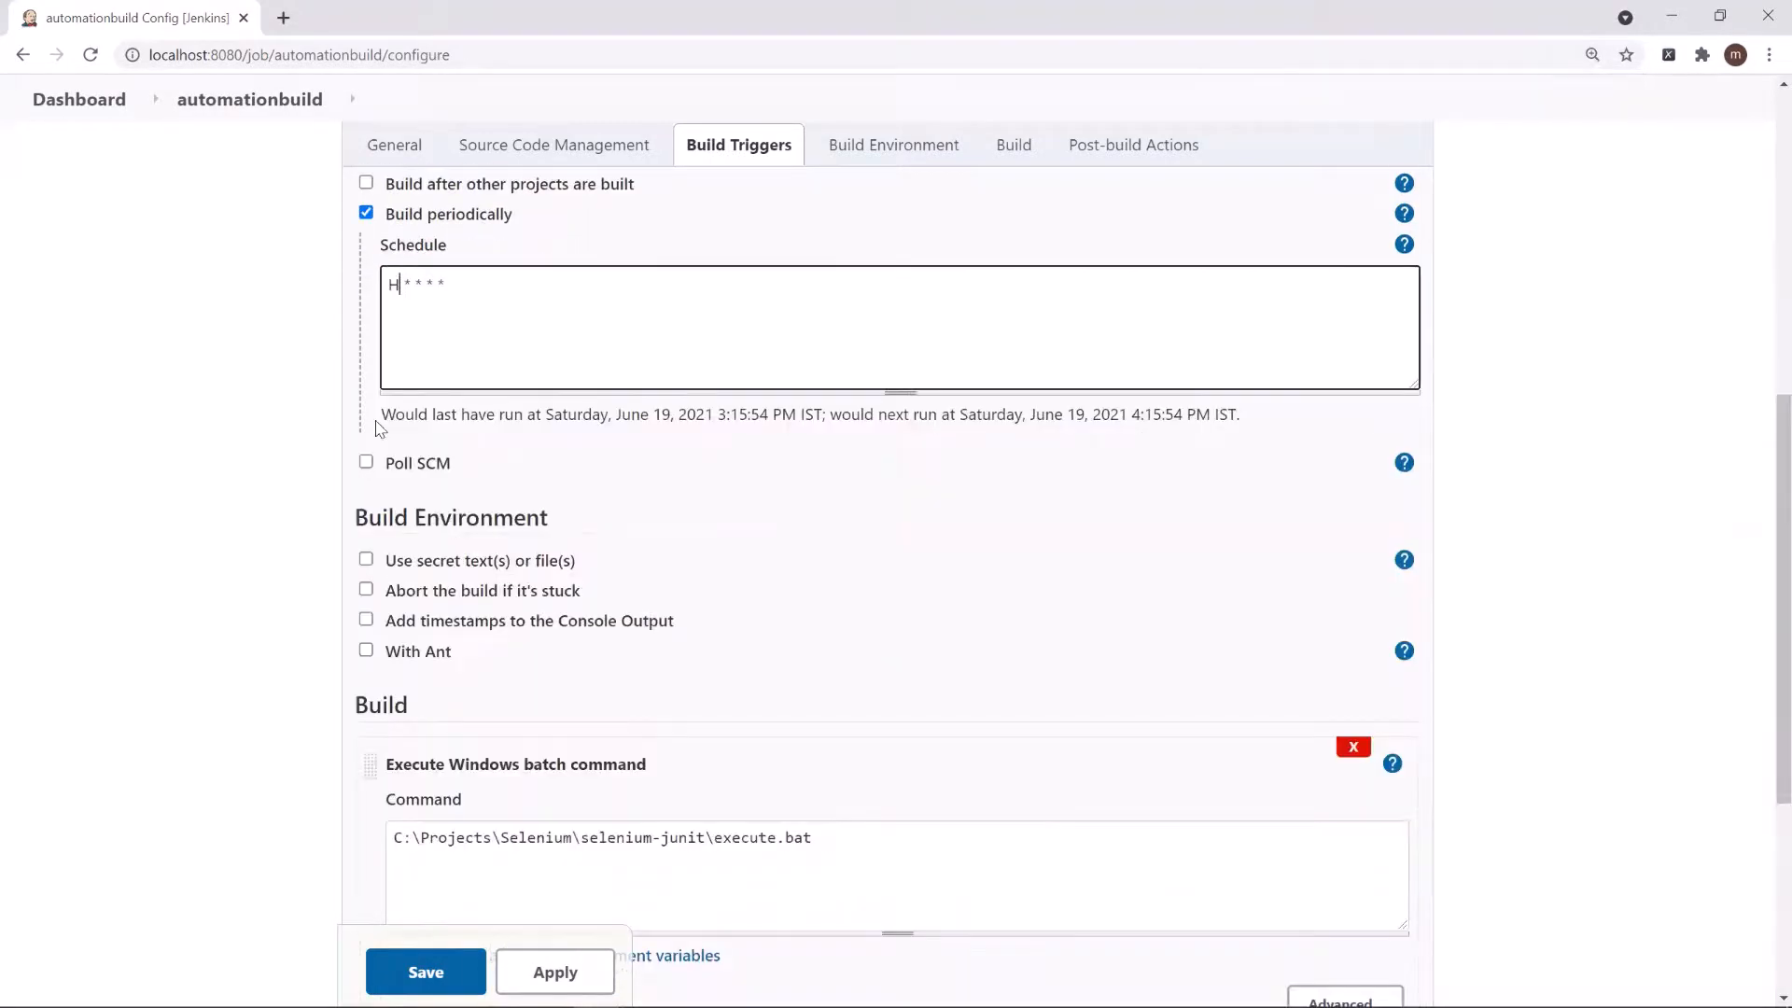
# Save the project with the hourly schedule's minute field set to 0, and check the build executor status on the dashboard.
pyautogui.write('0')
pyautogui.click(453, 974)
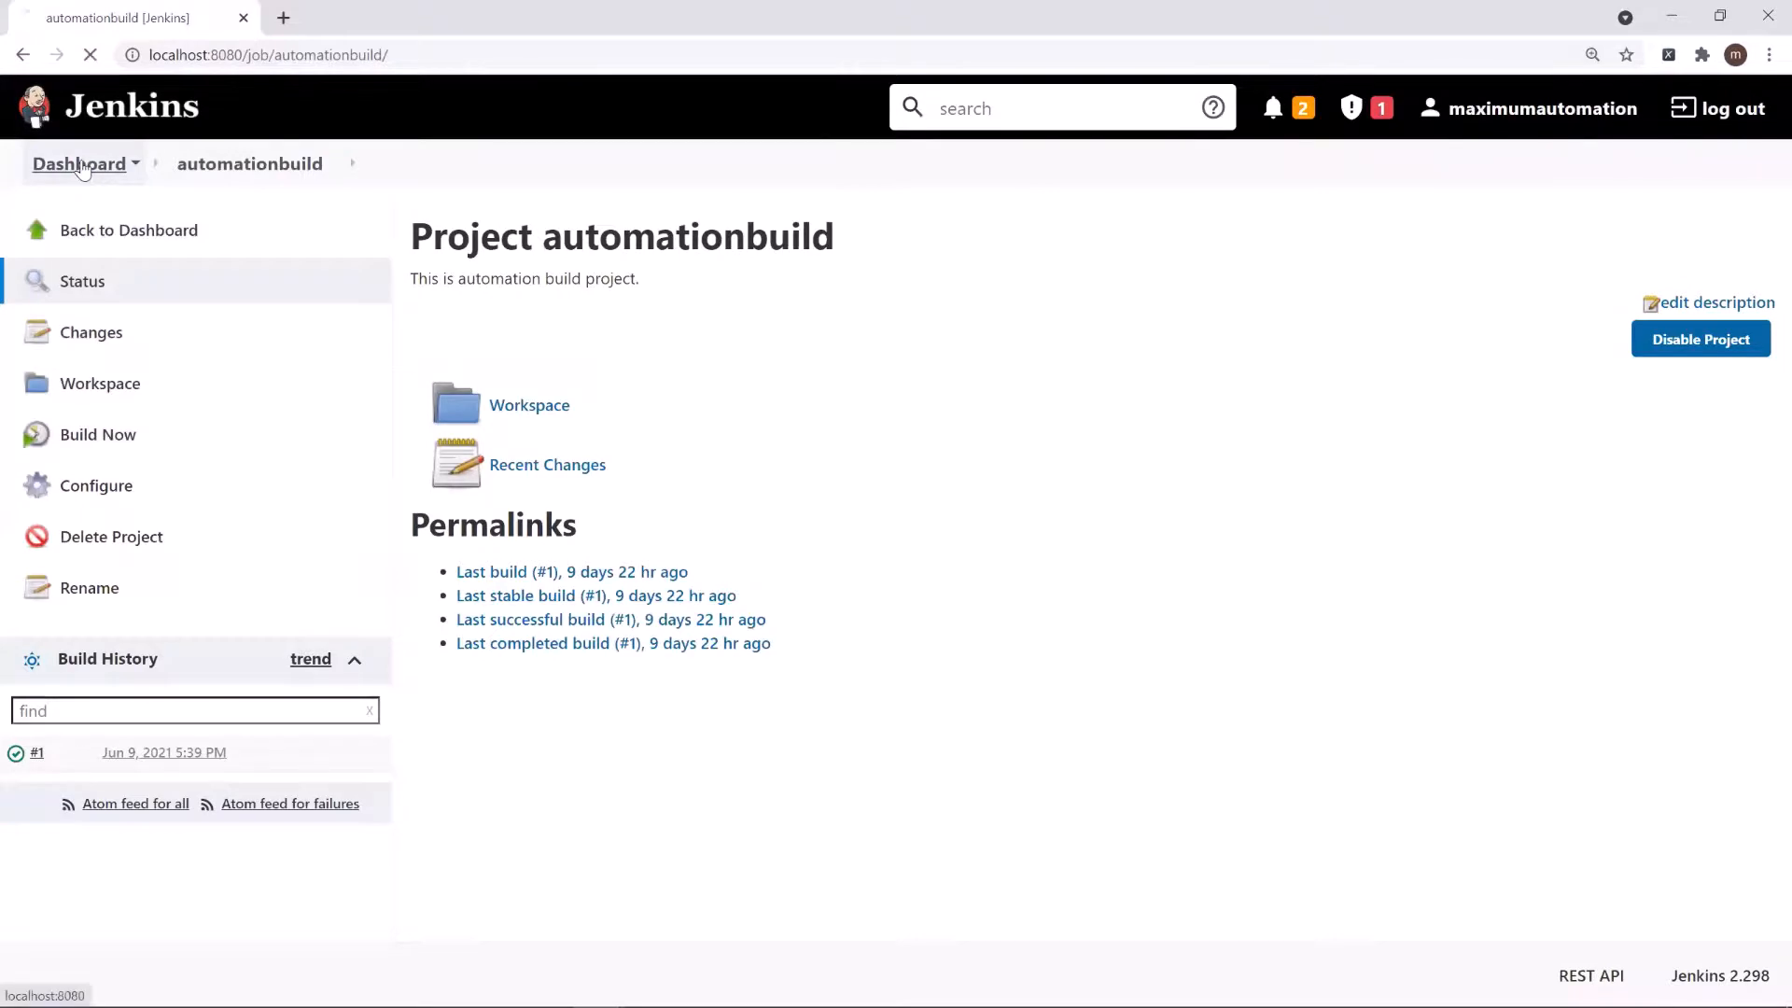
pyautogui.click(82, 166)
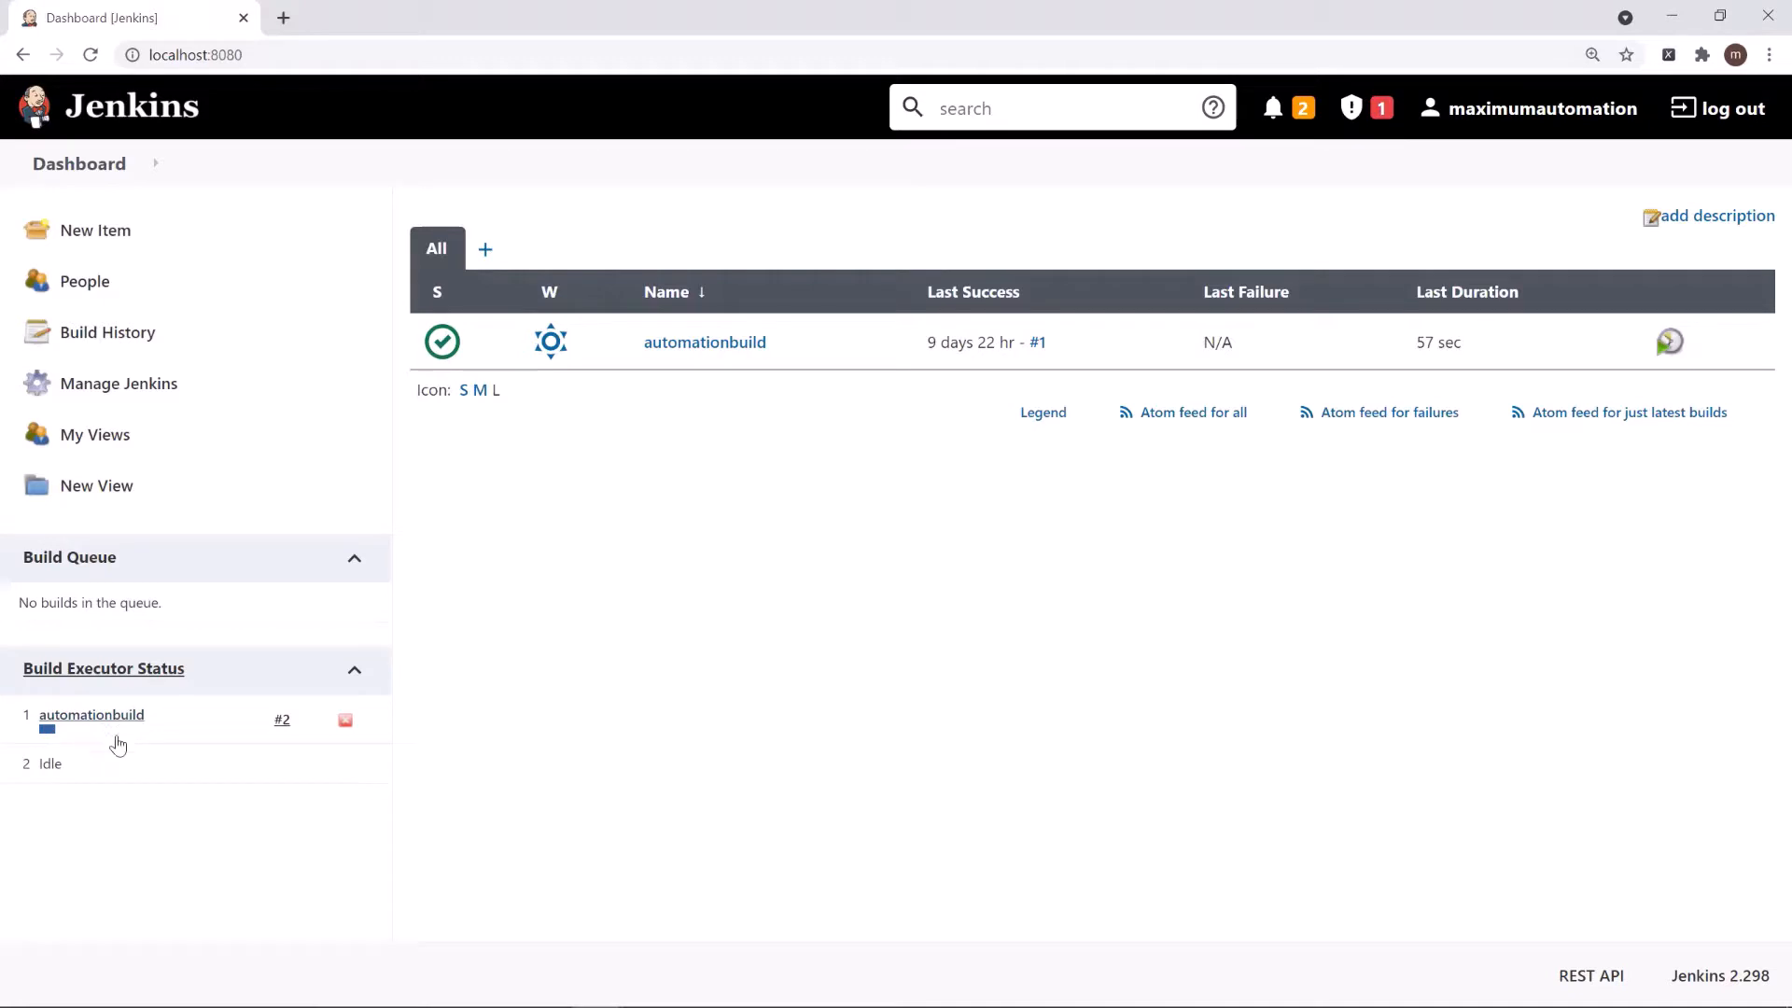
pyautogui.moveTo(90, 740)
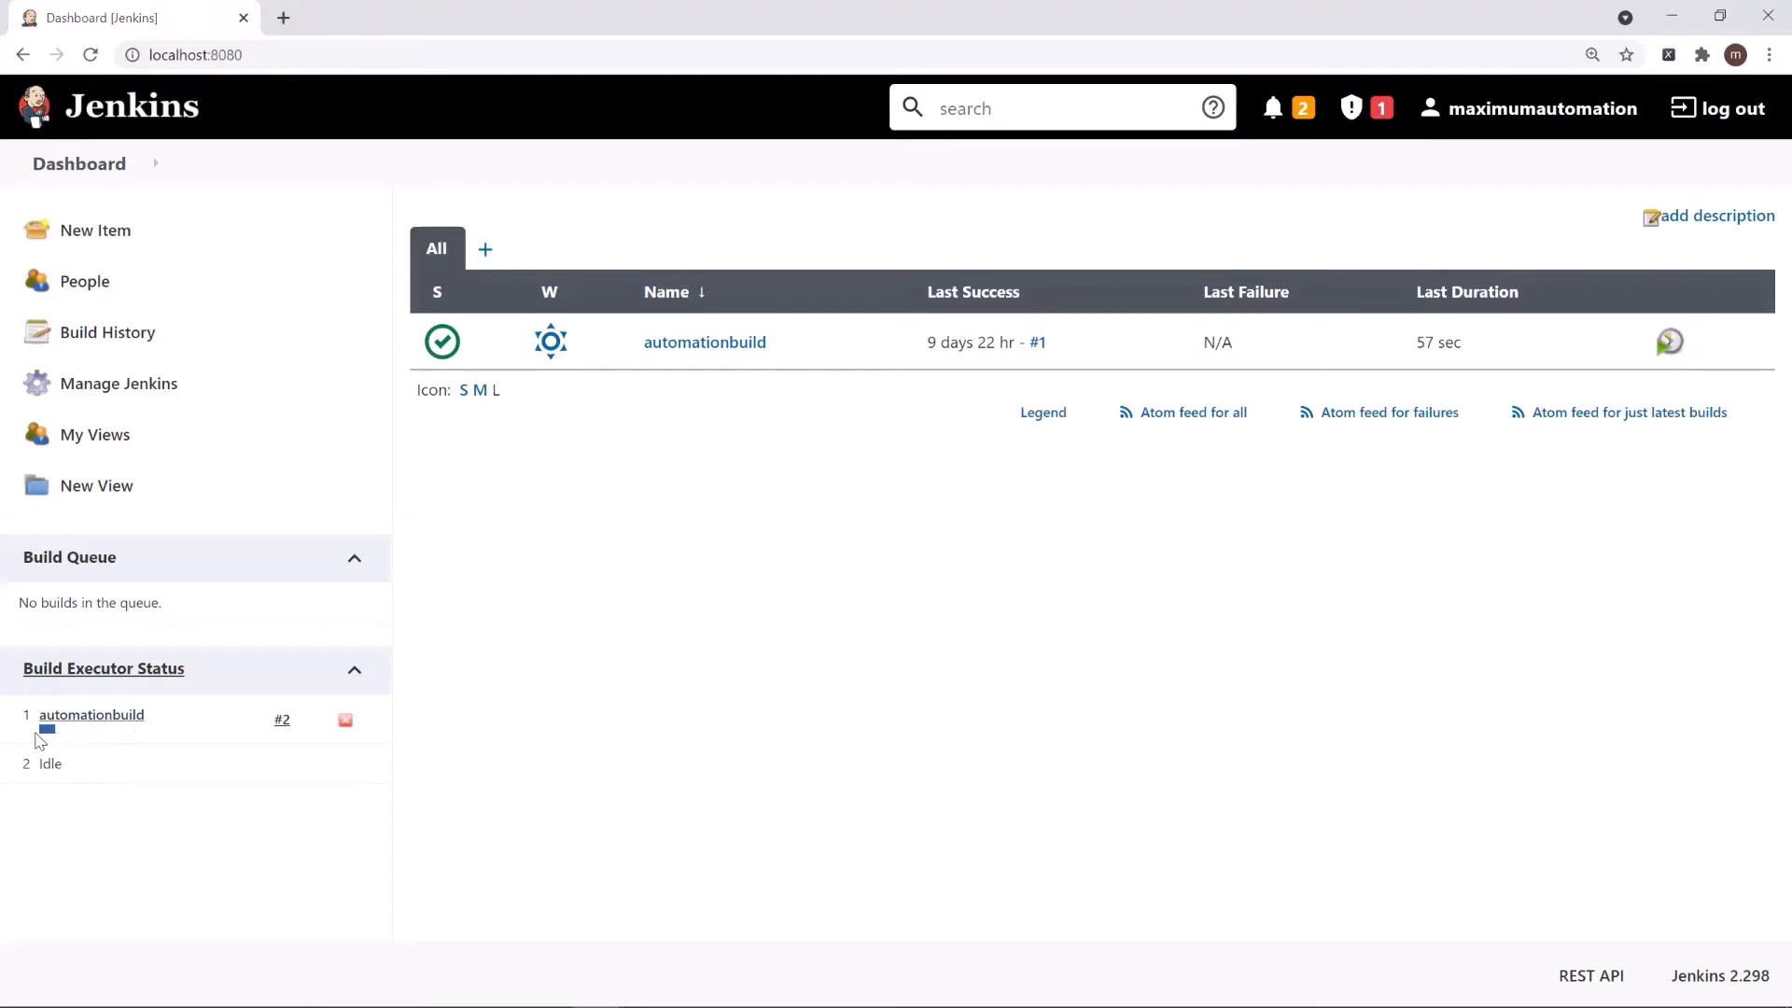